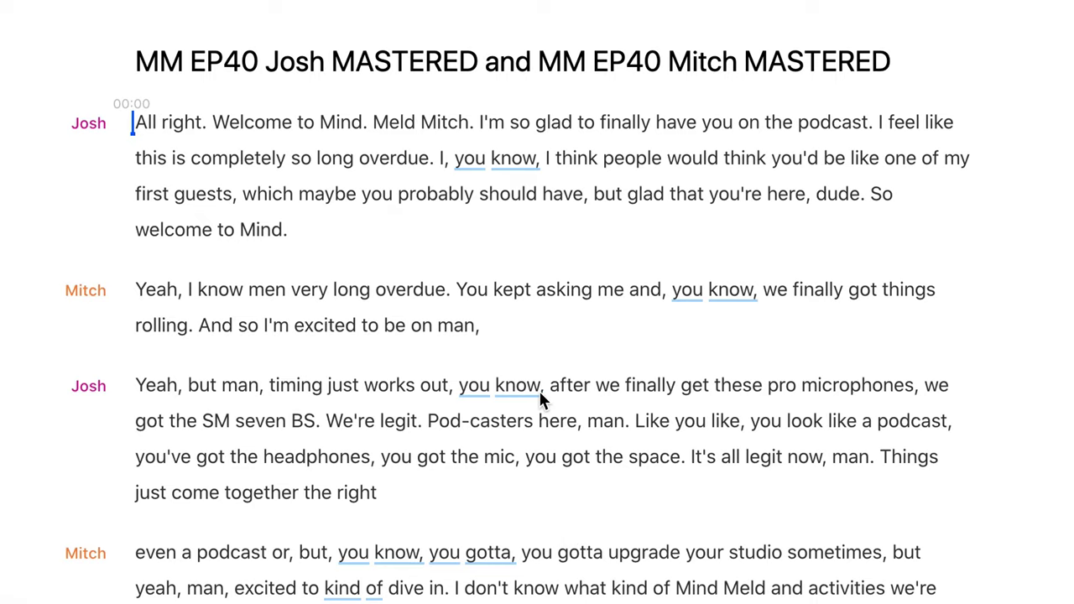
{"action": "left_click_drag", "start_coordinate": [164, 44], "coordinate": [655, 124]}
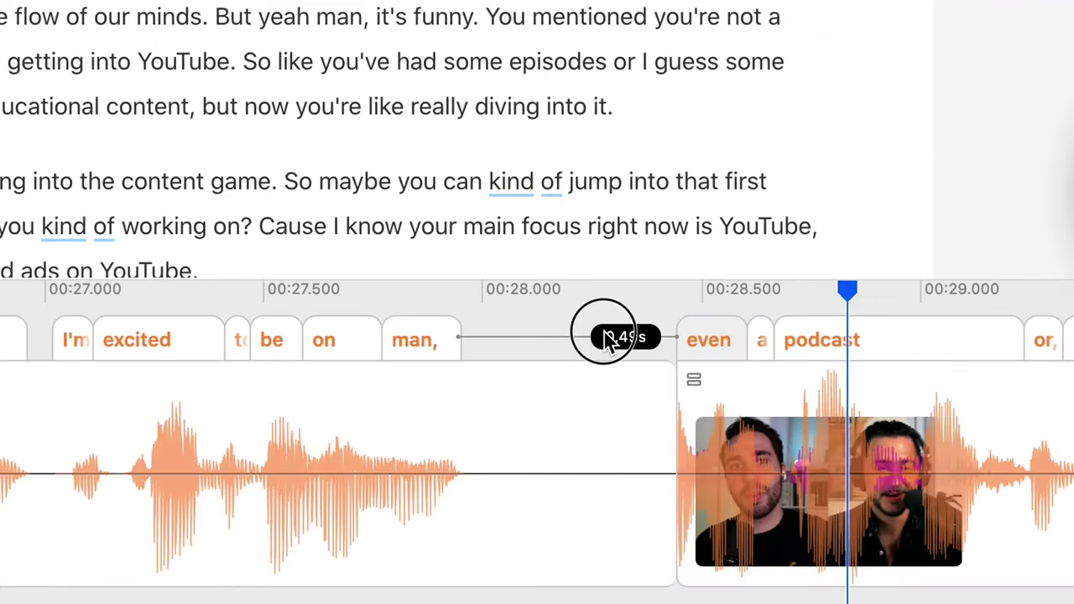
{"action": "left_click_drag", "start_coordinate": [612, 330], "coordinate": [532, 331]}
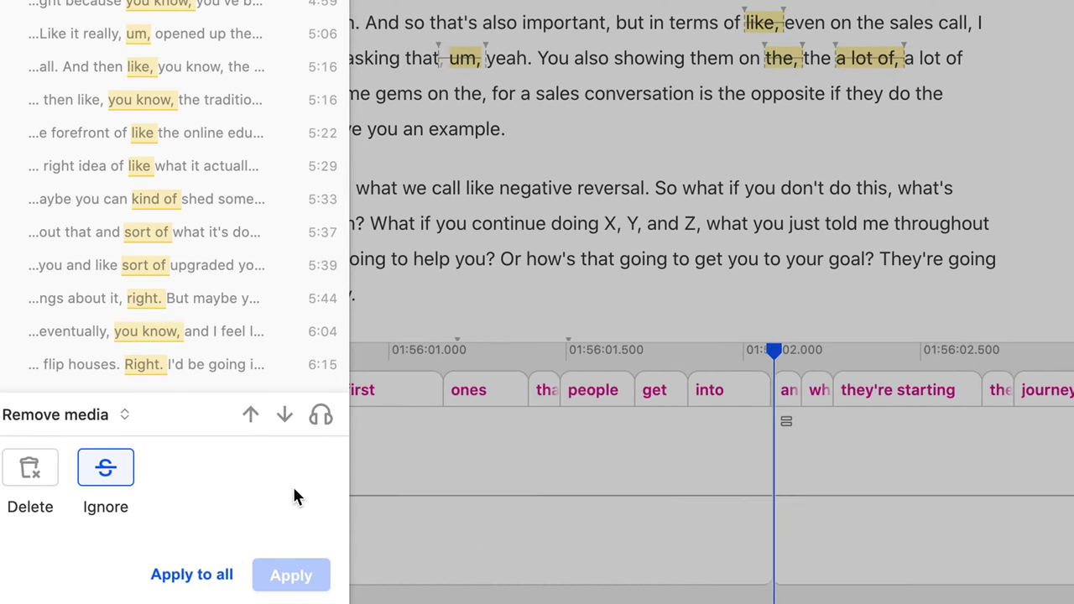
{"action": "scroll", "coordinate": [512, 335], "scroll_direction": "down", "scroll_amount": 3}
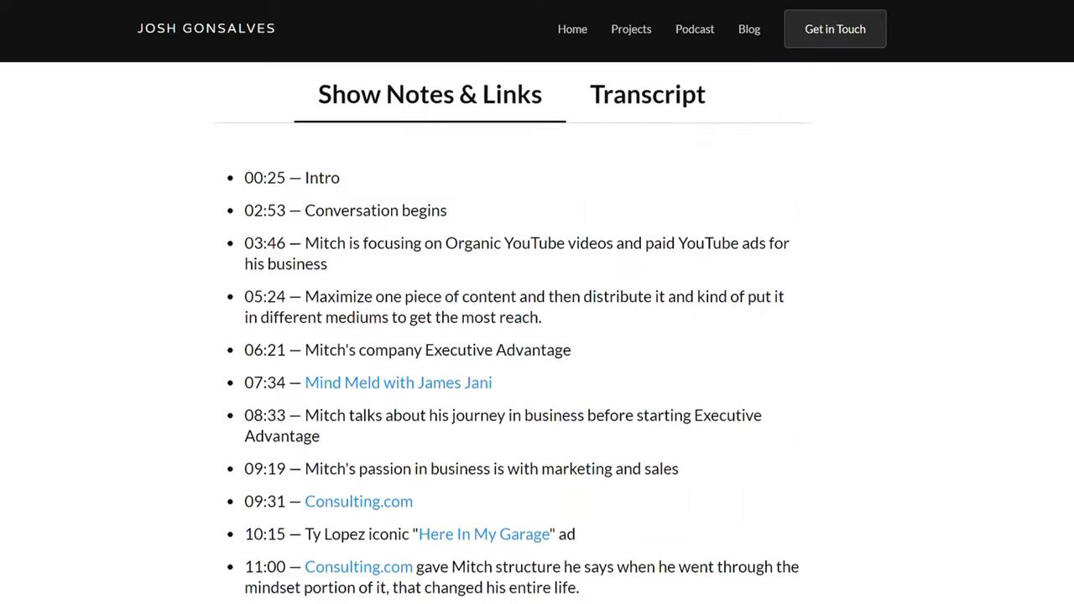
{"action": "scroll", "coordinate": [512, 336], "scroll_direction": "down", "scroll_amount": 2}
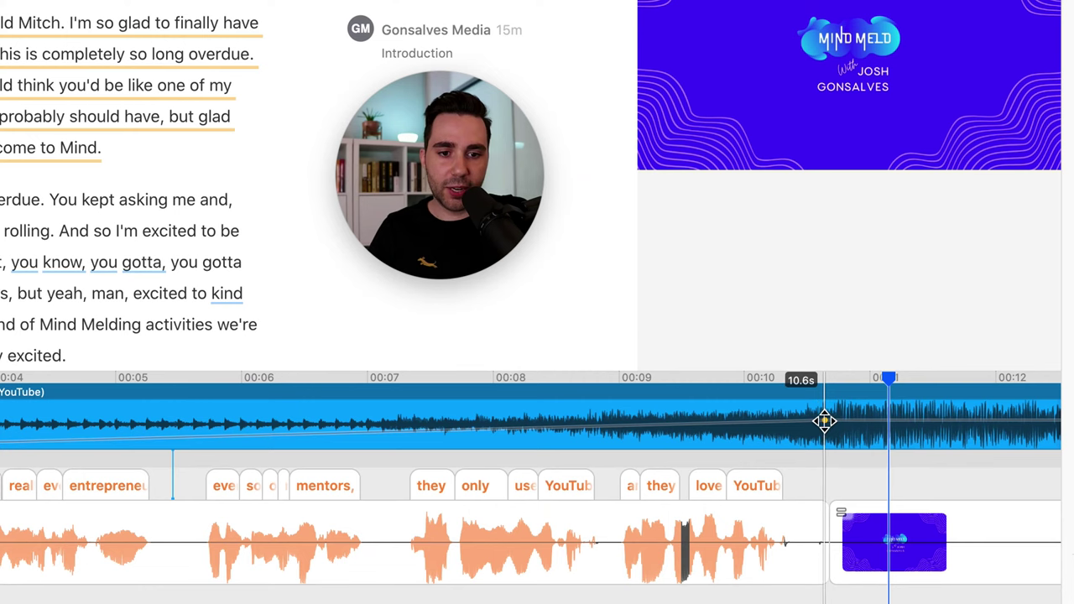
{"action": "left_click_drag", "start_coordinate": [824, 421], "coordinate": [662, 427]}
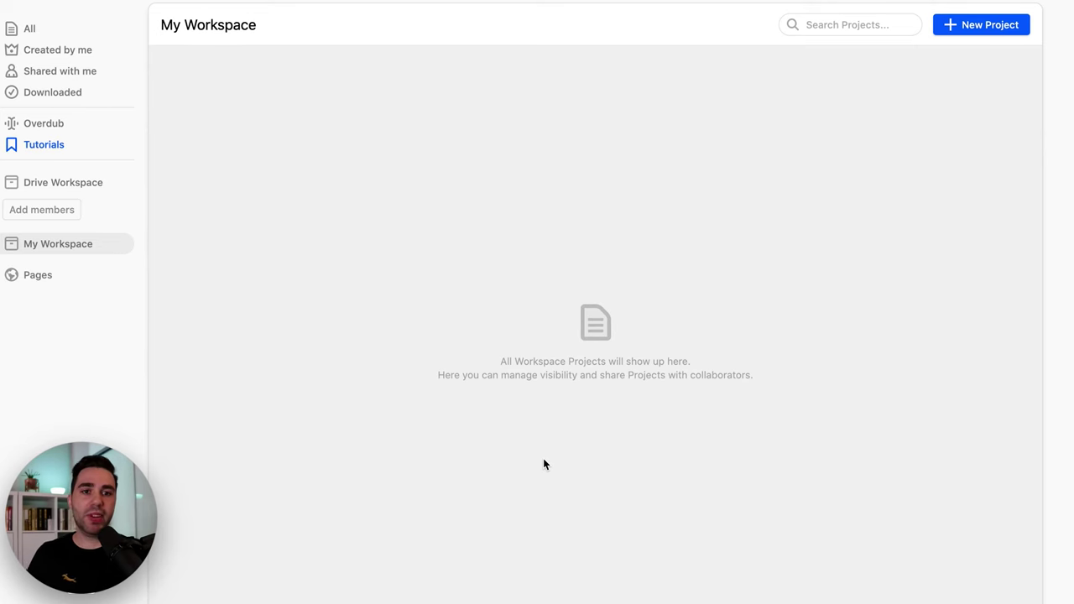
Step: Create a new project in My Workspace named "Descript Walkthrough"
{"action": "left_click", "coordinate": [999, 31]}
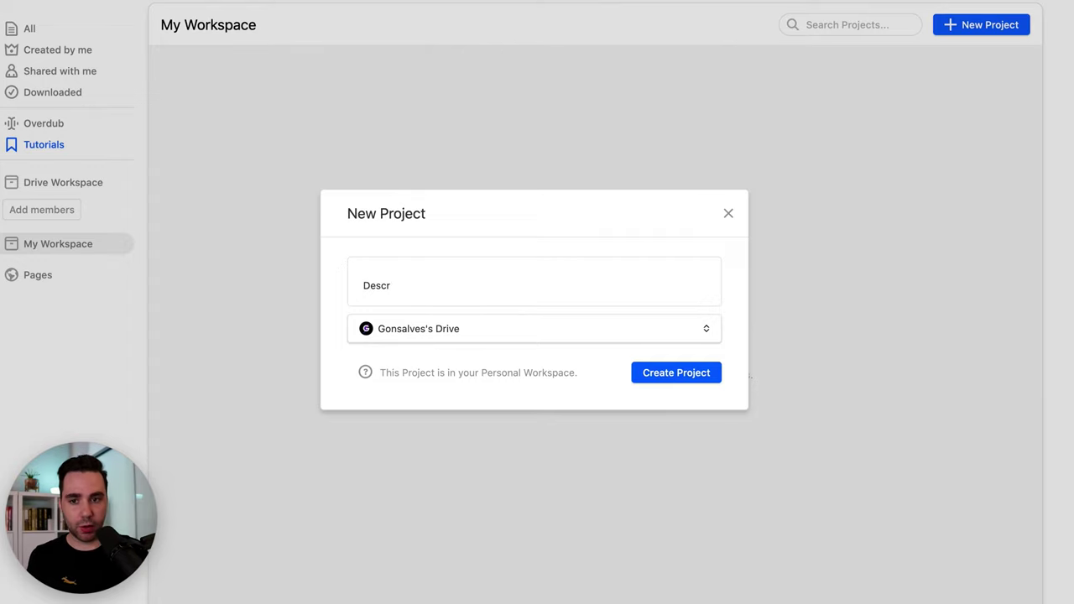
{"action": "type", "text": "Descript Walkthrough"}
{"action": "left_click", "coordinate": [676, 375]}
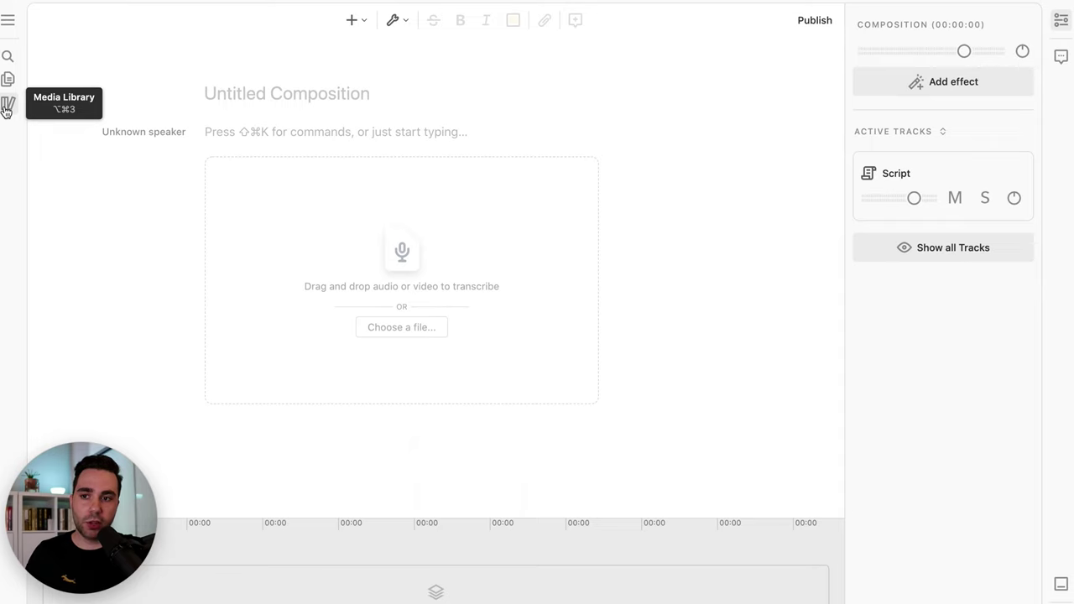
Step: Open the project's media library and start adding a new file to it
{"action": "mouse_move", "coordinate": [6, 111]}
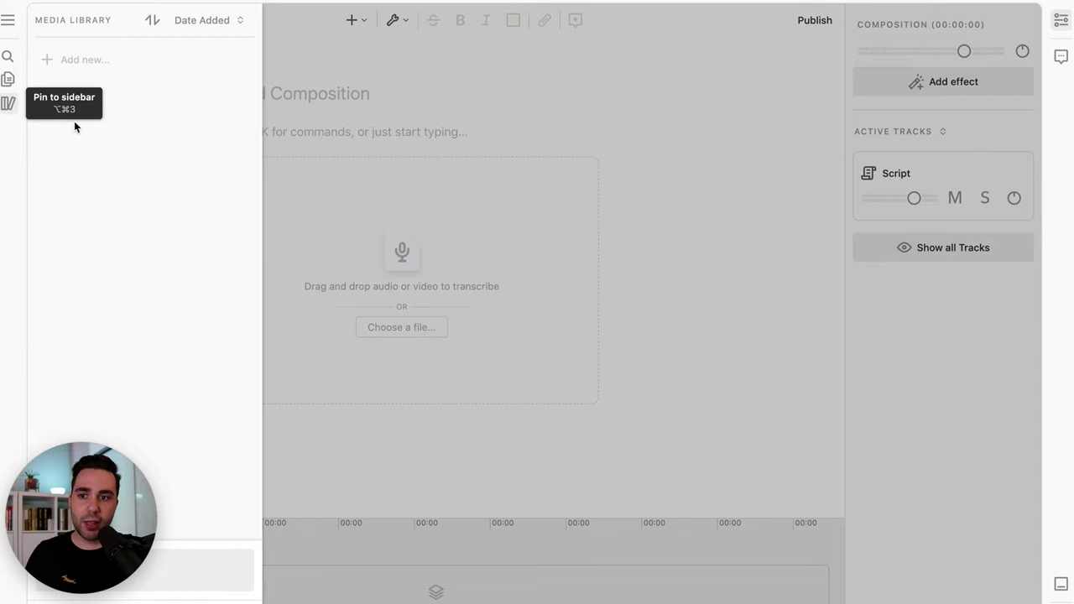
{"action": "left_click", "coordinate": [79, 62]}
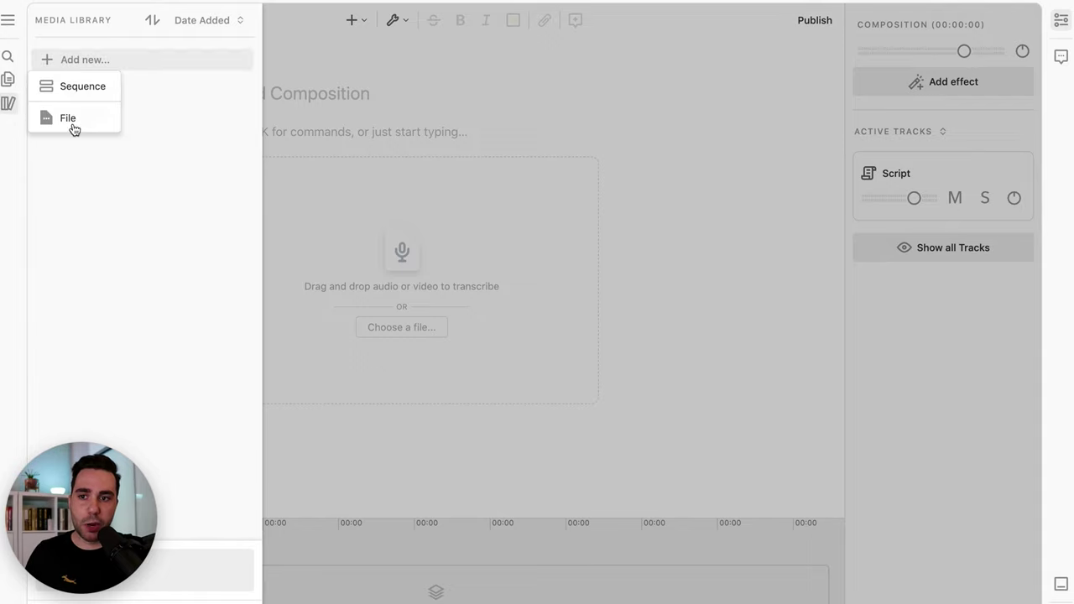
{"action": "left_click", "coordinate": [74, 126]}
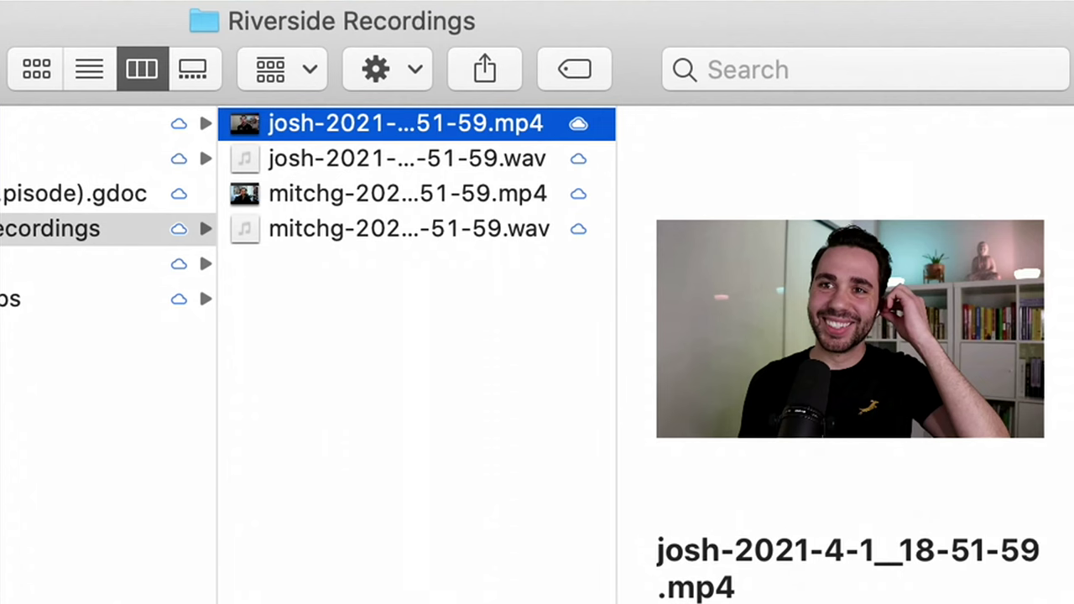
Step: Inspect the host's and guest's raw MP4 and WAV files in Riverside Recordings and the mastered MM EP40 WAV files on the Desktop
{"action": "left_click", "coordinate": [407, 158]}
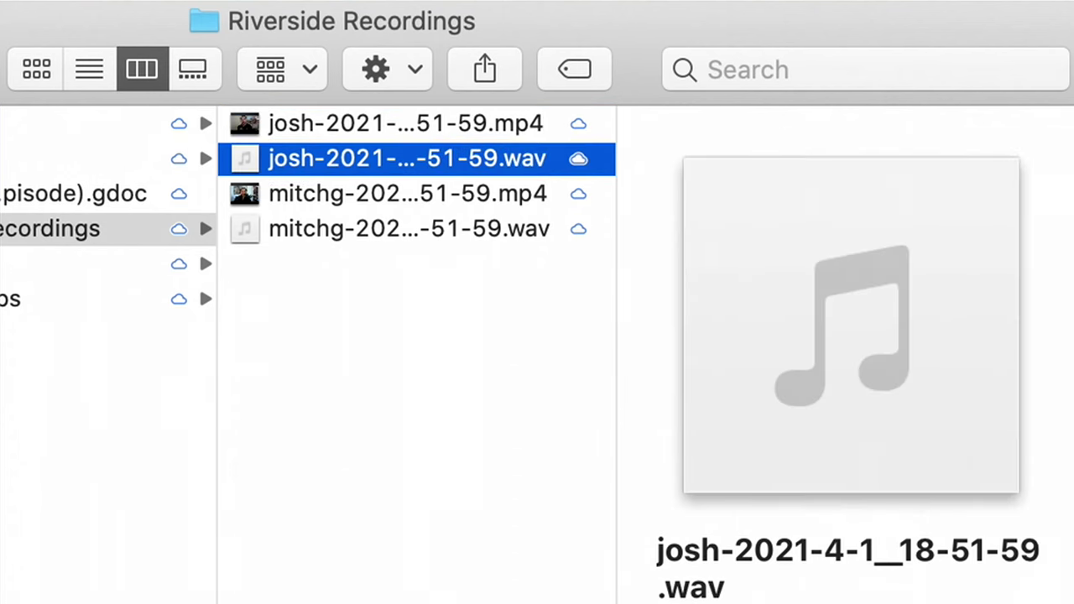
{"action": "left_click", "coordinate": [407, 194]}
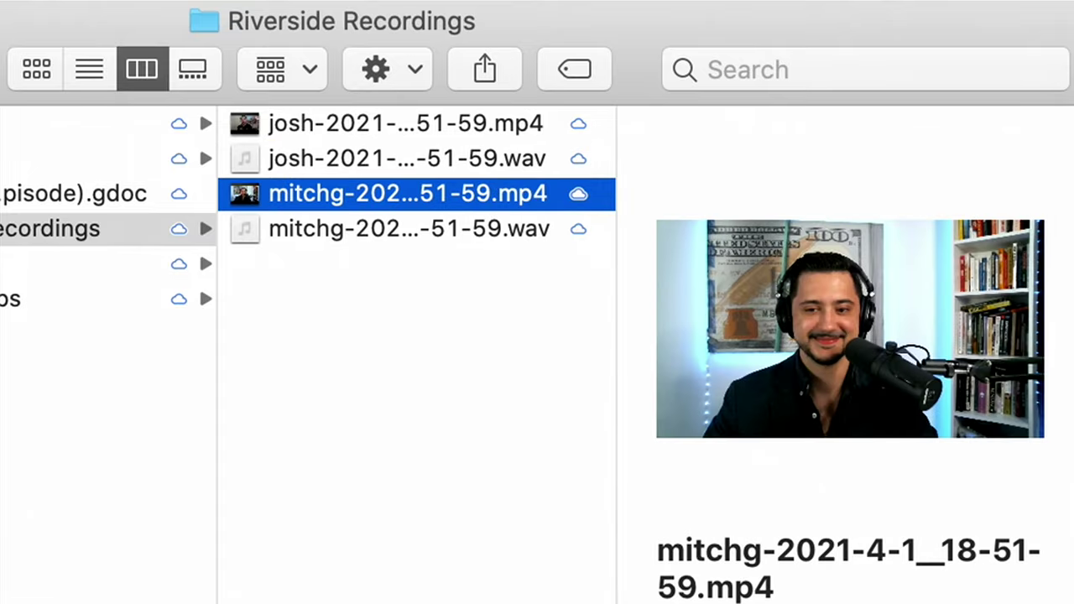
{"action": "left_click", "coordinate": [407, 230]}
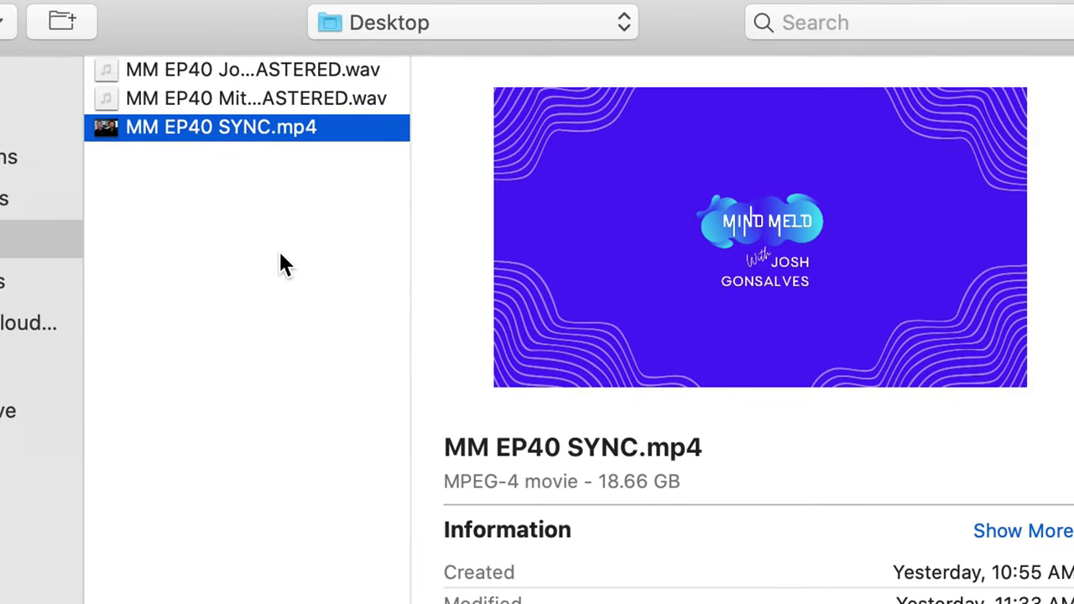
{"action": "left_click", "coordinate": [269, 70]}
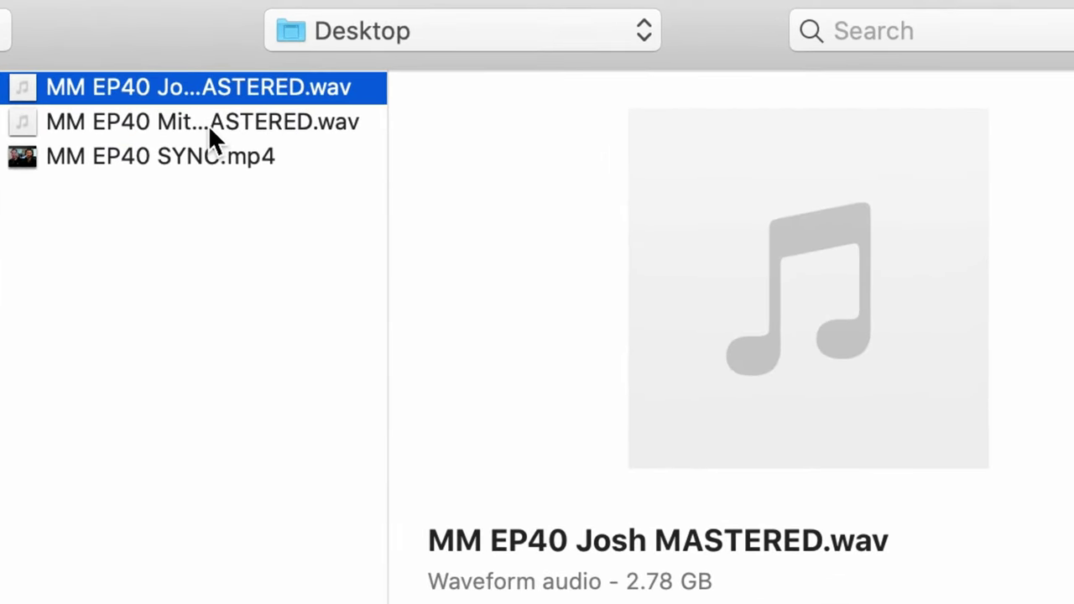
{"action": "left_click", "coordinate": [212, 126]}
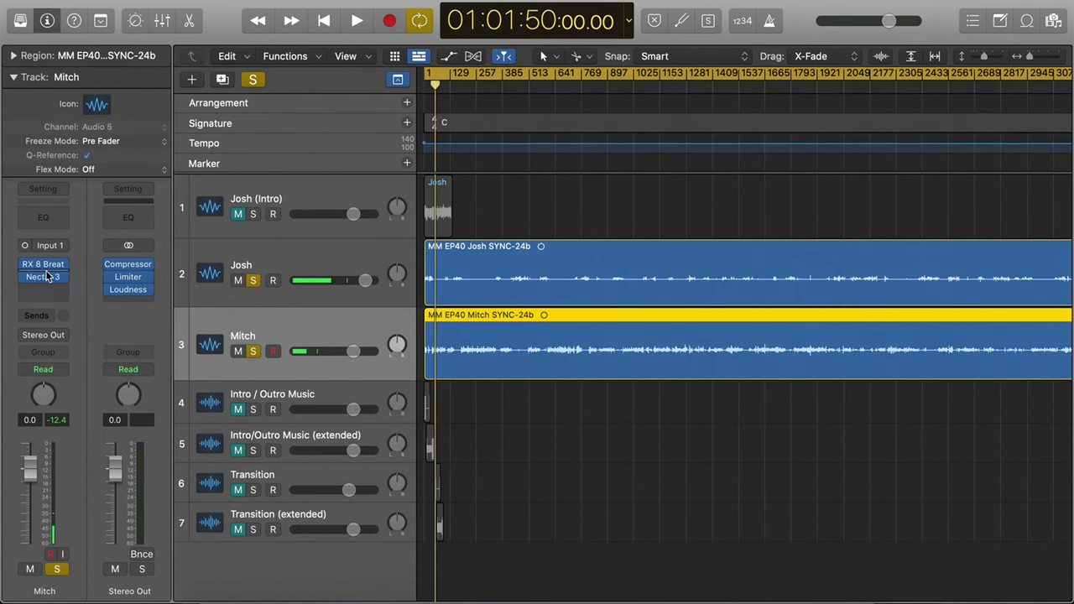
Step: Switch to Logic Pro and review the Nectar 3 compressor and de-esser on the guest's track, closing the plug-in window when done
{"action": "left_click", "coordinate": [46, 267]}
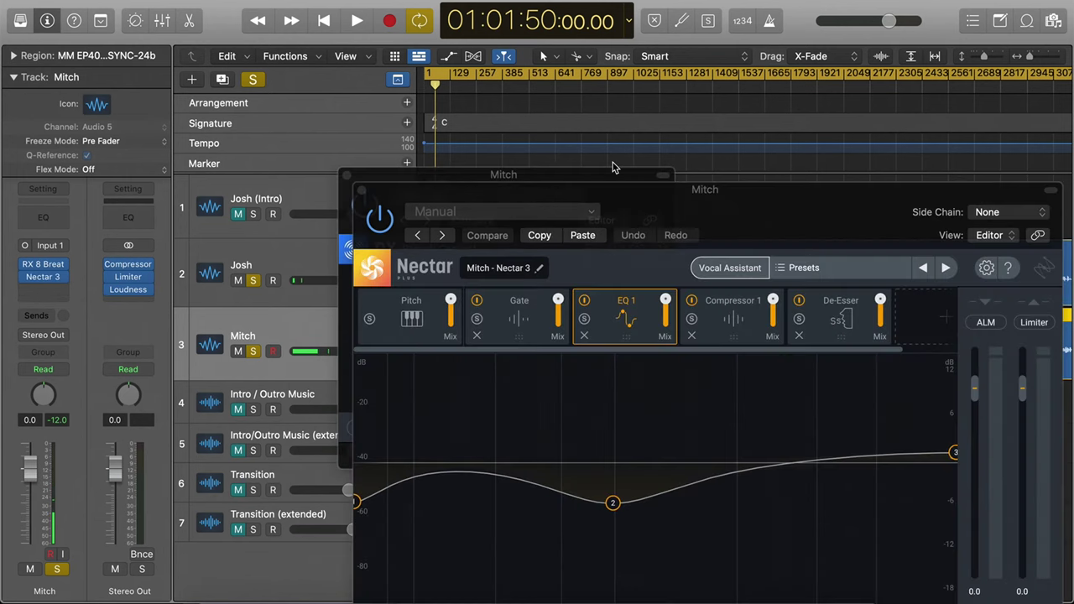
{"action": "left_click_drag", "start_coordinate": [678, 192], "coordinate": [531, 60]}
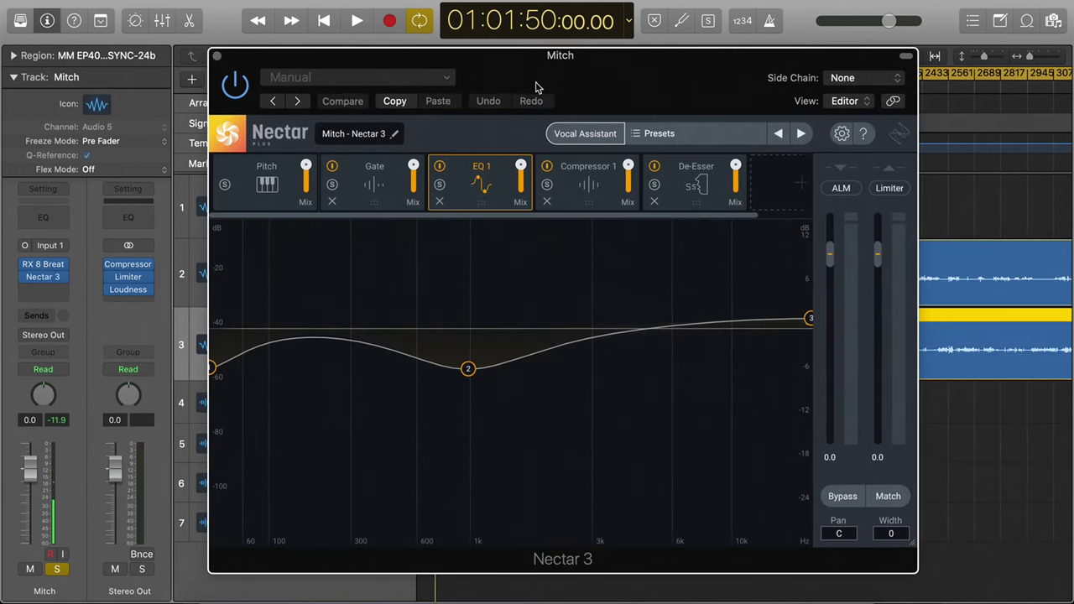
{"action": "left_click", "coordinate": [575, 173]}
{"action": "left_click", "coordinate": [705, 193]}
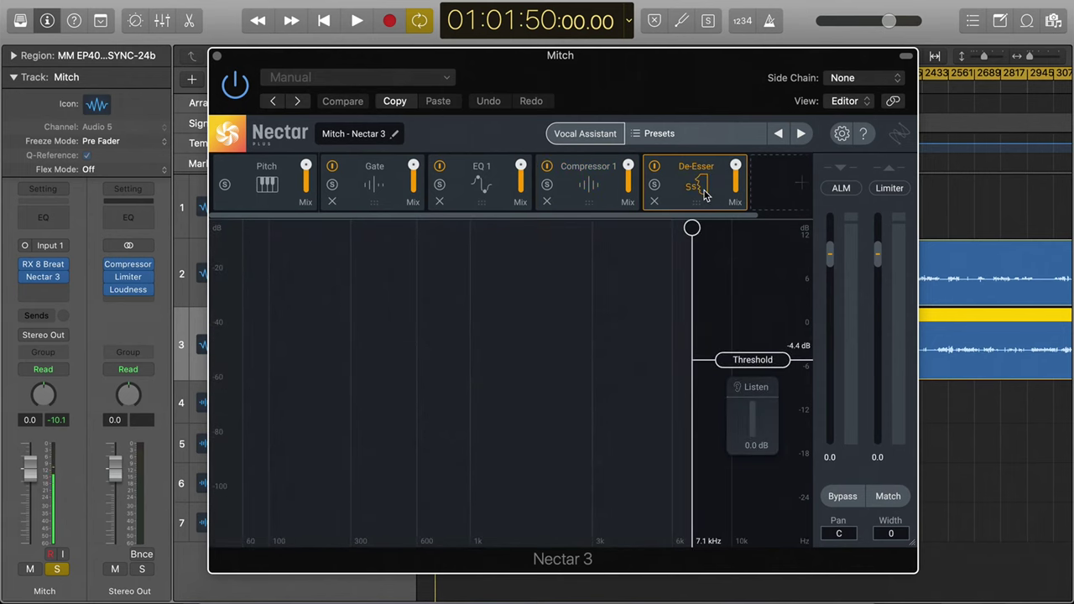
{"action": "left_click", "coordinate": [217, 57]}
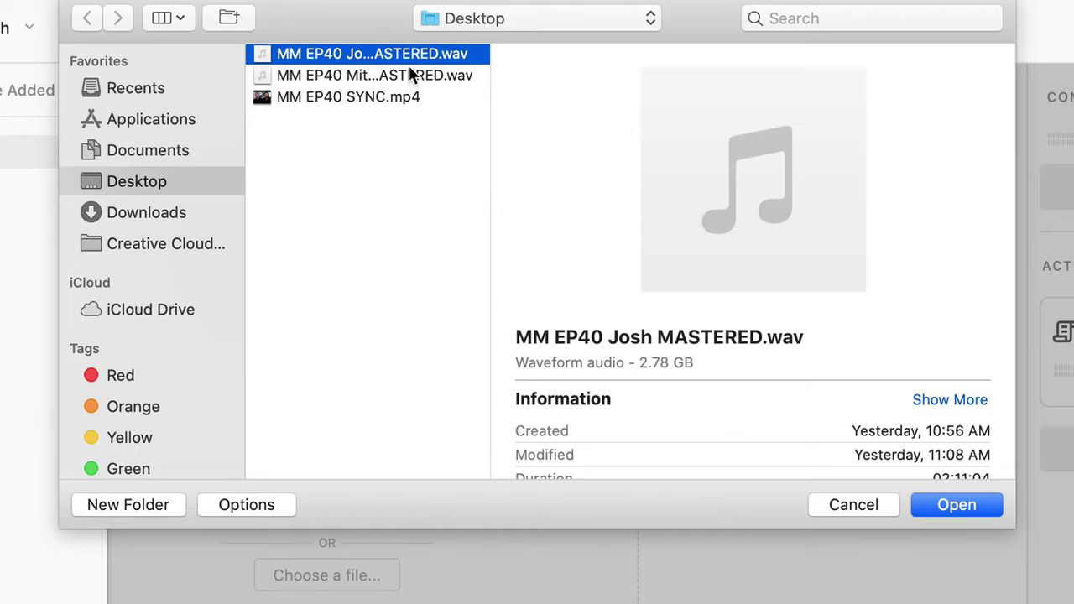
Step: Import both mastered MM EP40 WAV files into the Descript media library and combine them into a multitrack sequence for transcription
{"action": "left_click", "coordinate": [404, 73], "text": "shift"}
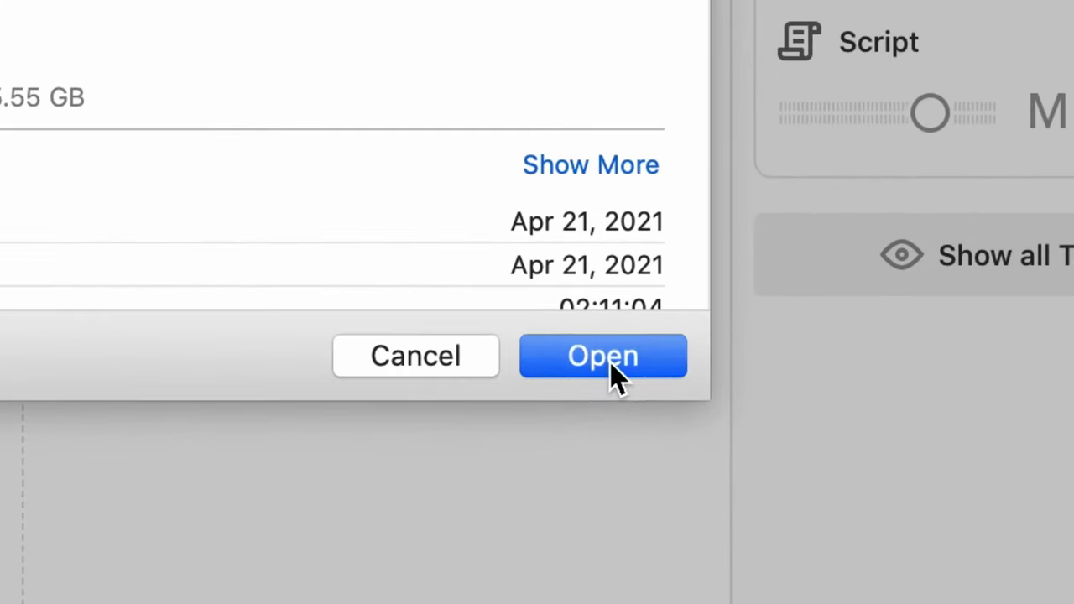
{"action": "left_click", "coordinate": [955, 506]}
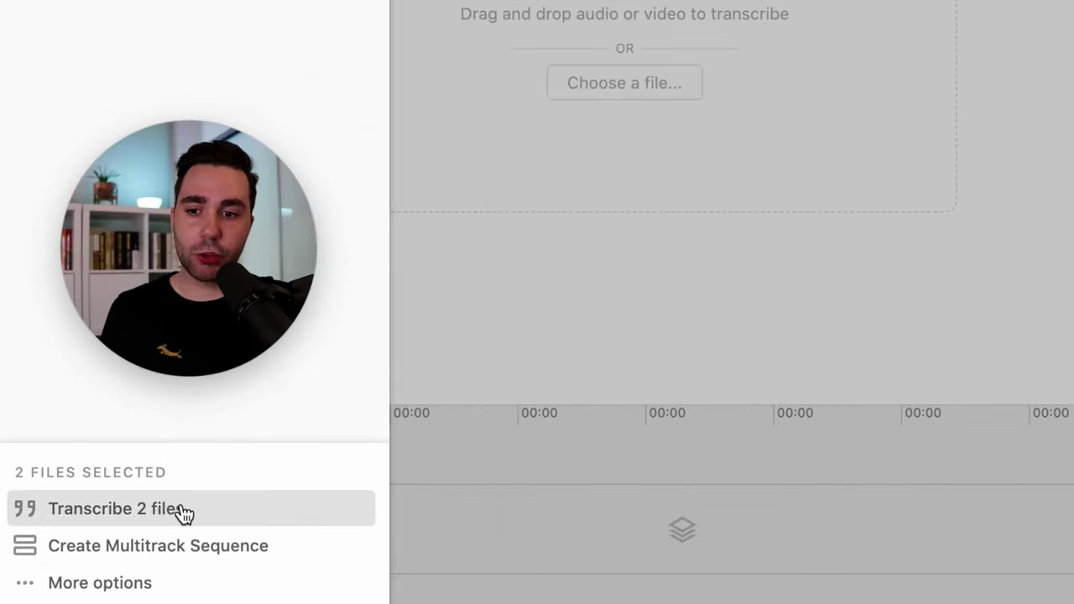
{"action": "left_click", "coordinate": [198, 514]}
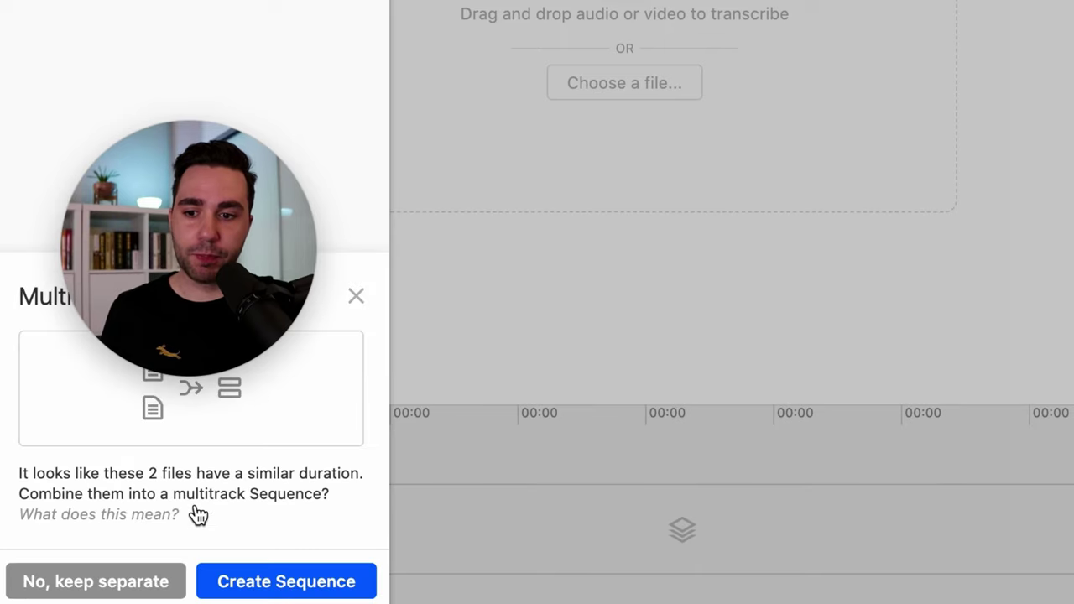
{"action": "left_click_drag", "start_coordinate": [202, 297], "coordinate": [214, 130]}
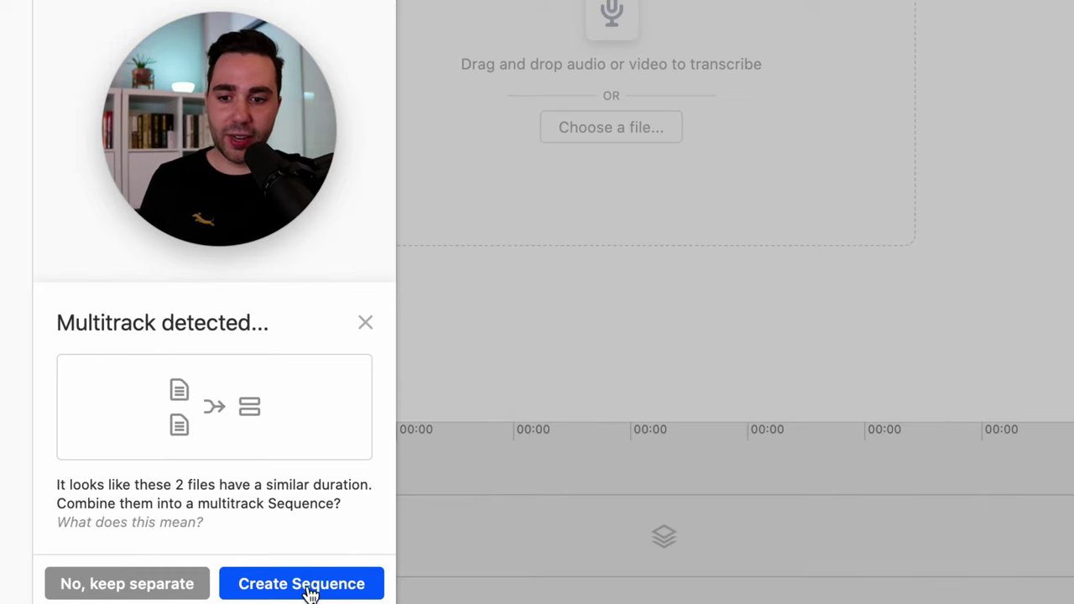
{"action": "left_click", "coordinate": [308, 587]}
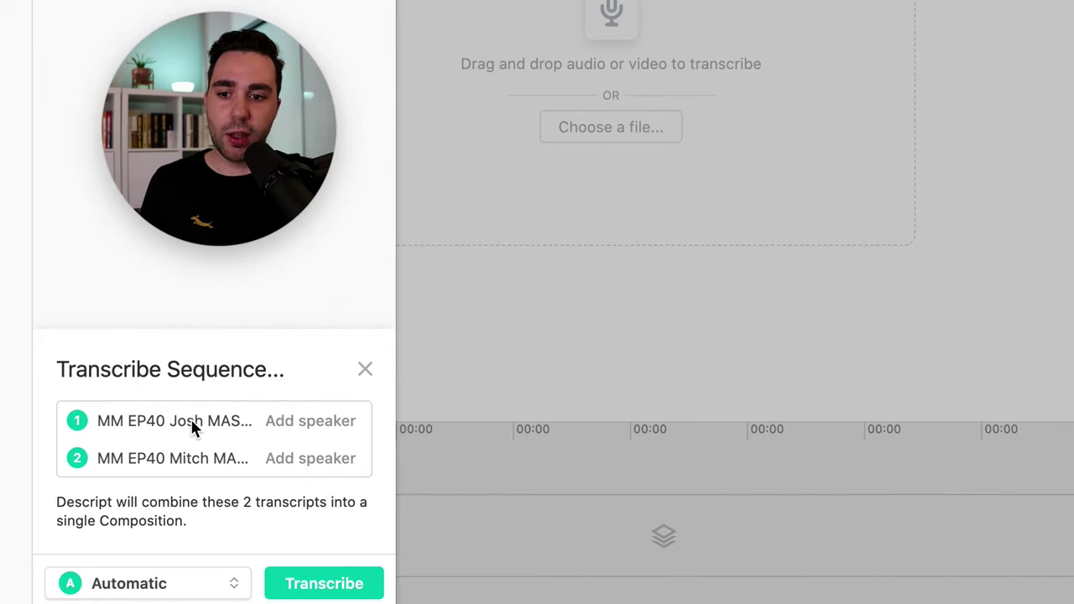
Step: Label the sequence's speakers, adding the host's first name to track 1 and the guest's first name to track 2
{"action": "left_click", "coordinate": [318, 423]}
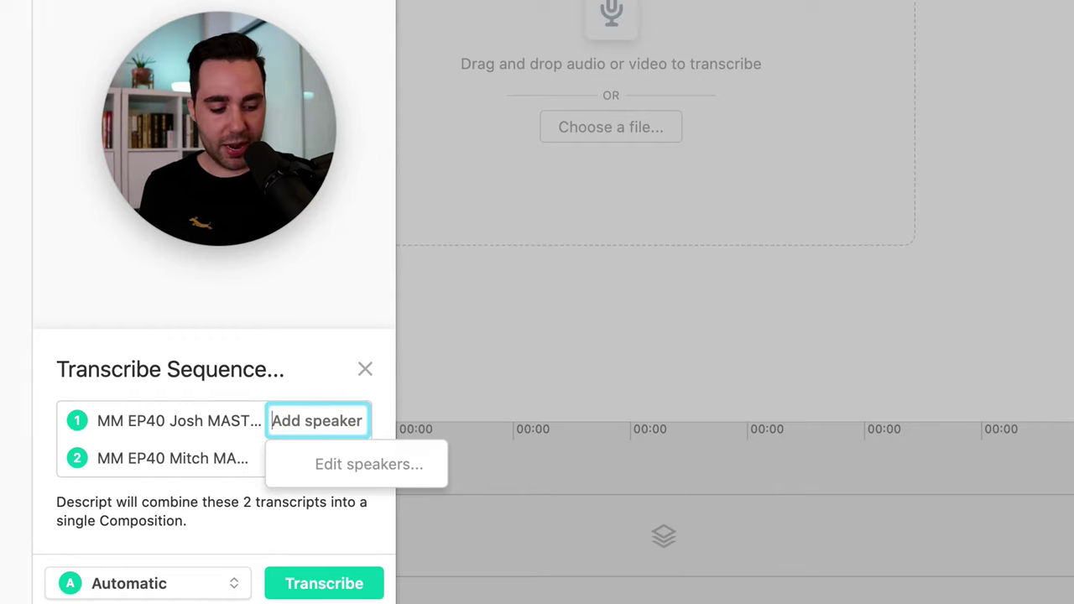
{"action": "type", "text": "Josh"}
{"action": "left_click", "coordinate": [318, 469]}
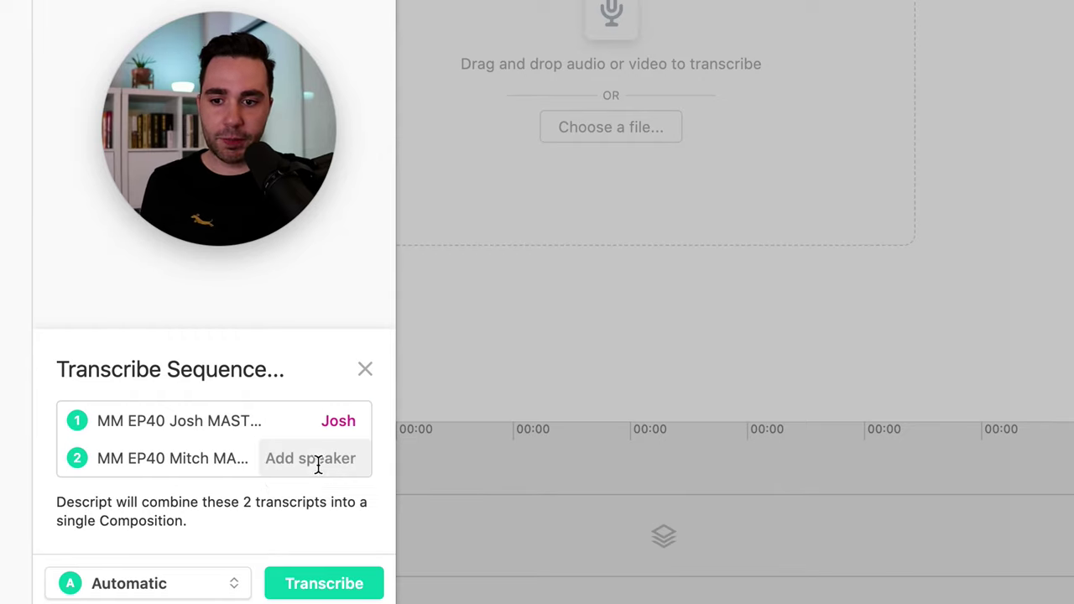
{"action": "left_click", "coordinate": [331, 457]}
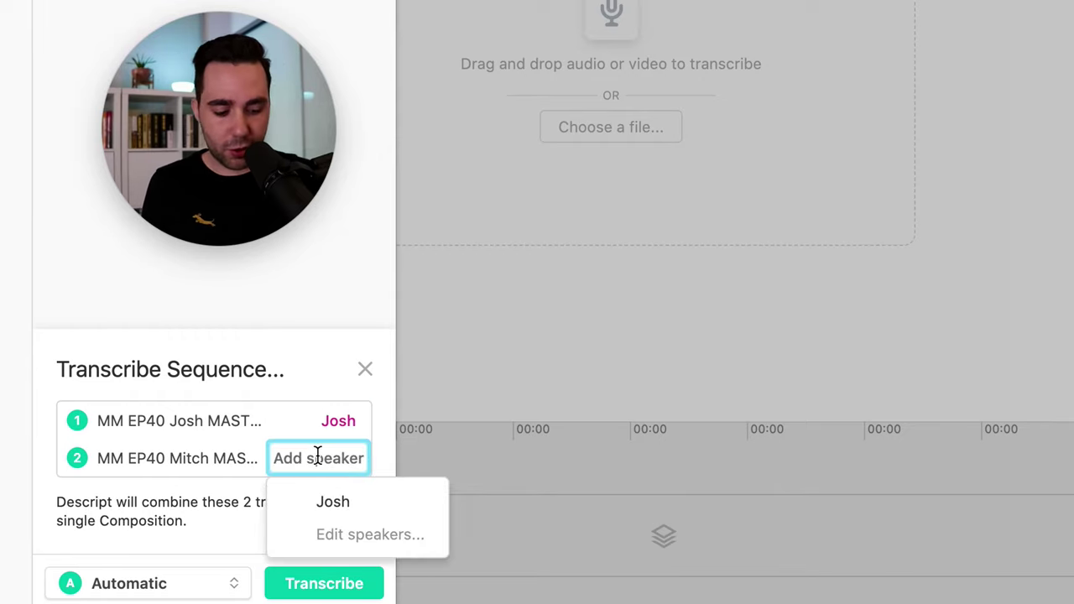
{"action": "type", "text": "Mitch"}
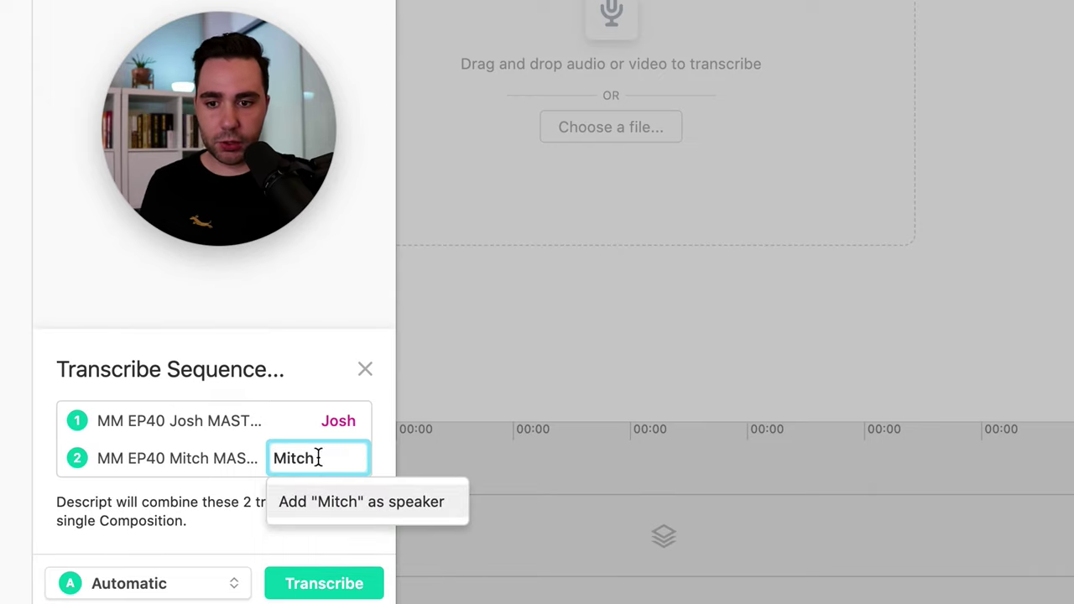
{"action": "left_click", "coordinate": [353, 518]}
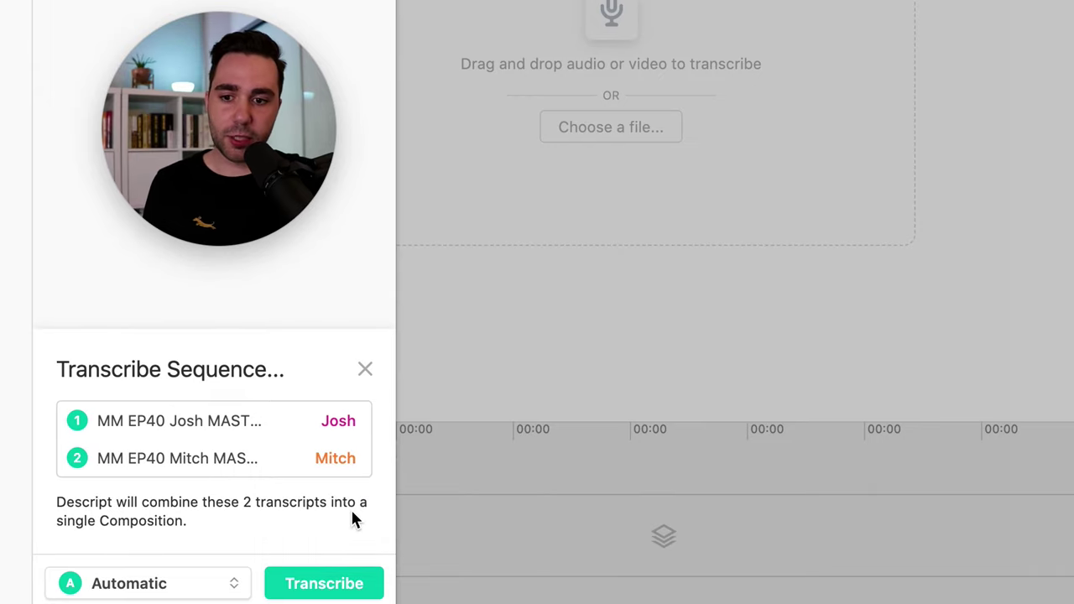
Step: Choose Automatic as the transcription type and transcribe the two-track sequence
{"action": "left_click", "coordinate": [182, 590]}
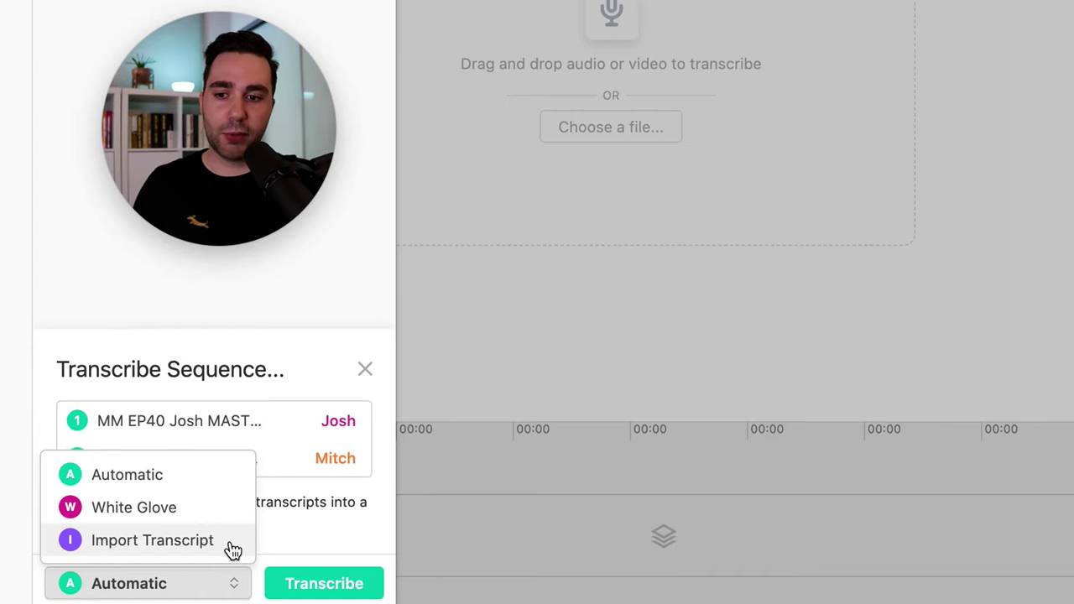
{"action": "left_click", "coordinate": [208, 477]}
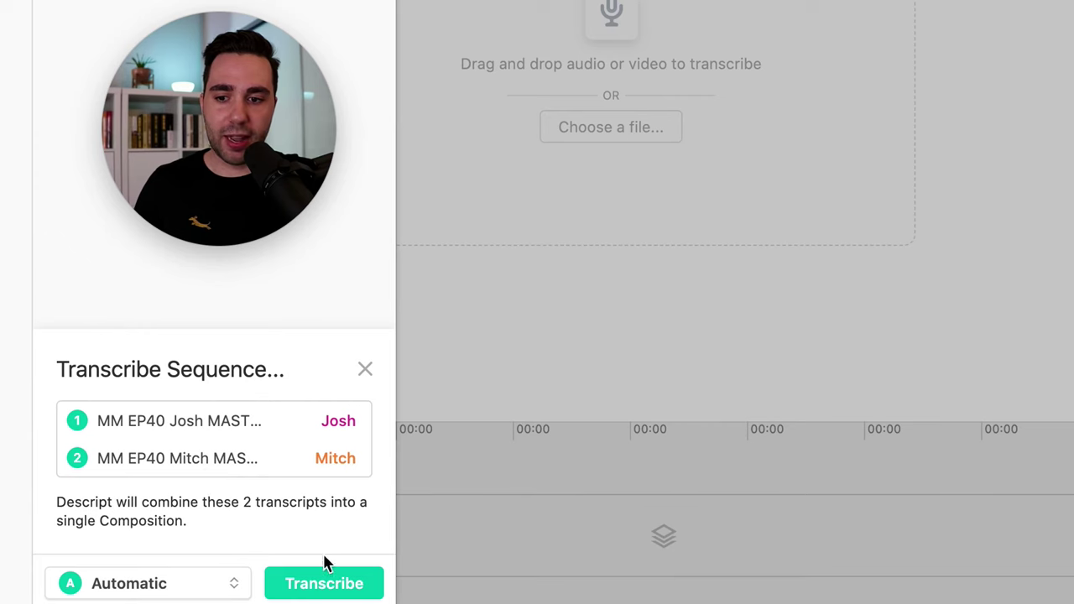
{"action": "left_click", "coordinate": [331, 591]}
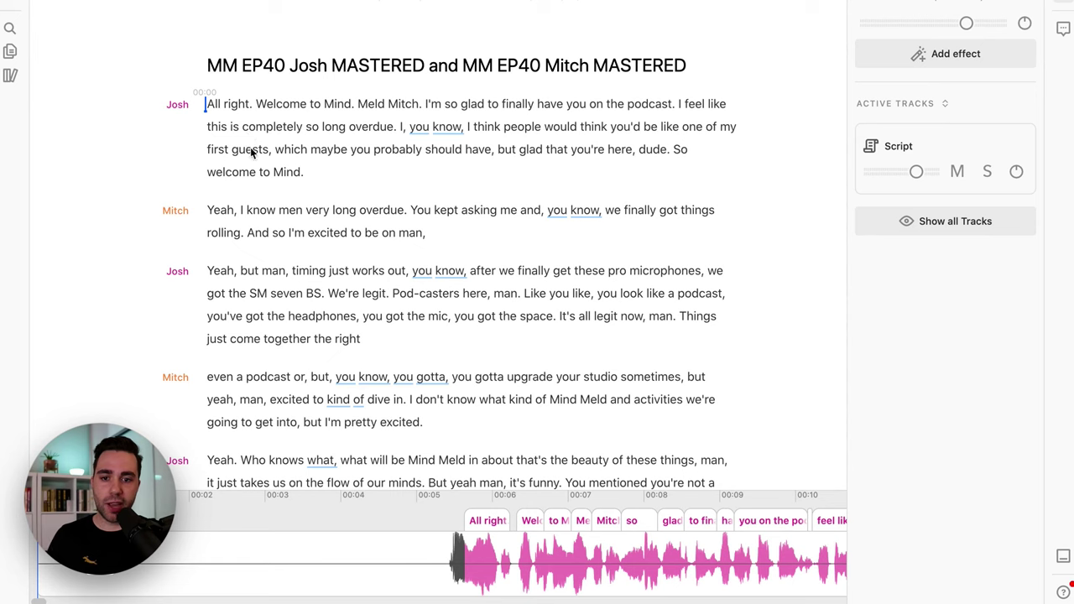
{"action": "scroll", "coordinate": [369, 570], "scroll_direction": "right", "scroll_amount": 5}
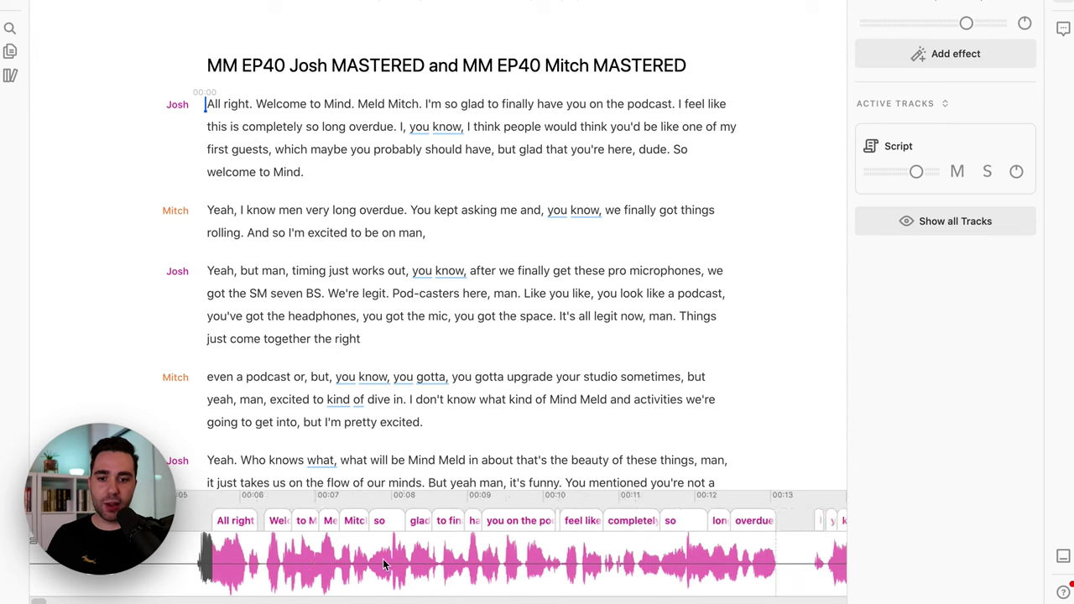
{"action": "scroll", "coordinate": [383, 564], "scroll_direction": "down", "scroll_amount": 5}
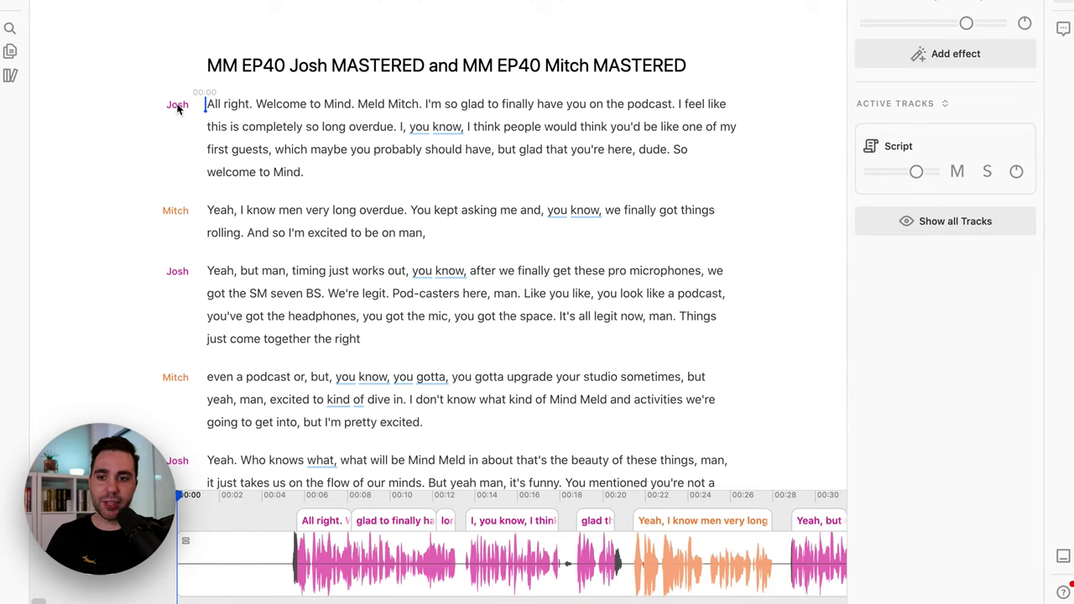
{"action": "scroll", "coordinate": [438, 560], "scroll_direction": "right", "scroll_amount": 5}
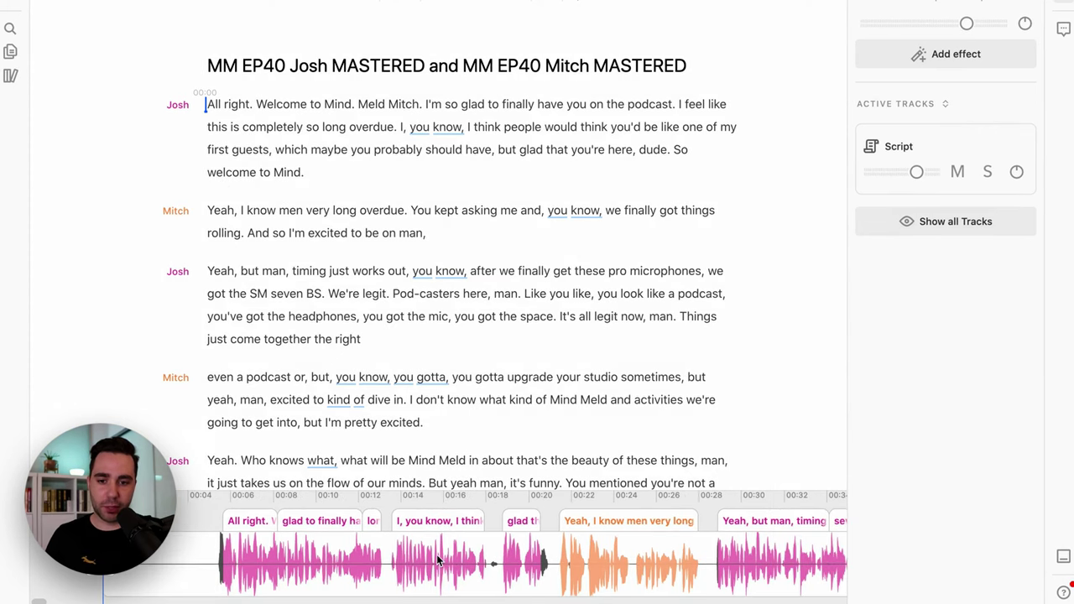
Step: Review the opening of the transcript against the timeline waveform, placing the playhead at about 17.7 s
{"action": "scroll", "coordinate": [438, 560], "scroll_direction": "right", "scroll_amount": 3}
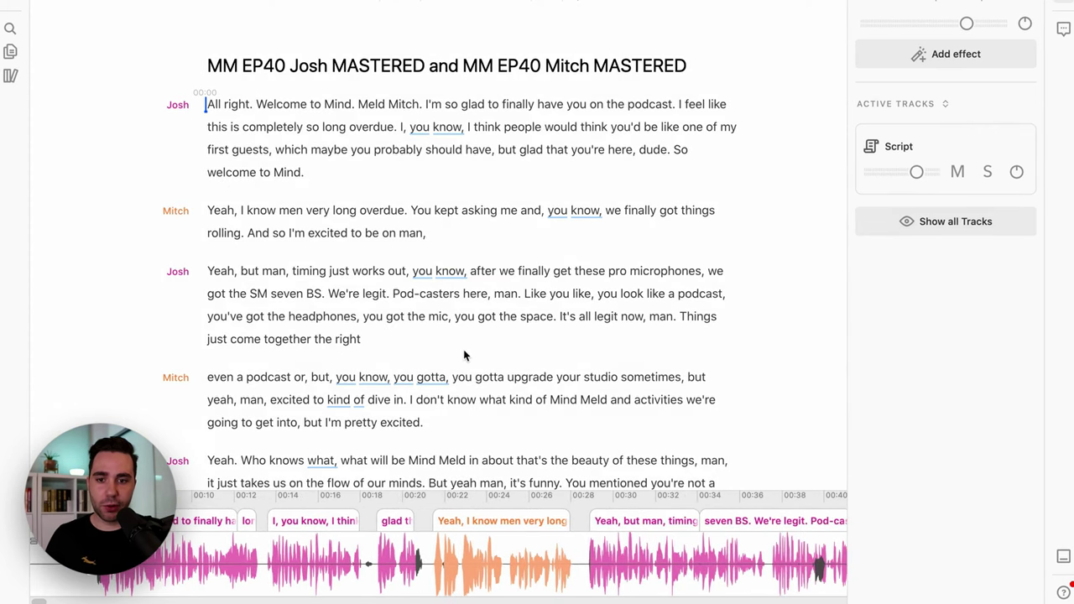
{"action": "scroll", "coordinate": [464, 352], "scroll_direction": "down", "scroll_amount": 12}
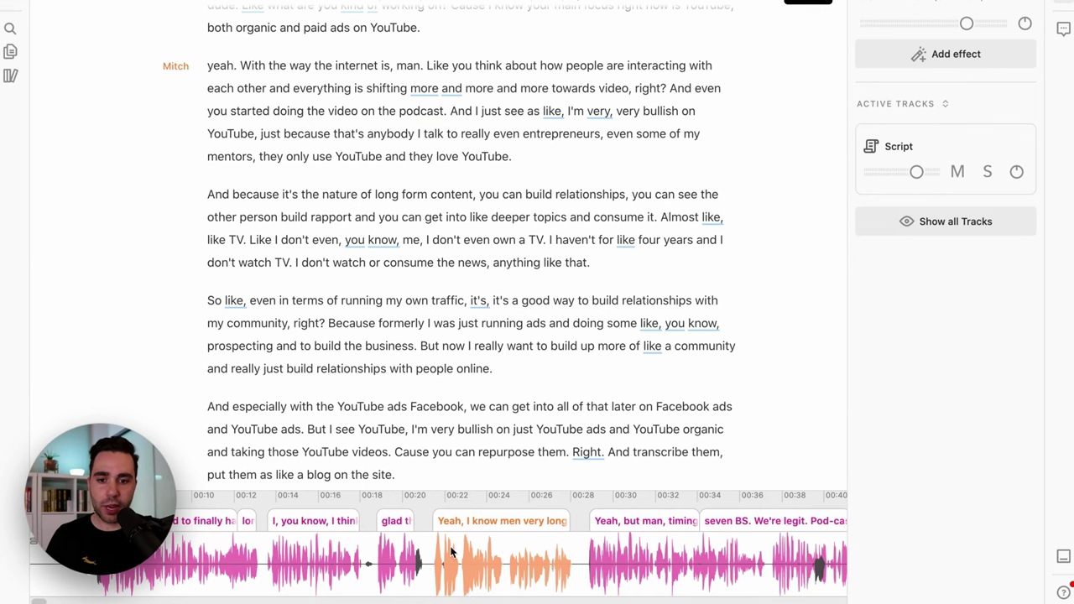
{"action": "scroll", "coordinate": [328, 204], "scroll_direction": "up", "scroll_amount": 6}
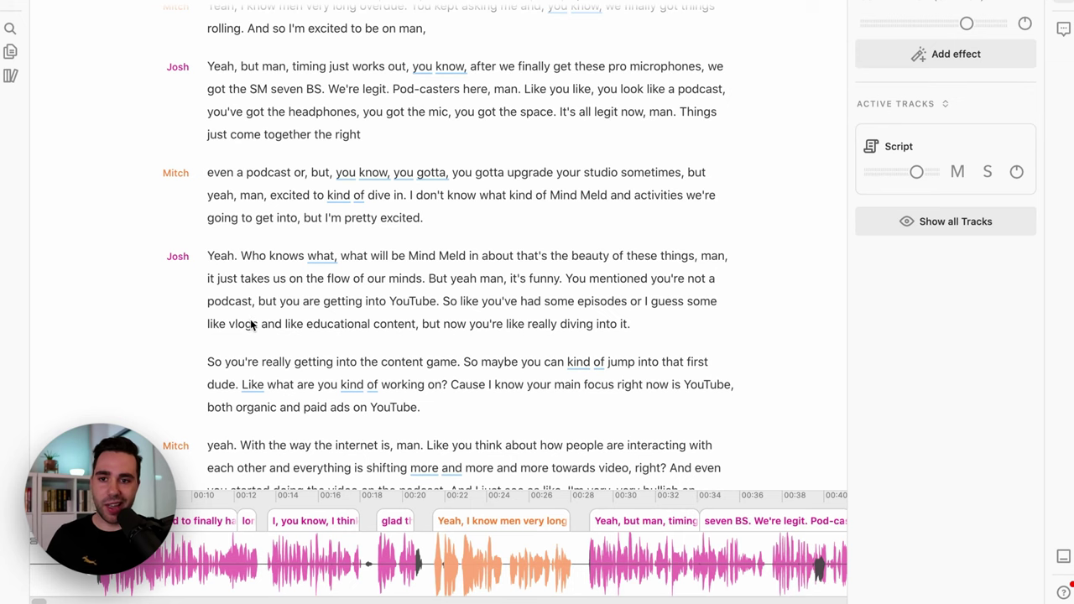
{"action": "scroll", "coordinate": [250, 324], "scroll_direction": "up", "scroll_amount": 2}
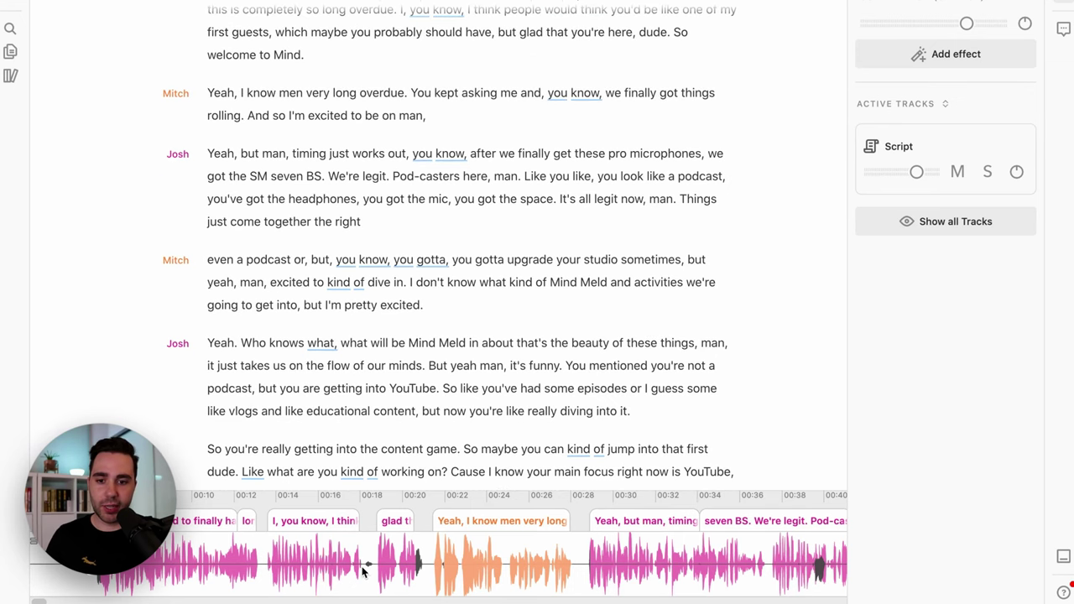
{"action": "left_click", "coordinate": [357, 571]}
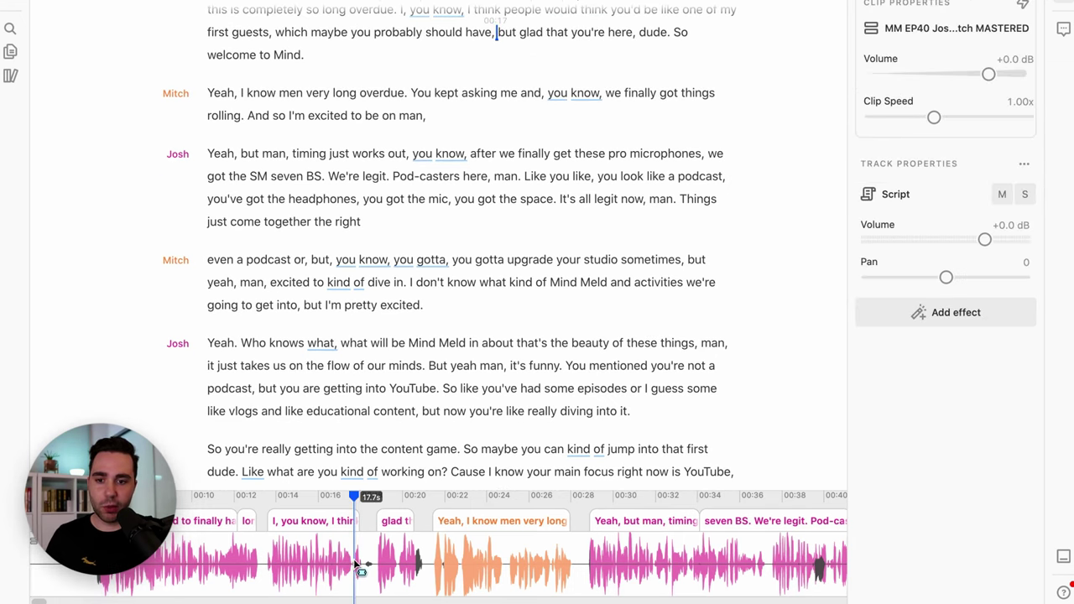
Step: Open the combined two-track MM EP40 sequence for editing, with the playhead in the gap just after 18 s
{"action": "left_click", "coordinate": [12, 76]}
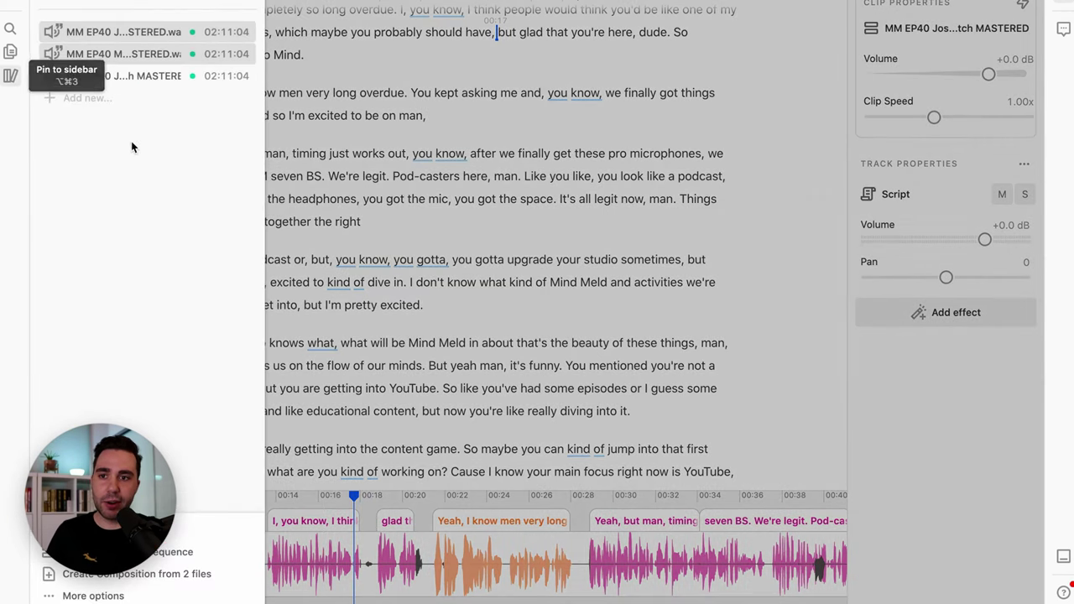
{"action": "left_click", "coordinate": [111, 77]}
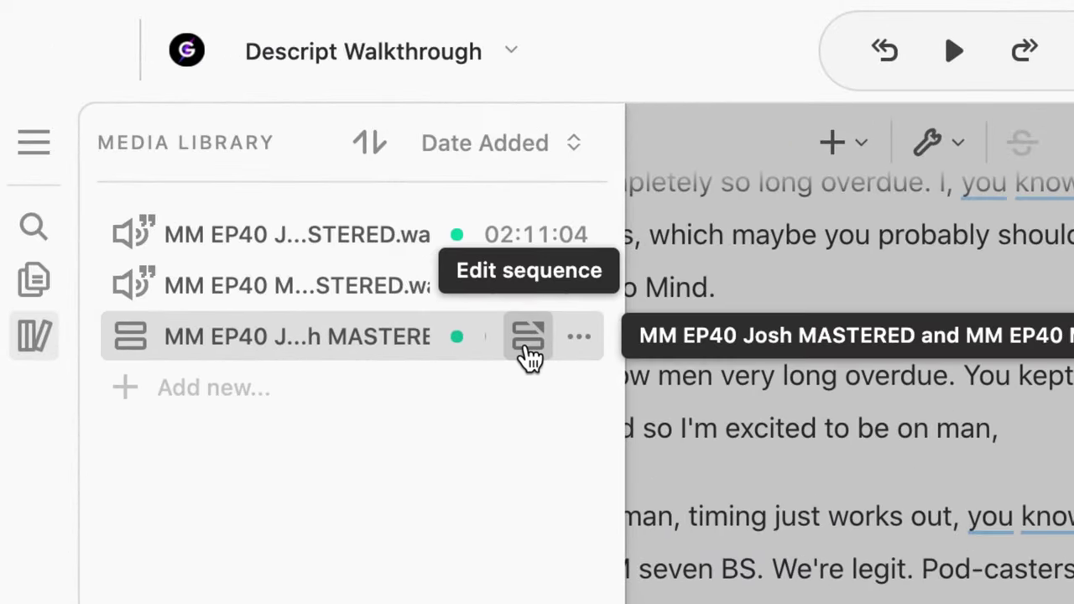
{"action": "left_click", "coordinate": [528, 338]}
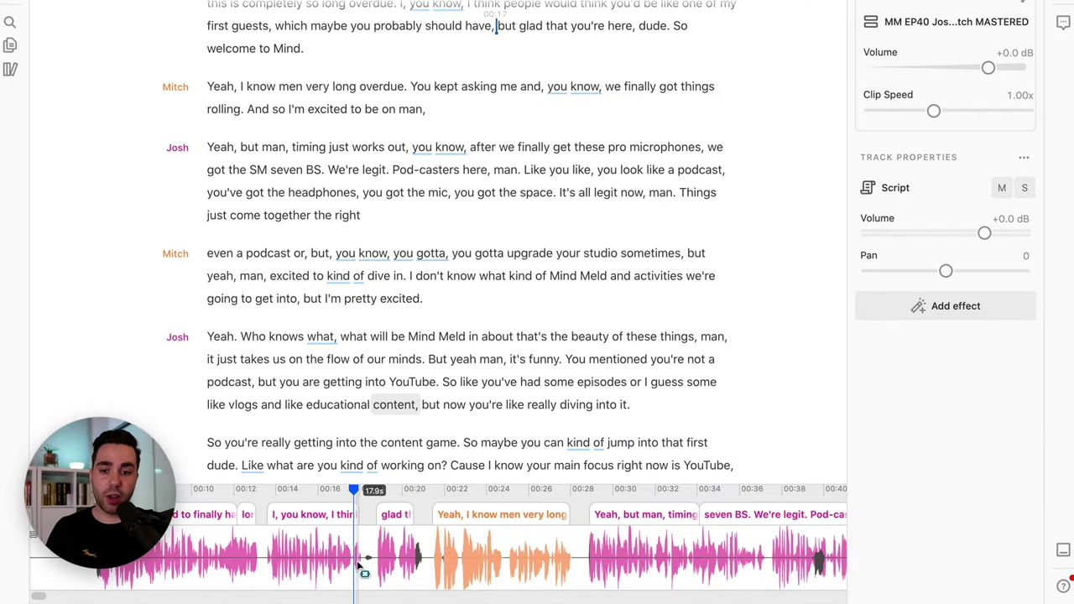
{"action": "left_click", "coordinate": [296, 557]}
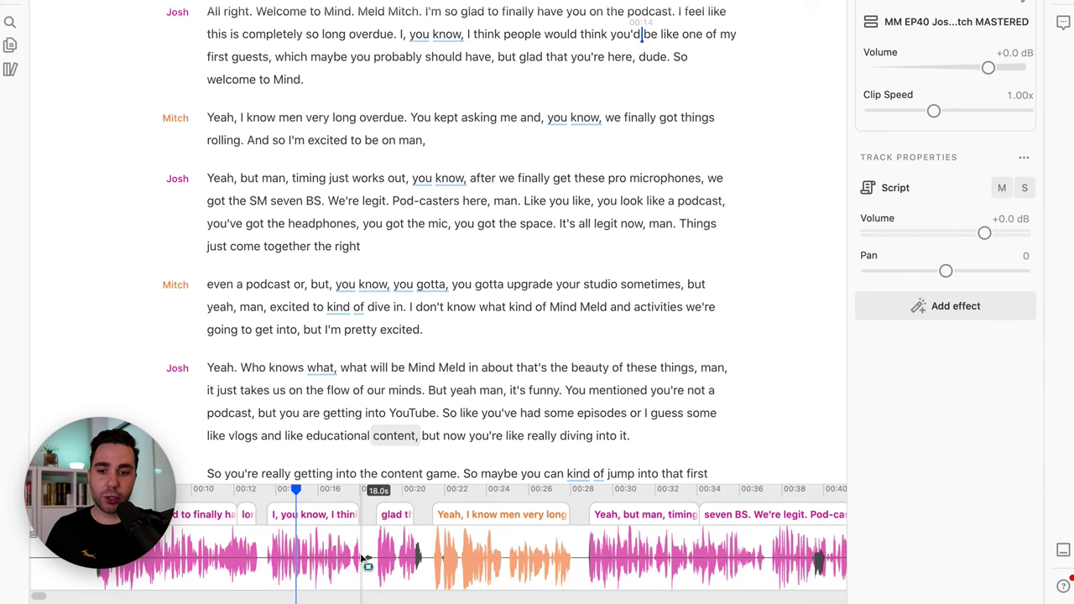
{"action": "left_click", "coordinate": [370, 556]}
{"action": "key", "text": "super+shift+o"}
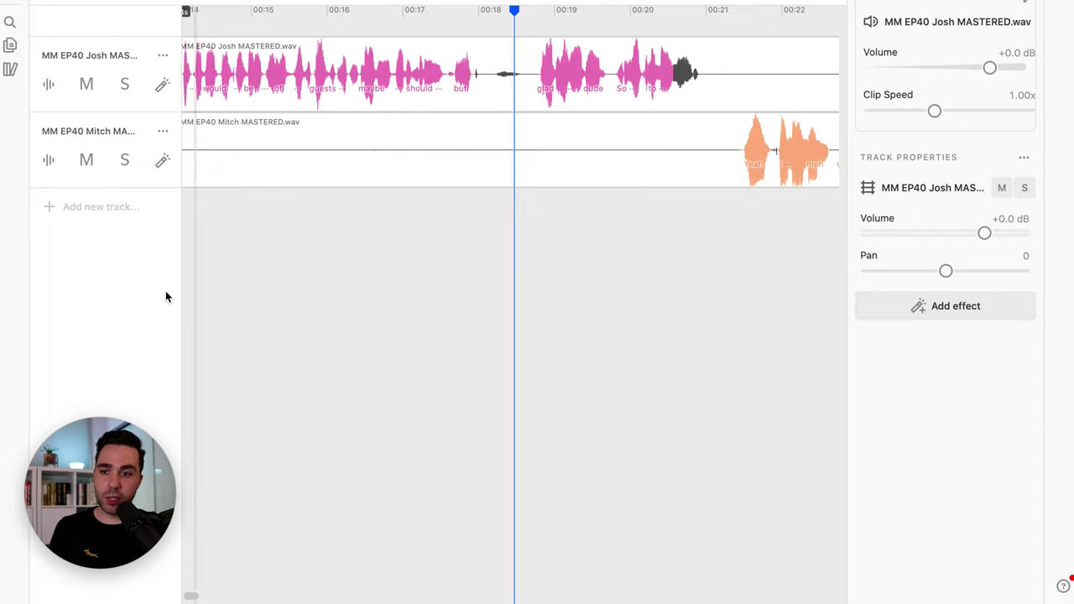
Step: Add a third track to the sequence and name it VIEDEO
{"action": "left_click", "coordinate": [67, 210]}
{"action": "left_click", "coordinate": [90, 207]}
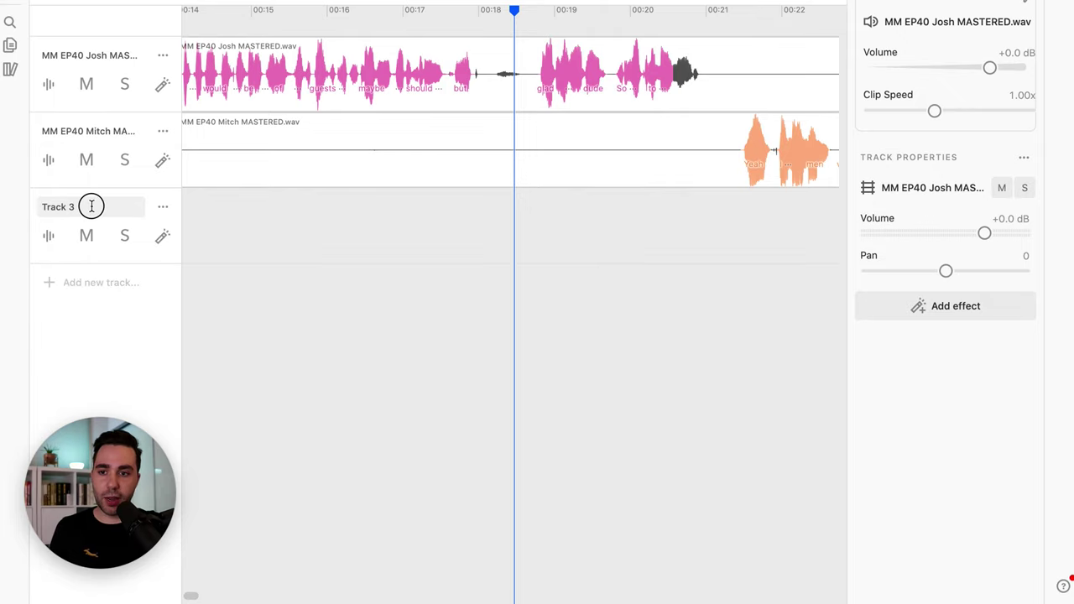
{"action": "triple_click", "coordinate": [89, 206]}
{"action": "type", "text": "VIEDEO"}
{"action": "left_click", "coordinate": [255, 232]}
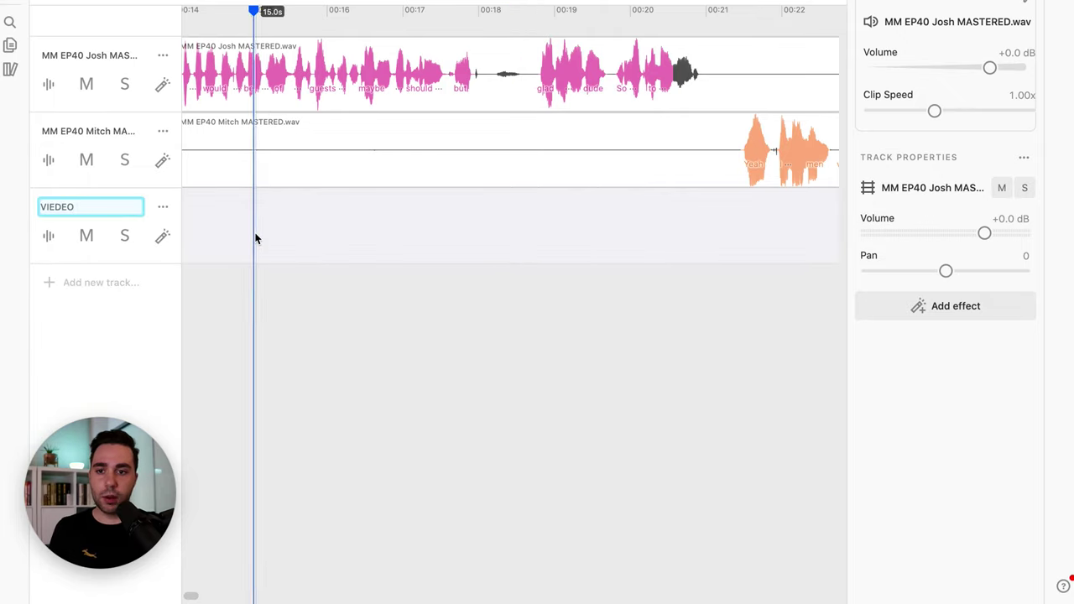
Step: Import MM EP40 SYNC.mp4 from the Desktop into the media library and place it on the VIEDEO track at 00:00
{"action": "scroll", "coordinate": [255, 239], "scroll_direction": "left", "scroll_amount": 10}
{"action": "scroll", "coordinate": [256, 244], "scroll_direction": "left", "scroll_amount": 3}
{"action": "left_click", "coordinate": [307, 13]}
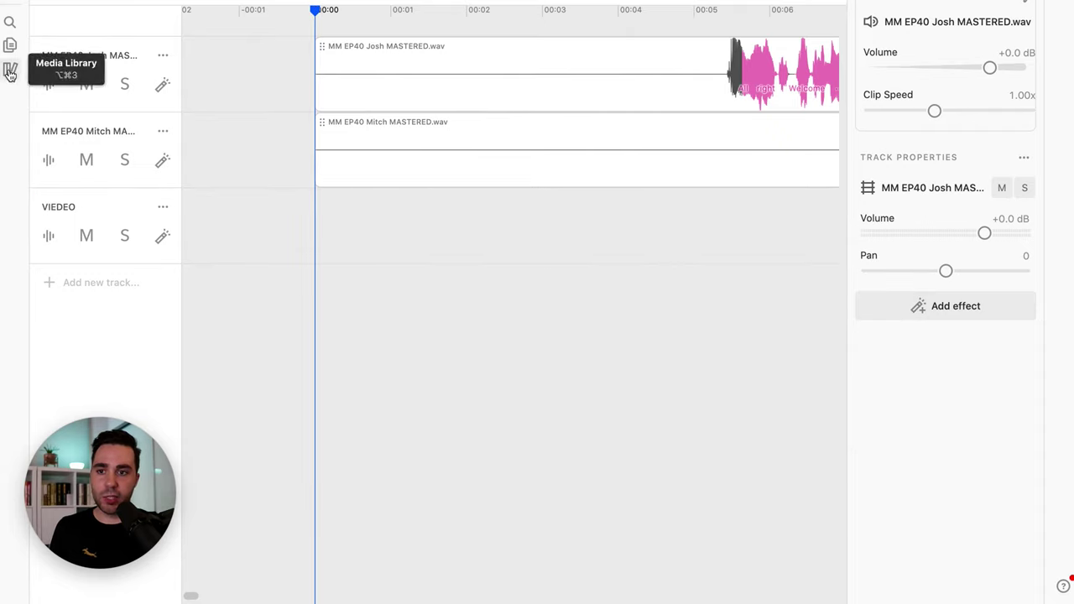
{"action": "mouse_move", "coordinate": [10, 74]}
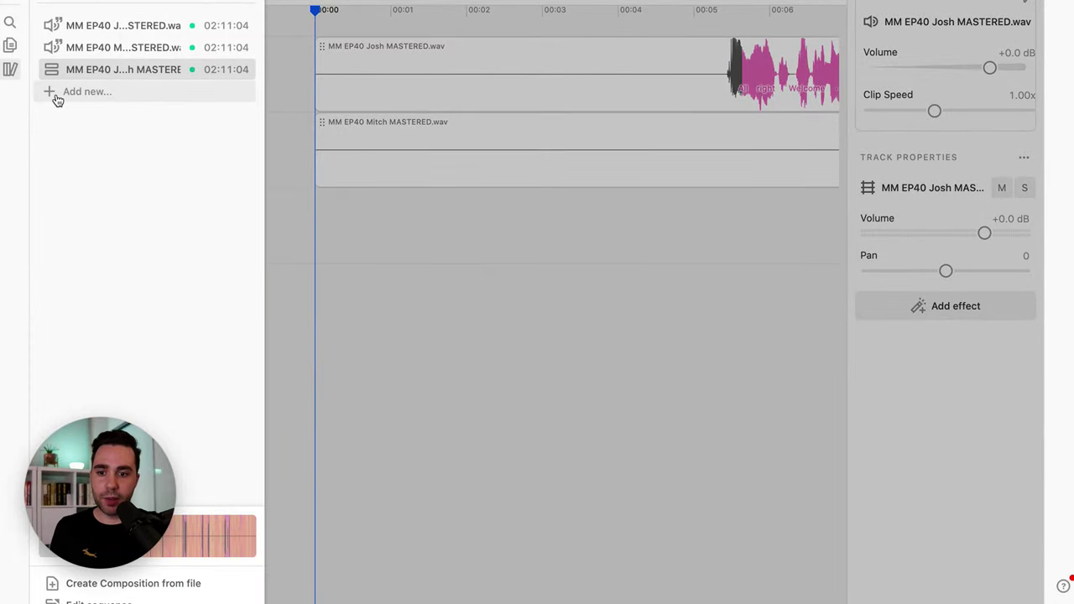
{"action": "left_click", "coordinate": [51, 97]}
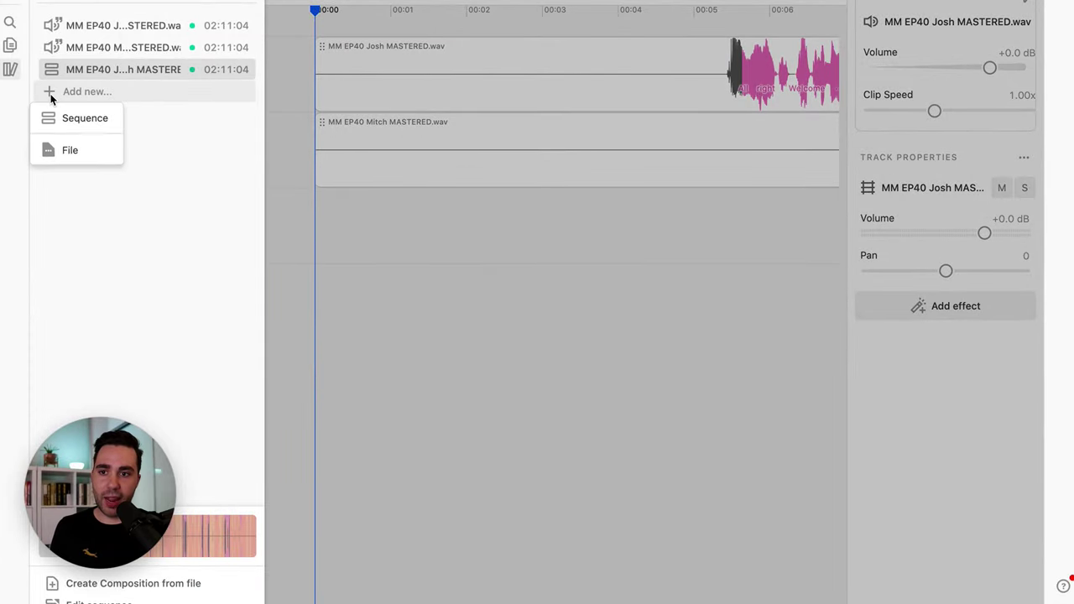
{"action": "left_click", "coordinate": [55, 158]}
{"action": "key", "text": "Down"}
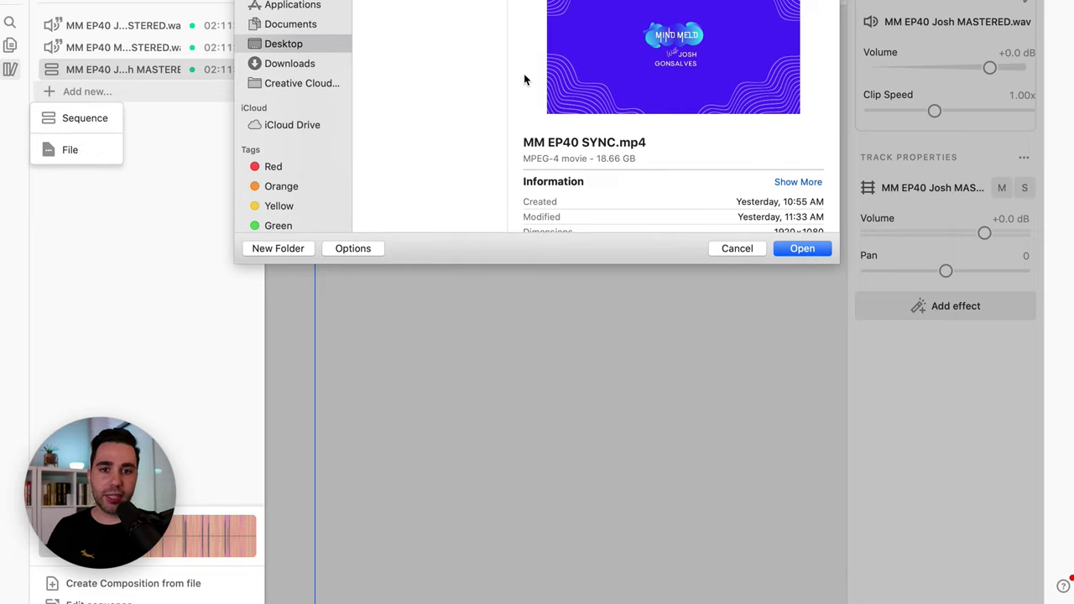
{"action": "left_click", "coordinate": [802, 249]}
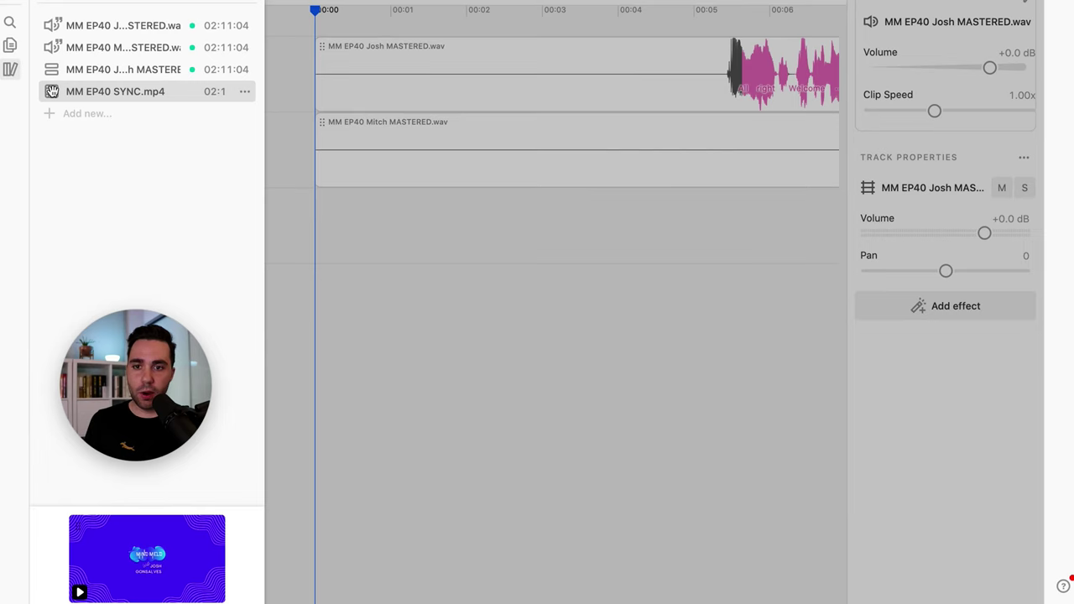
{"action": "left_click_drag", "start_coordinate": [118, 113], "coordinate": [313, 233]}
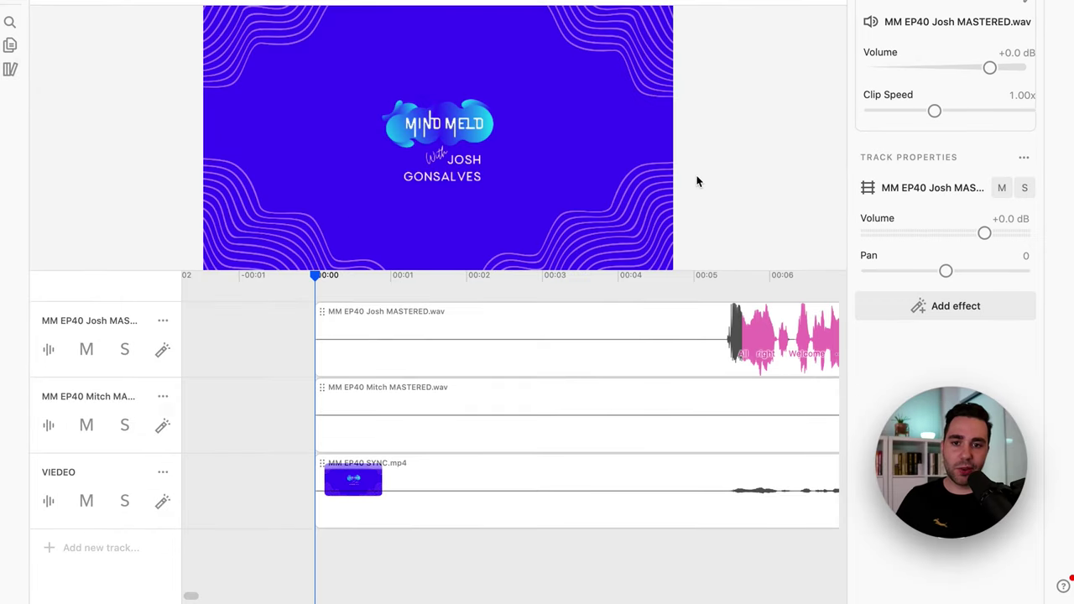
Step: Examine the video preview and compare the video clip's waveform with both mastered audio tracks to check their alignment
{"action": "scroll", "coordinate": [688, 290], "scroll_direction": "right", "scroll_amount": 5}
{"action": "left_click", "coordinate": [661, 286]}
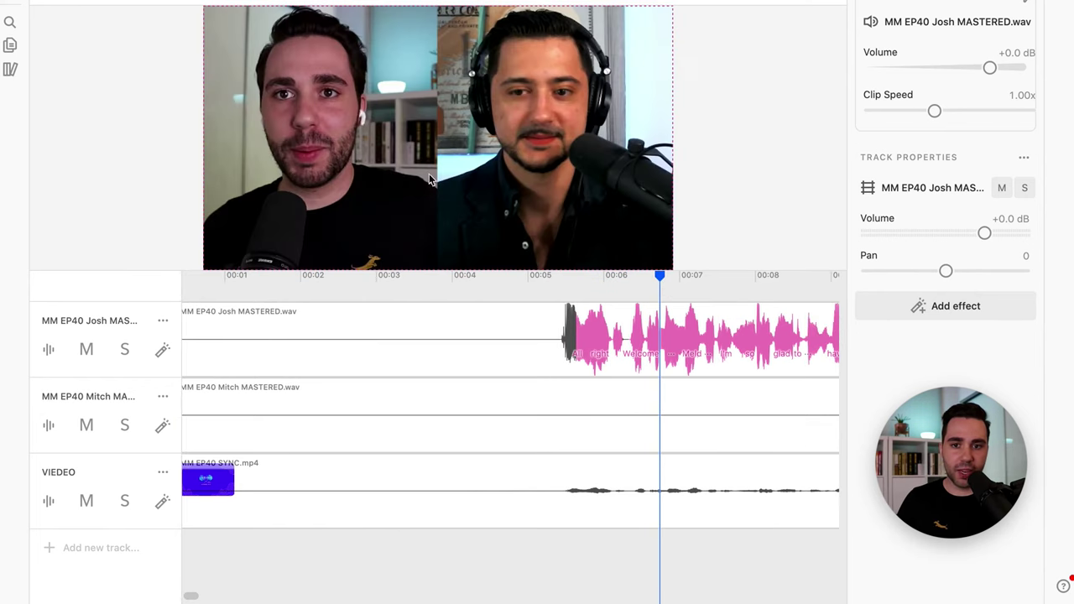
{"action": "scroll", "coordinate": [596, 428], "scroll_direction": "right", "scroll_amount": 2}
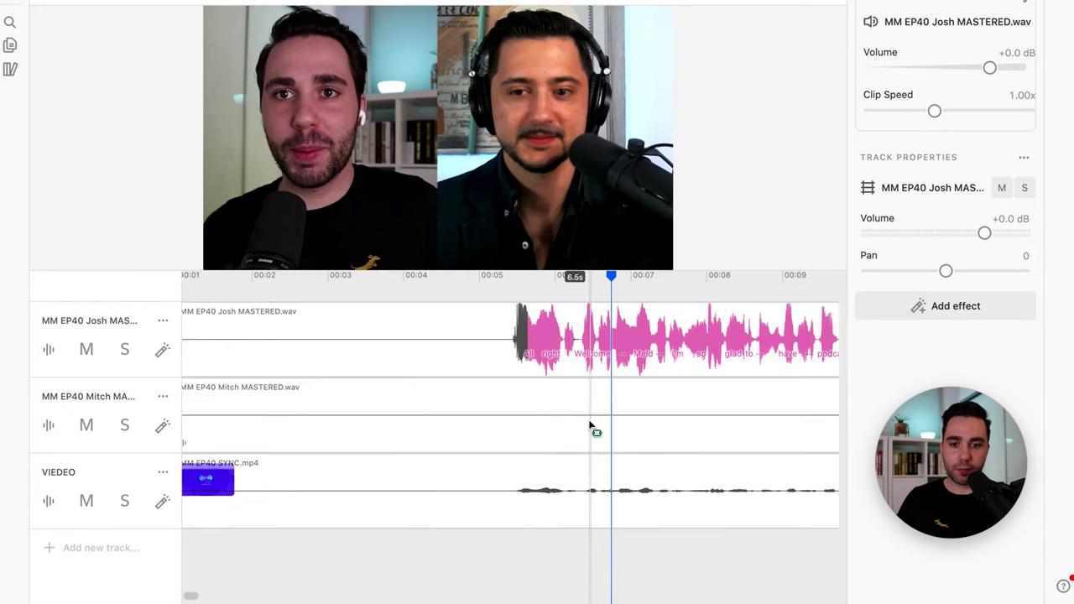
{"action": "scroll", "coordinate": [534, 505], "scroll_direction": "right", "scroll_amount": 7}
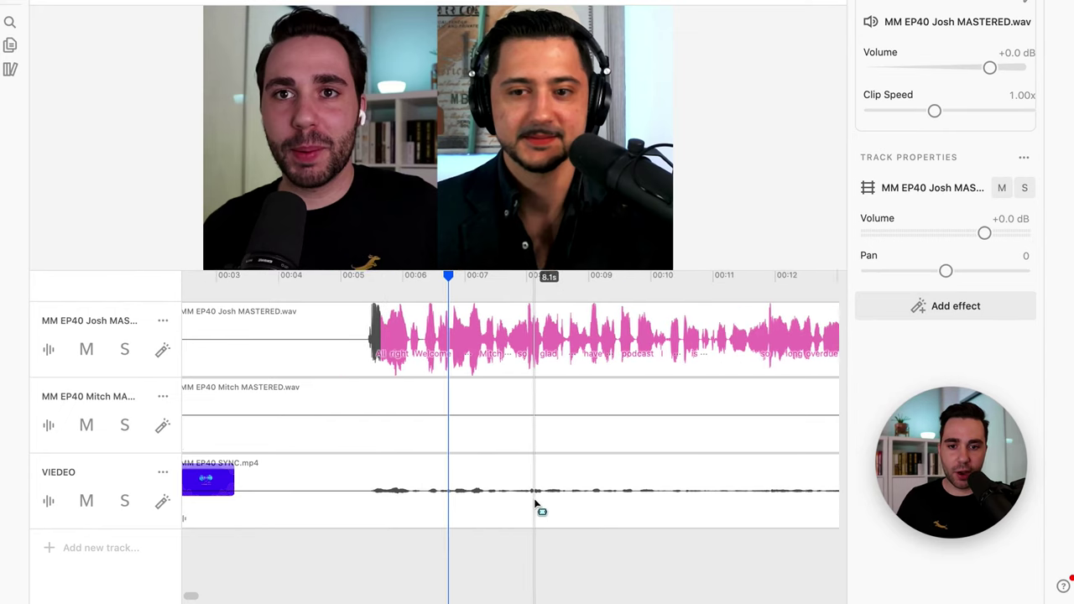
{"action": "scroll", "coordinate": [544, 504], "scroll_direction": "down", "scroll_amount": 3}
{"action": "scroll", "coordinate": [544, 505], "scroll_direction": "right", "scroll_amount": 3}
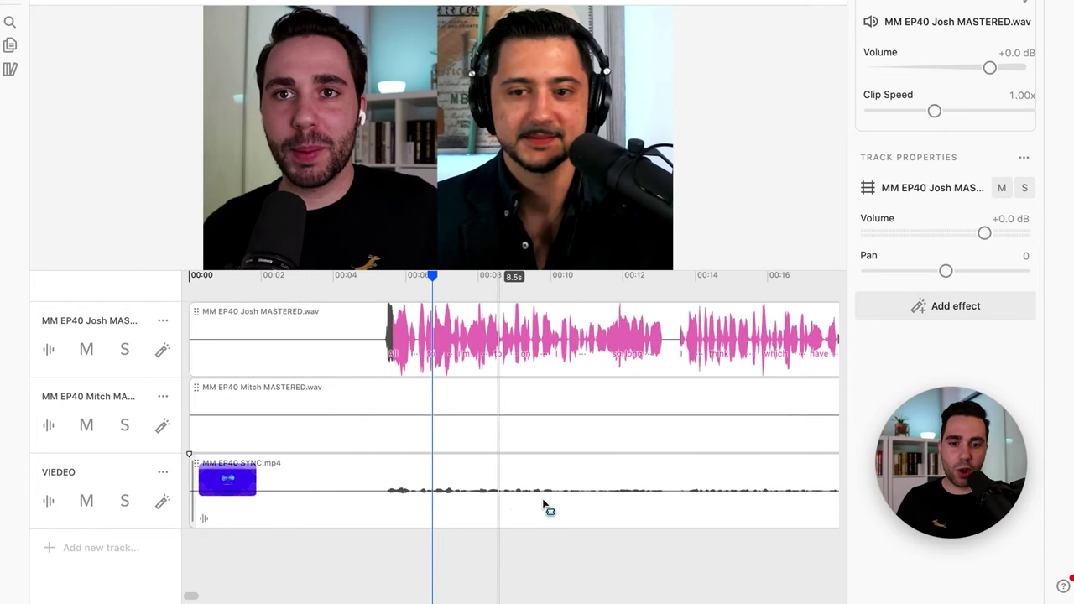
{"action": "scroll", "coordinate": [544, 505], "scroll_direction": "right", "scroll_amount": 2}
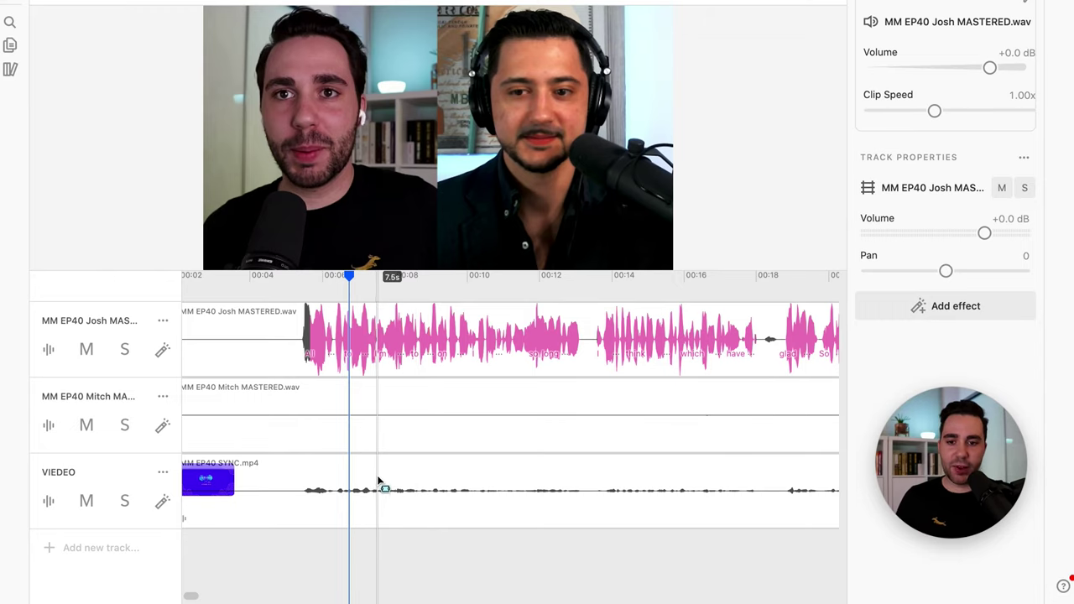
{"action": "scroll", "coordinate": [379, 485], "scroll_direction": "down", "scroll_amount": 5}
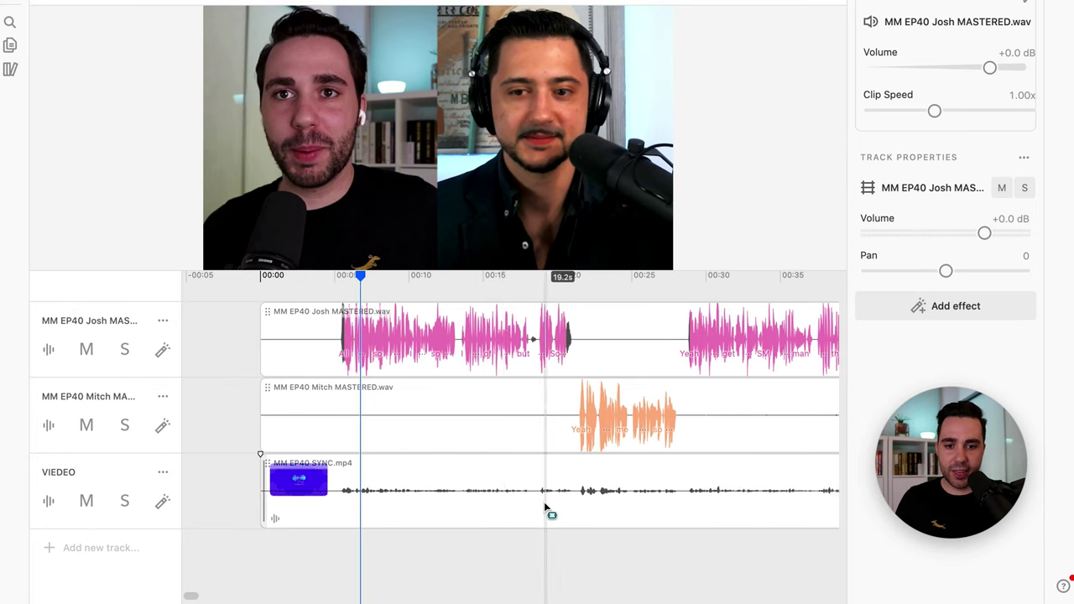
{"action": "scroll", "coordinate": [379, 501], "scroll_direction": "up", "scroll_amount": 1}
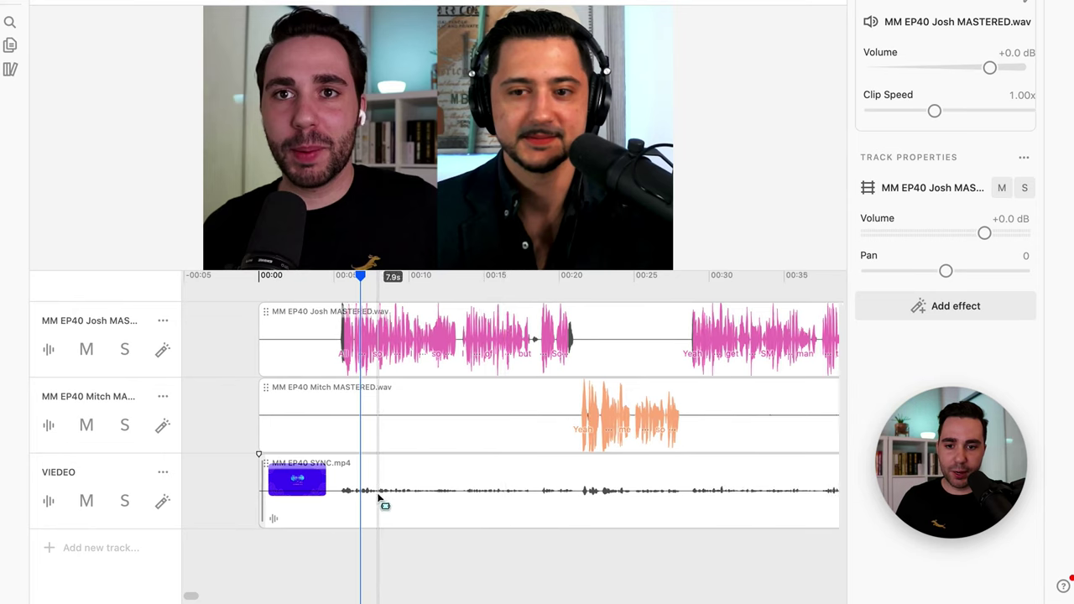
{"action": "scroll", "coordinate": [379, 501], "scroll_direction": "up", "scroll_amount": 4}
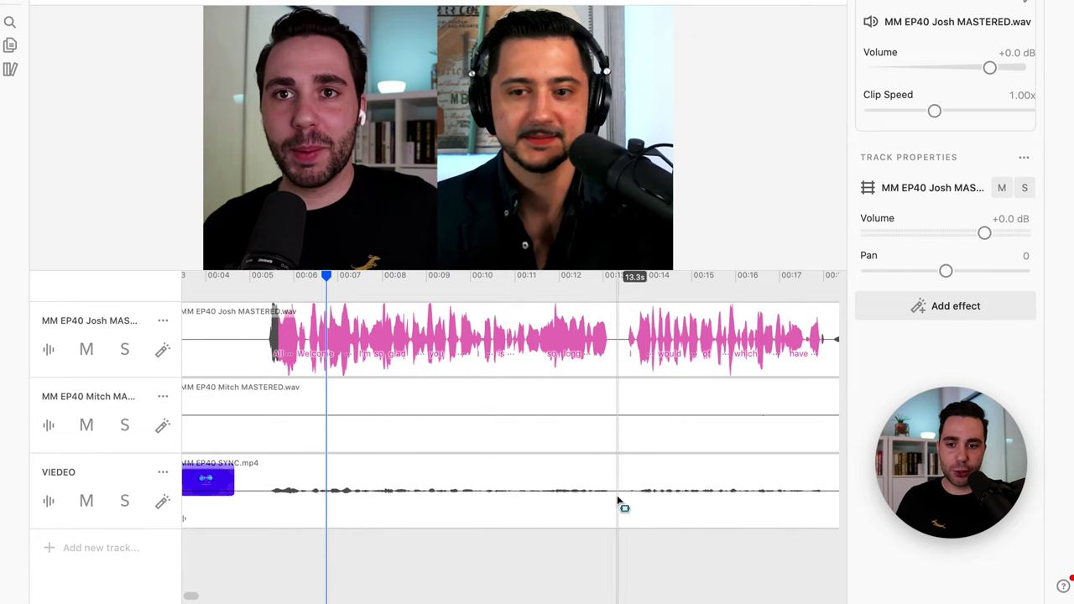
{"action": "scroll", "coordinate": [420, 360], "scroll_direction": "down", "scroll_amount": 5}
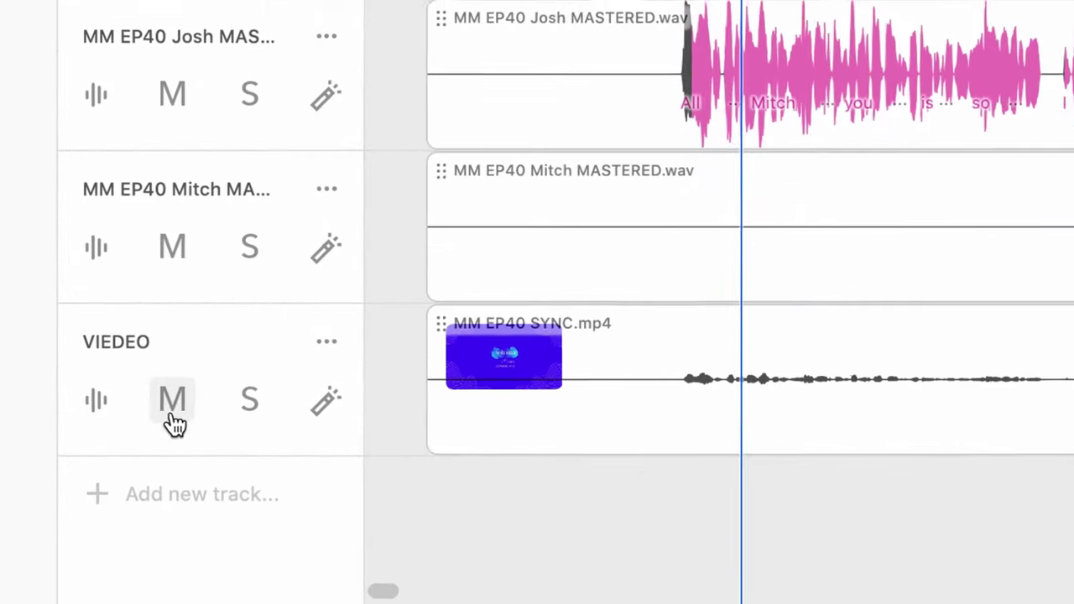
Step: Mute the VIEDEO track's audio, check the tracks further along the timeline, and close the sequence editor
{"action": "left_click", "coordinate": [88, 506]}
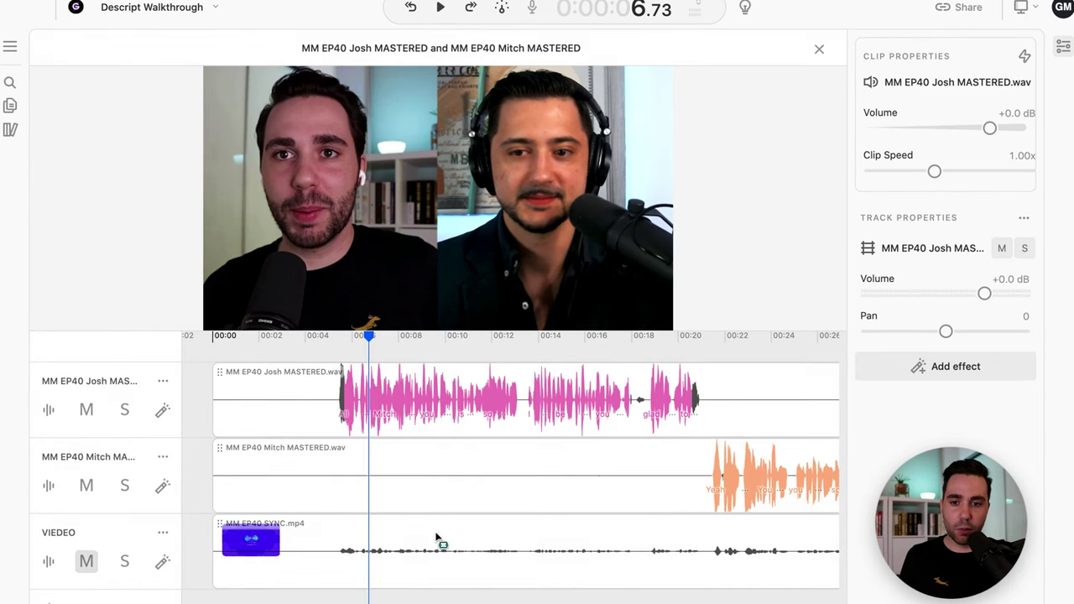
{"action": "scroll", "coordinate": [568, 498], "scroll_direction": "right", "scroll_amount": 5}
{"action": "scroll", "coordinate": [568, 499], "scroll_direction": "right", "scroll_amount": 20}
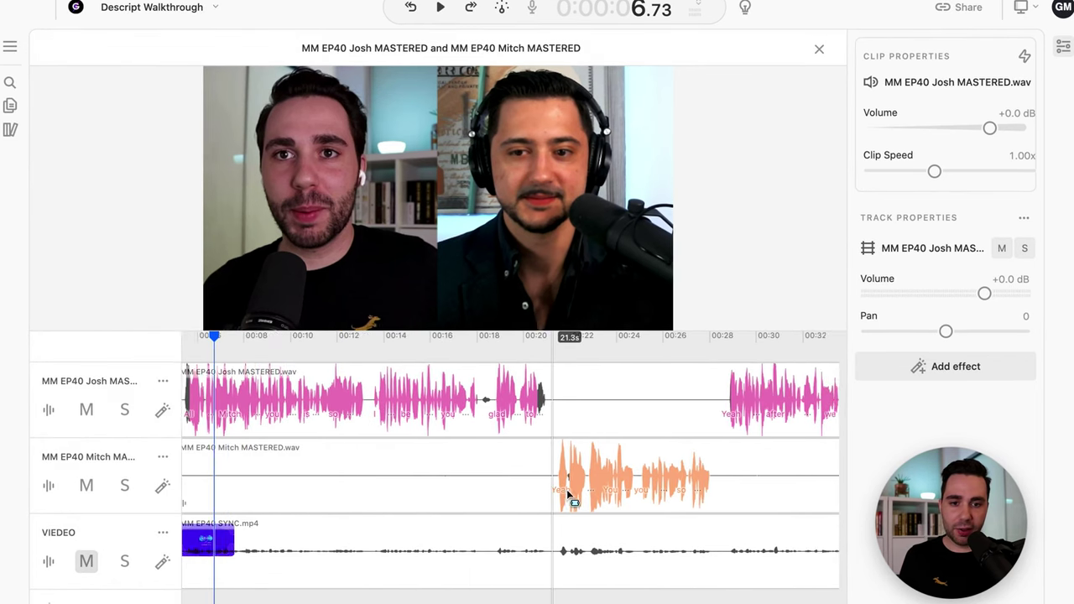
{"action": "scroll", "coordinate": [568, 497], "scroll_direction": "down", "scroll_amount": 5}
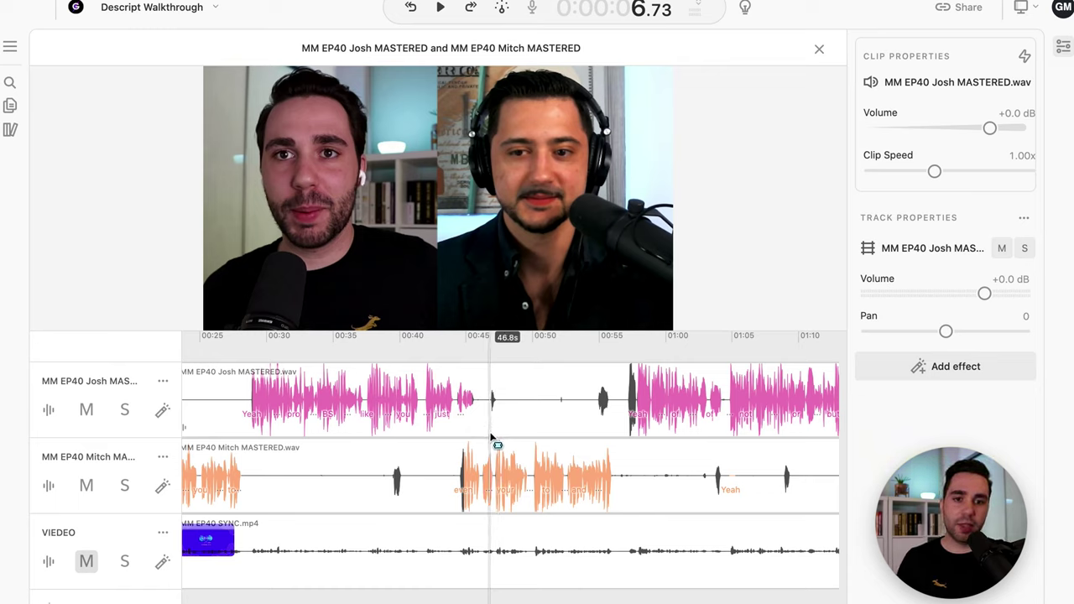
{"action": "left_click", "coordinate": [820, 50]}
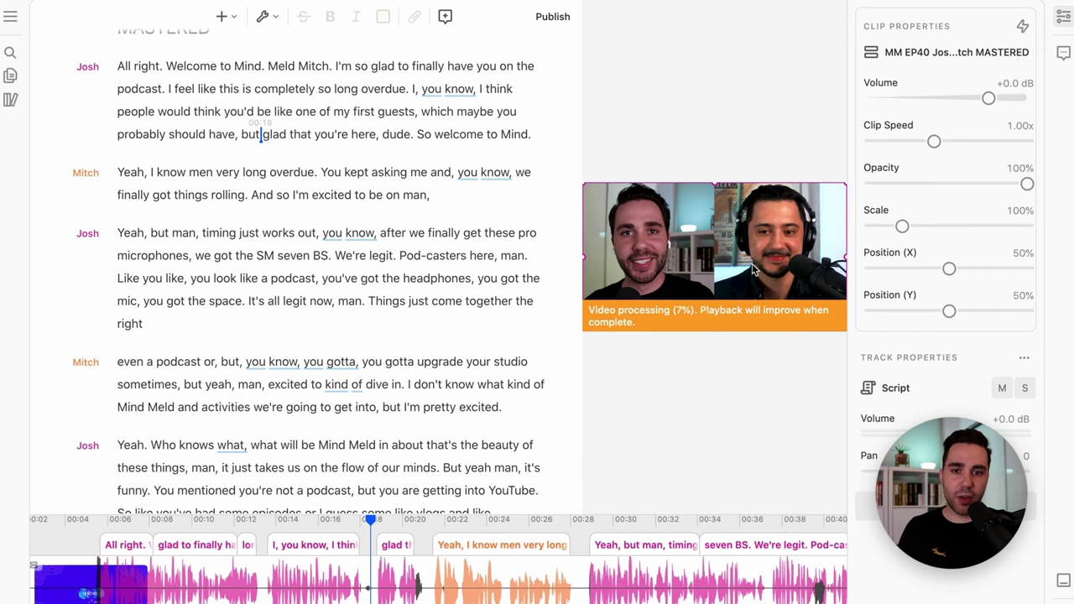
Step: Rename the transcribed multitrack composition as [DO NOT EDIT] (import)
{"action": "scroll", "coordinate": [286, 241], "scroll_direction": "down", "scroll_amount": 2}
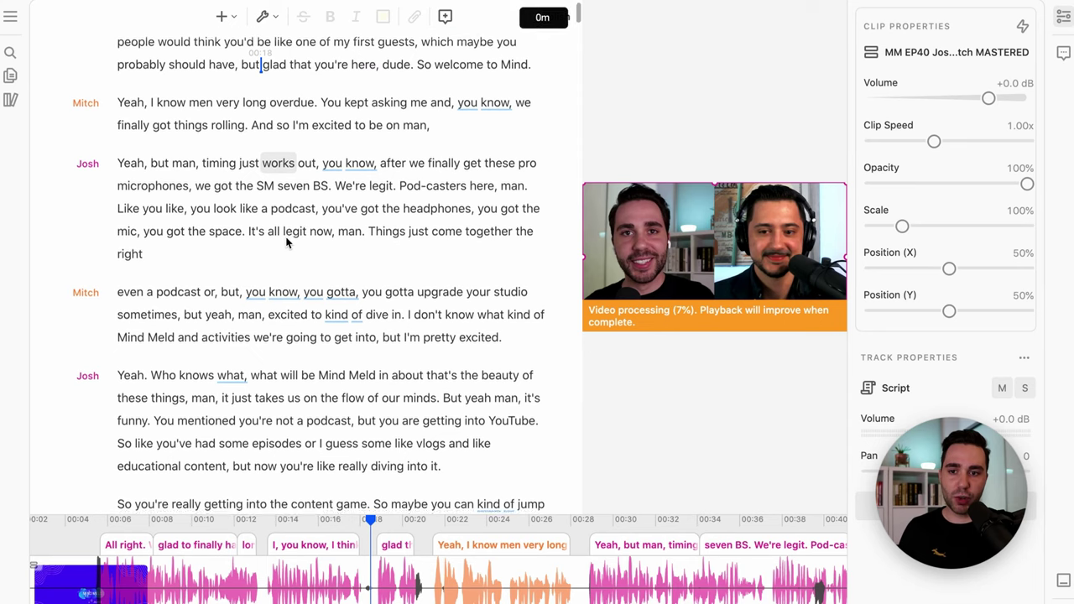
{"action": "scroll", "coordinate": [480, 569], "scroll_direction": "down", "scroll_amount": 4}
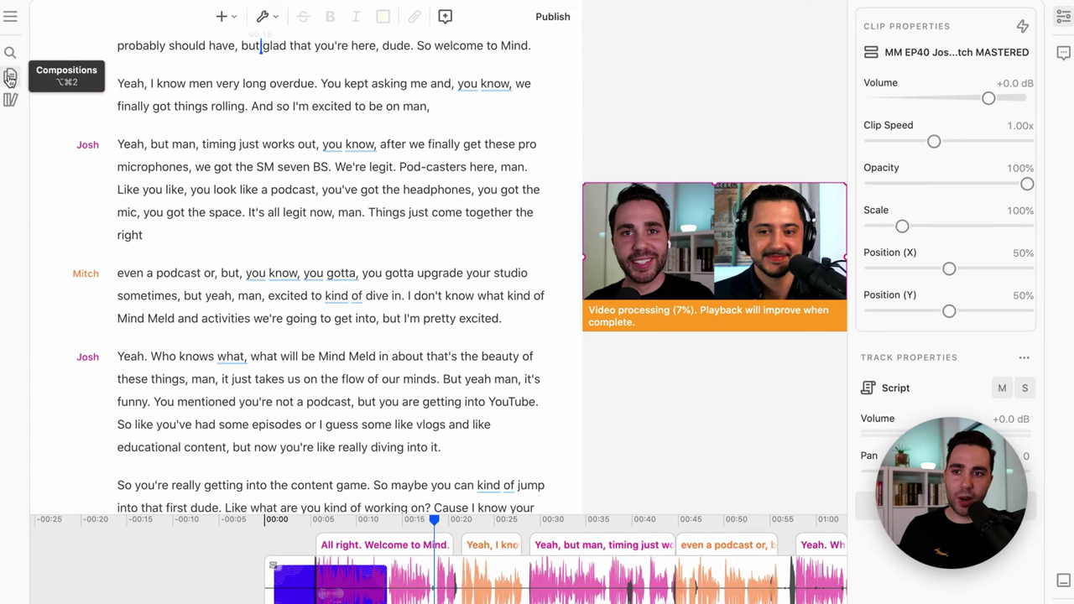
{"action": "mouse_move", "coordinate": [11, 78]}
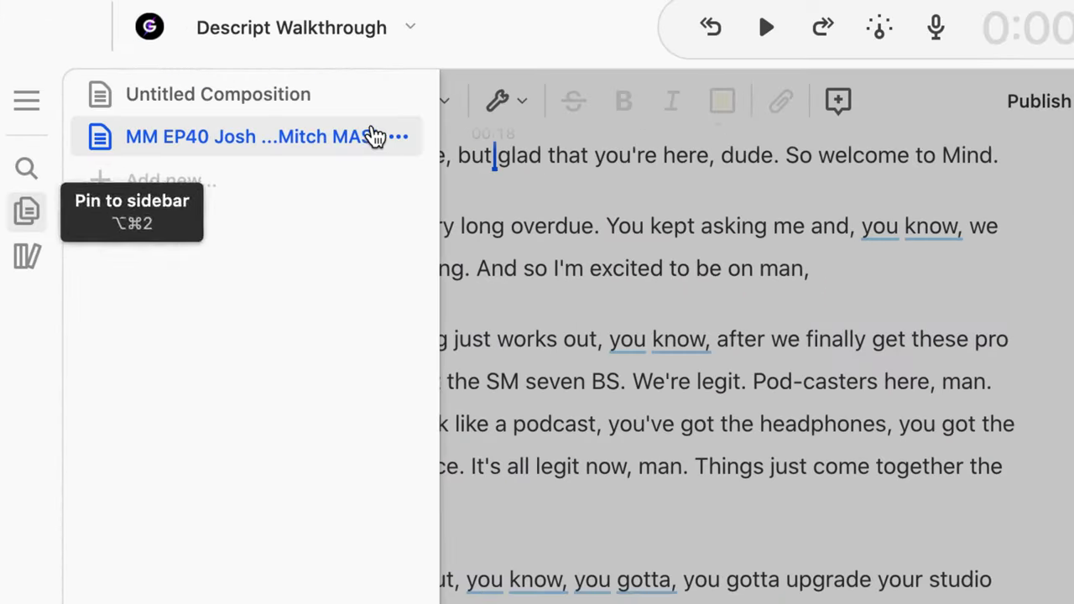
{"action": "left_click", "coordinate": [401, 142]}
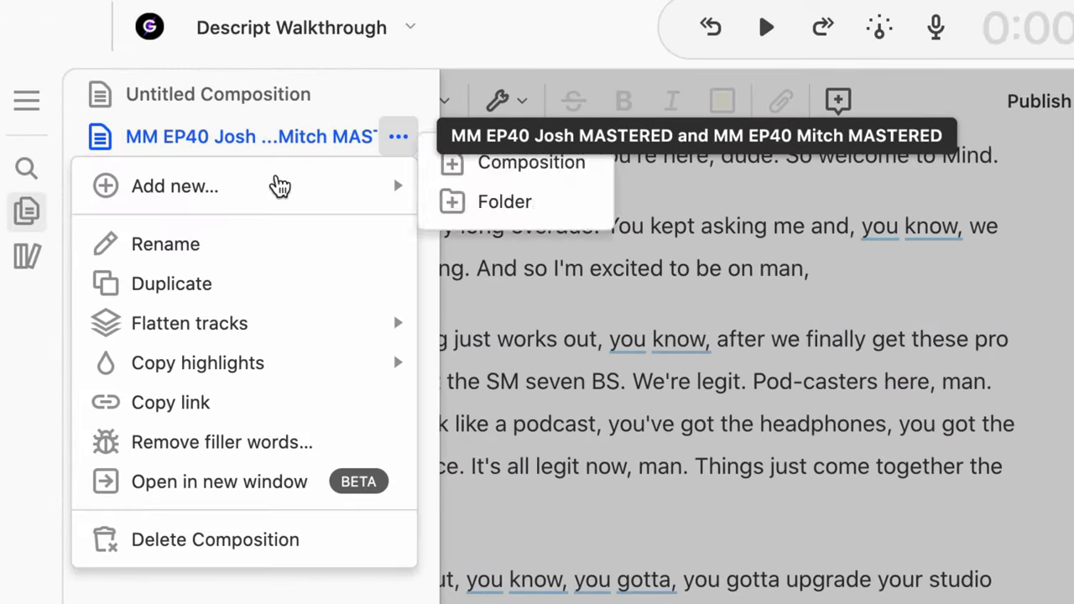
{"action": "left_click", "coordinate": [250, 247]}
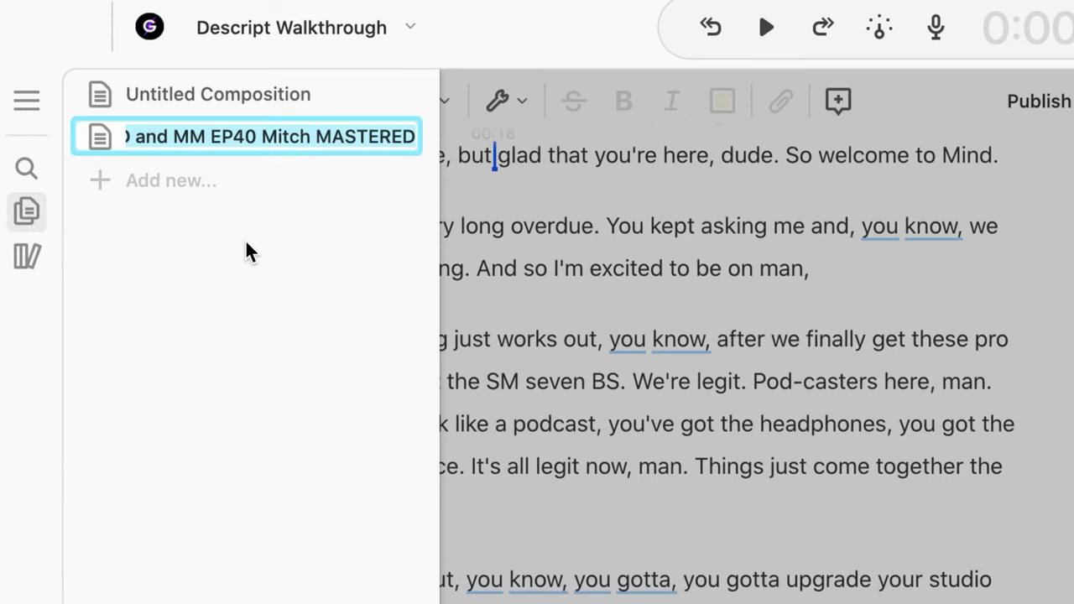
{"action": "type", "text": "["}
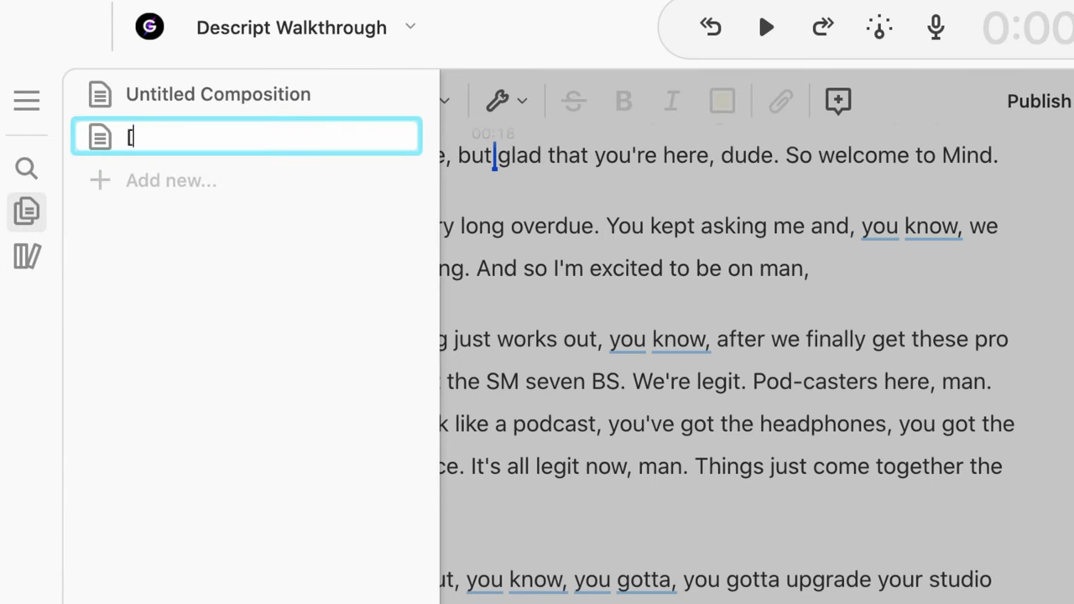
{"action": "type", "text": "DO NOT EDIT] (import)"}
{"action": "key", "text": "Return"}
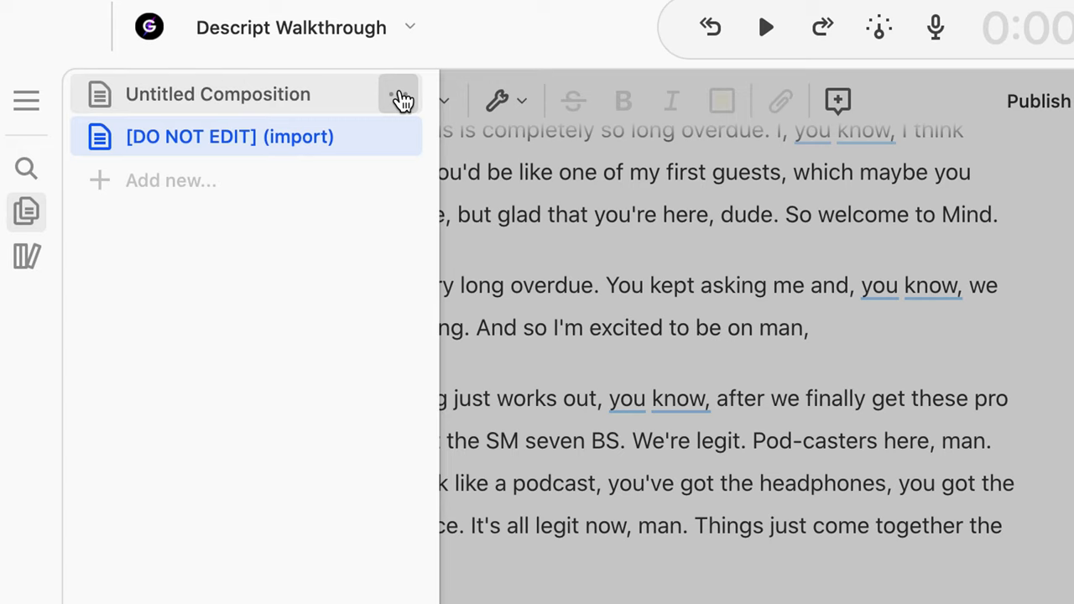
Step: Delete Untitled Composition and duplicate the [DO NOT EDIT] (import) composition
{"action": "left_click", "coordinate": [396, 97]}
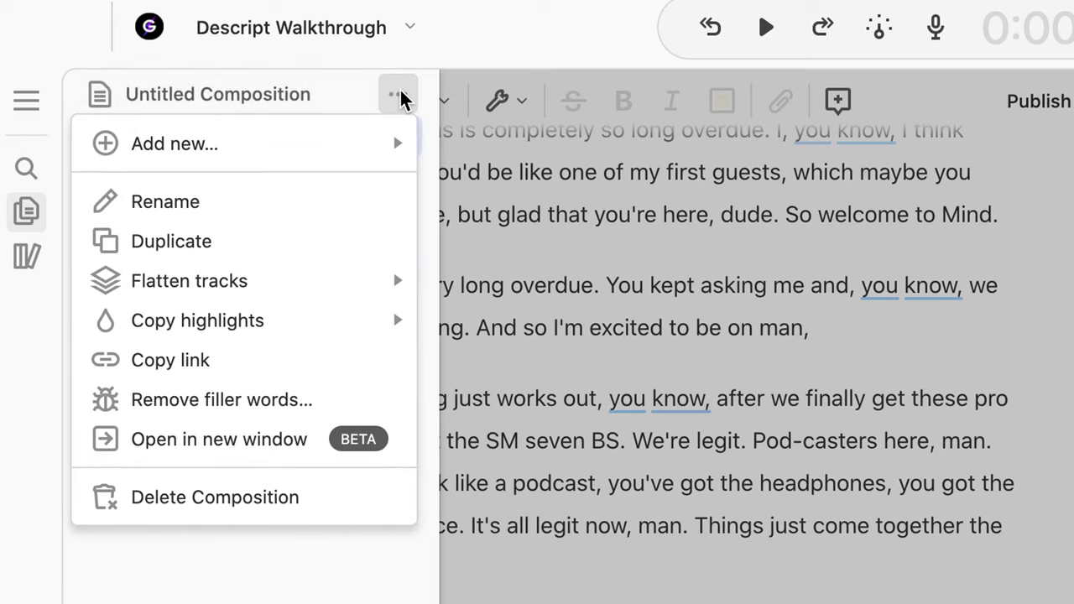
{"action": "left_click", "coordinate": [228, 500]}
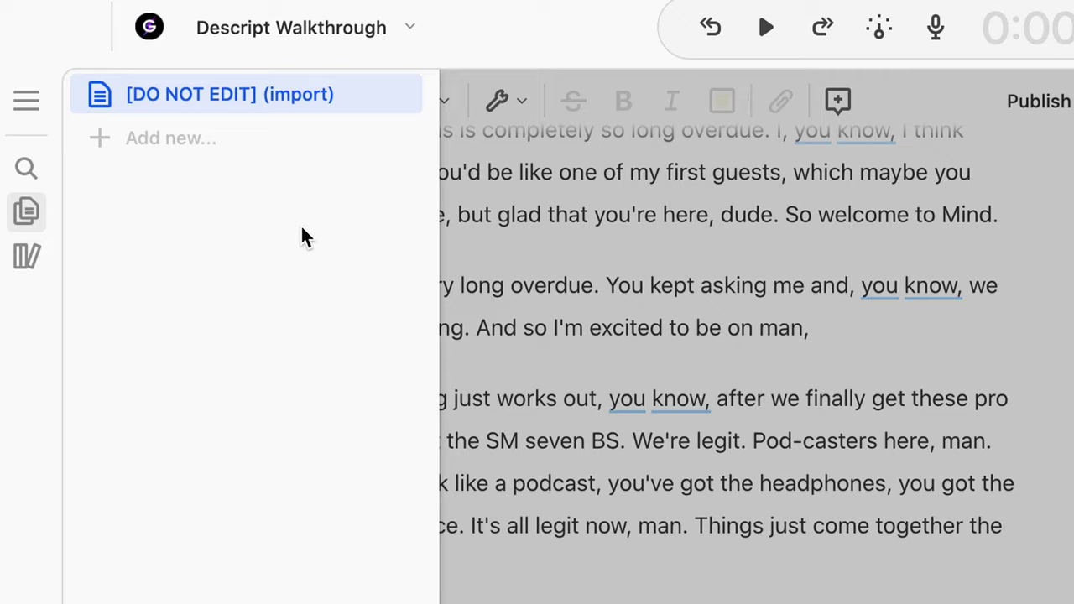
{"action": "mouse_move", "coordinate": [412, 103]}
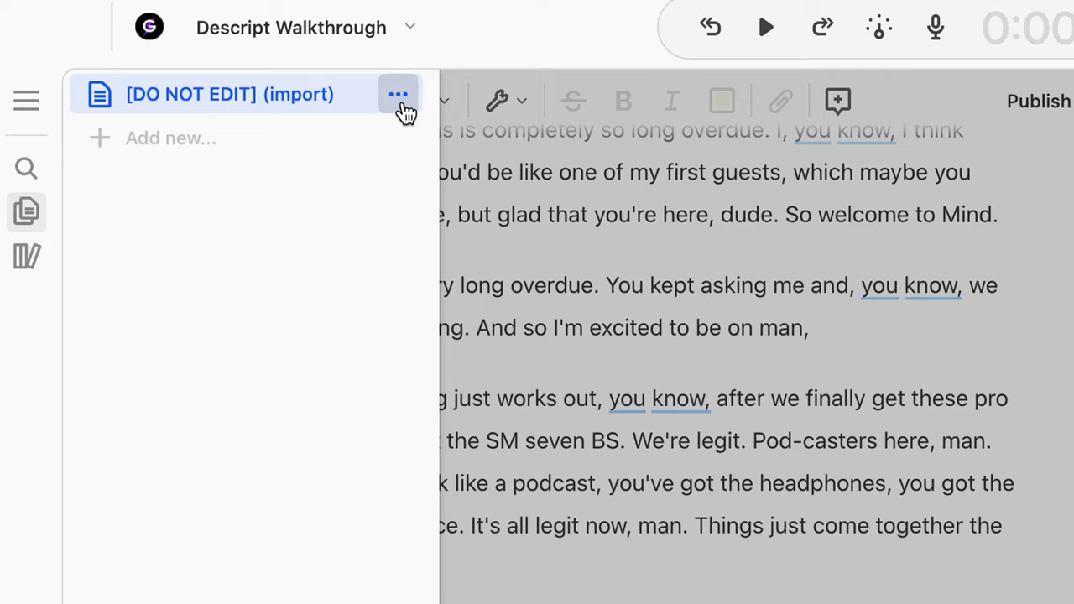
{"action": "left_click", "coordinate": [400, 99]}
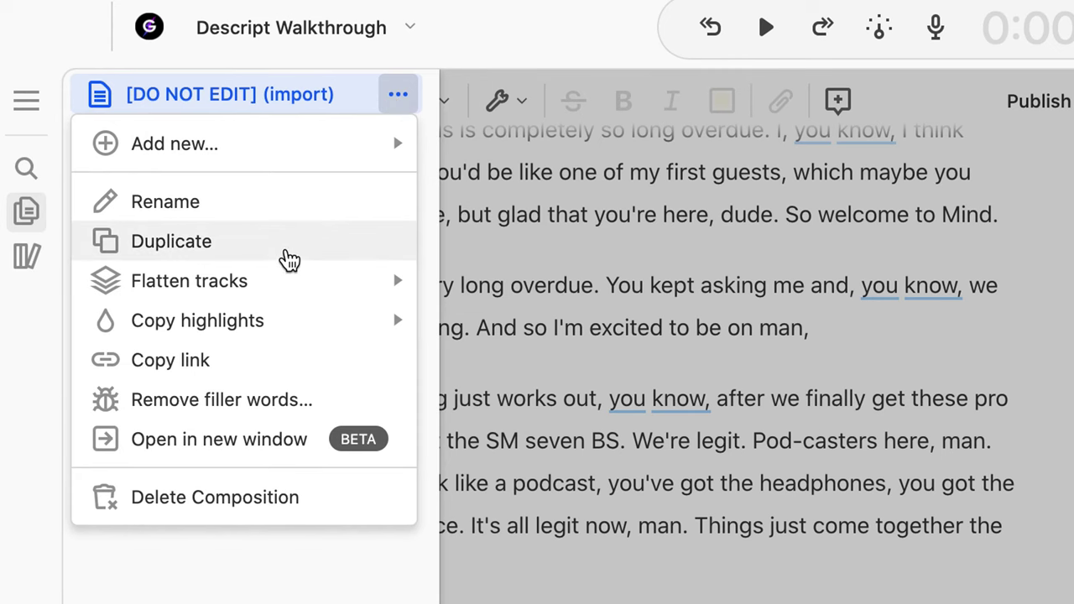
{"action": "left_click", "coordinate": [288, 251]}
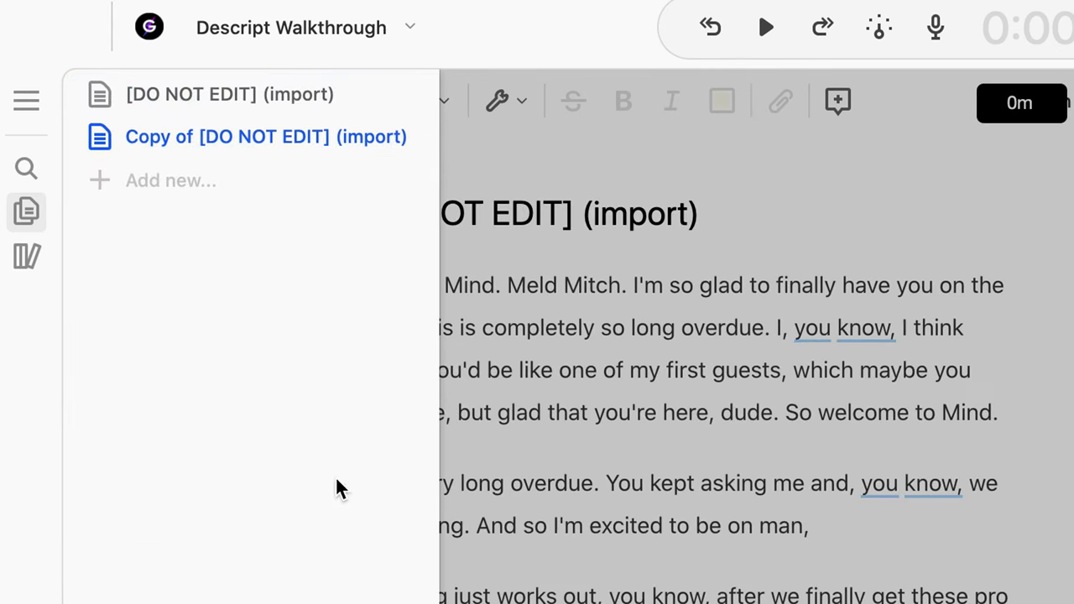
Step: Rename the duplicated composition as MAIN SEQUENCE (full episode) and return to its script
{"action": "mouse_move", "coordinate": [401, 144]}
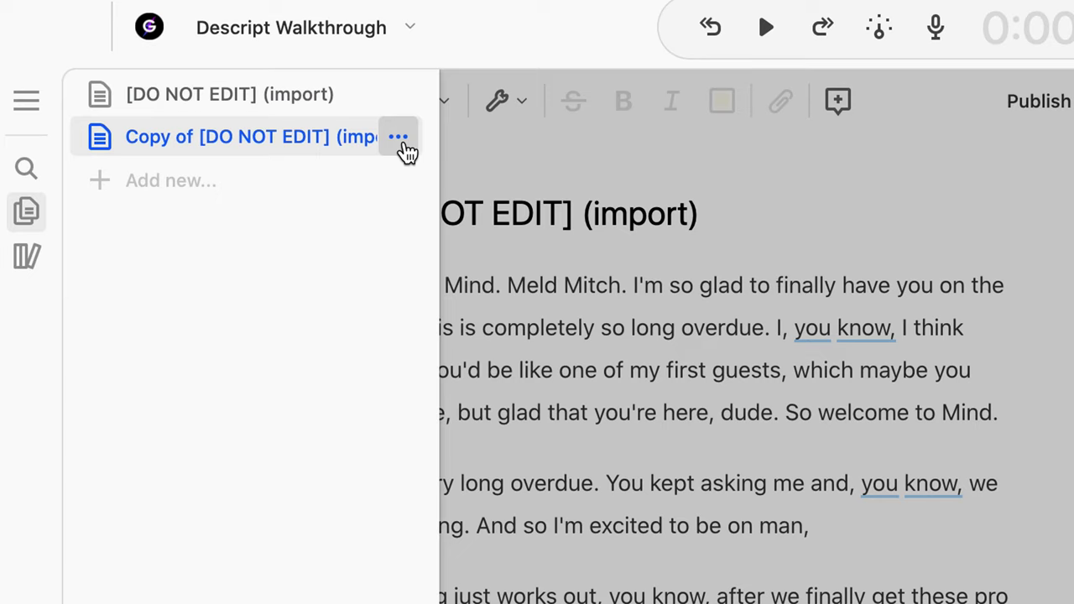
{"action": "left_click", "coordinate": [404, 144]}
{"action": "left_click", "coordinate": [286, 252]}
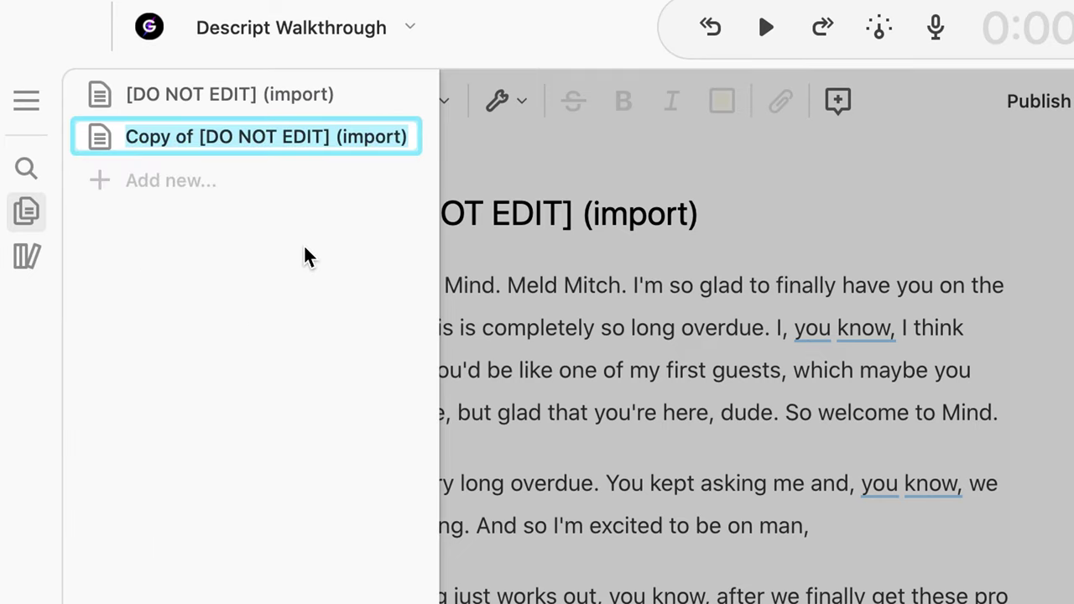
{"action": "type", "text": "MAIN SEQUENCE (full episode"}
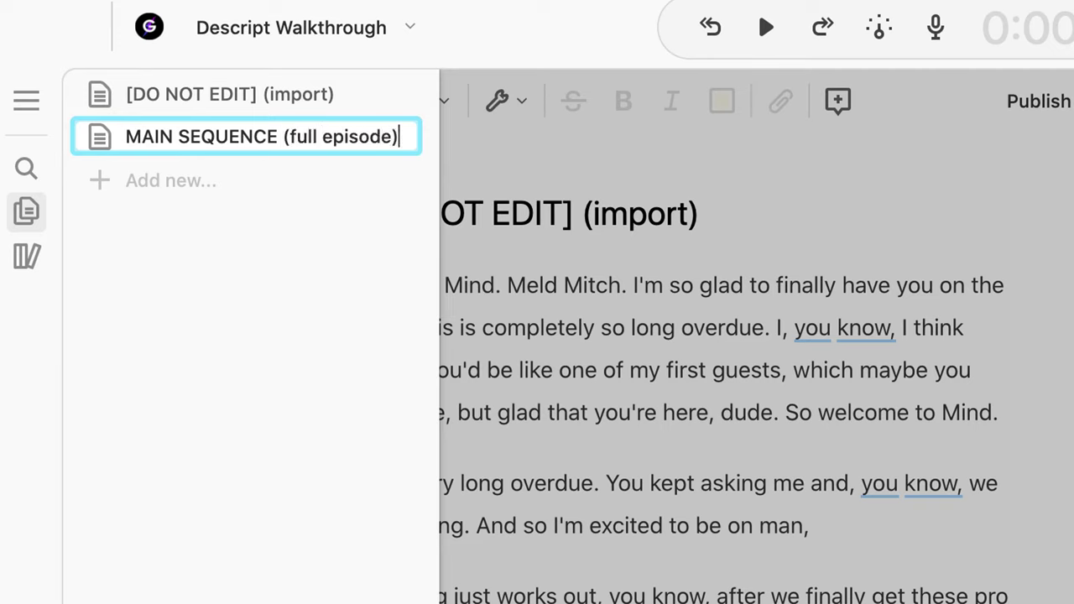
{"action": "key", "text": "Return"}
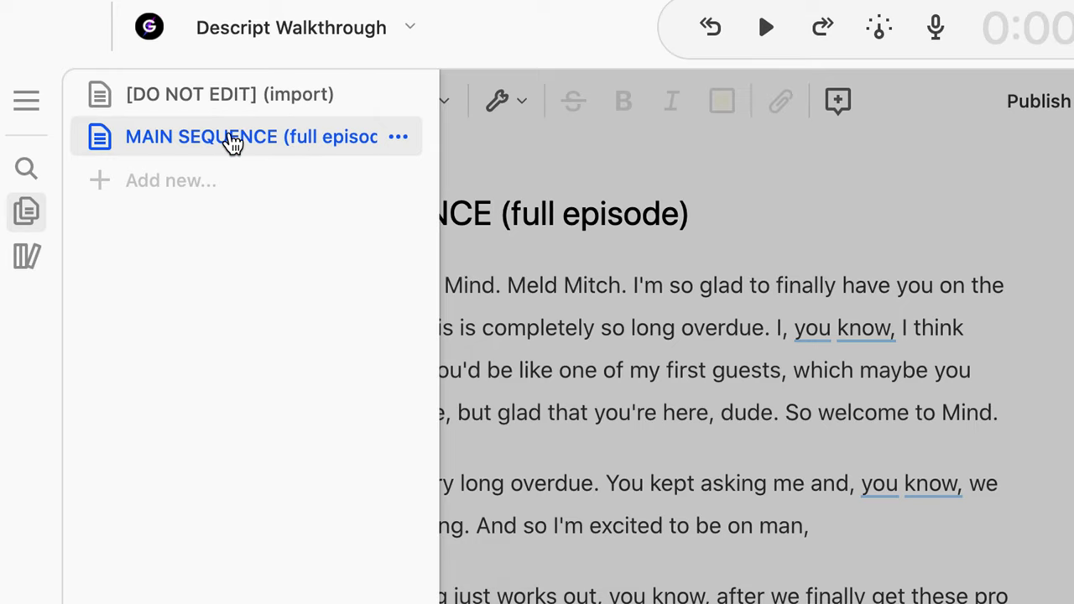
{"action": "left_click", "coordinate": [861, 369]}
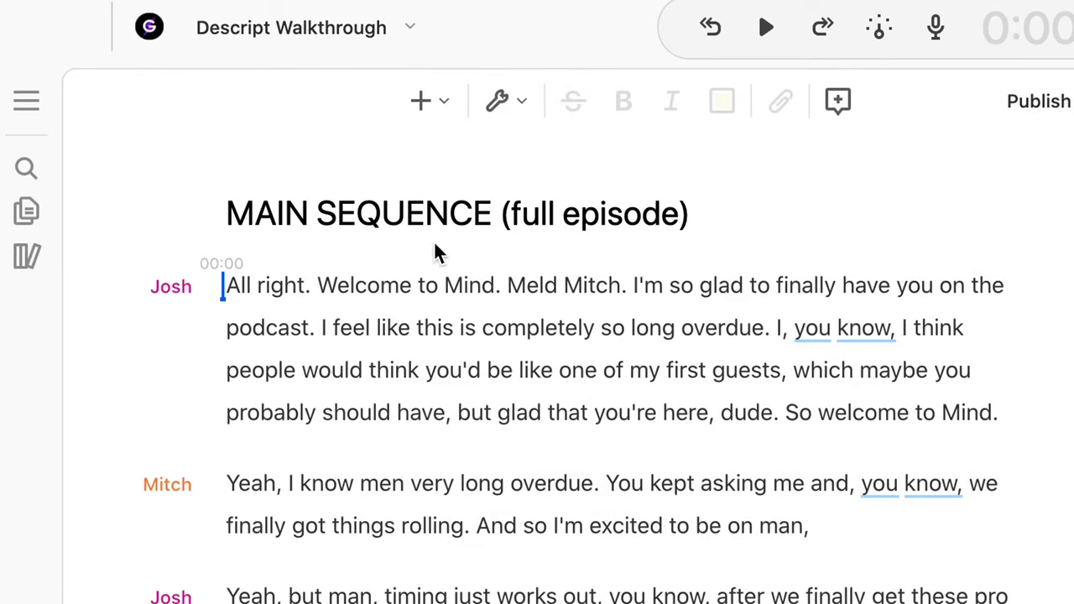
Step: Hide the track inspector and enlarge the video preview by narrowing the script area
{"action": "scroll", "coordinate": [358, 367], "scroll_direction": "down", "scroll_amount": 3}
{"action": "scroll", "coordinate": [355, 367], "scroll_direction": "down", "scroll_amount": 5}
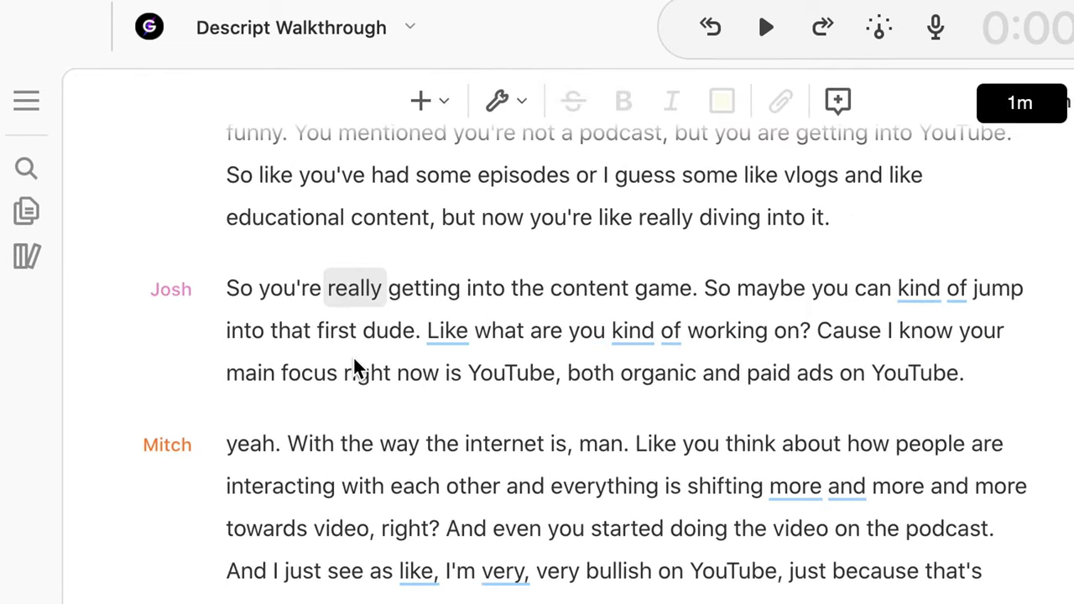
{"action": "scroll", "coordinate": [354, 366], "scroll_direction": "down", "scroll_amount": 2}
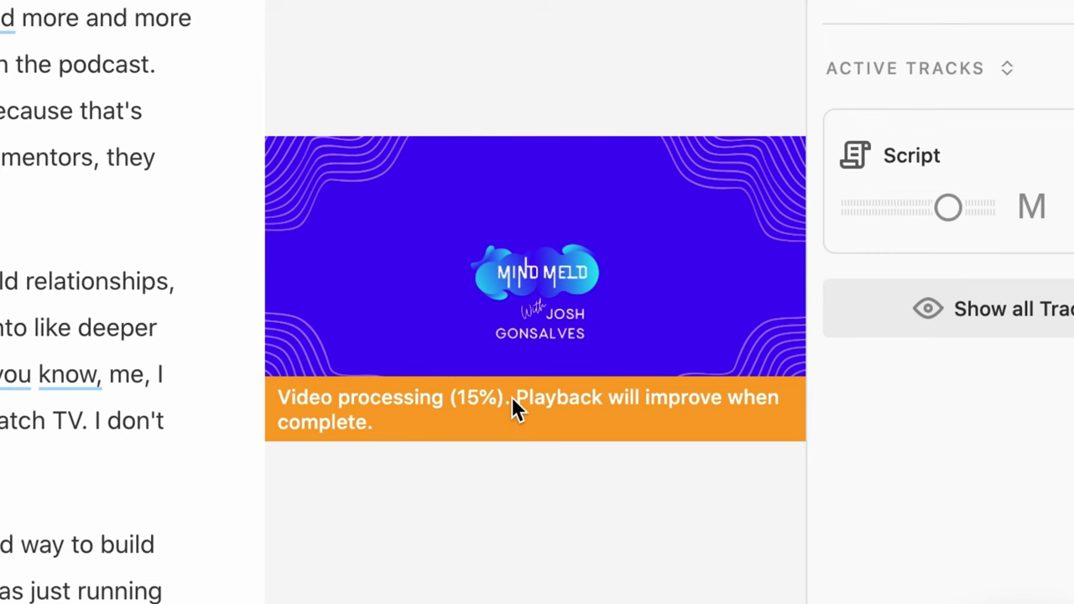
{"action": "left_click_drag", "start_coordinate": [84, 558], "coordinate": [739, 428]}
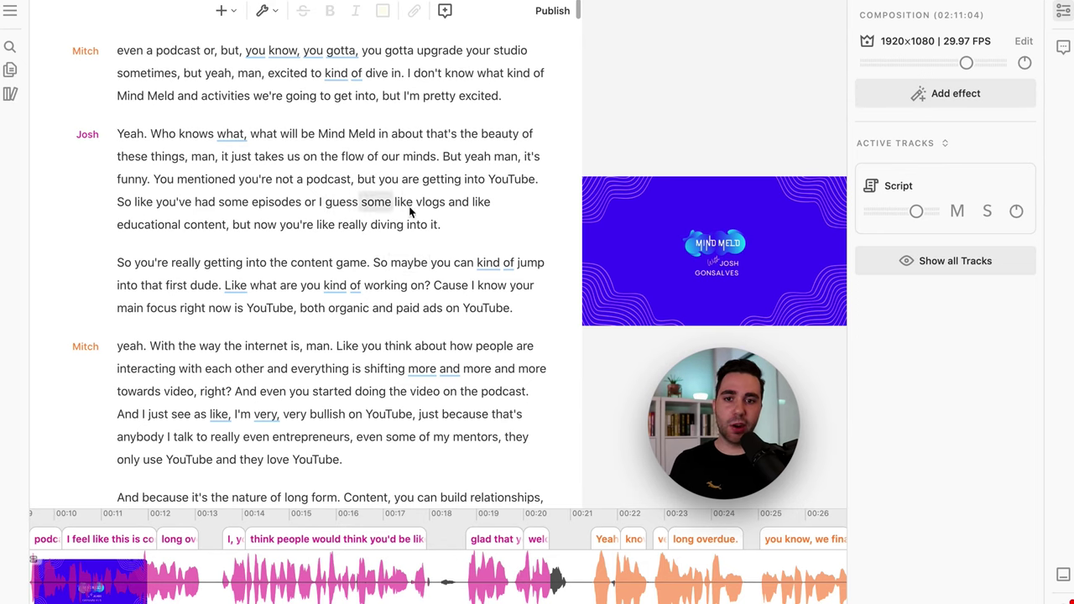
{"action": "scroll", "coordinate": [389, 199], "scroll_direction": "down", "scroll_amount": 10}
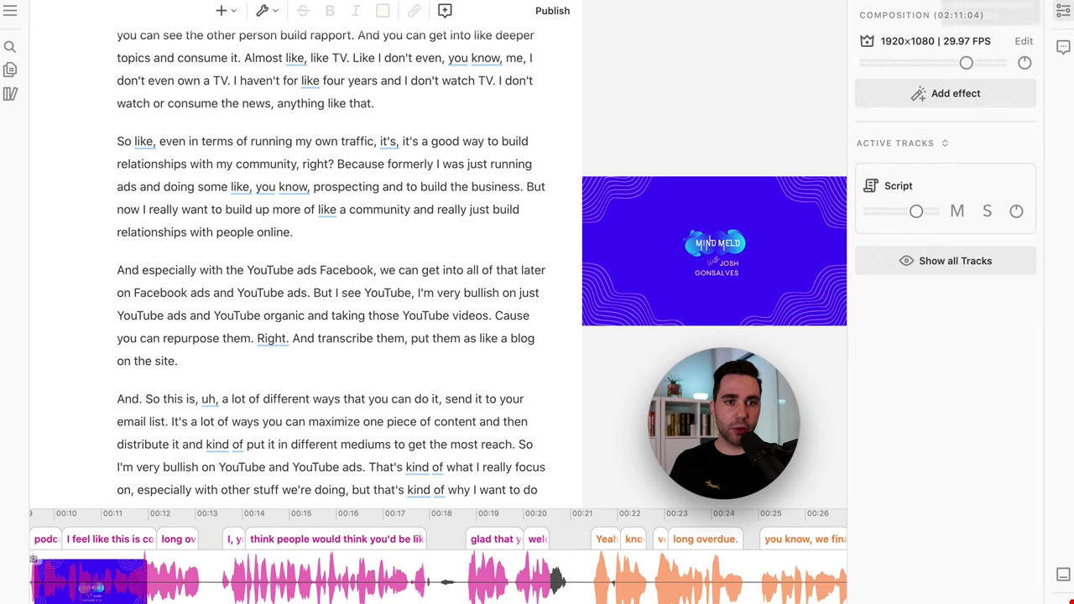
{"action": "left_click", "coordinate": [1064, 11]}
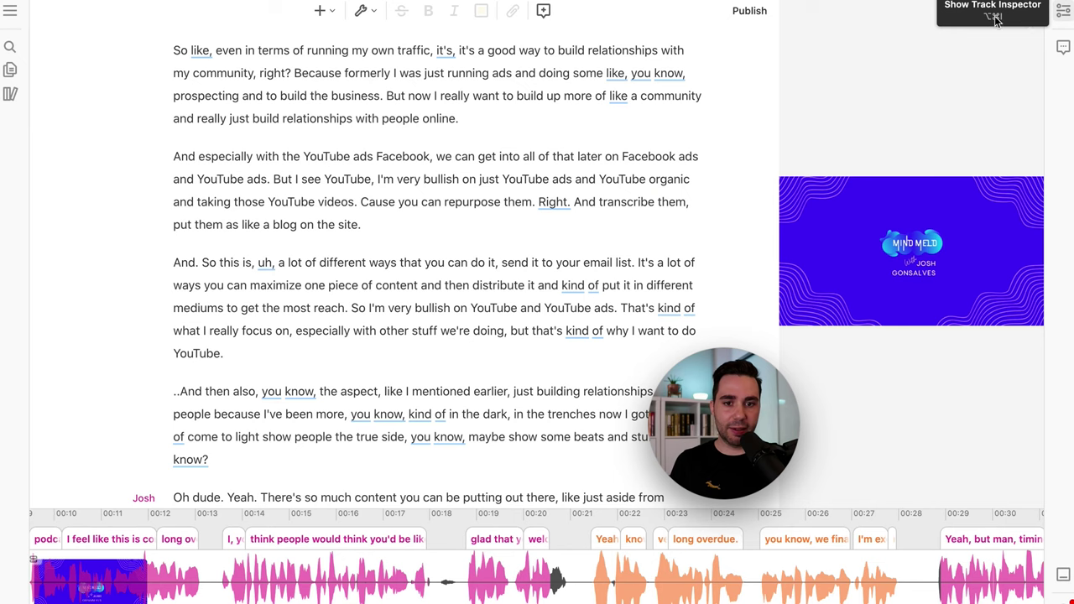
{"action": "left_click_drag", "start_coordinate": [774, 405], "coordinate": [609, 409]}
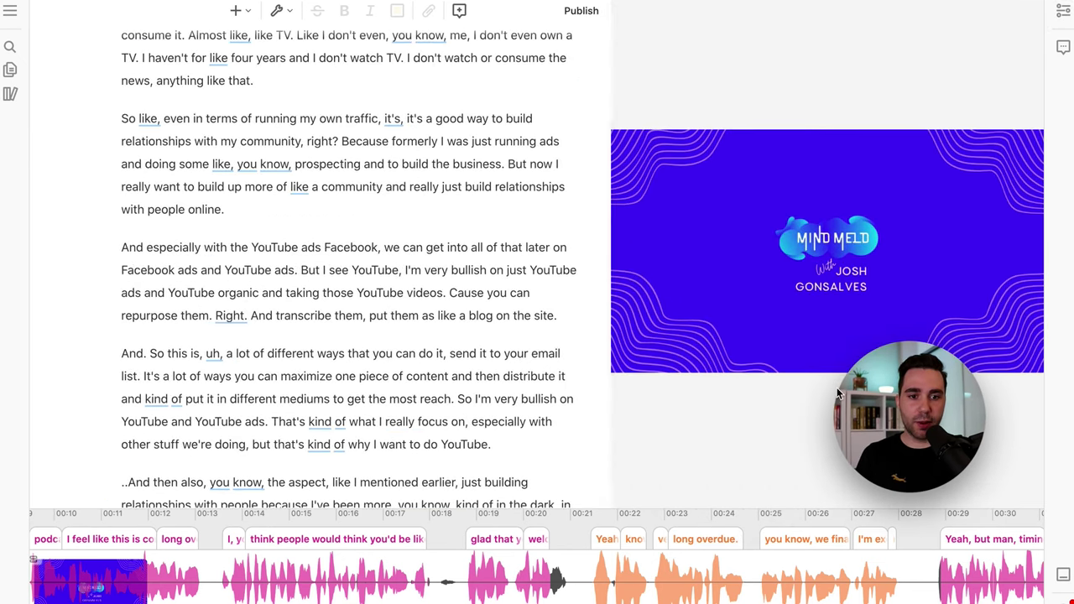
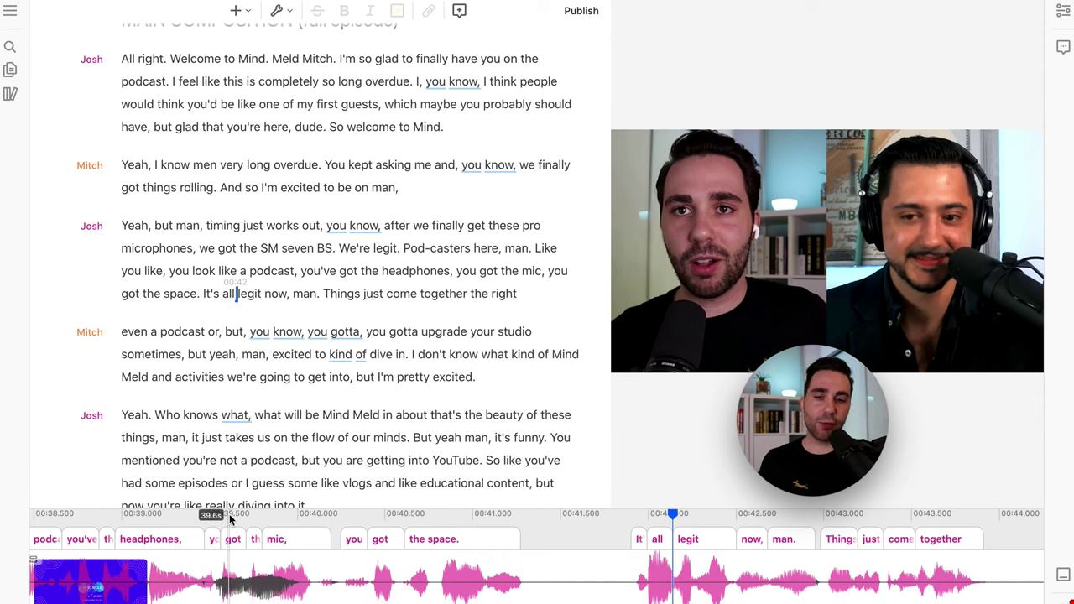
Step: Delete the passage "It's all legit now, man. Things just come together the right" from the script
{"action": "left_click", "coordinate": [232, 518]}
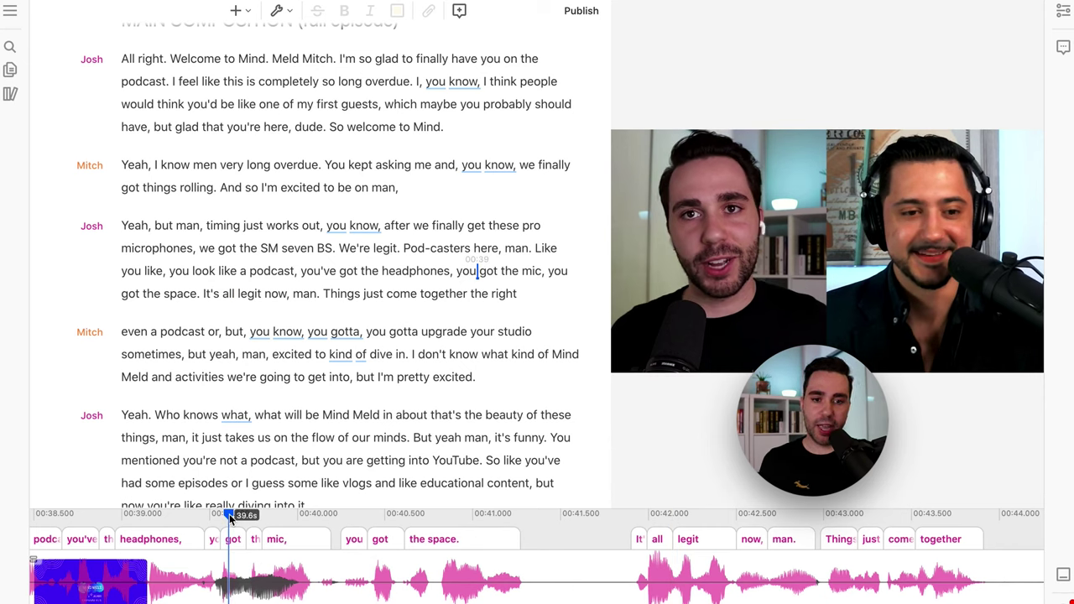
{"action": "left_click", "coordinate": [219, 516]}
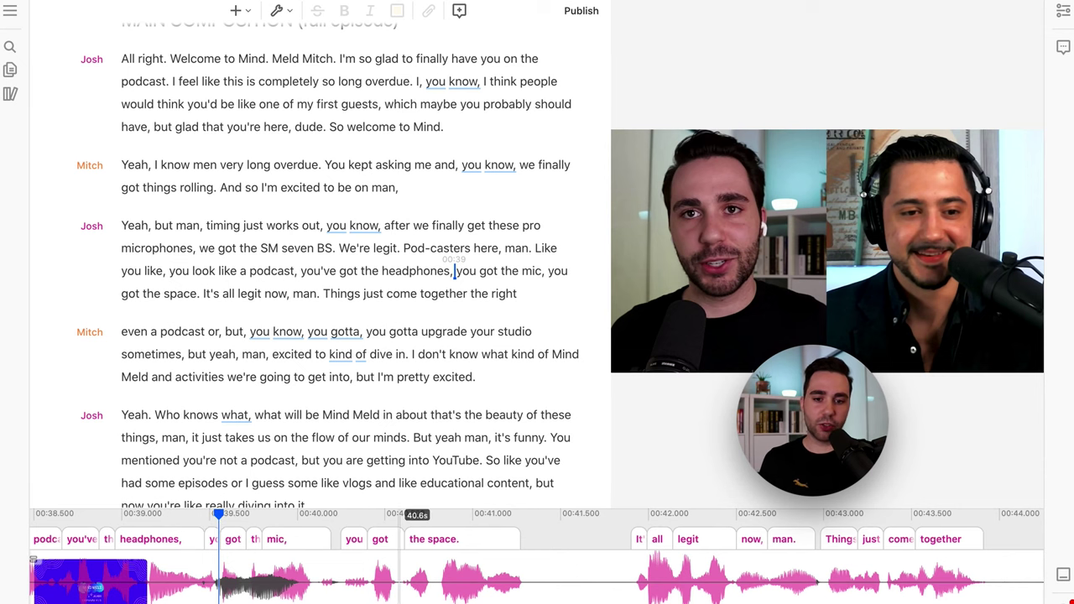
{"action": "left_click_drag", "start_coordinate": [517, 294], "coordinate": [202, 294]}
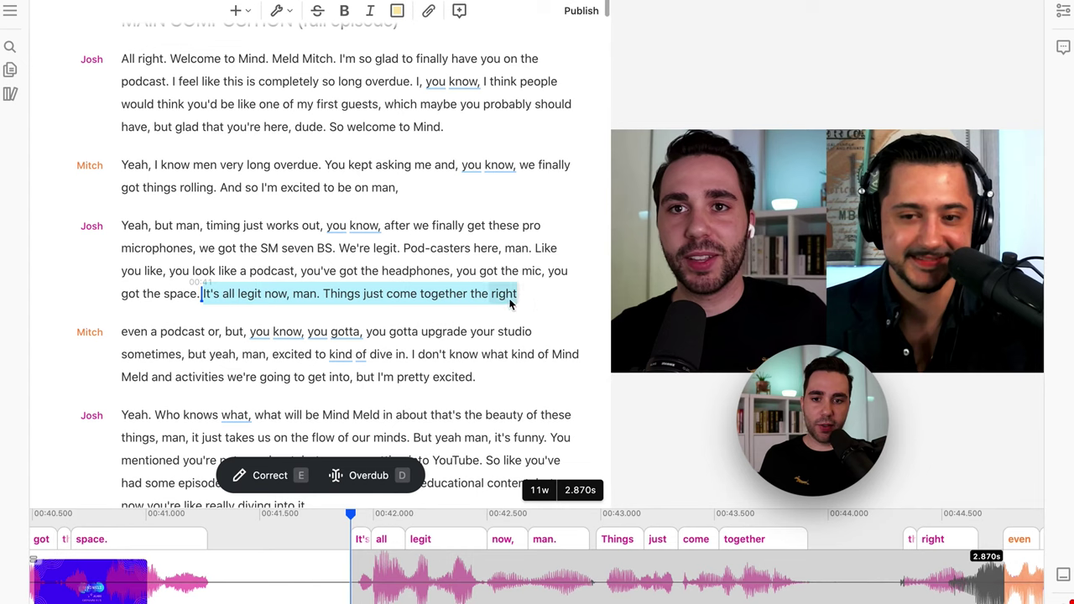
{"action": "right_click", "coordinate": [354, 299]}
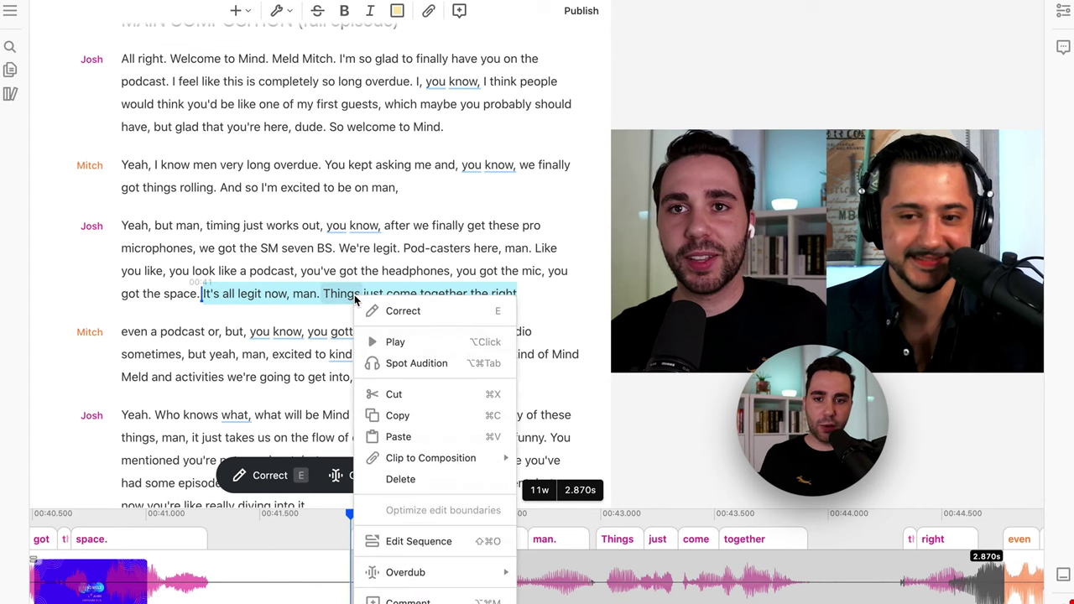
{"action": "mouse_move", "coordinate": [382, 465]}
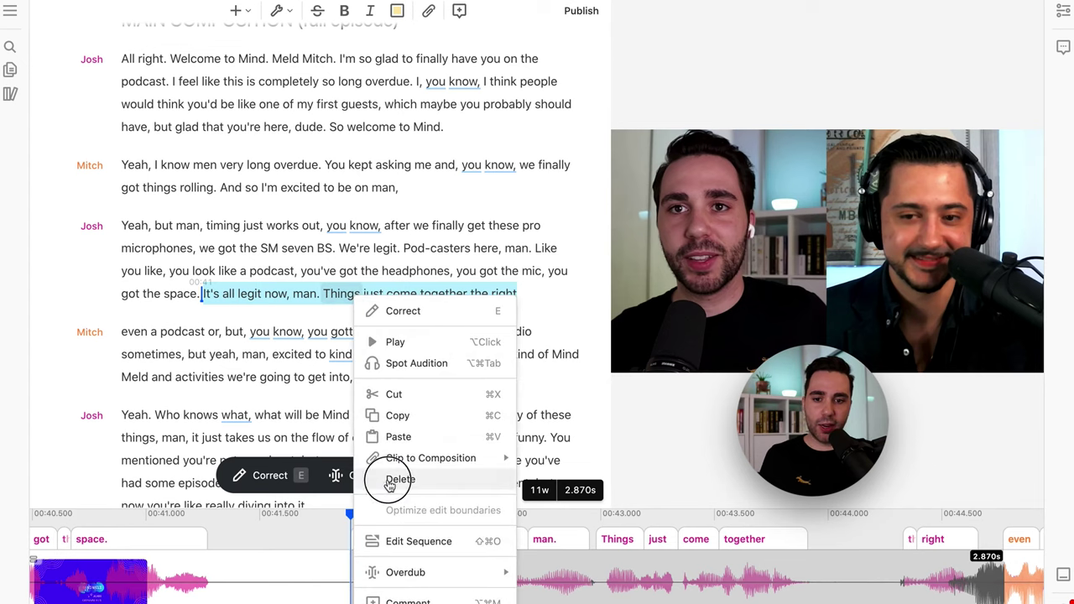
{"action": "left_click", "coordinate": [391, 480]}
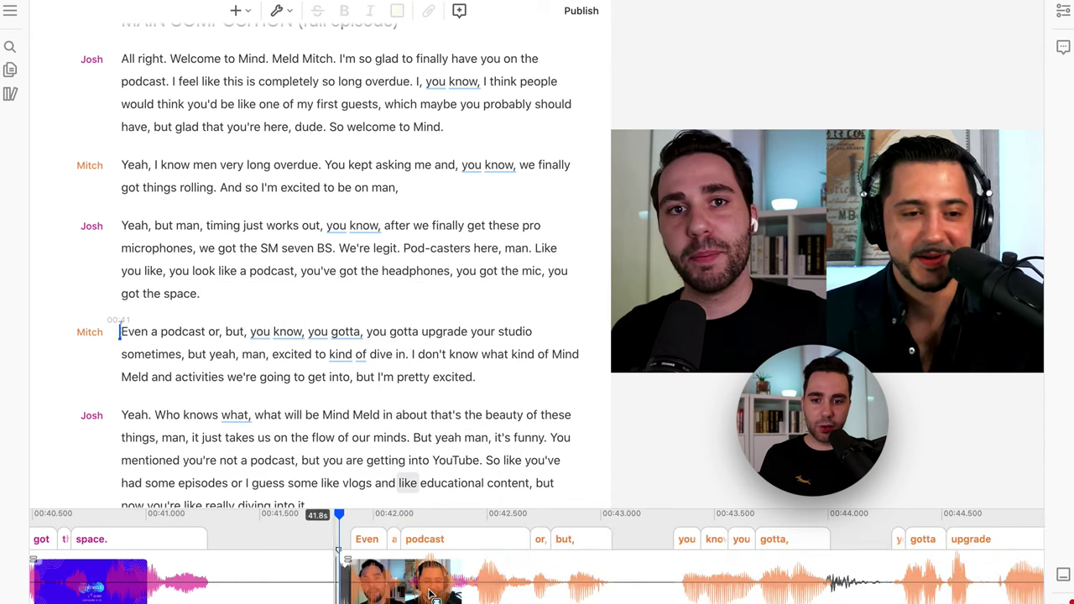
Step: Open the underlying sequence at the new cut, examine where the two speakers' audio overlaps, and close the sequence editor
{"action": "double_click", "coordinate": [349, 579]}
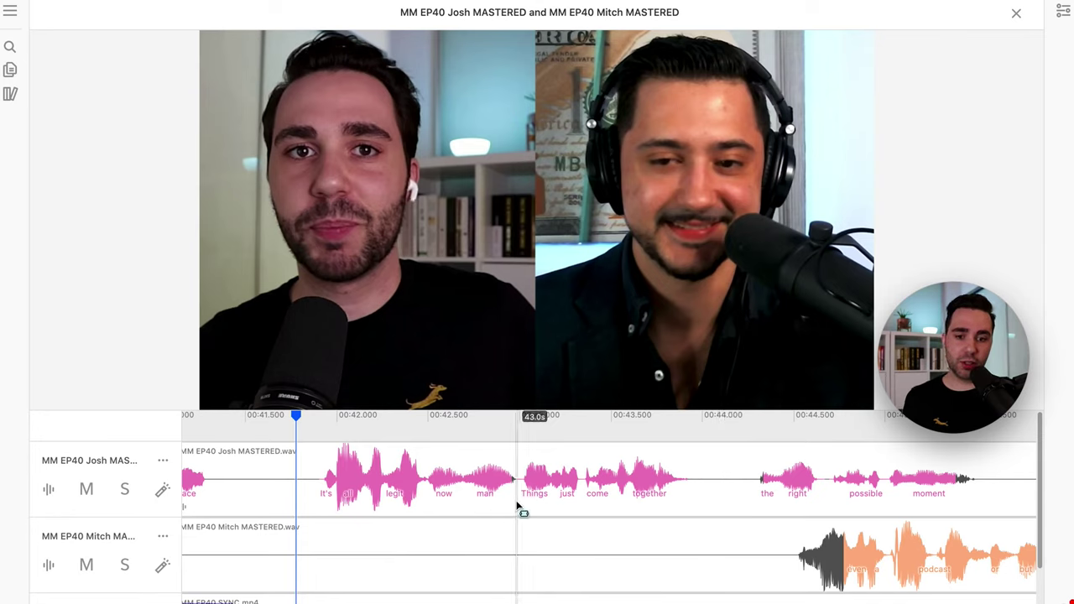
{"action": "scroll", "coordinate": [517, 506], "scroll_direction": "down", "scroll_amount": 3}
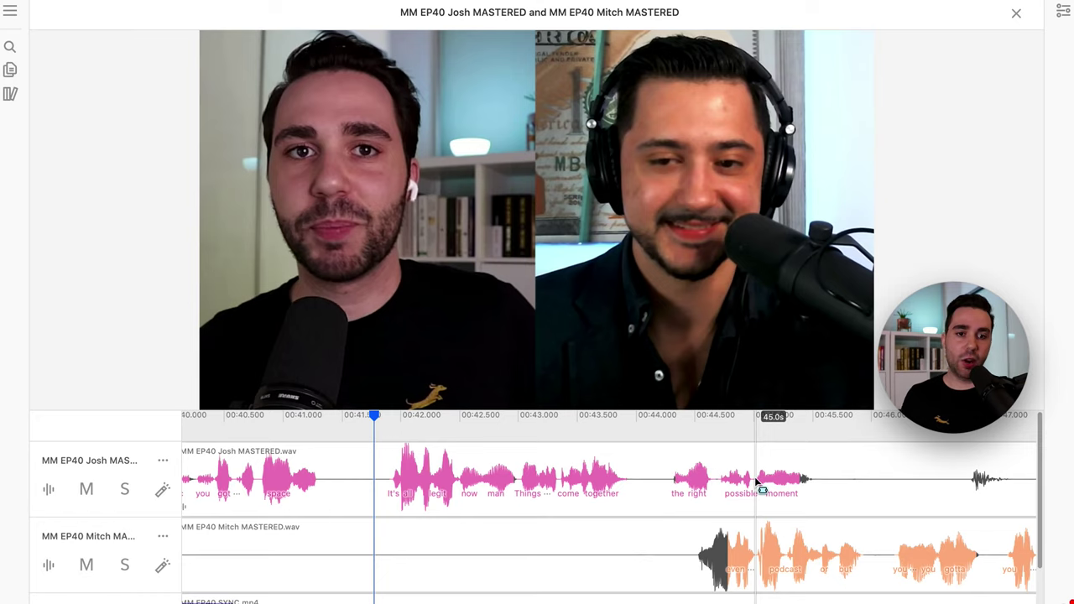
{"action": "left_click", "coordinate": [1017, 16]}
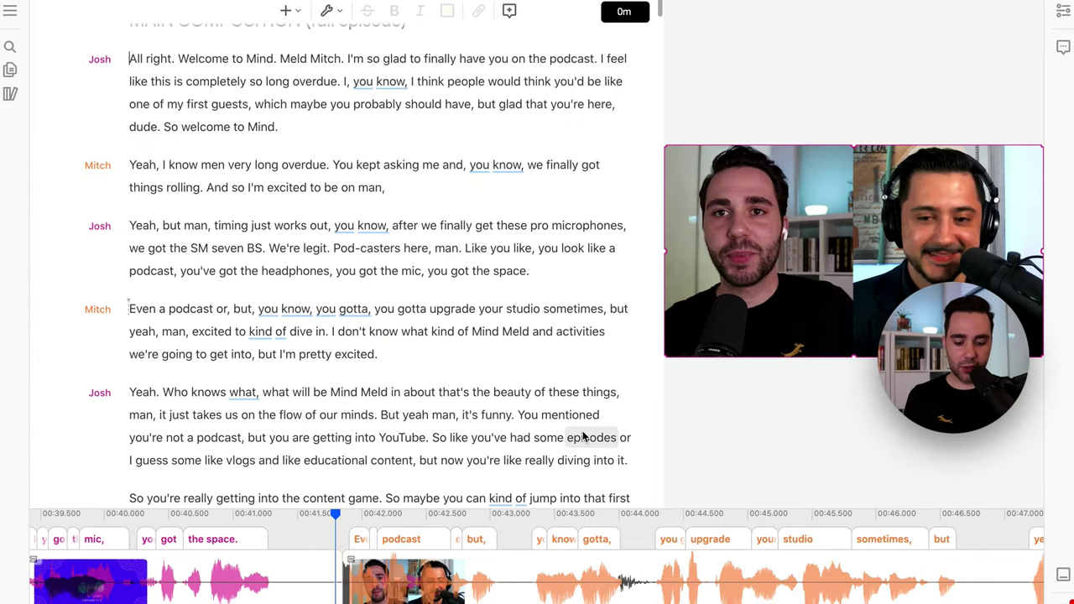
Step: Duplicate the MAIN COMPOSITION (full episode) composition
{"action": "left_click", "coordinate": [341, 517]}
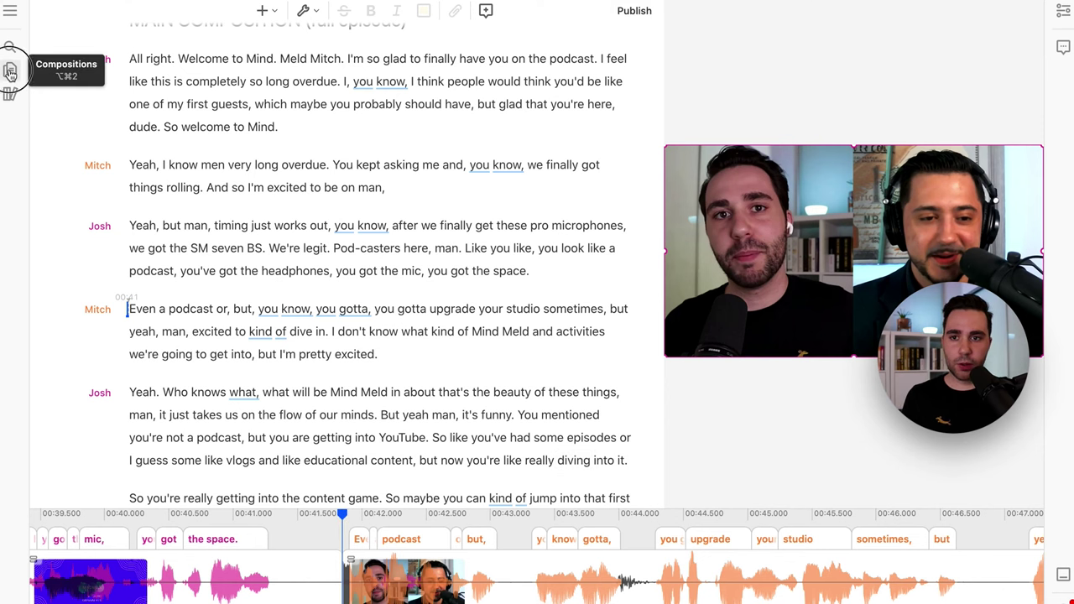
{"action": "mouse_move", "coordinate": [10, 72]}
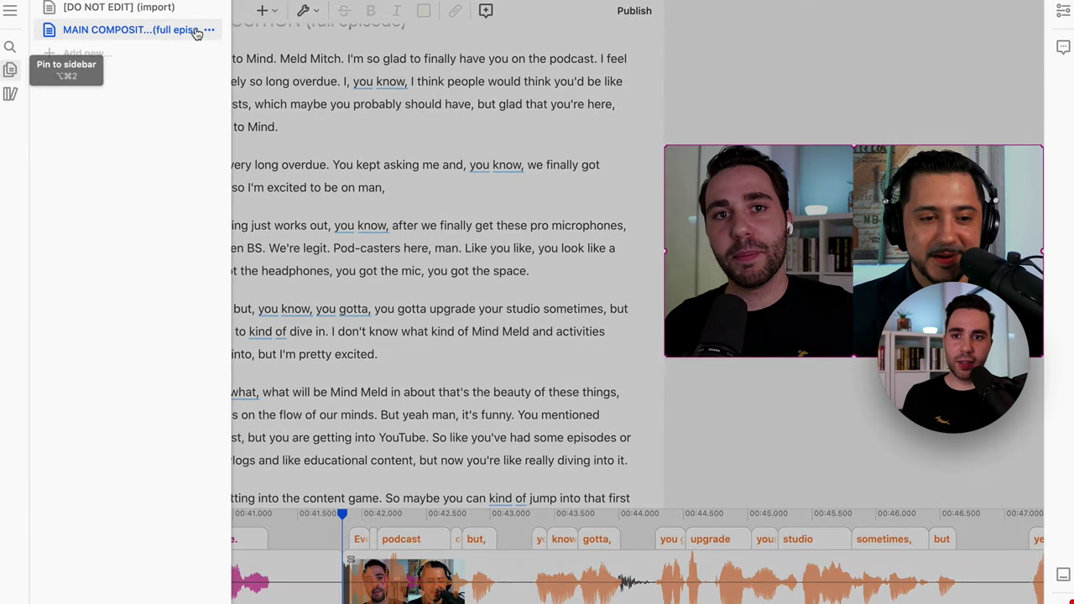
{"action": "left_click", "coordinate": [209, 31]}
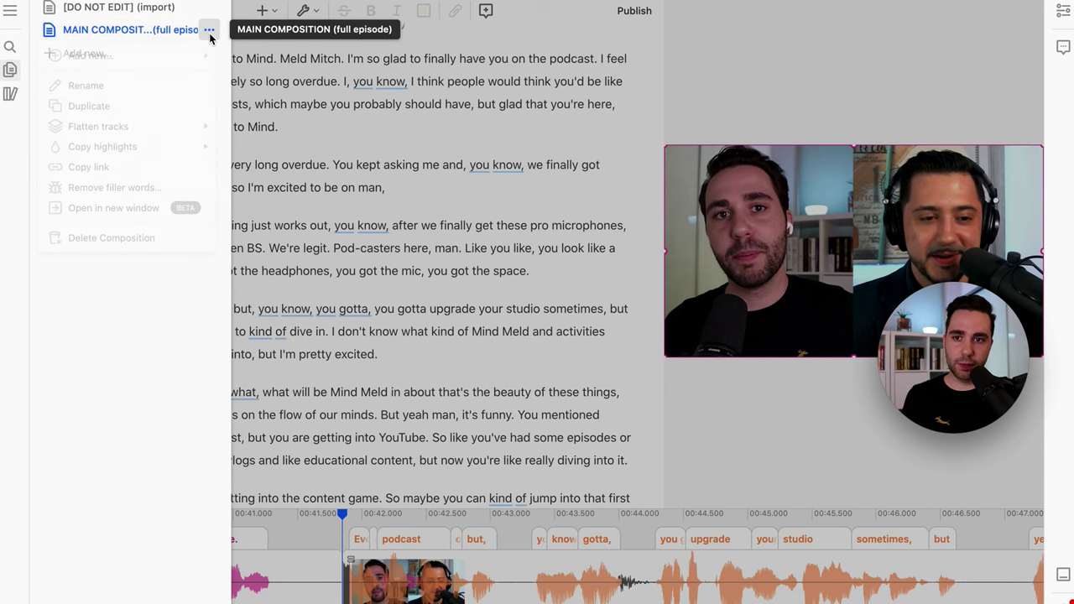
{"action": "left_click", "coordinate": [112, 101]}
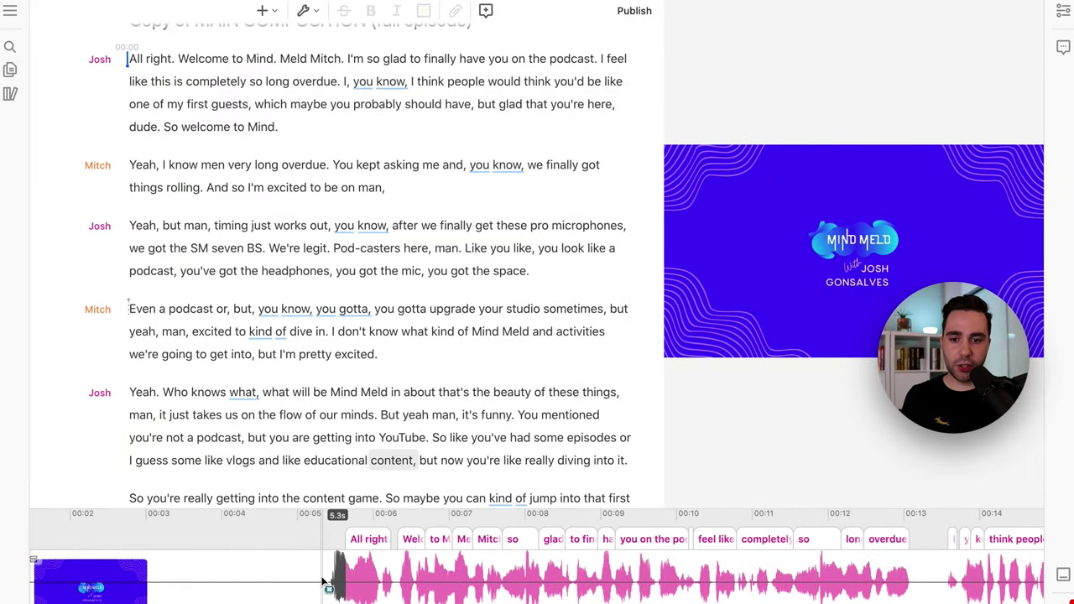
Step: In the copy's underlying sequence, trim the start of the first speaker's audio clip to about 13.3 seconds, and close the sequence editor
{"action": "scroll", "coordinate": [323, 582], "scroll_direction": "right", "scroll_amount": 2}
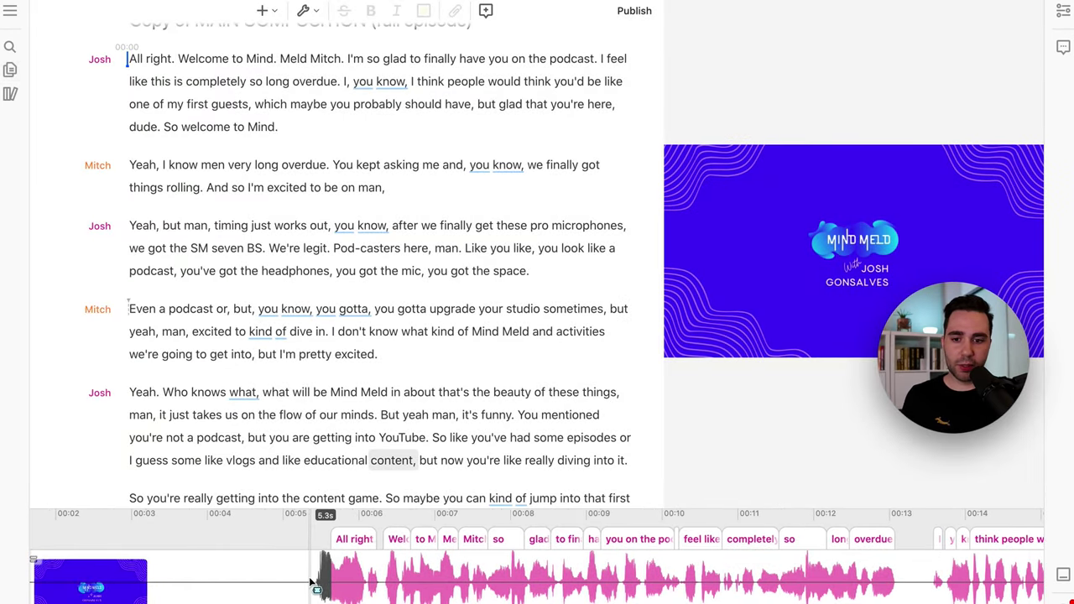
{"action": "left_click", "coordinate": [310, 581]}
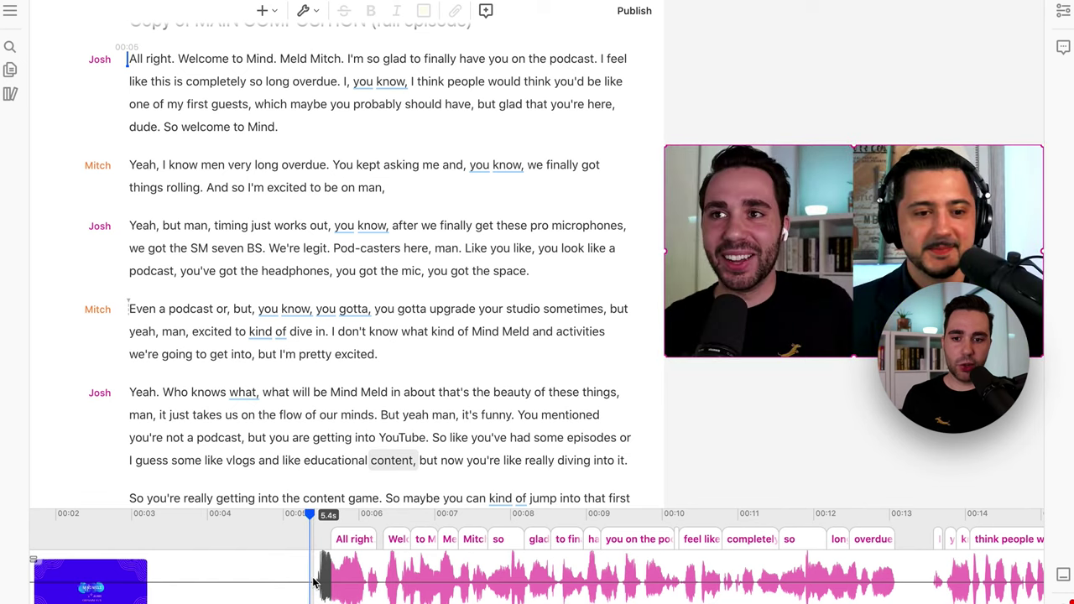
{"action": "right_click", "coordinate": [314, 582]}
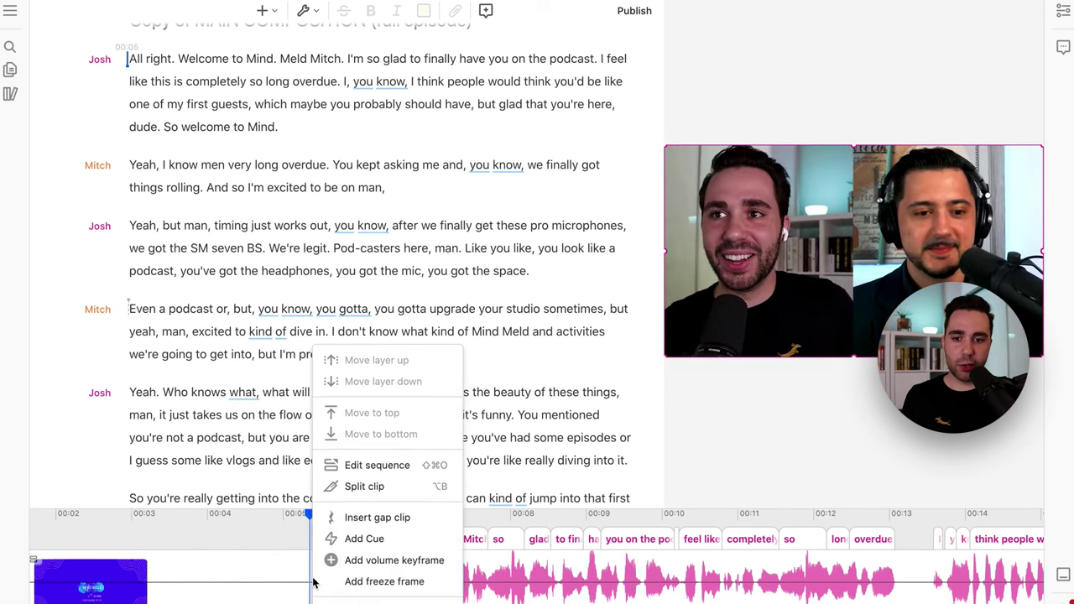
{"action": "left_click", "coordinate": [367, 466]}
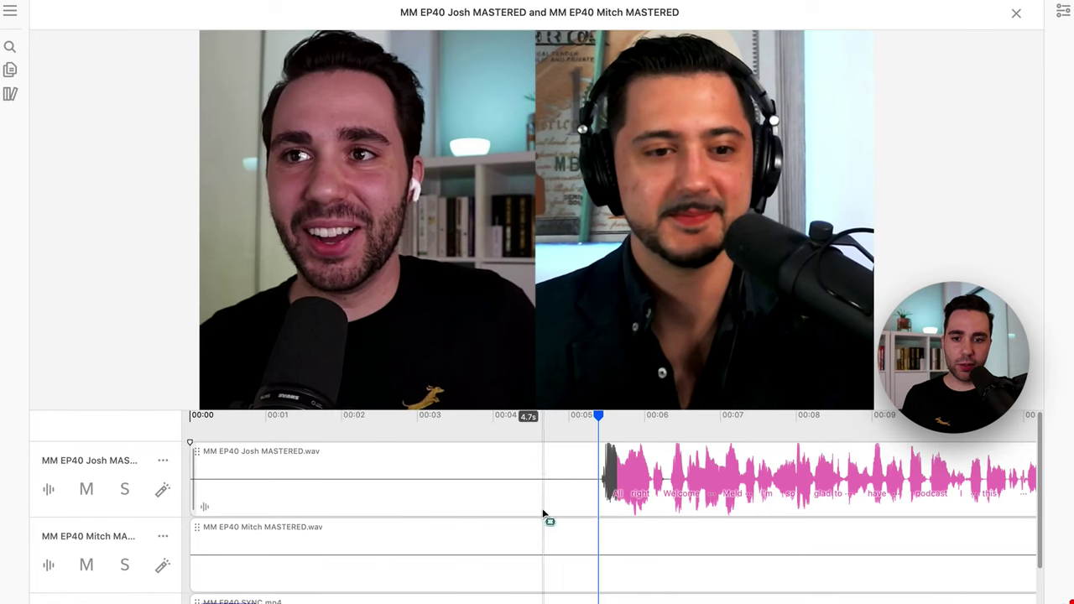
{"action": "scroll", "coordinate": [528, 515], "scroll_direction": "down", "scroll_amount": 5}
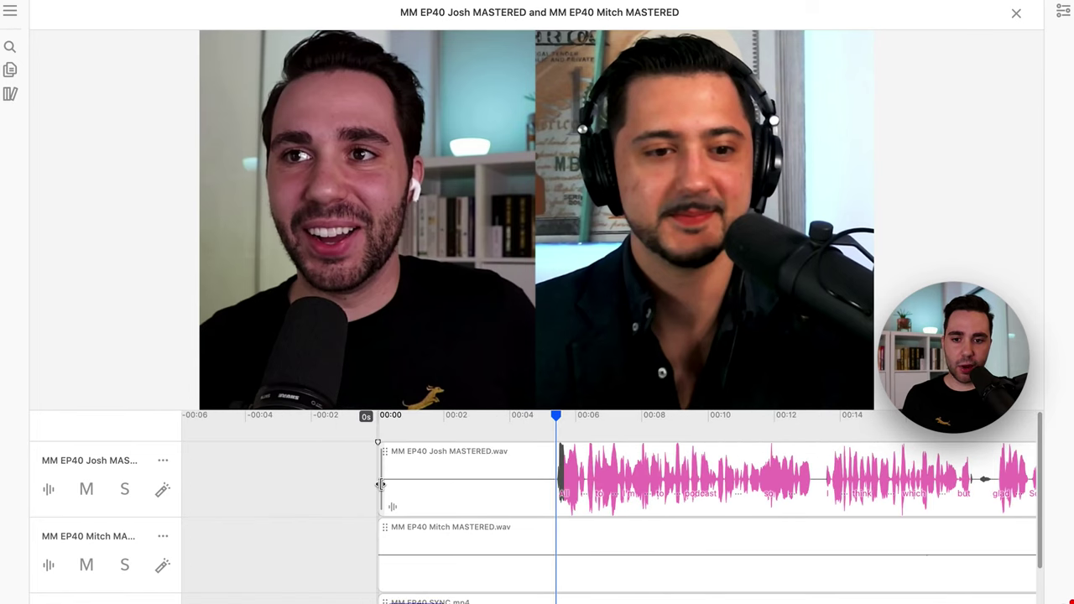
{"action": "left_click_drag", "start_coordinate": [379, 484], "coordinate": [604, 470]}
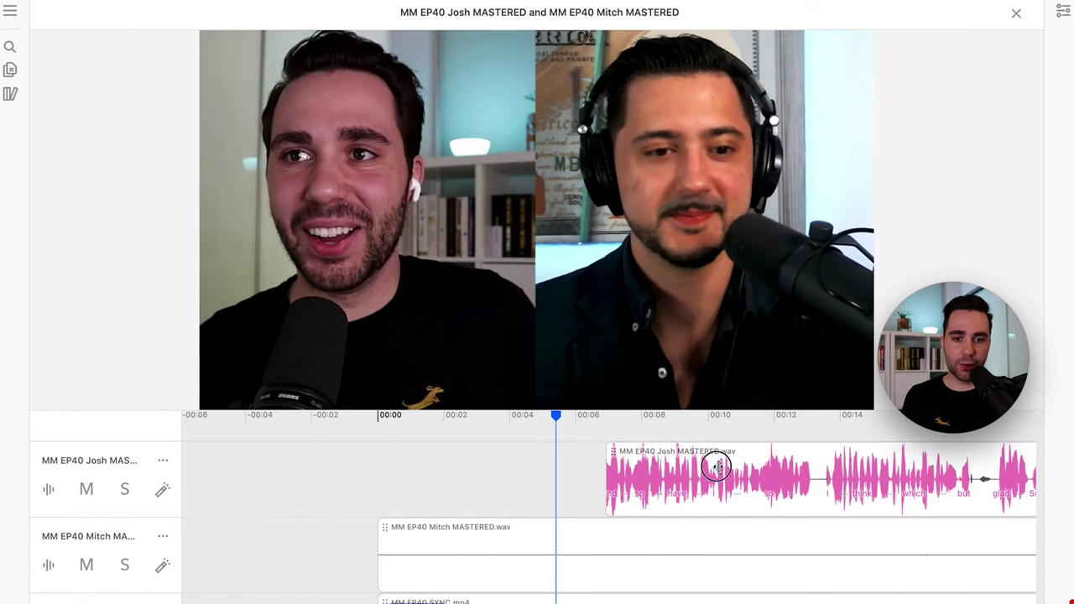
{"action": "left_click_drag", "start_coordinate": [805, 463], "coordinate": [820, 467]}
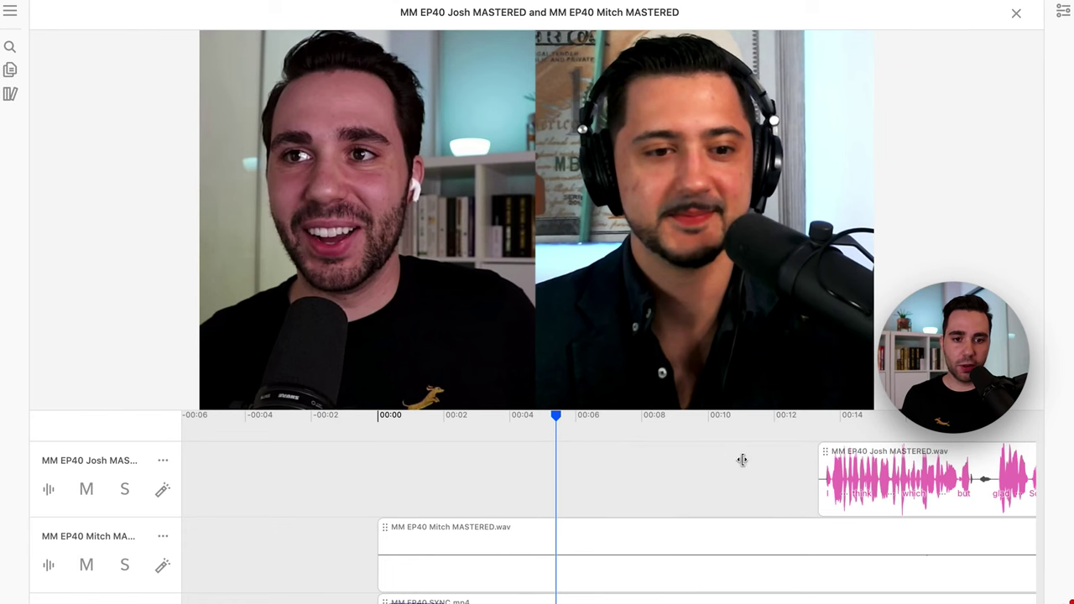
{"action": "left_click", "coordinate": [1016, 13]}
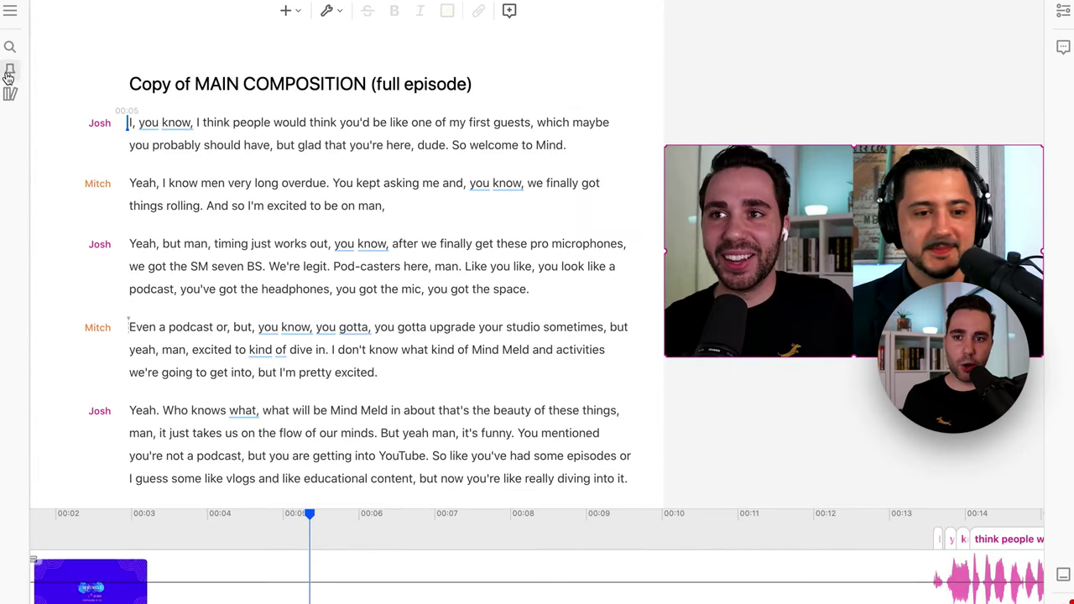
Step: Switch to MAIN COMPOSITION (full episode) and open its underlying sequence at about 11.9 seconds
{"action": "mouse_move", "coordinate": [9, 72]}
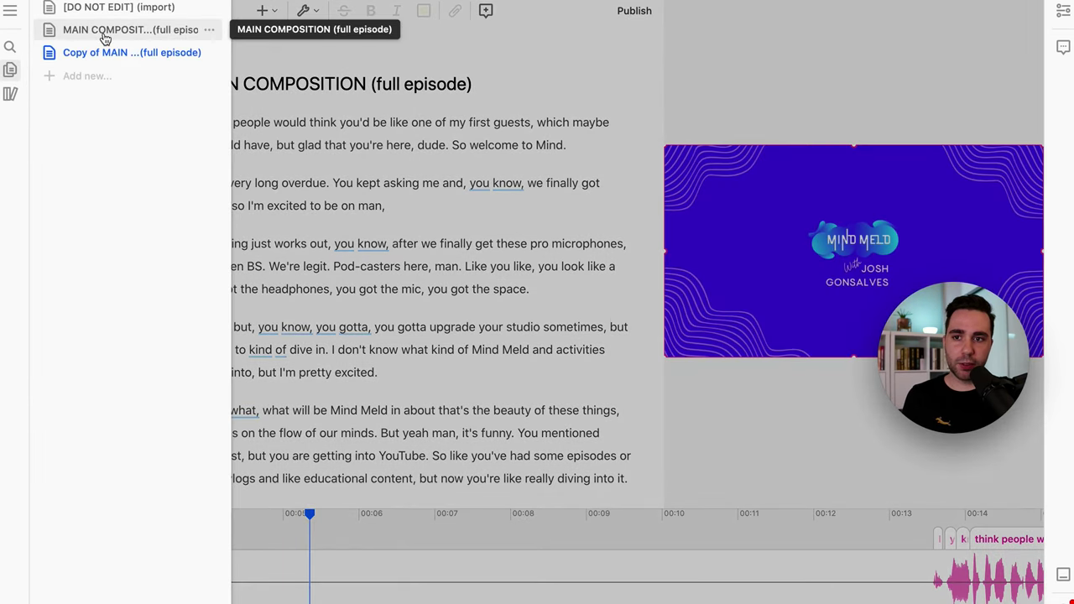
{"action": "left_click", "coordinate": [737, 571]}
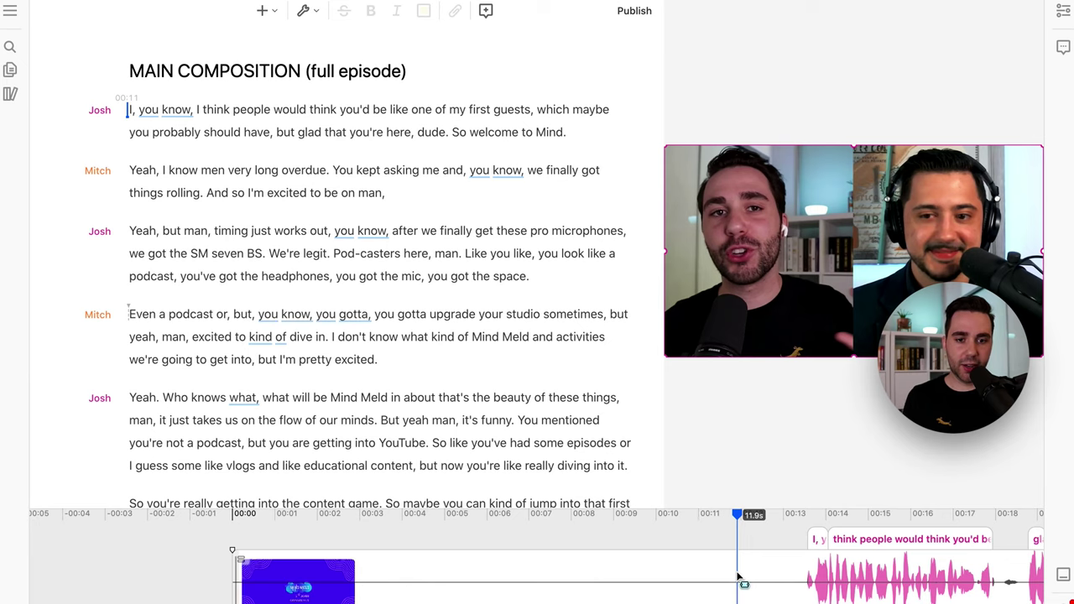
{"action": "right_click", "coordinate": [737, 579]}
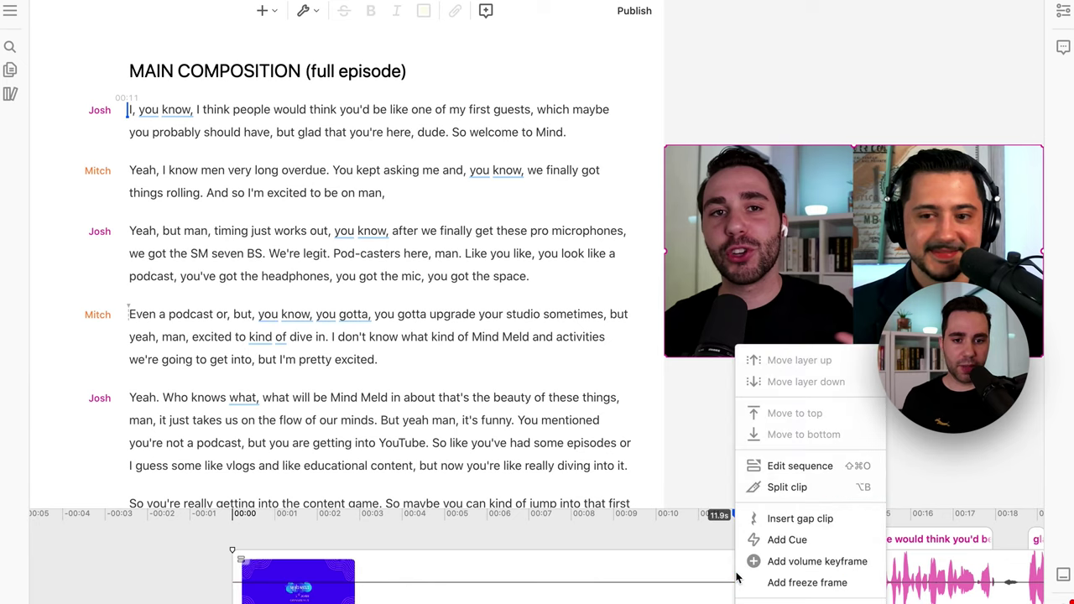
{"action": "left_click", "coordinate": [782, 468]}
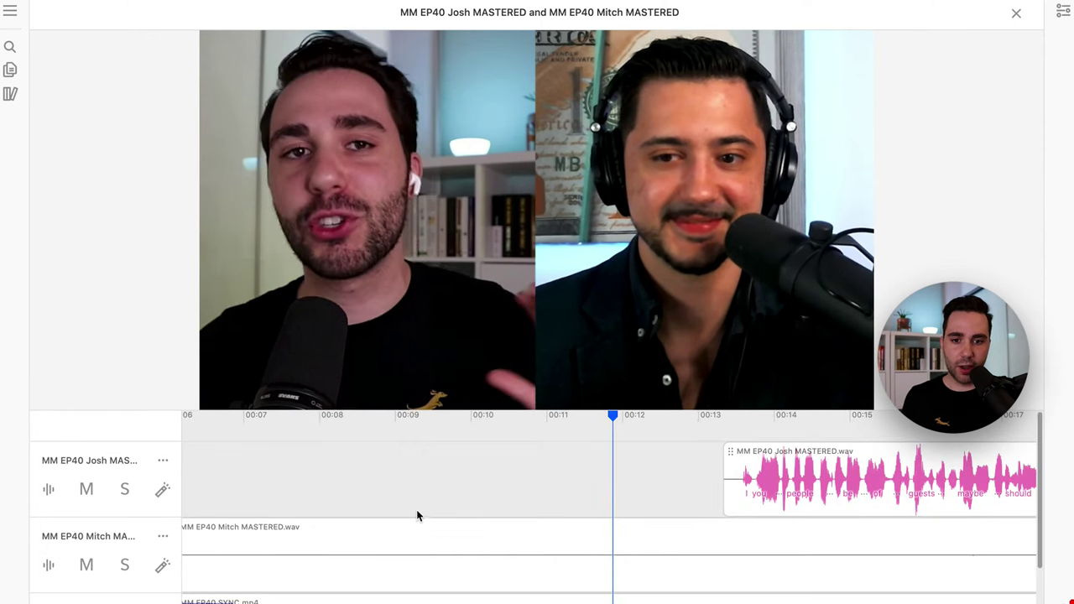
Step: Extend the start of the first speaker's audio clip back to 00:00 and close the sequence editor
{"action": "scroll", "coordinate": [420, 508], "scroll_direction": "right", "scroll_amount": 5}
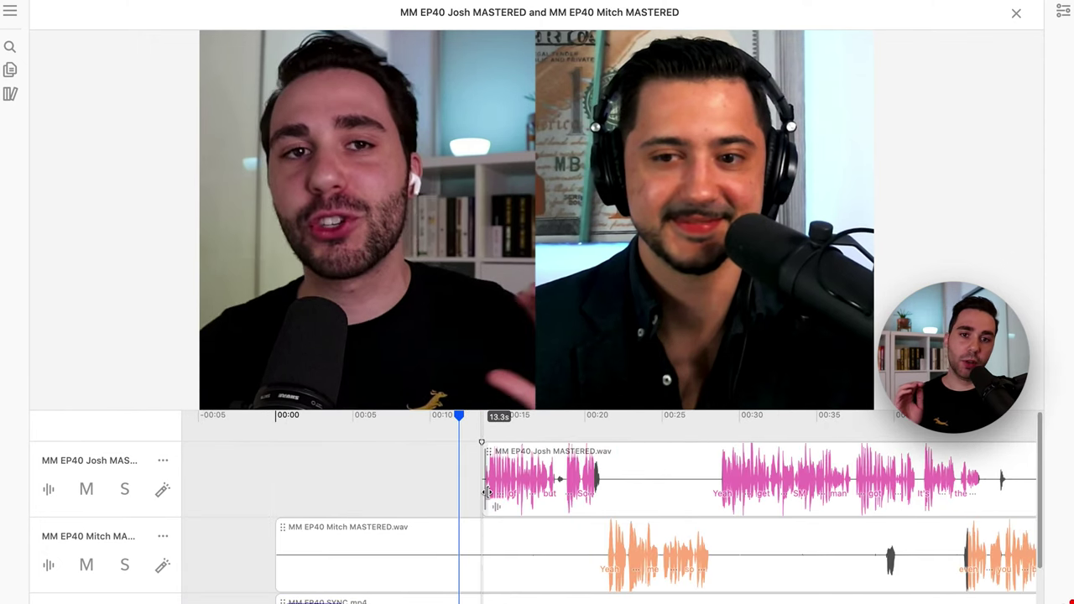
{"action": "left_click", "coordinate": [485, 491]}
{"action": "left_click_drag", "start_coordinate": [484, 492], "coordinate": [276, 497]}
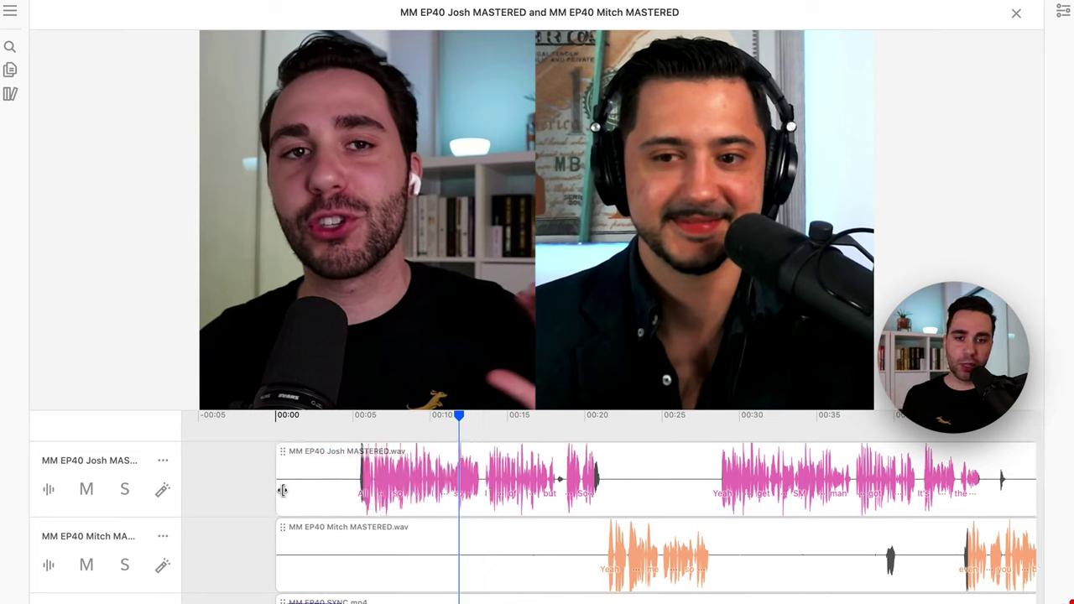
{"action": "left_click", "coordinate": [1016, 12]}
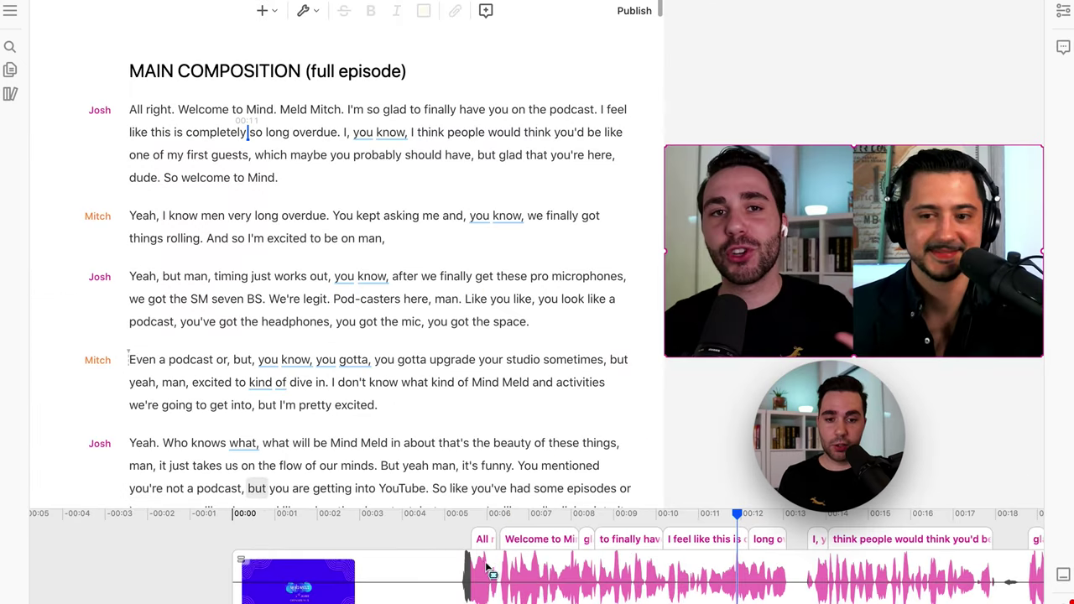
Step: Examine the main composition's timeline from the opening to about 39 seconds for gaps and overlapping speaker audio
{"action": "scroll", "coordinate": [485, 571], "scroll_direction": "right", "scroll_amount": 3}
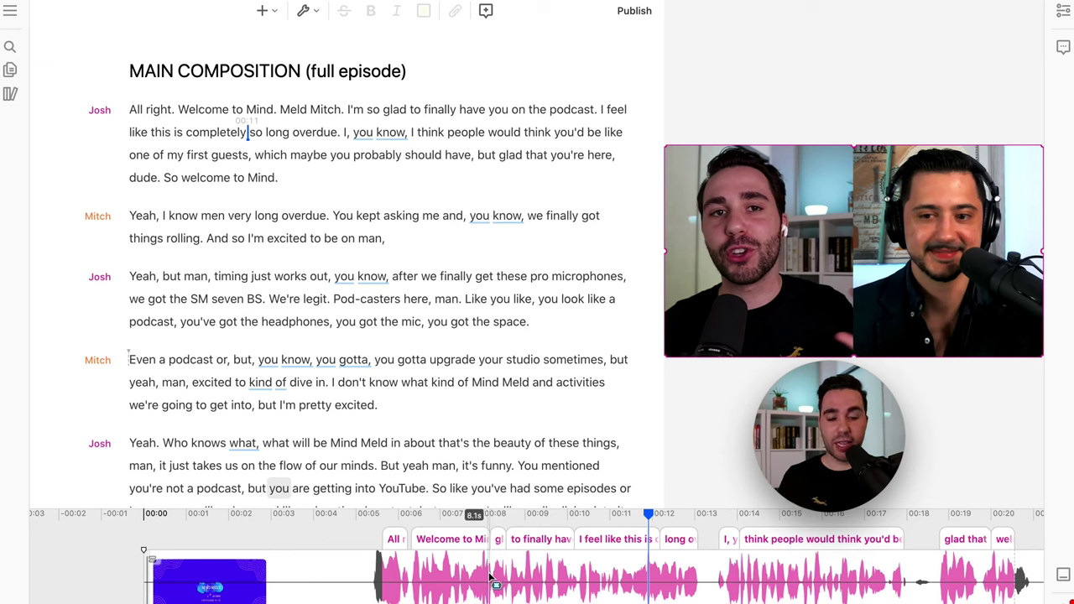
{"action": "scroll", "coordinate": [489, 578], "scroll_direction": "down", "scroll_amount": 2}
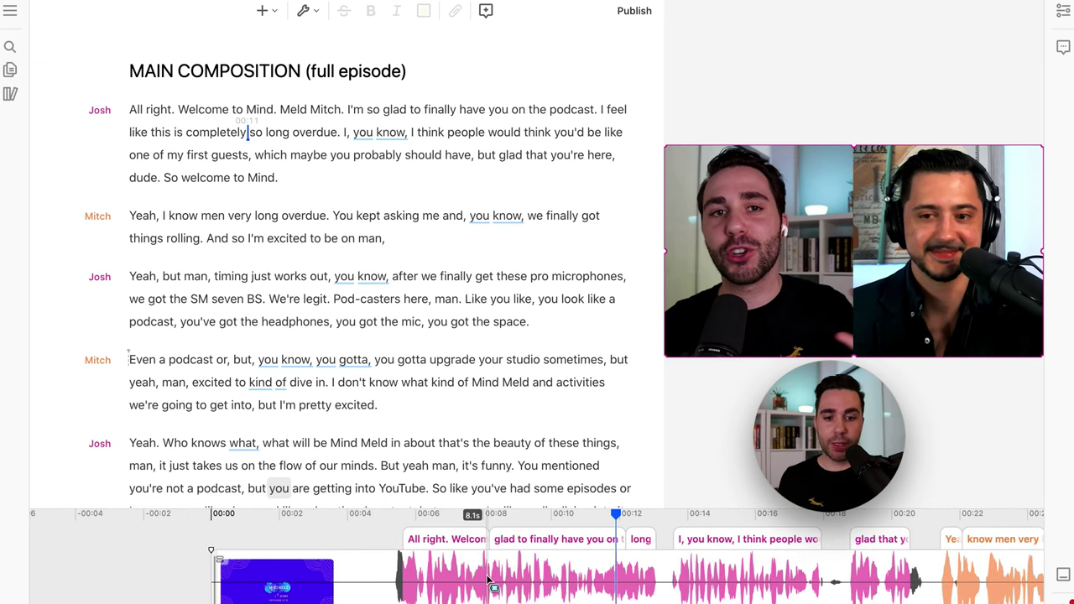
{"action": "scroll", "coordinate": [489, 579], "scroll_direction": "right", "scroll_amount": 4}
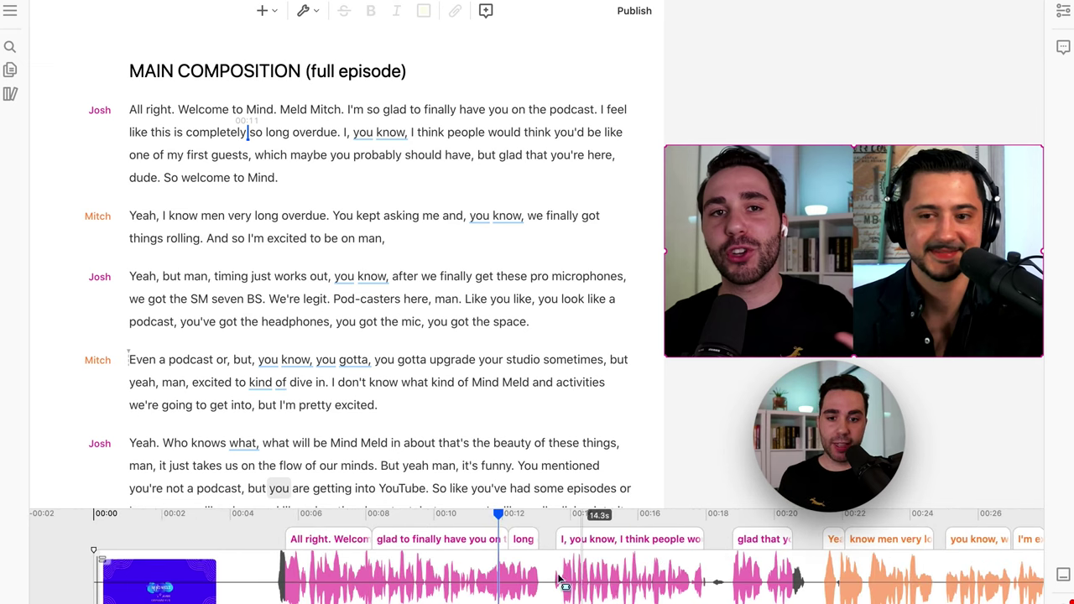
{"action": "left_click_drag", "start_coordinate": [560, 579], "coordinate": [542, 585]}
{"action": "scroll", "coordinate": [543, 585], "scroll_direction": "up", "scroll_amount": 3}
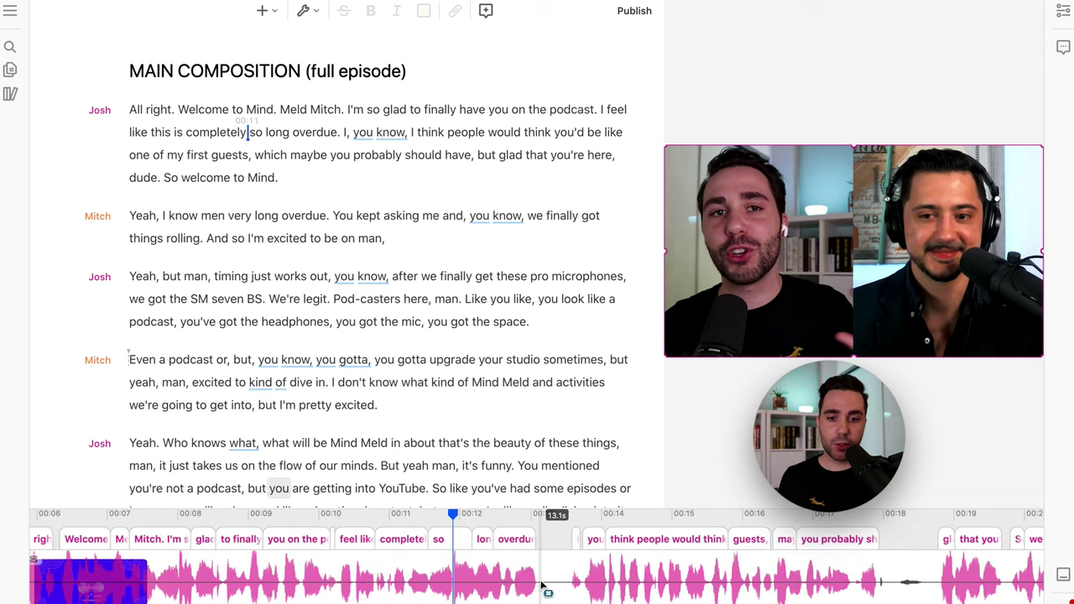
{"action": "scroll", "coordinate": [543, 585], "scroll_direction": "up", "scroll_amount": 2}
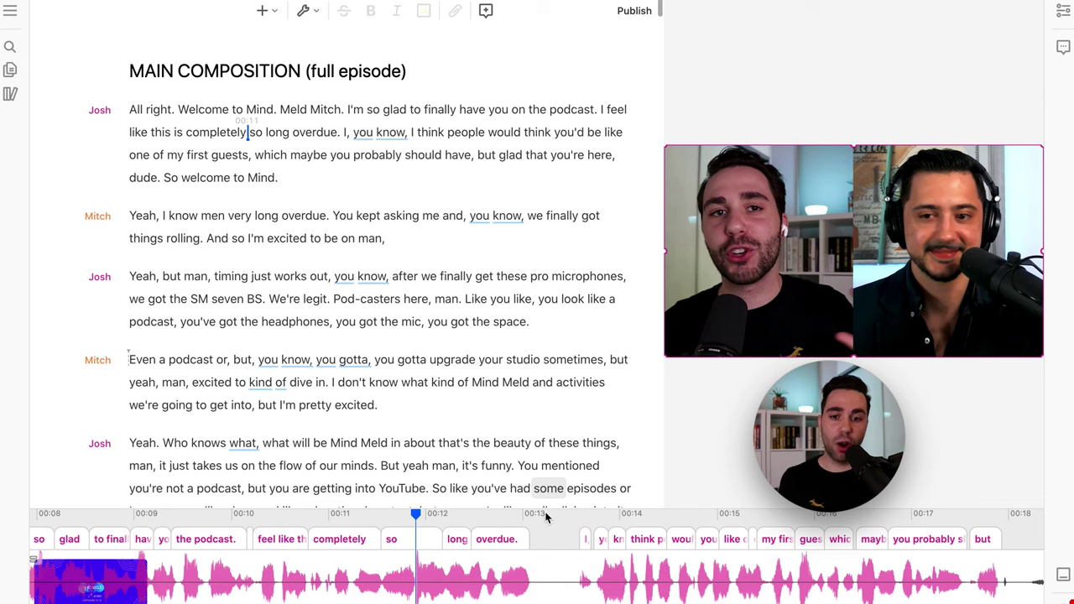
{"action": "scroll", "coordinate": [544, 578], "scroll_direction": "right", "scroll_amount": 3}
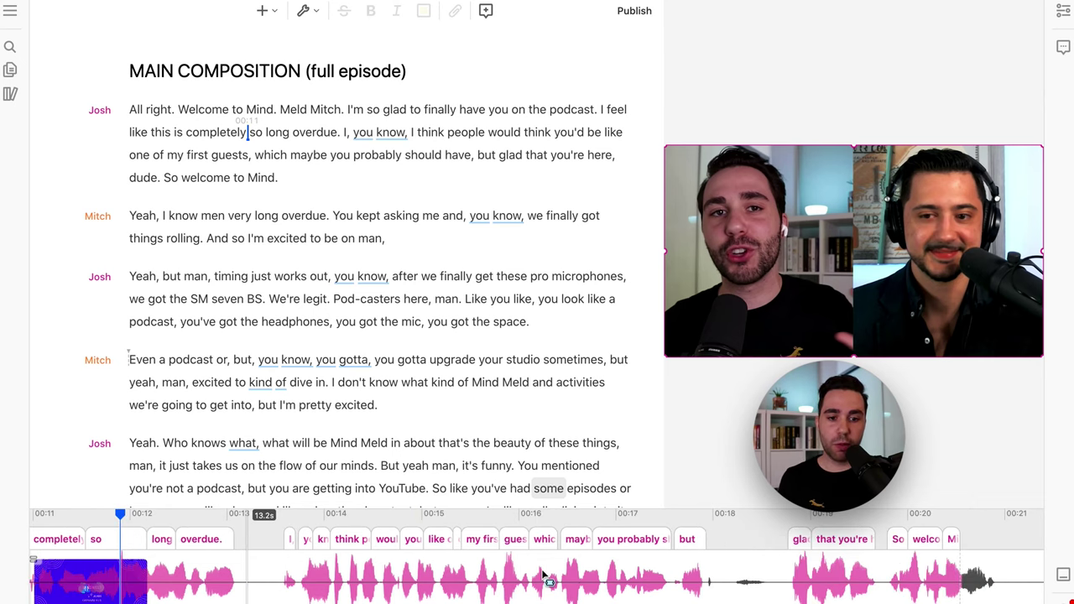
{"action": "scroll", "coordinate": [544, 577], "scroll_direction": "right", "scroll_amount": 3}
{"action": "scroll", "coordinate": [544, 578], "scroll_direction": "right", "scroll_amount": 6}
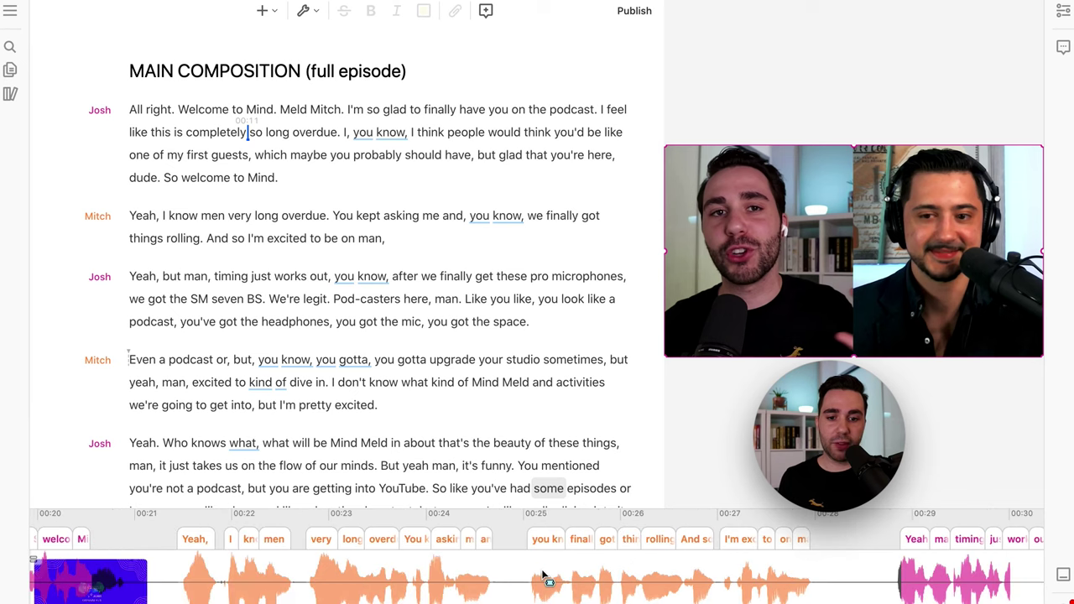
{"action": "scroll", "coordinate": [544, 577], "scroll_direction": "right", "scroll_amount": 4}
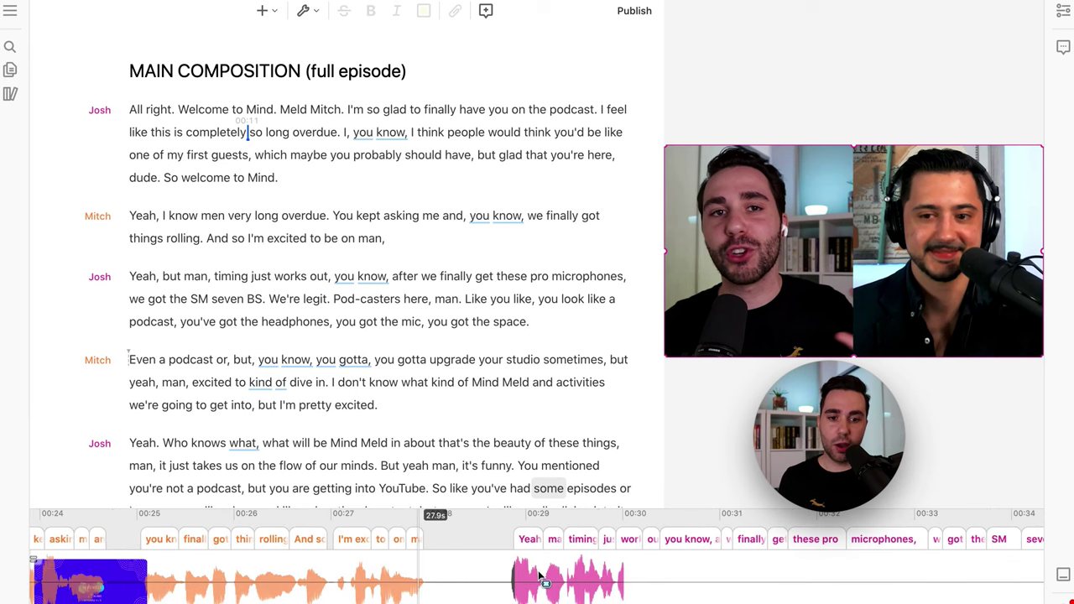
{"action": "scroll", "coordinate": [544, 578], "scroll_direction": "right", "scroll_amount": 4}
{"action": "scroll", "coordinate": [541, 578], "scroll_direction": "down", "scroll_amount": 3}
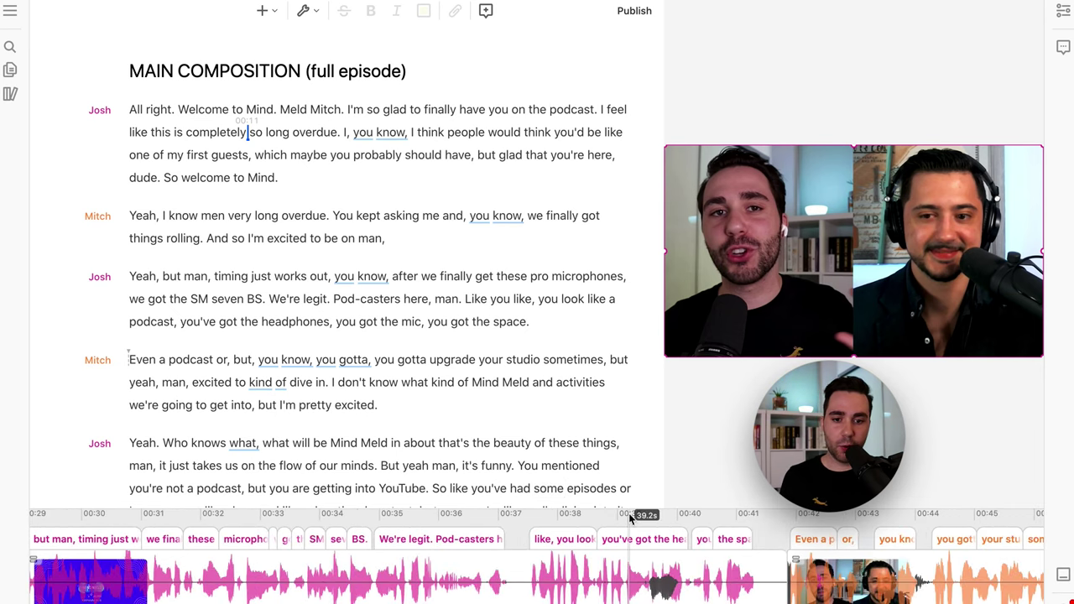
Step: Make the timeline area taller and select the words "you got the mic," in the script where the waveforms overlap
{"action": "left_click_drag", "start_coordinate": [638, 510], "coordinate": [623, 459]}
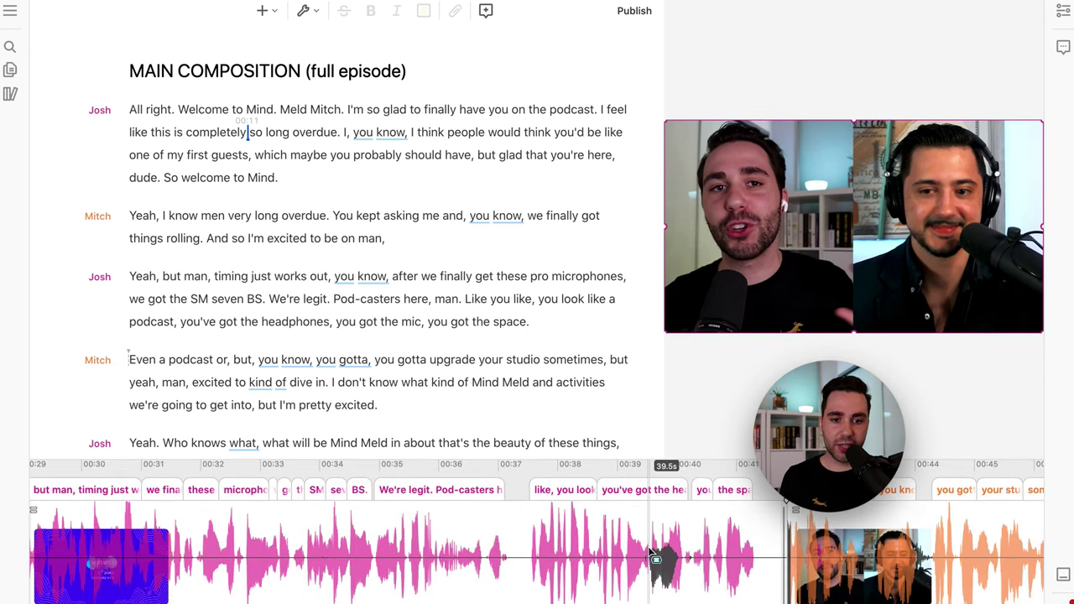
{"action": "scroll", "coordinate": [650, 571], "scroll_direction": "up", "scroll_amount": 5}
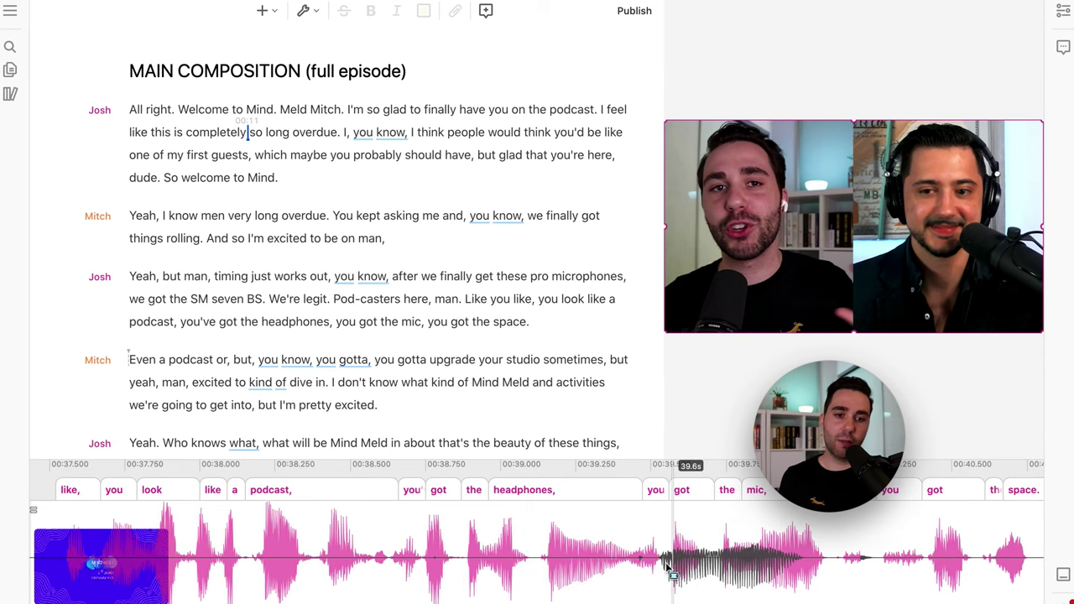
{"action": "left_click", "coordinate": [333, 322]}
{"action": "left_click_drag", "start_coordinate": [337, 267], "coordinate": [426, 267]}
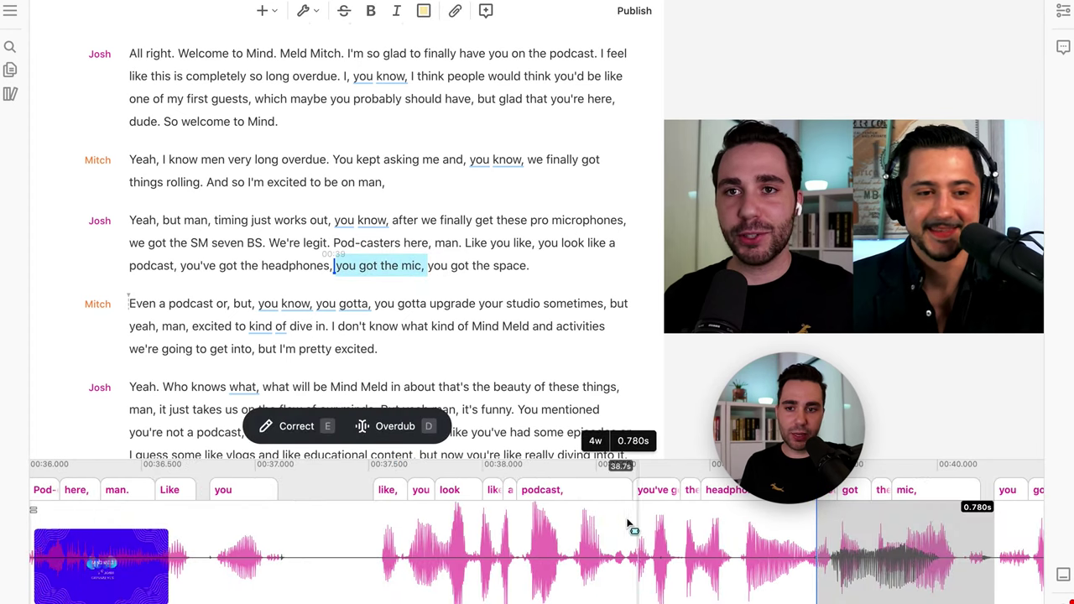
Step: Place the playhead at about 39.5 seconds, open the underlying sequence there, and make its track area taller
{"action": "scroll", "coordinate": [627, 524], "scroll_direction": "right", "scroll_amount": 3}
{"action": "left_click", "coordinate": [556, 567]}
{"action": "left_click", "coordinate": [605, 563]}
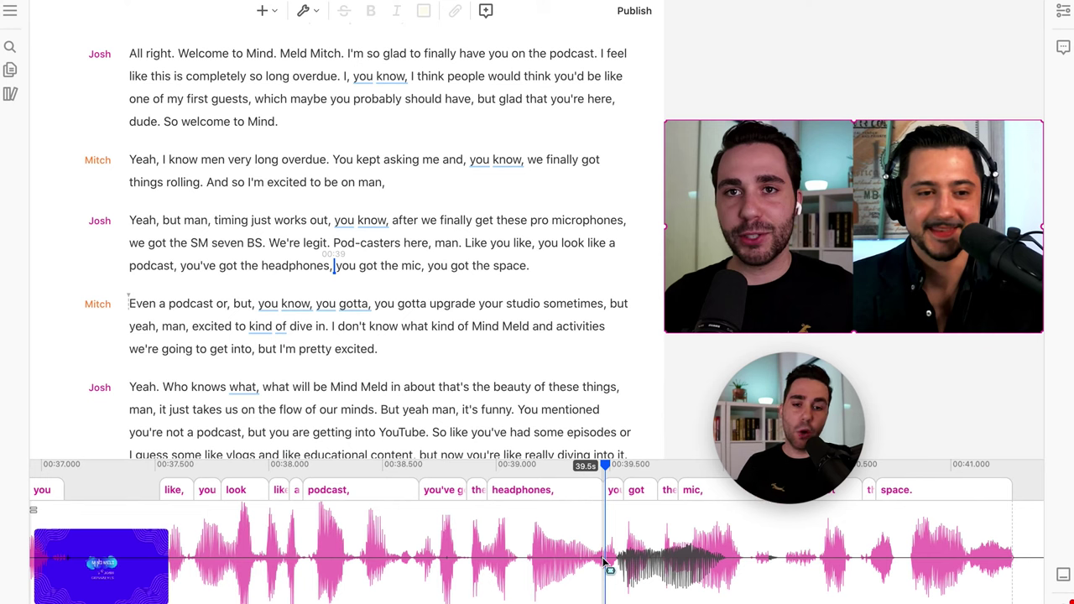
{"action": "scroll", "coordinate": [609, 567], "scroll_direction": "right", "scroll_amount": 5}
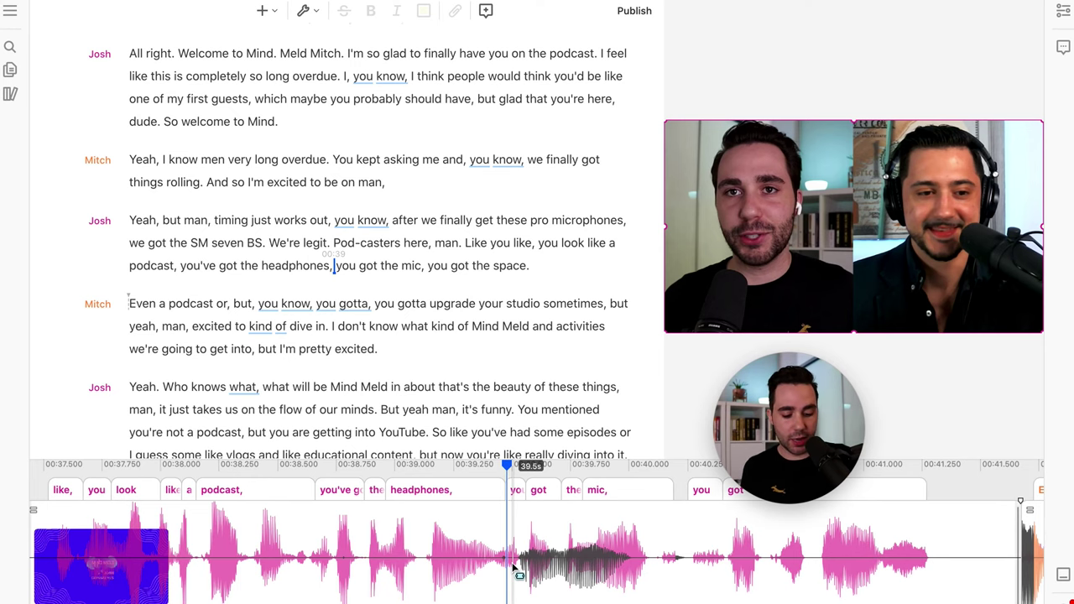
{"action": "key", "text": "super+shift+o"}
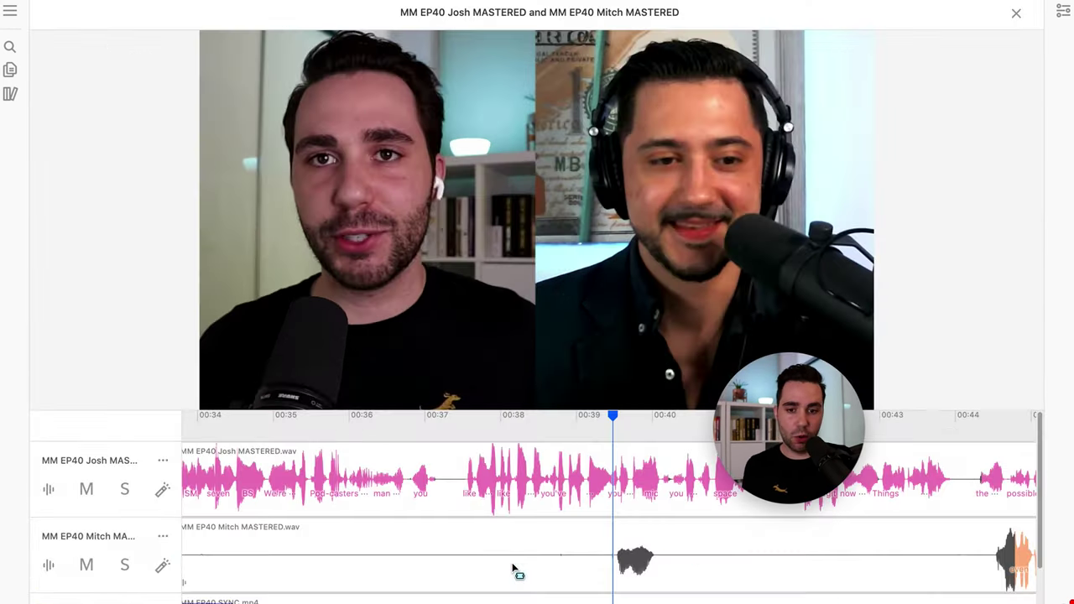
{"action": "scroll", "coordinate": [589, 531], "scroll_direction": "down", "scroll_amount": 3}
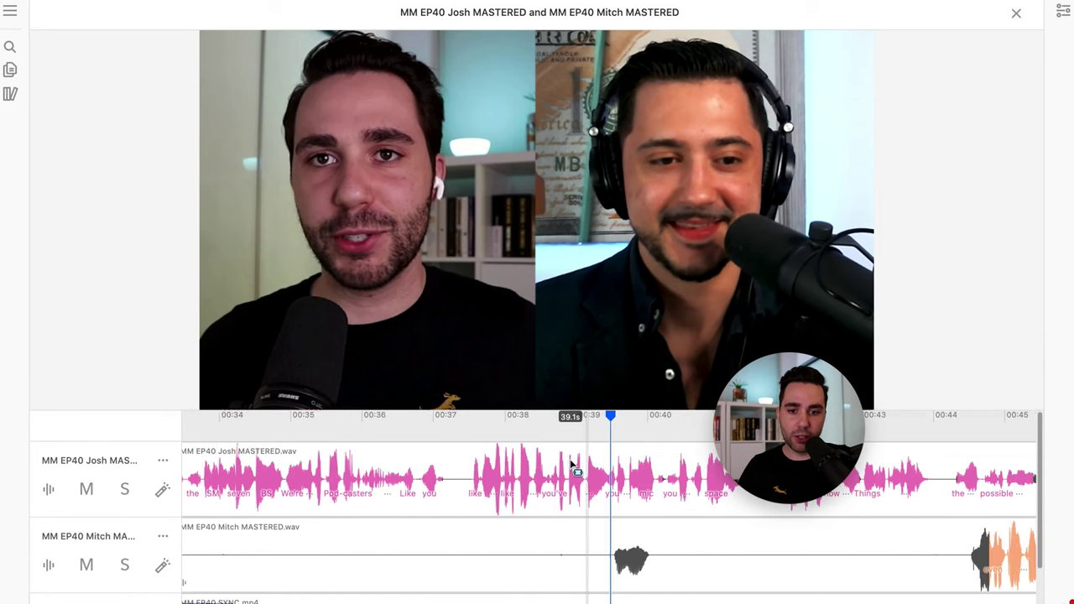
{"action": "left_click_drag", "start_coordinate": [565, 408], "coordinate": [562, 339]}
{"action": "mouse_move", "coordinate": [789, 468]}
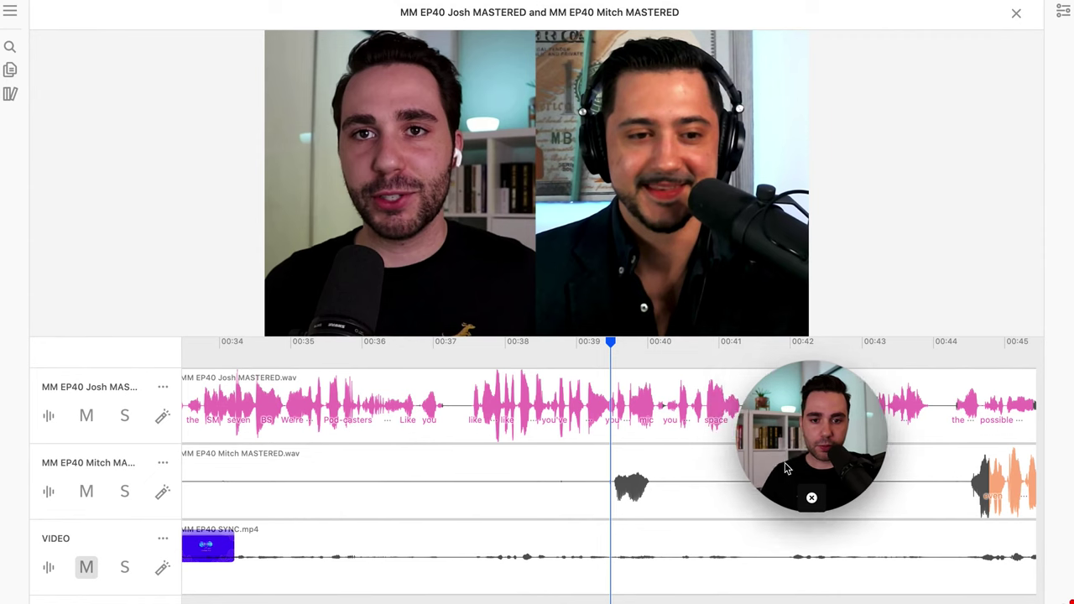
Step: Cut about 0.88 s of overlapping audio near 39.5 seconds from the second speaker's track and extend the gap's start earlier
{"action": "scroll", "coordinate": [655, 513], "scroll_direction": "up", "scroll_amount": 5}
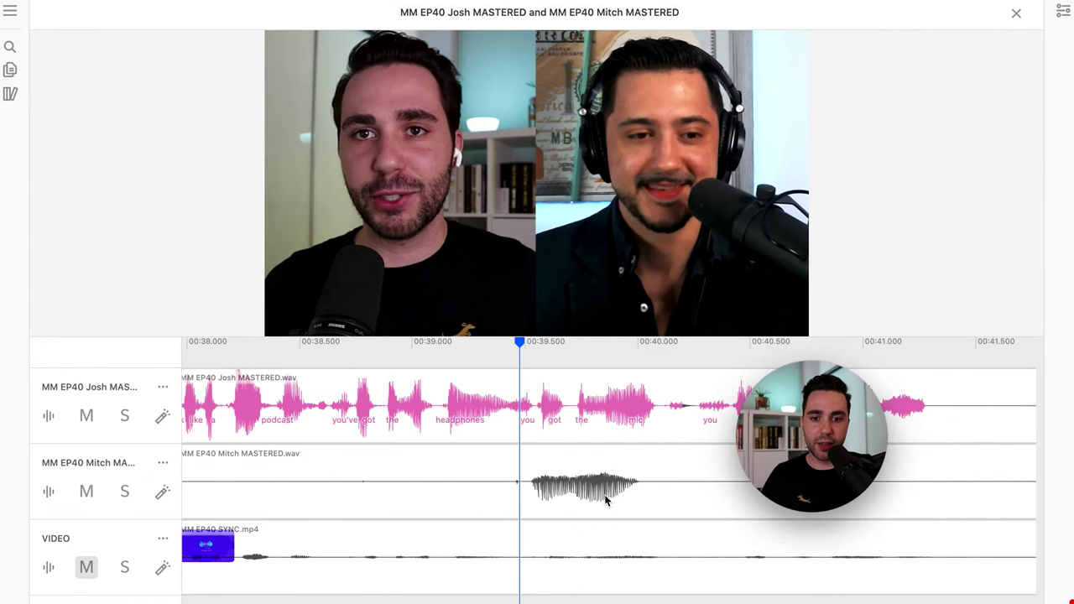
{"action": "scroll", "coordinate": [587, 489], "scroll_direction": "up", "scroll_amount": 2}
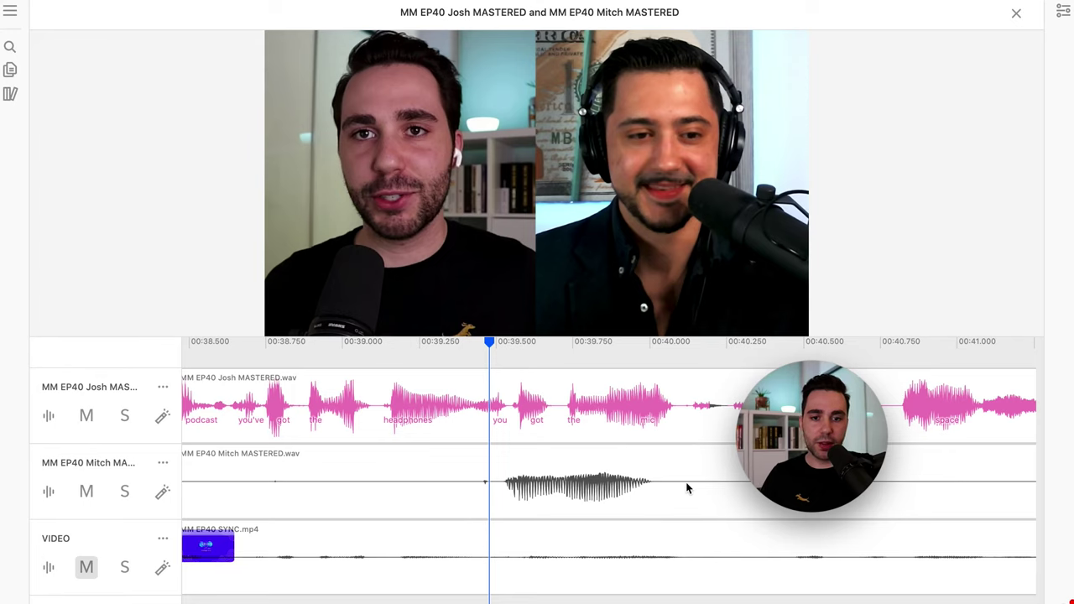
{"action": "left_click_drag", "start_coordinate": [429, 489], "coordinate": [702, 488]}
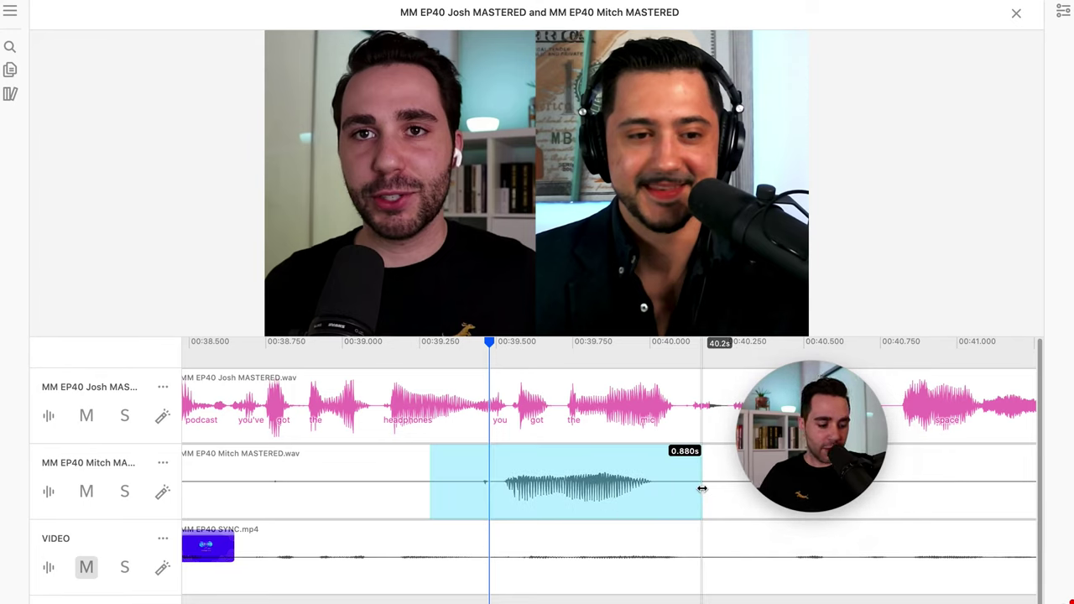
{"action": "key", "text": "Delete"}
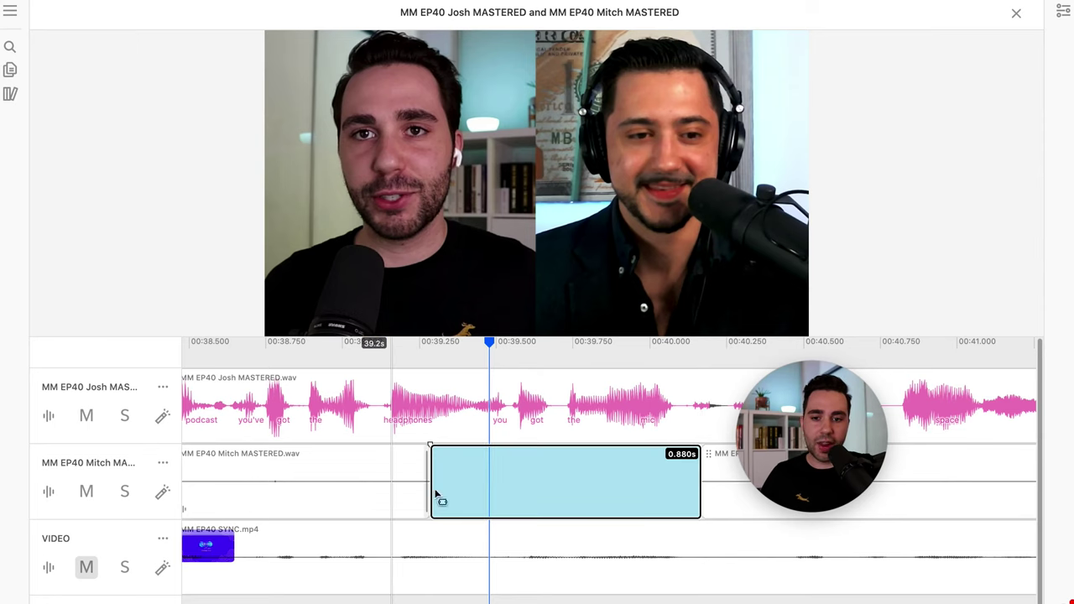
{"action": "left_click", "coordinate": [538, 403]}
{"action": "scroll", "coordinate": [487, 511], "scroll_direction": "left", "scroll_amount": 4}
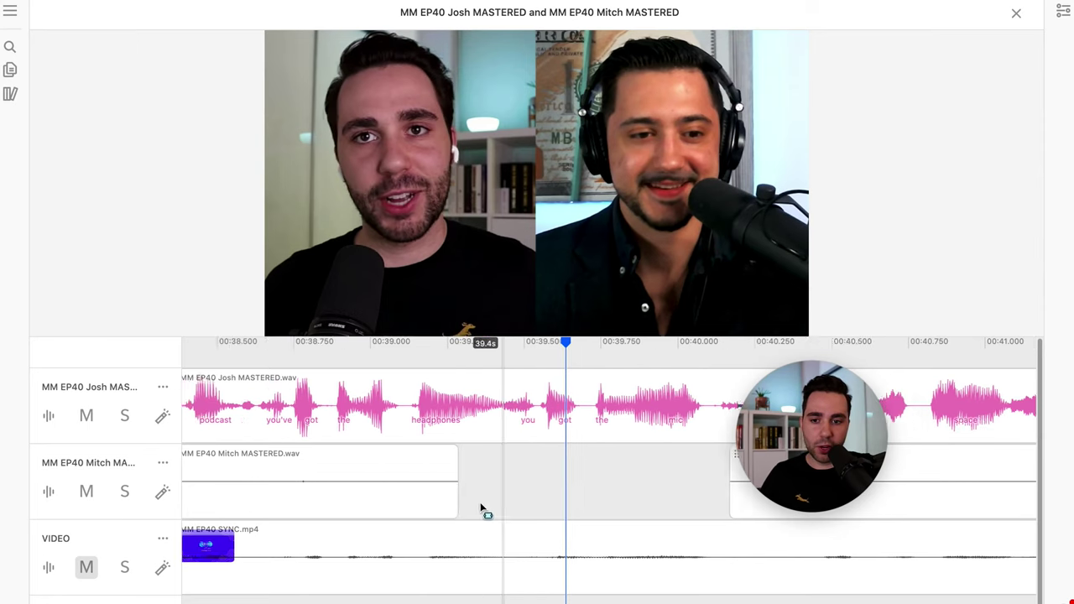
{"action": "left_click_drag", "start_coordinate": [538, 498], "coordinate": [323, 486]}
Step: Cut about 1.16 s around the short noise near 47 seconds from the first speaker's track
{"action": "scroll", "coordinate": [414, 489], "scroll_direction": "down", "scroll_amount": 5}
{"action": "scroll", "coordinate": [414, 489], "scroll_direction": "right", "scroll_amount": 10}
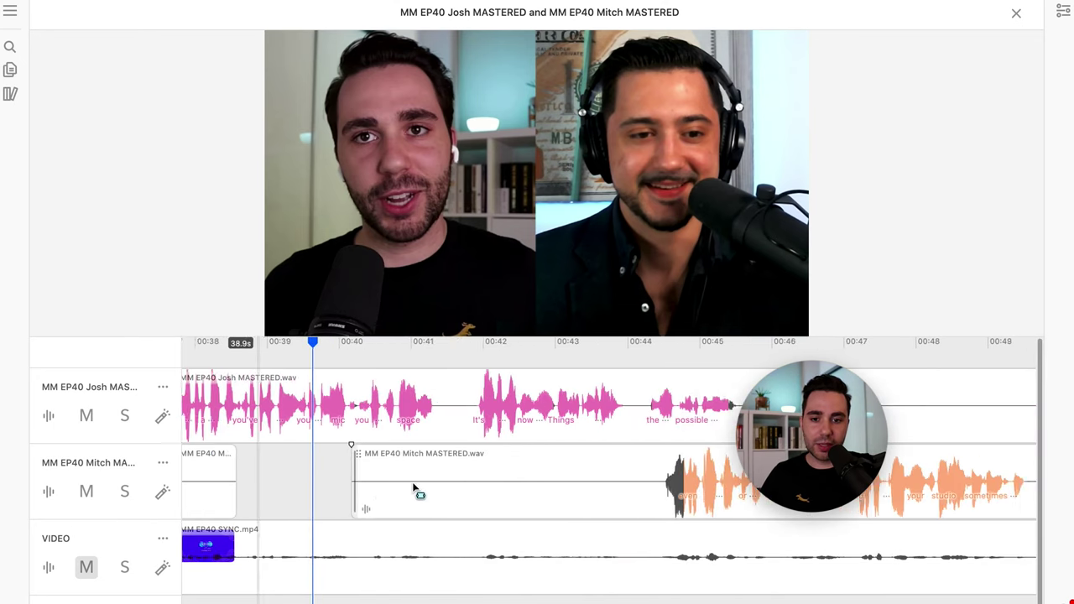
{"action": "scroll", "coordinate": [414, 489], "scroll_direction": "left", "scroll_amount": 4}
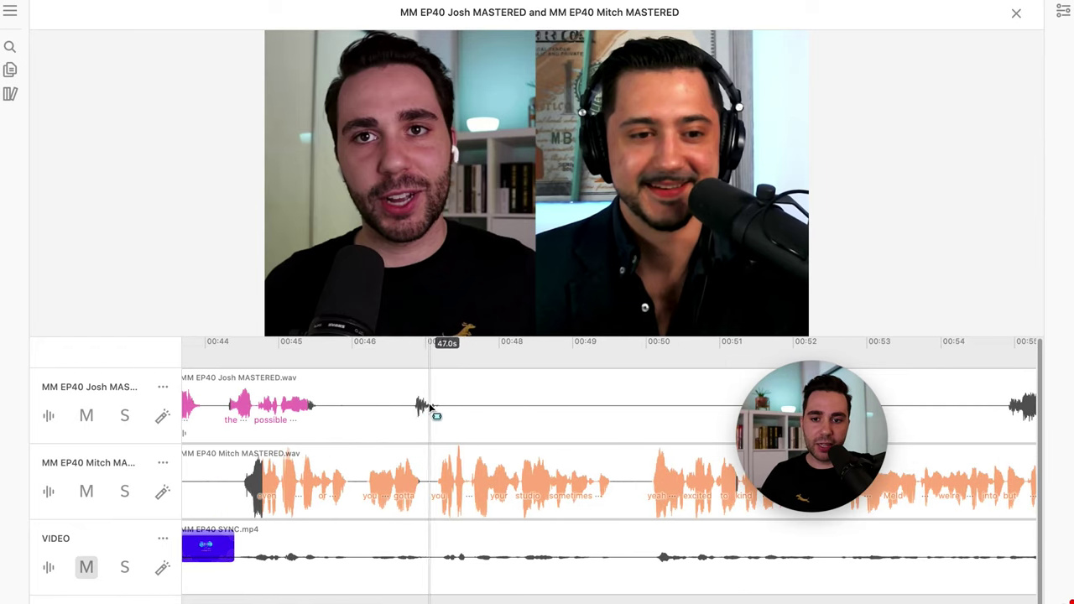
{"action": "left_click_drag", "start_coordinate": [391, 409], "coordinate": [479, 409]}
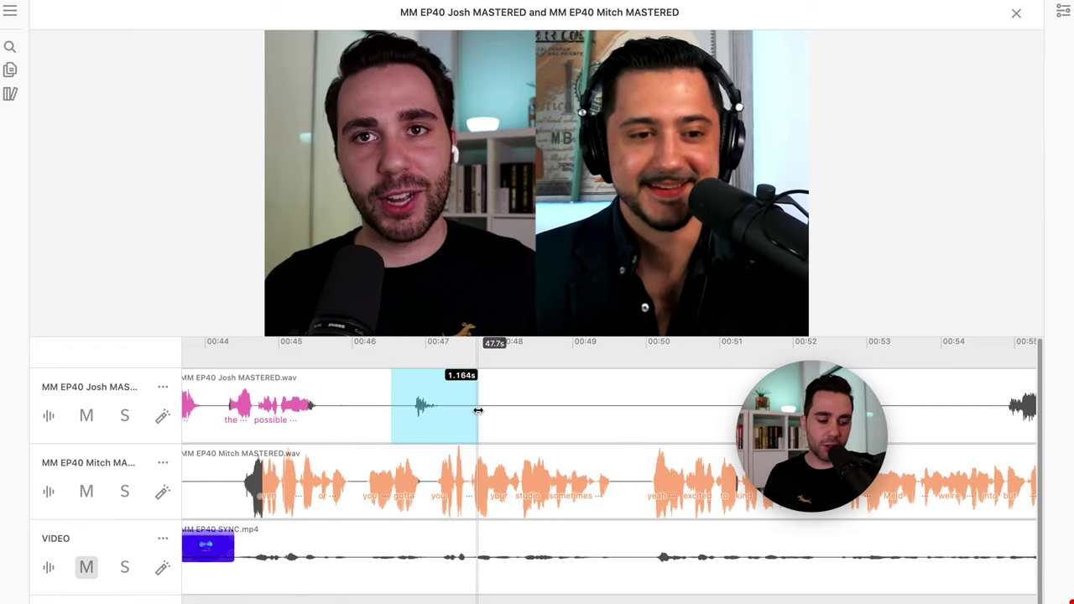
Step: Cut about 7.5 s of the second speaker's track from about 56 seconds, where the first speaker is talking
{"action": "scroll", "coordinate": [445, 464], "scroll_direction": "down", "scroll_amount": 5}
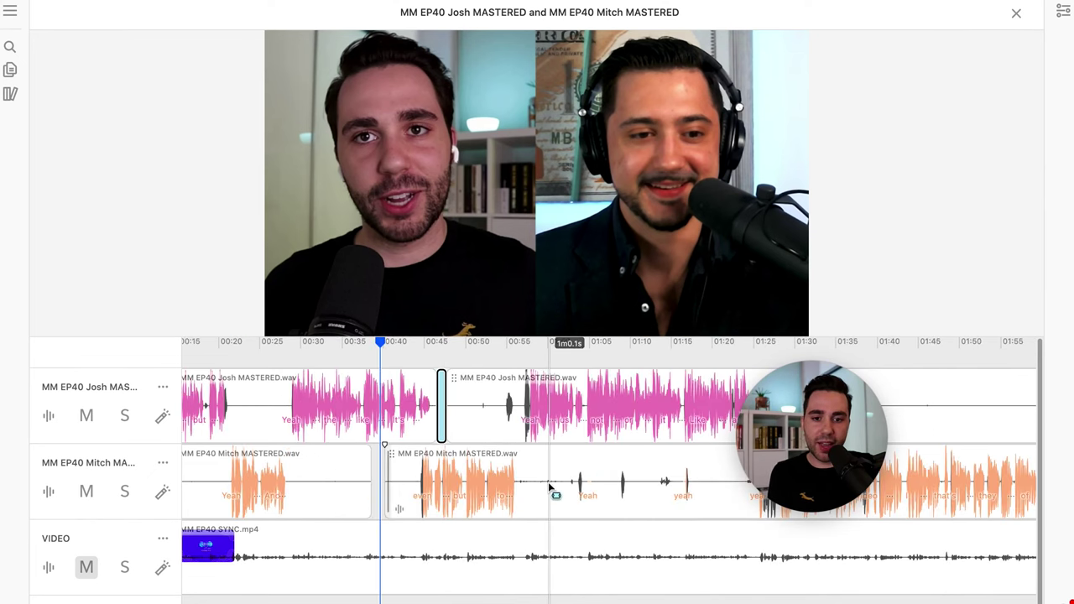
{"action": "scroll", "coordinate": [551, 488], "scroll_direction": "right", "scroll_amount": 3}
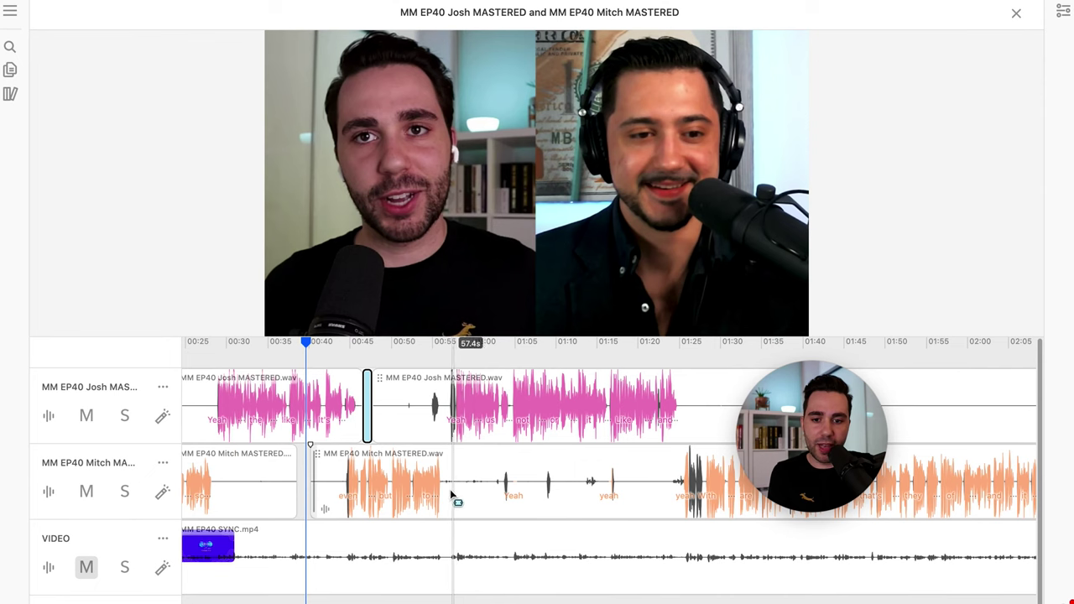
{"action": "scroll", "coordinate": [449, 494], "scroll_direction": "up", "scroll_amount": 2}
{"action": "scroll", "coordinate": [449, 495], "scroll_direction": "up", "scroll_amount": 2}
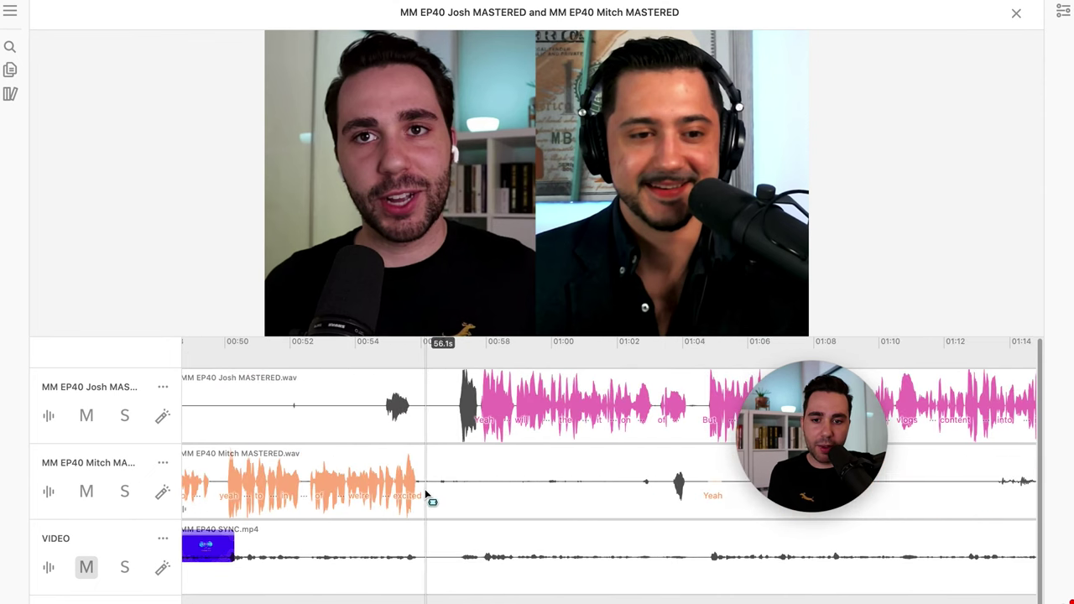
{"action": "left_click_drag", "start_coordinate": [425, 499], "coordinate": [669, 483]}
{"action": "left_click", "coordinate": [604, 494]}
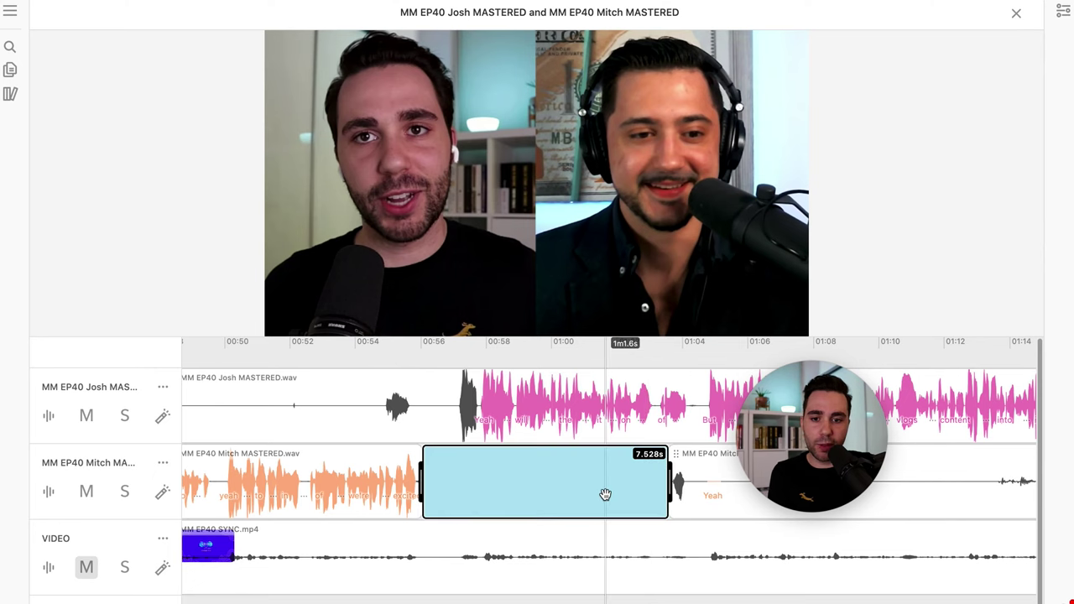
Step: Cut about 2.4 s around the isolated noise near 2m13s from the first speaker's track
{"action": "scroll", "coordinate": [554, 501], "scroll_direction": "right", "scroll_amount": 5}
{"action": "scroll", "coordinate": [554, 501], "scroll_direction": "right", "scroll_amount": 10}
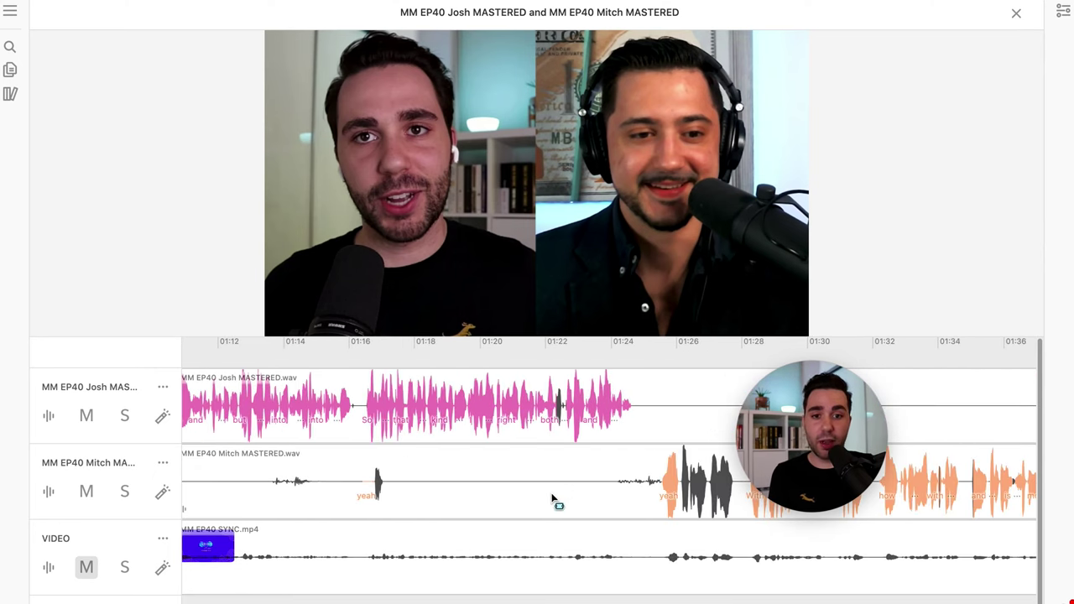
{"action": "scroll", "coordinate": [553, 501], "scroll_direction": "down", "scroll_amount": 5}
{"action": "scroll", "coordinate": [535, 501], "scroll_direction": "up", "scroll_amount": 4}
{"action": "scroll", "coordinate": [495, 504], "scroll_direction": "right", "scroll_amount": 15}
{"action": "scroll", "coordinate": [495, 504], "scroll_direction": "down", "scroll_amount": 3}
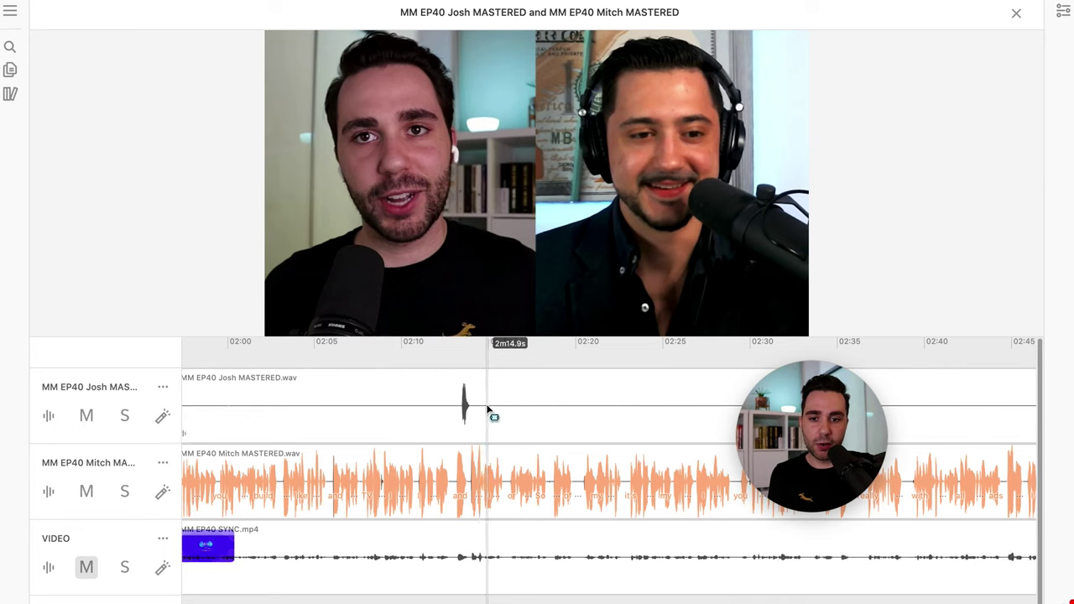
{"action": "left_click_drag", "start_coordinate": [488, 409], "coordinate": [445, 402]}
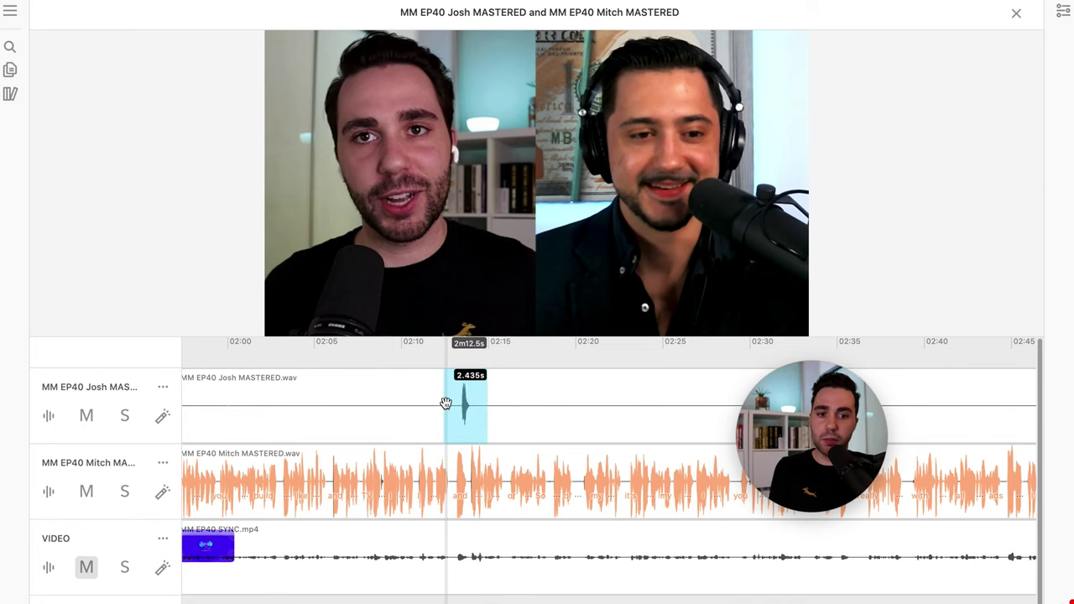
{"action": "scroll", "coordinate": [496, 470], "scroll_direction": "right", "scroll_amount": 8}
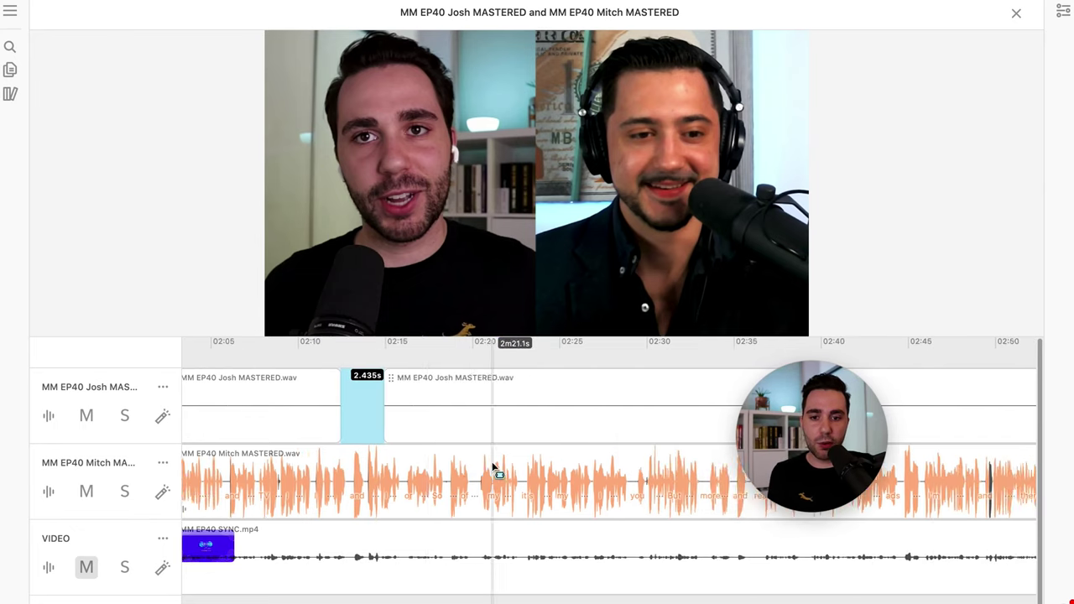
Step: Cut about 21.5 s of the second speaker's track beneath the first speaker's talk around 3m36s, and close the sequence editor
{"action": "scroll", "coordinate": [494, 467], "scroll_direction": "right", "scroll_amount": 20}
{"action": "left_click", "coordinate": [438, 484]}
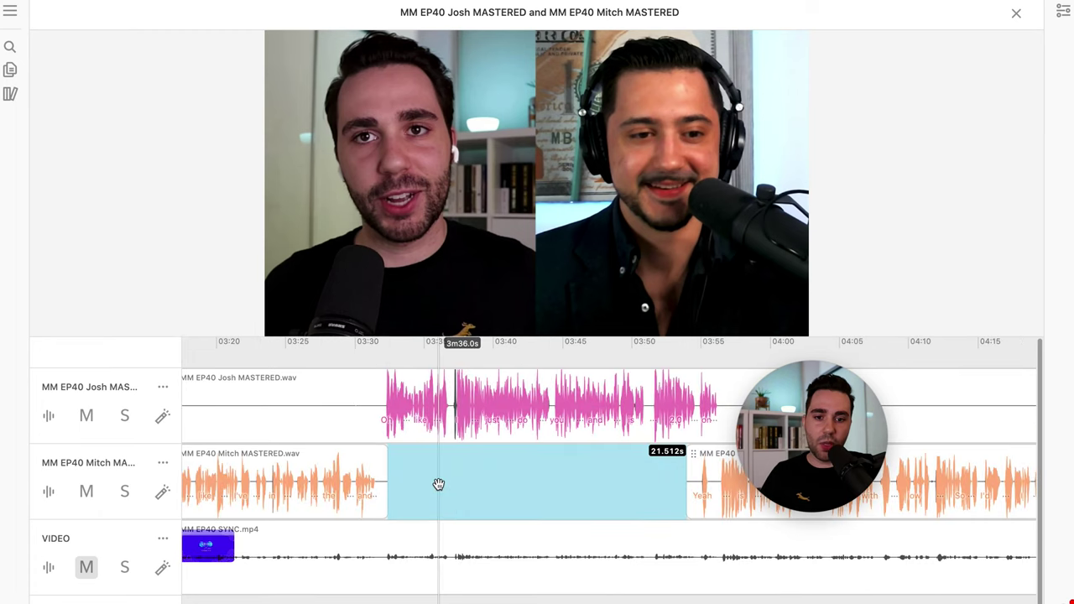
{"action": "left_click", "coordinate": [543, 354]}
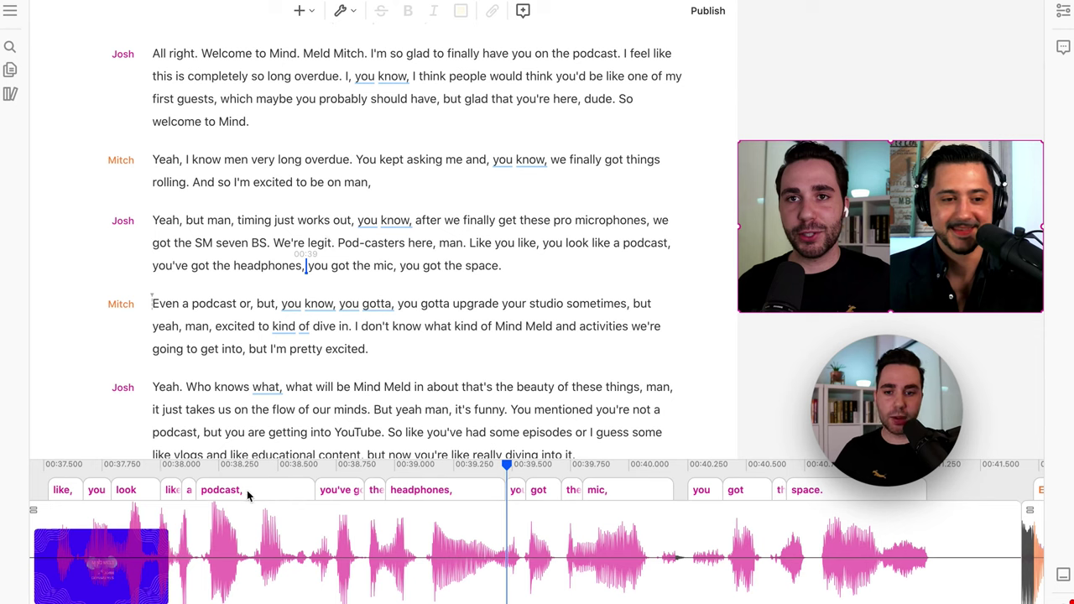
Step: Delete the script paragraph from "Yeah, but man, timing just works out" to "you got the space." and remove the leftover empty line
{"action": "scroll", "coordinate": [247, 496], "scroll_direction": "right", "scroll_amount": 10}
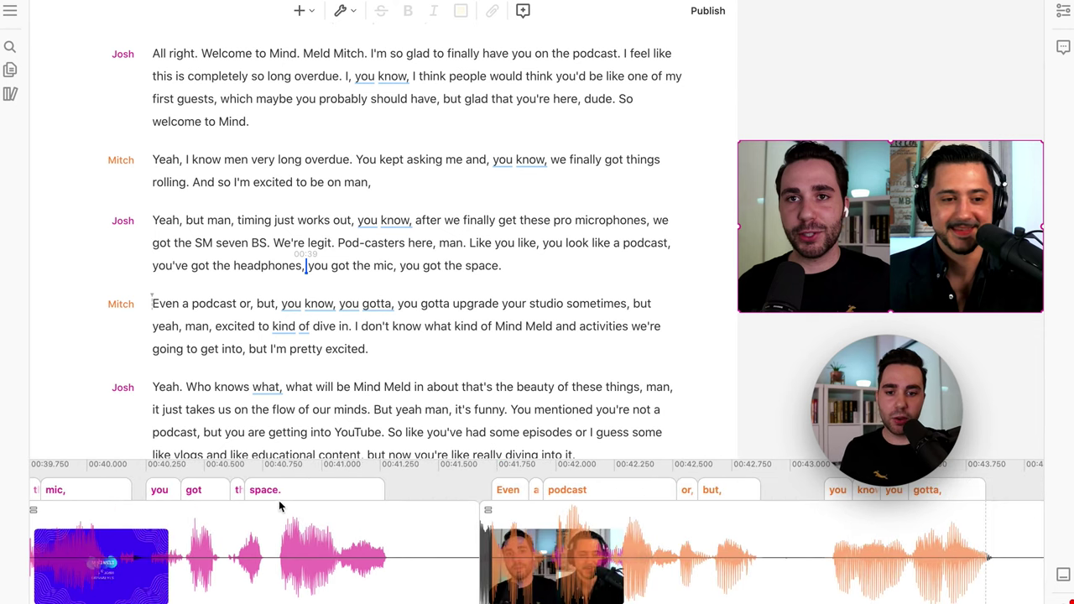
{"action": "scroll", "coordinate": [359, 575], "scroll_direction": "left", "scroll_amount": 3}
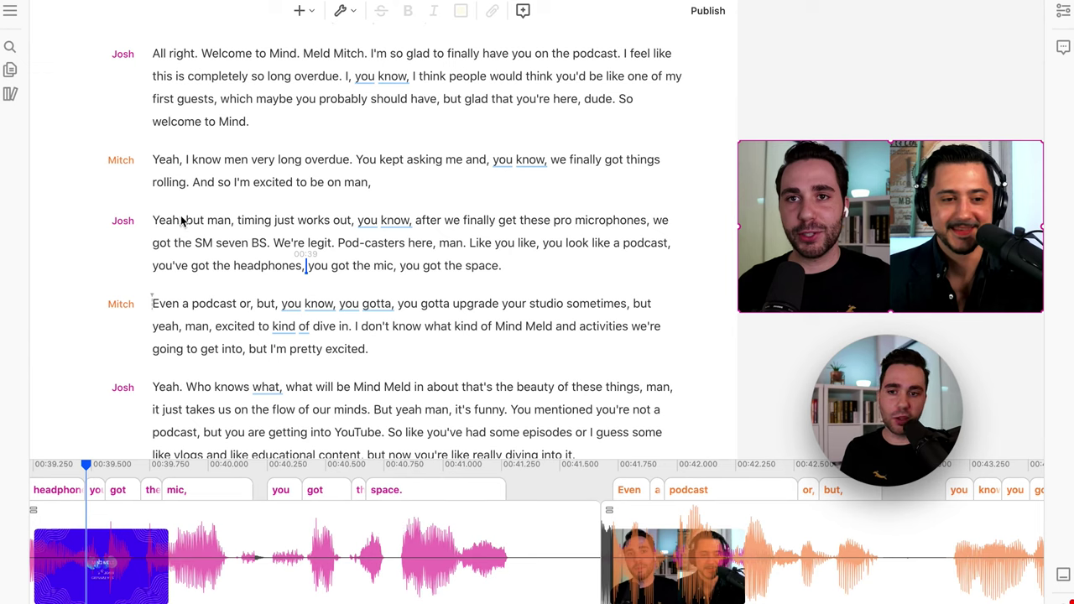
{"action": "scroll", "coordinate": [354, 528], "scroll_direction": "left", "scroll_amount": 3}
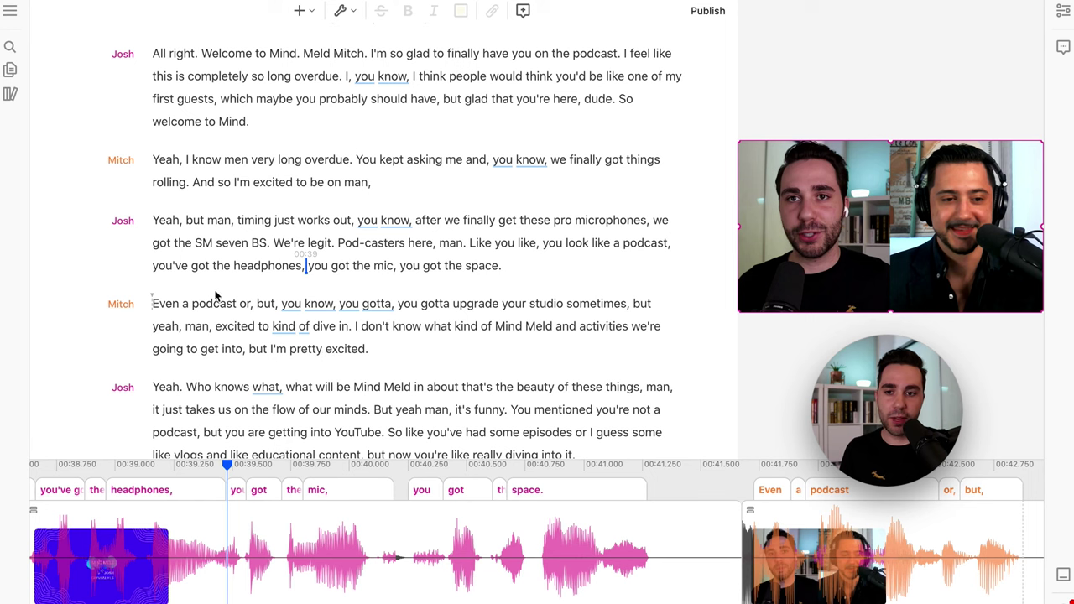
{"action": "left_click_drag", "start_coordinate": [156, 221], "coordinate": [504, 273]}
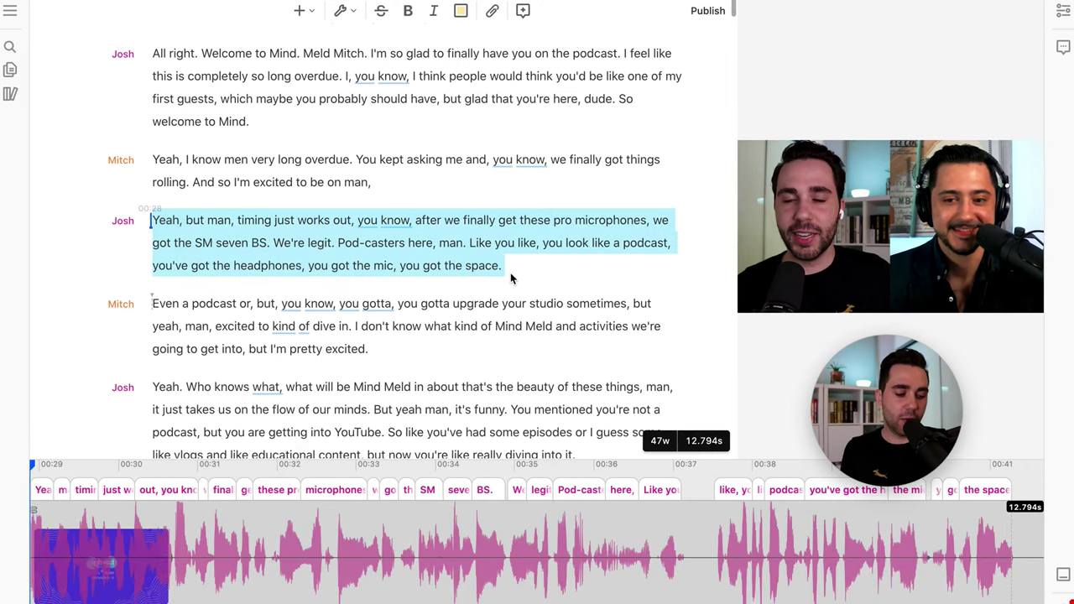
{"action": "key", "text": "BackSpace"}
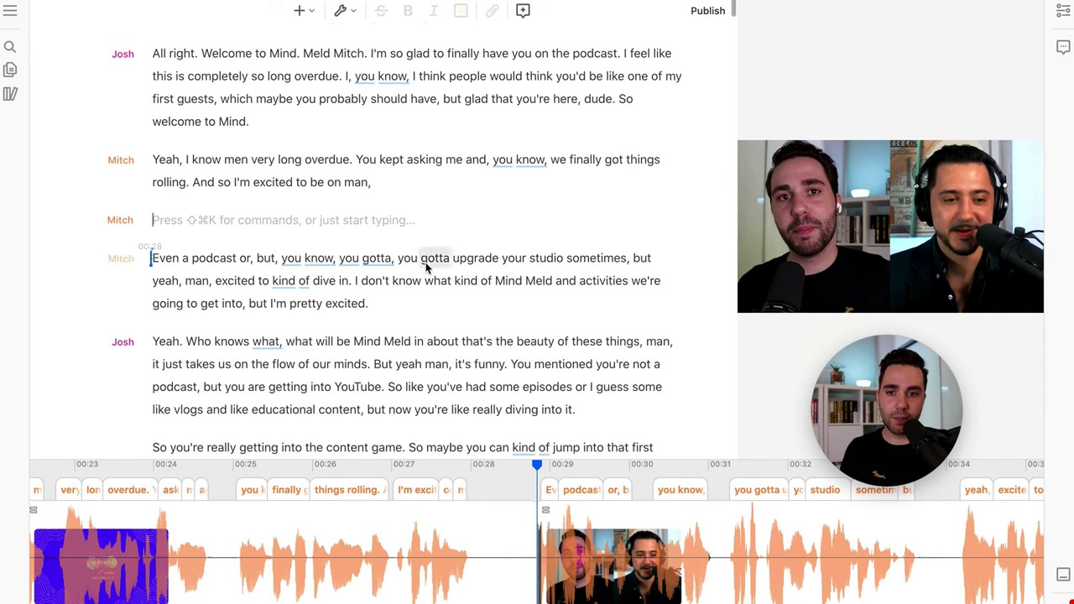
{"action": "key", "text": "BackSpace"}
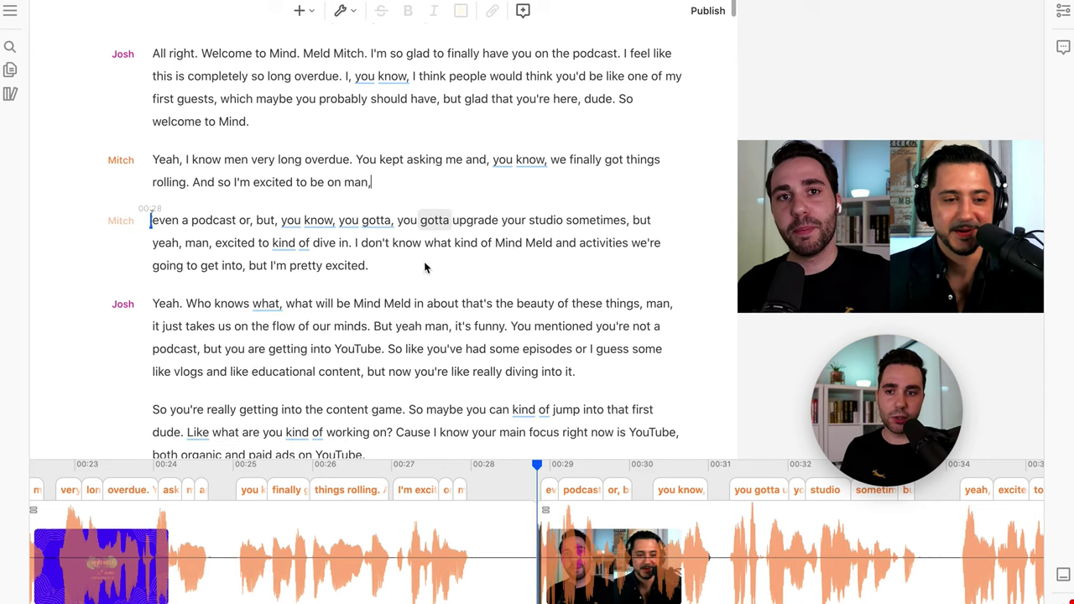
Step: Trim the stray audio before "even" and tighten the pause after "man," so the clip starts at about 28 seconds
{"action": "scroll", "coordinate": [456, 579], "scroll_direction": "up", "scroll_amount": 3}
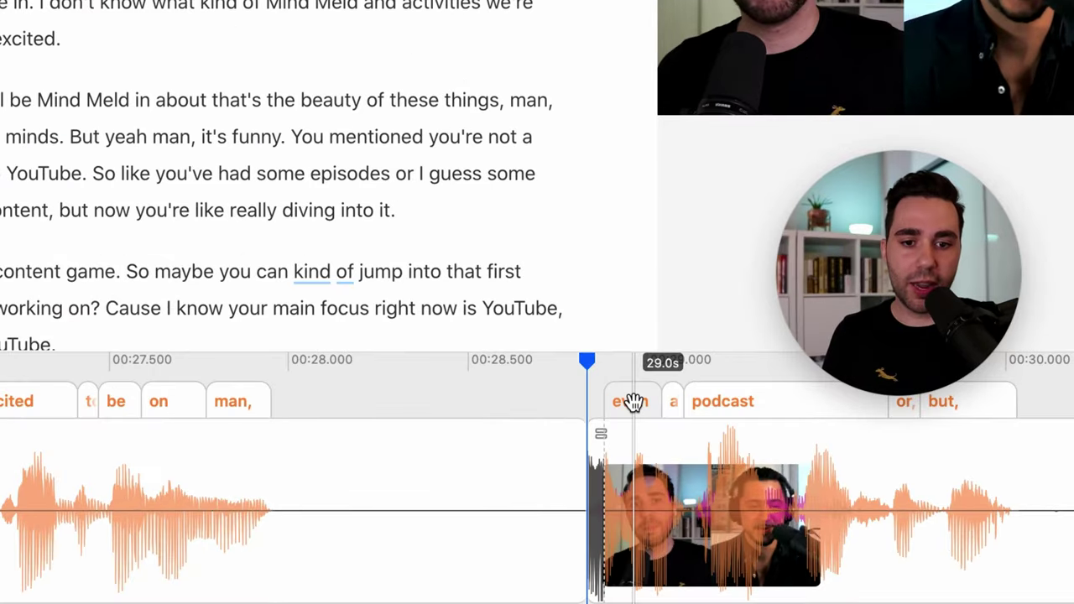
{"action": "left_click_drag", "start_coordinate": [701, 472], "coordinate": [659, 472]}
{"action": "left_click_drag", "start_coordinate": [568, 401], "coordinate": [336, 398]}
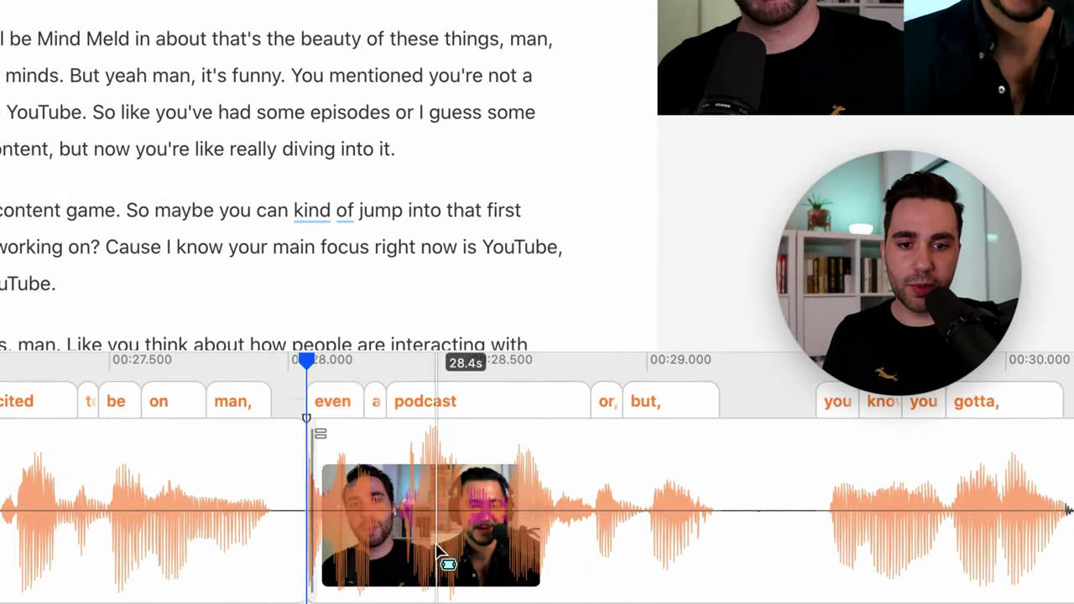
Step: Play the untranscribed audio just before "Yeah. Who knows what," from about 40.3 seconds
{"action": "scroll", "coordinate": [443, 556], "scroll_direction": "down", "scroll_amount": 3}
{"action": "scroll", "coordinate": [439, 557], "scroll_direction": "right", "scroll_amount": 5}
{"action": "scroll", "coordinate": [437, 547], "scroll_direction": "right", "scroll_amount": 10}
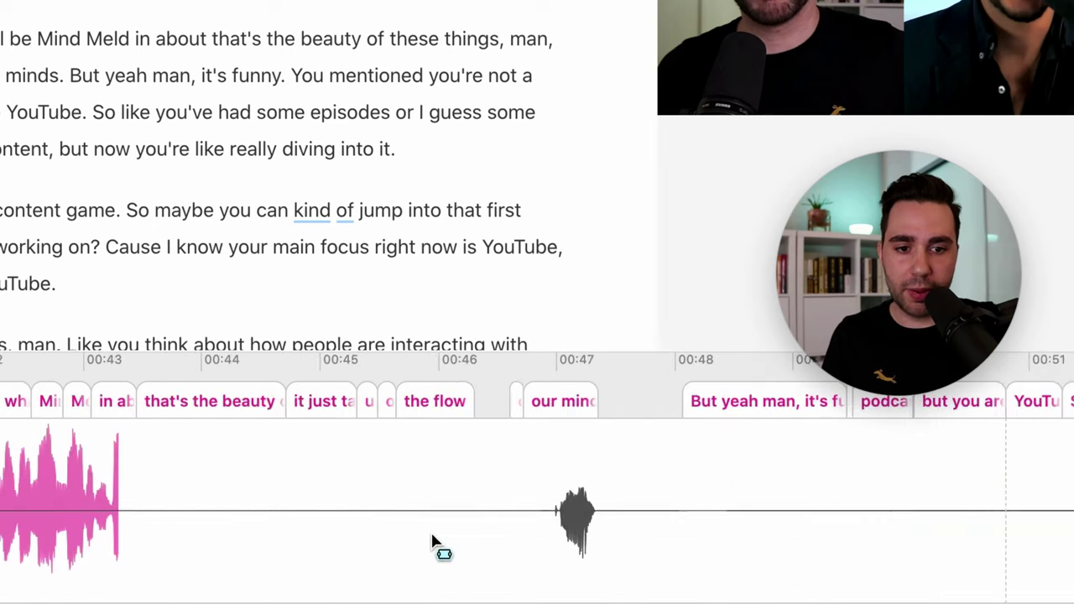
{"action": "scroll", "coordinate": [435, 541], "scroll_direction": "left", "scroll_amount": 5}
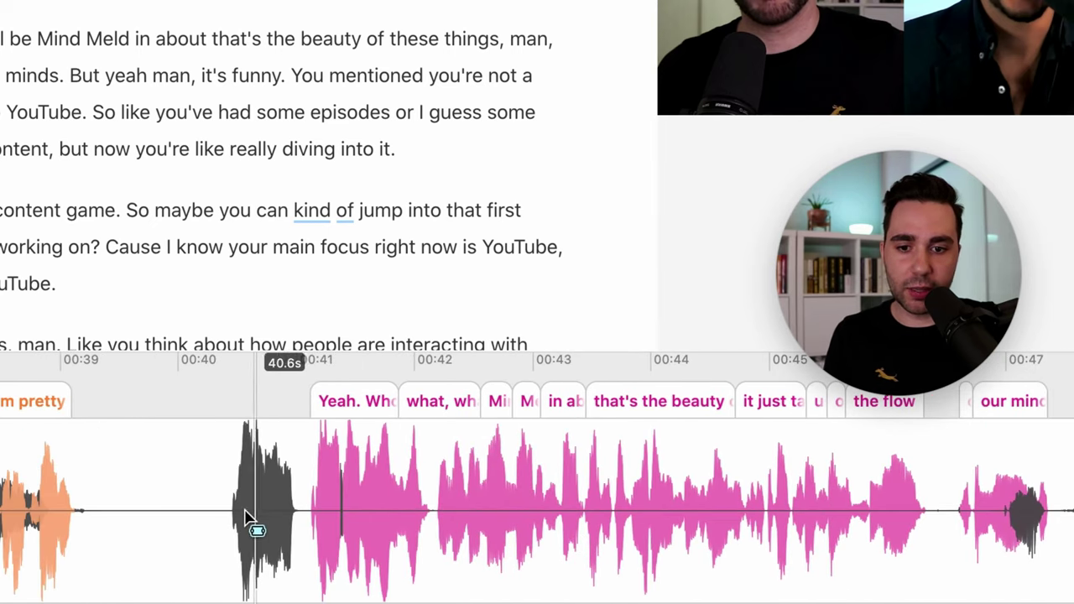
{"action": "left_click", "coordinate": [215, 517]}
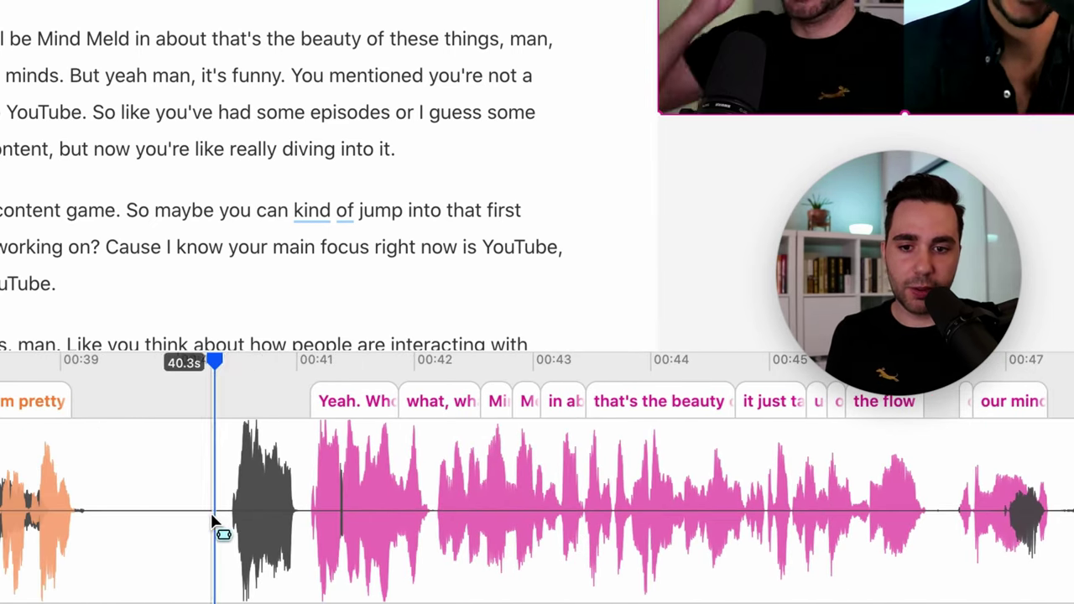
{"action": "key", "text": "space"}
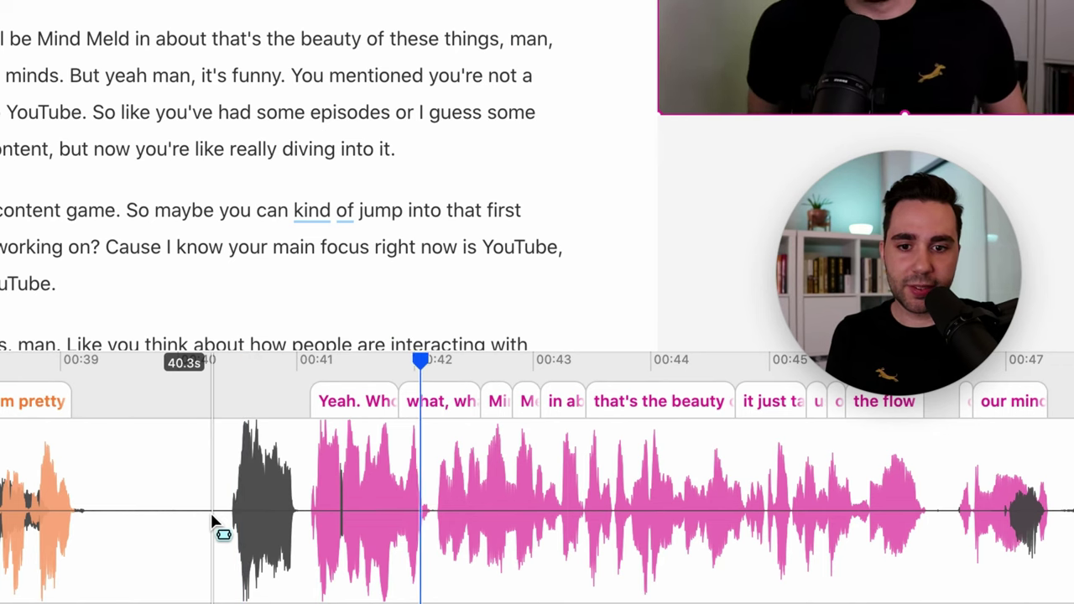
Step: Remove the untranscribed audio before "Yeah. Who knows" so the clip starts at about 39.6 seconds
{"action": "key", "text": "space"}
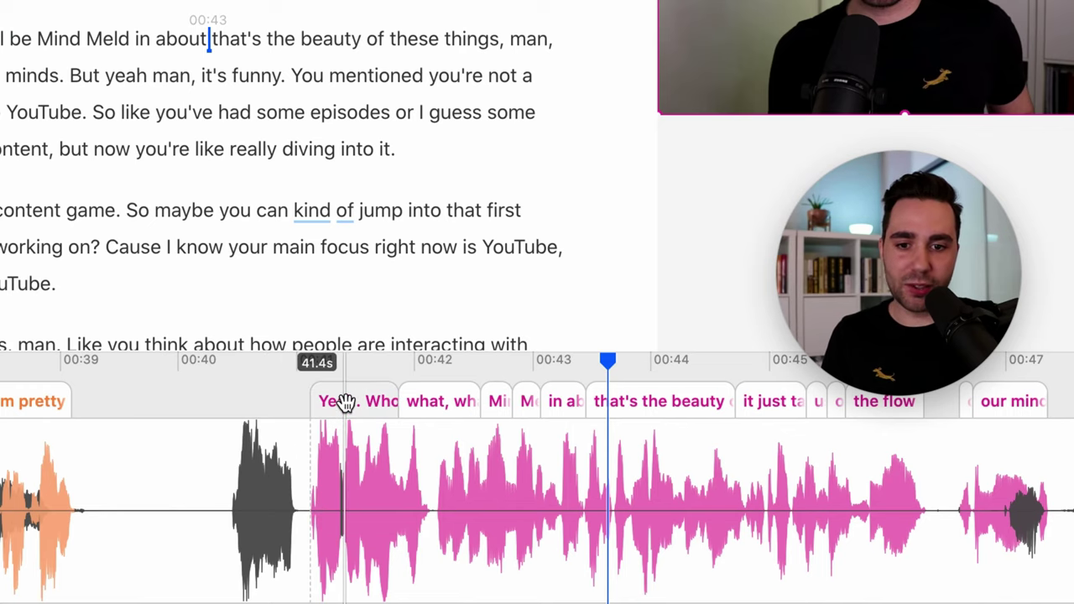
{"action": "left_click_drag", "start_coordinate": [335, 404], "coordinate": [172, 428]}
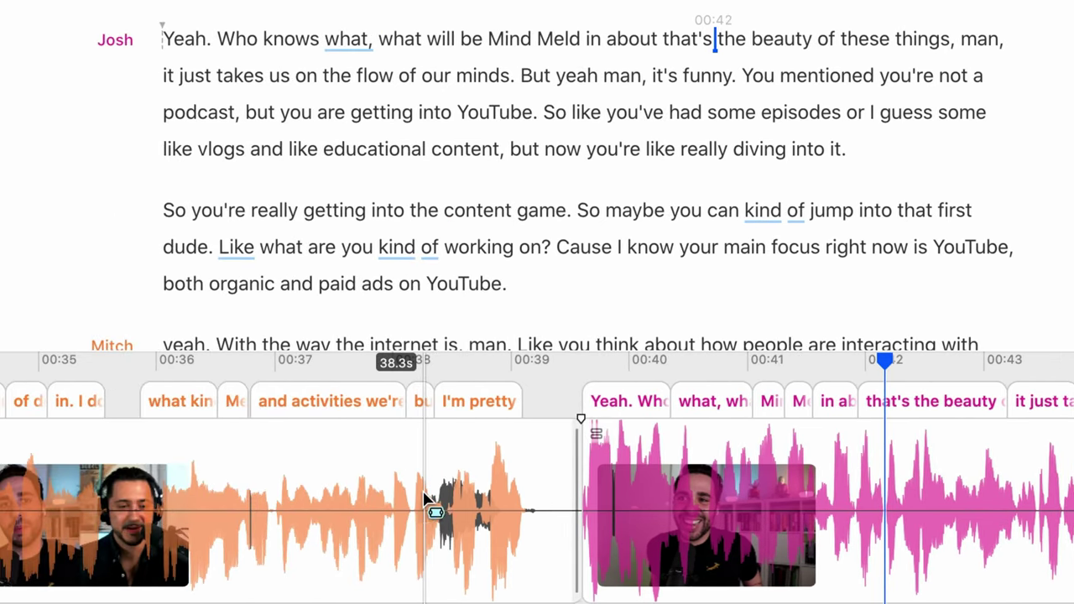
Step: In the underlying sequence, cut the other speaker's stray audio beneath "I'm pretty excited" at about 38.5 seconds
{"action": "left_click", "coordinate": [423, 494]}
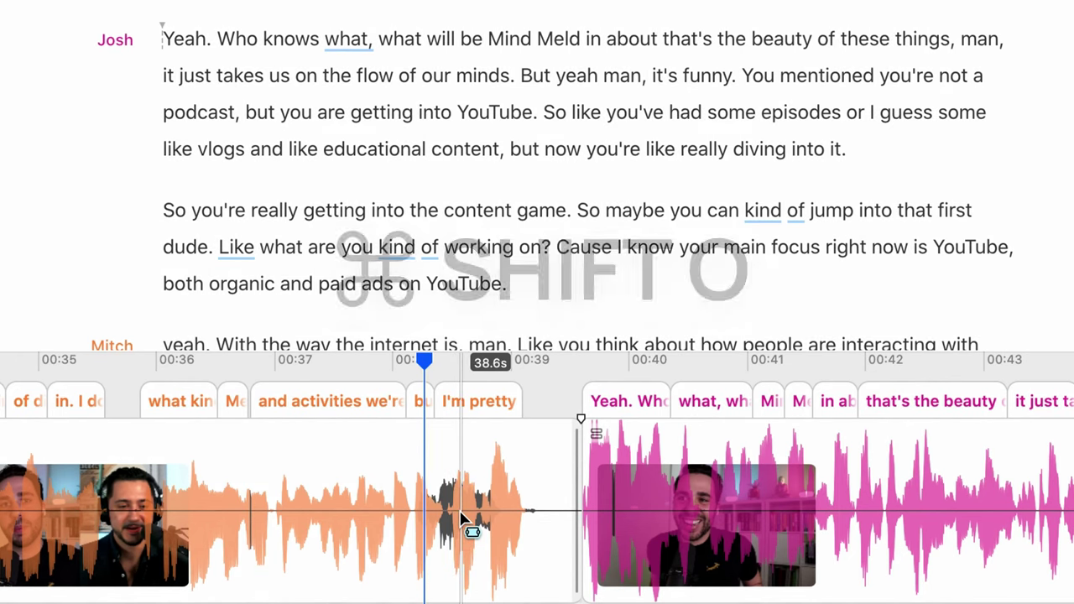
{"action": "key", "text": "super+shift+o"}
{"action": "left_click_drag", "start_coordinate": [1012, 254], "coordinate": [844, 271]}
{"action": "key", "text": "BackSpace"}
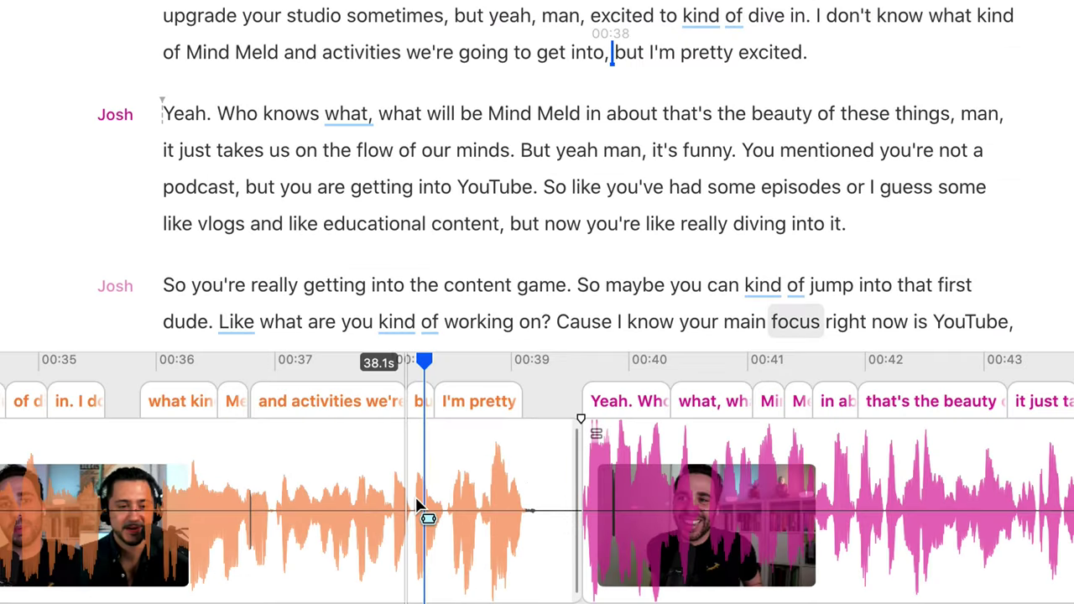
Step: Tighten the pauses between "and" and "really" and just before "especially" near 2m17s
{"action": "scroll", "coordinate": [789, 567], "scroll_direction": "right", "scroll_amount": 10}
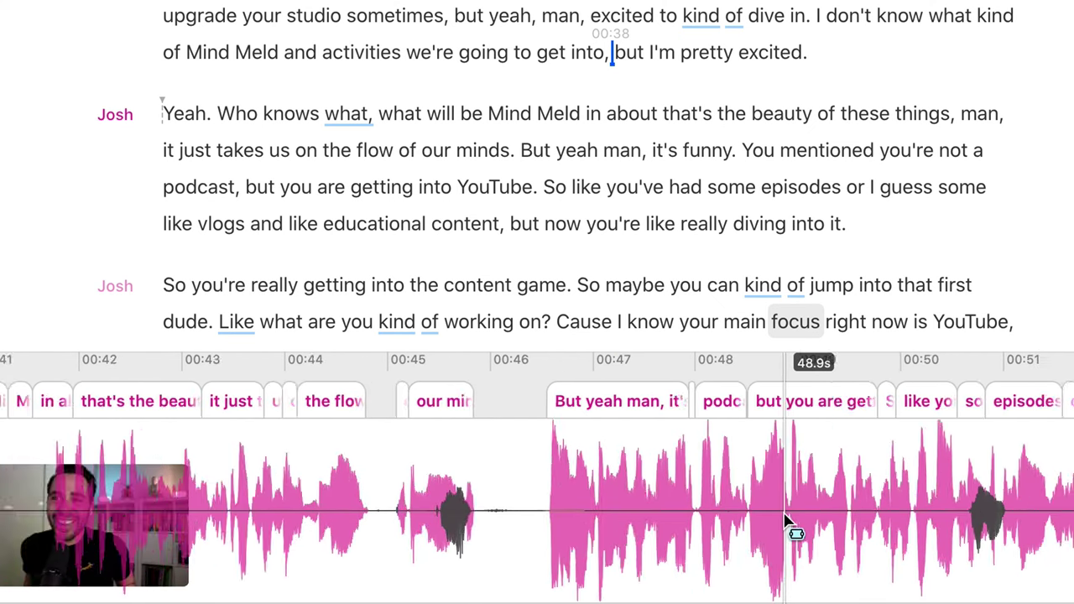
{"action": "scroll", "coordinate": [789, 522], "scroll_direction": "down", "scroll_amount": 3}
{"action": "scroll", "coordinate": [789, 522], "scroll_direction": "right", "scroll_amount": 15}
{"action": "scroll", "coordinate": [771, 518], "scroll_direction": "right", "scroll_amount": 5}
{"action": "scroll", "coordinate": [307, 467], "scroll_direction": "left", "scroll_amount": 3}
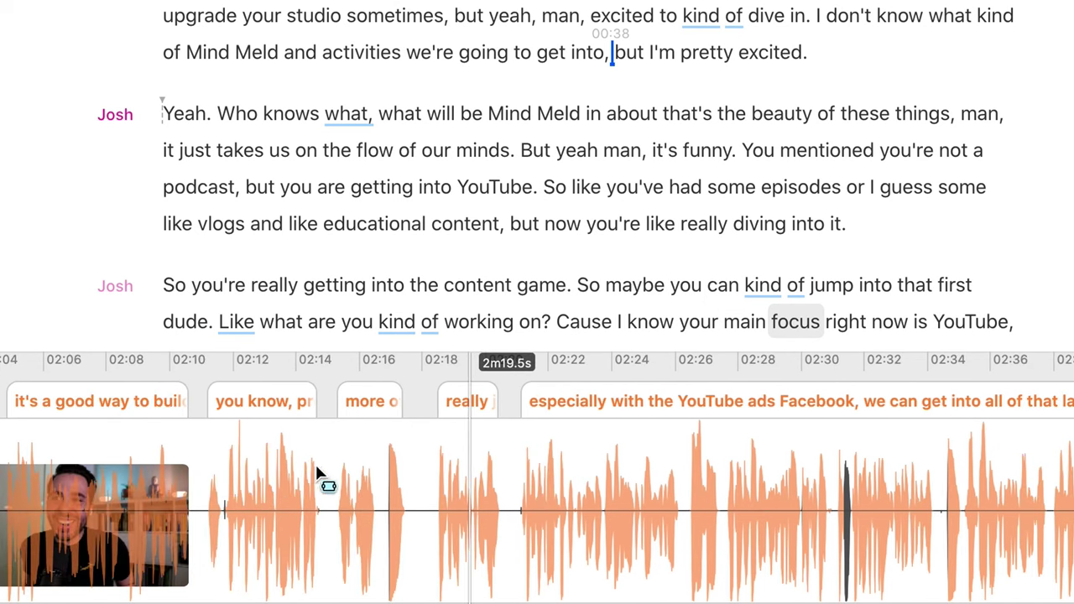
{"action": "scroll", "coordinate": [340, 482], "scroll_direction": "up", "scroll_amount": 5}
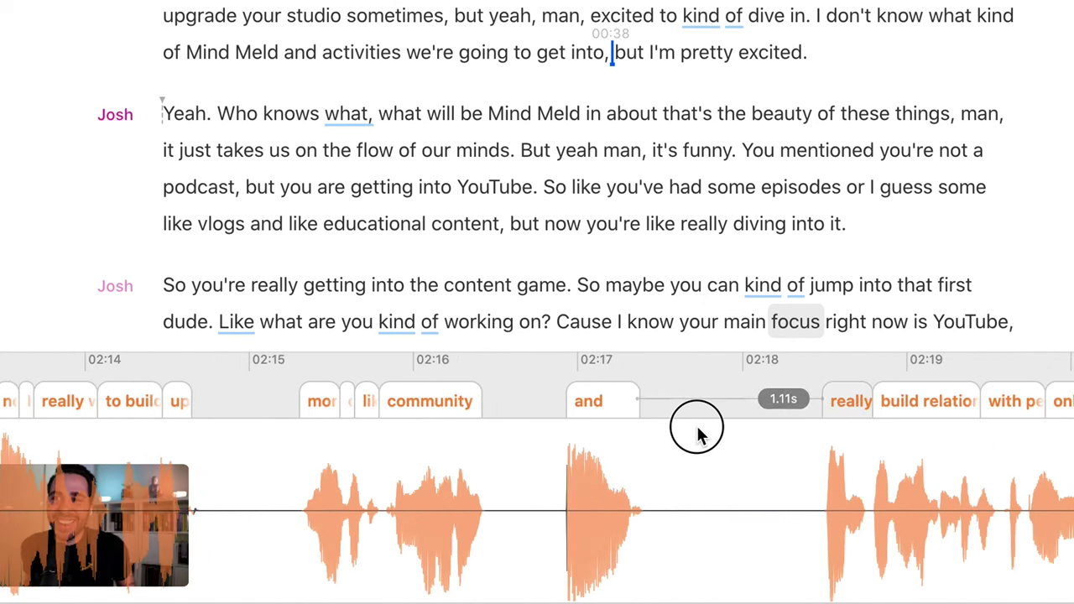
{"action": "left_click", "coordinate": [697, 432]}
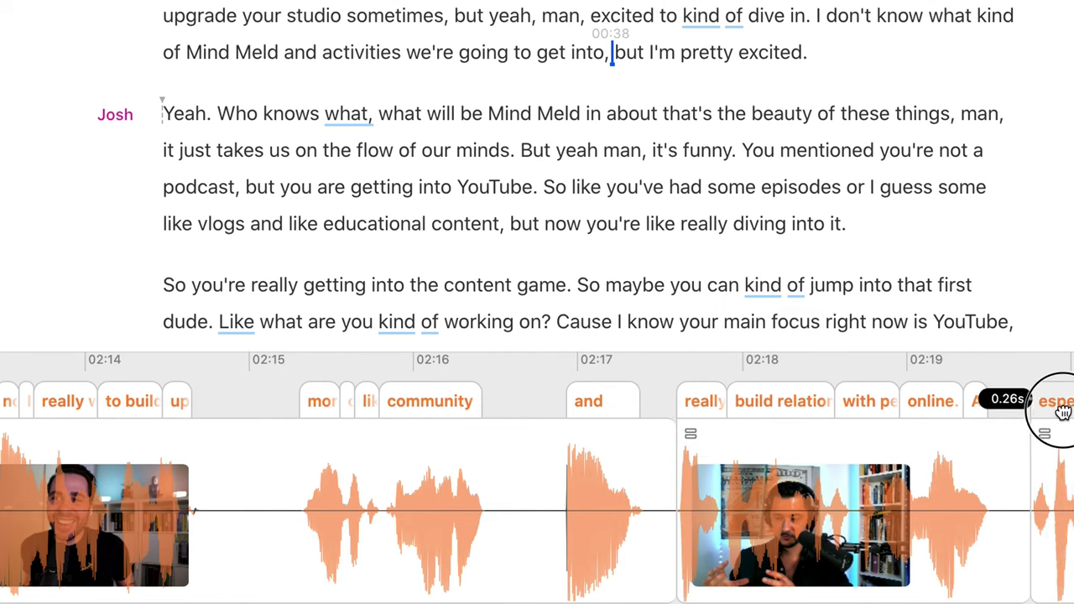
Step: Tighten the pauses before "more" and after "community" near 2m15s
{"action": "scroll", "coordinate": [338, 470], "scroll_direction": "left", "scroll_amount": 5}
{"action": "left_click", "coordinate": [542, 407]}
{"action": "left_click", "coordinate": [716, 402]}
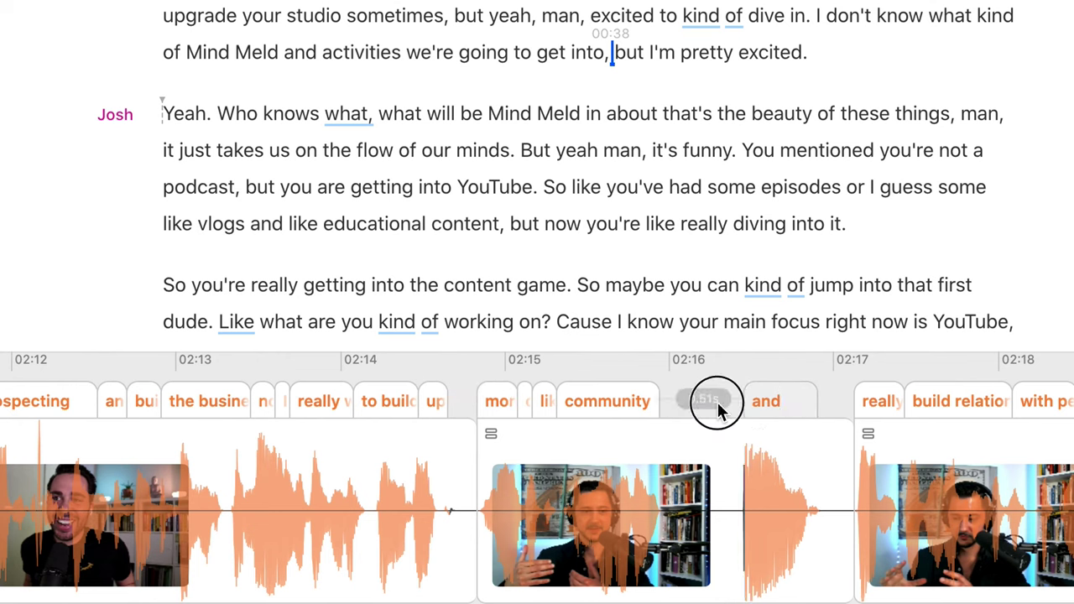
Step: Cut the "and" and the stray audio between "organic" and "taking" so the clip starts at about 2m28.7s
{"action": "scroll", "coordinate": [772, 470], "scroll_direction": "right", "scroll_amount": 6}
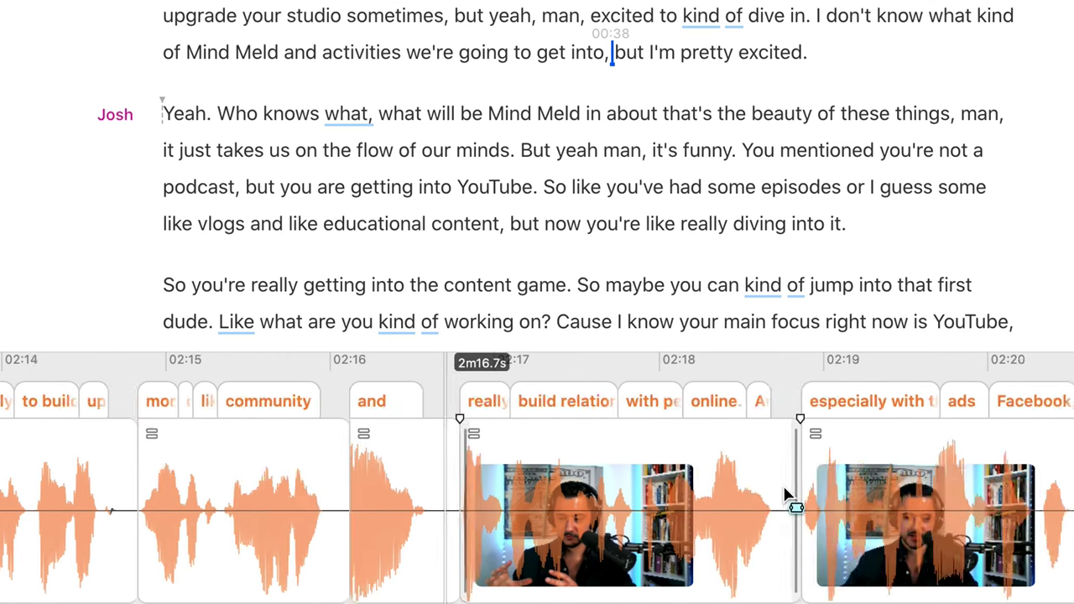
{"action": "scroll", "coordinate": [789, 497], "scroll_direction": "right", "scroll_amount": 20}
{"action": "scroll", "coordinate": [904, 532], "scroll_direction": "up", "scroll_amount": 5}
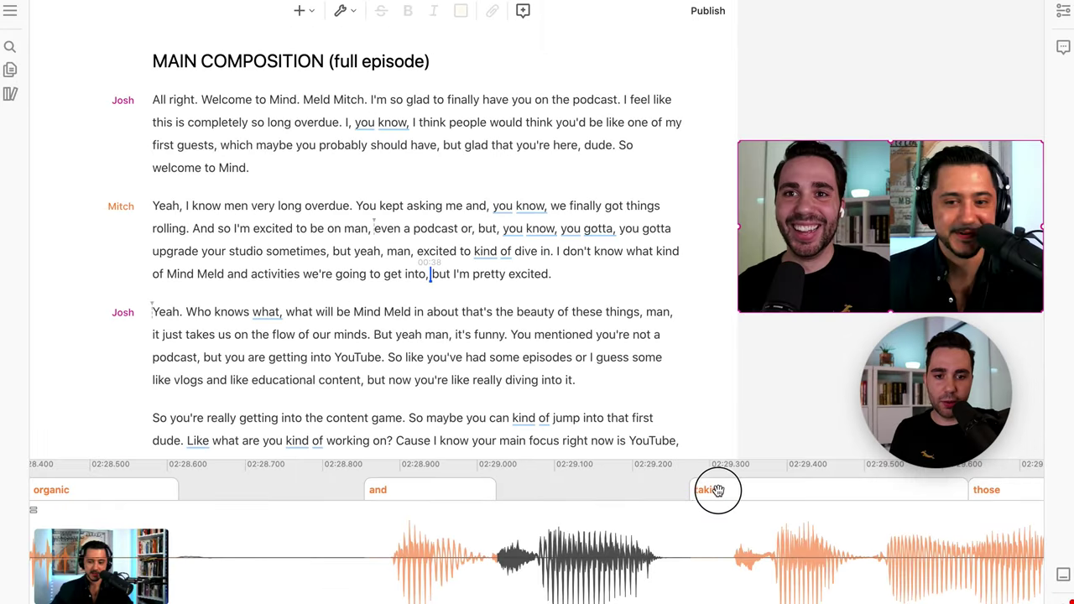
{"action": "left_click_drag", "start_coordinate": [717, 491], "coordinate": [267, 495]}
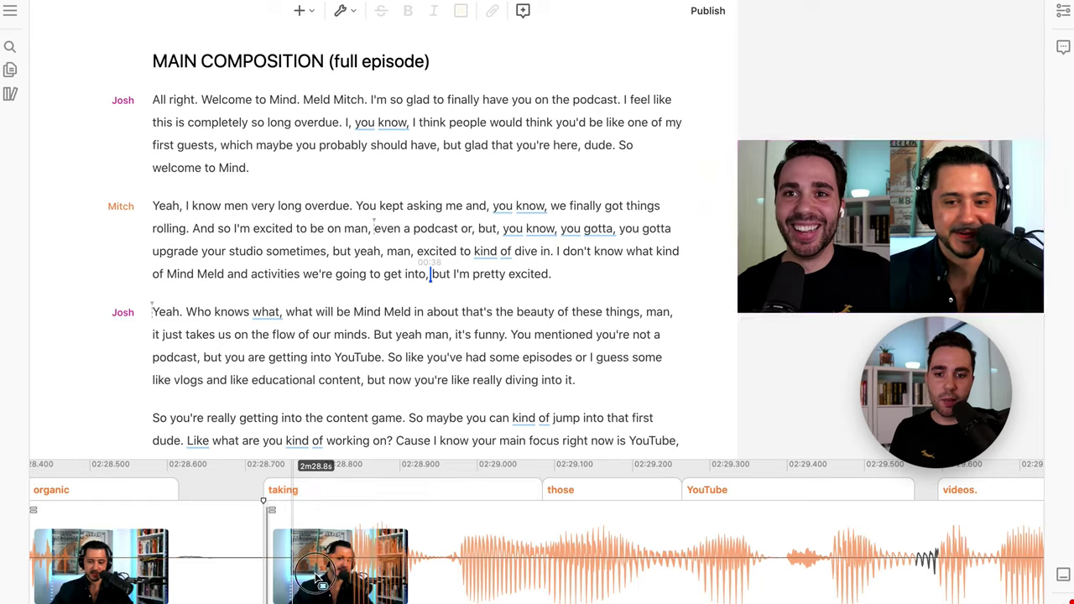
{"action": "left_click", "coordinate": [317, 578]}
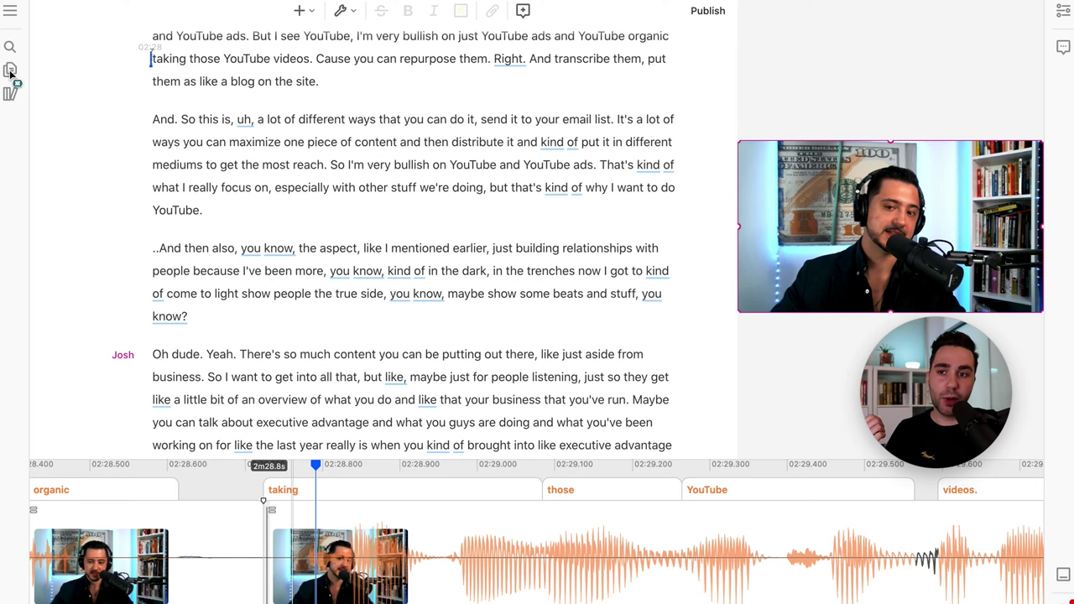
Step: Reopen the MAIN COMPOSITION (full episode) script and examine the pause after "Right." around 2m31s
{"action": "mouse_move", "coordinate": [10, 74]}
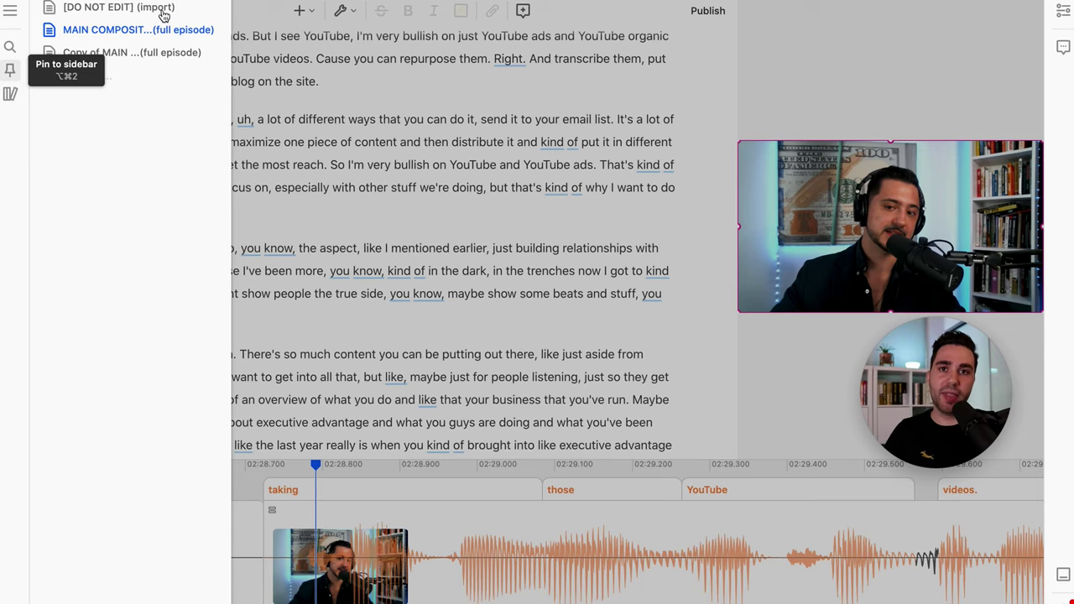
{"action": "left_click", "coordinate": [168, 29]}
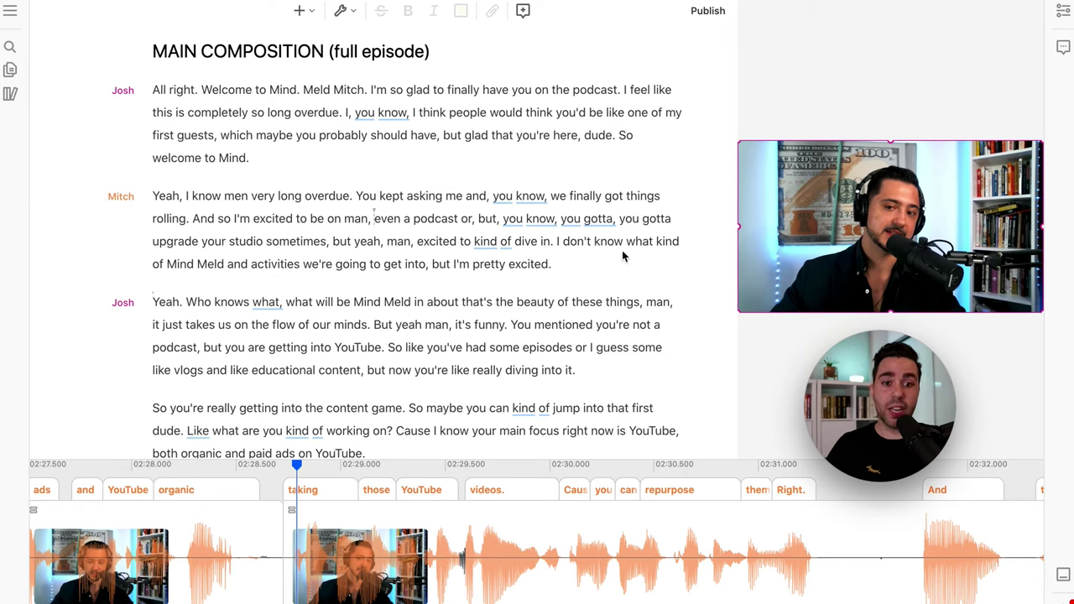
{"action": "scroll", "coordinate": [314, 552], "scroll_direction": "down", "scroll_amount": 3}
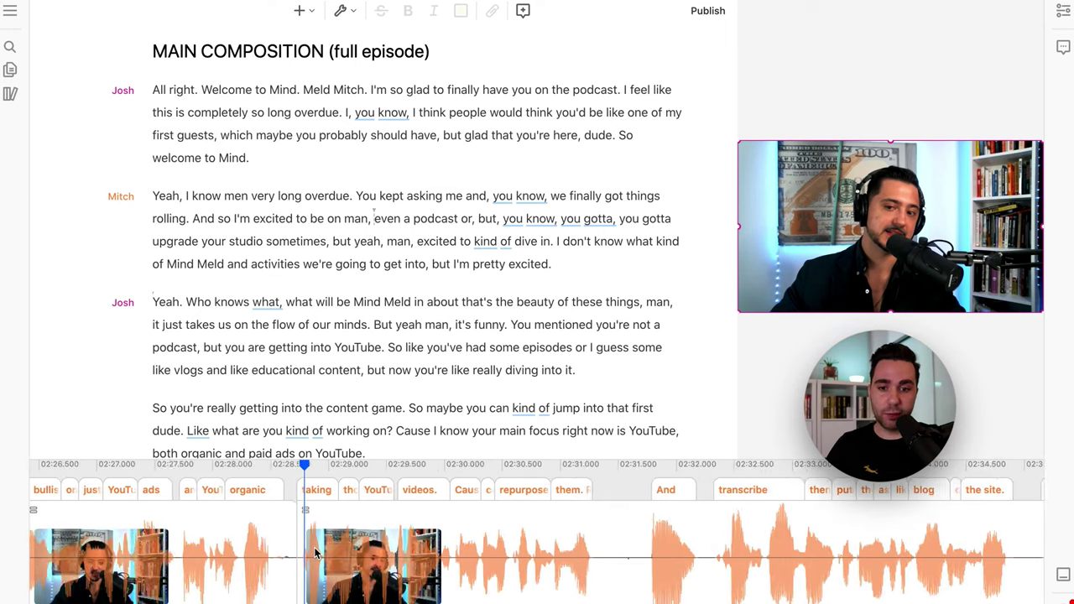
{"action": "scroll", "coordinate": [315, 552], "scroll_direction": "up", "scroll_amount": 1}
{"action": "left_click", "coordinate": [672, 537]}
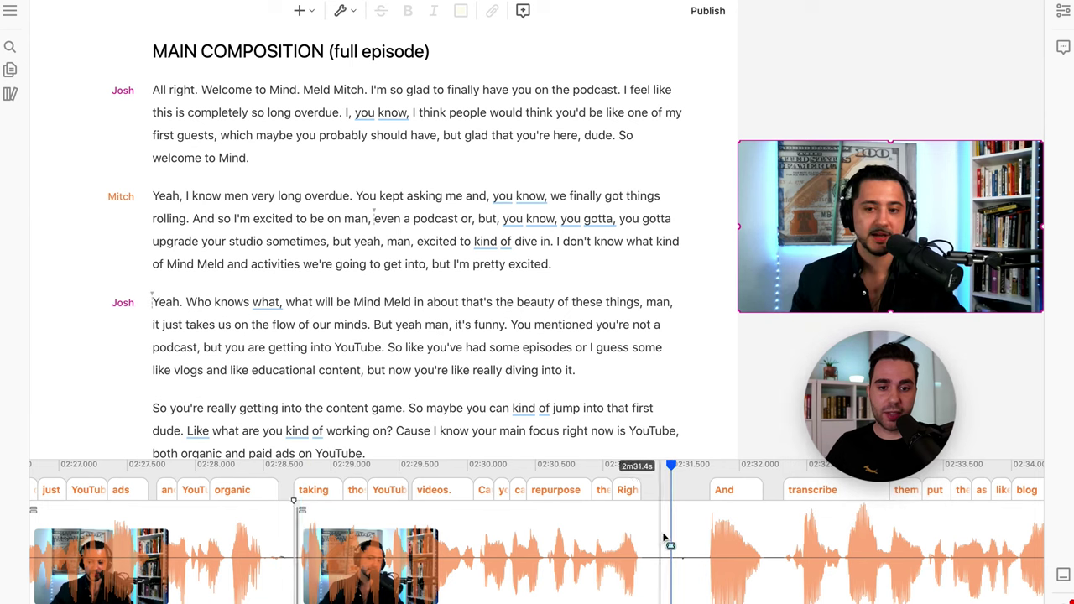
{"action": "left_click_drag", "start_coordinate": [692, 504], "coordinate": [632, 544]}
{"action": "left_click", "coordinate": [633, 546]}
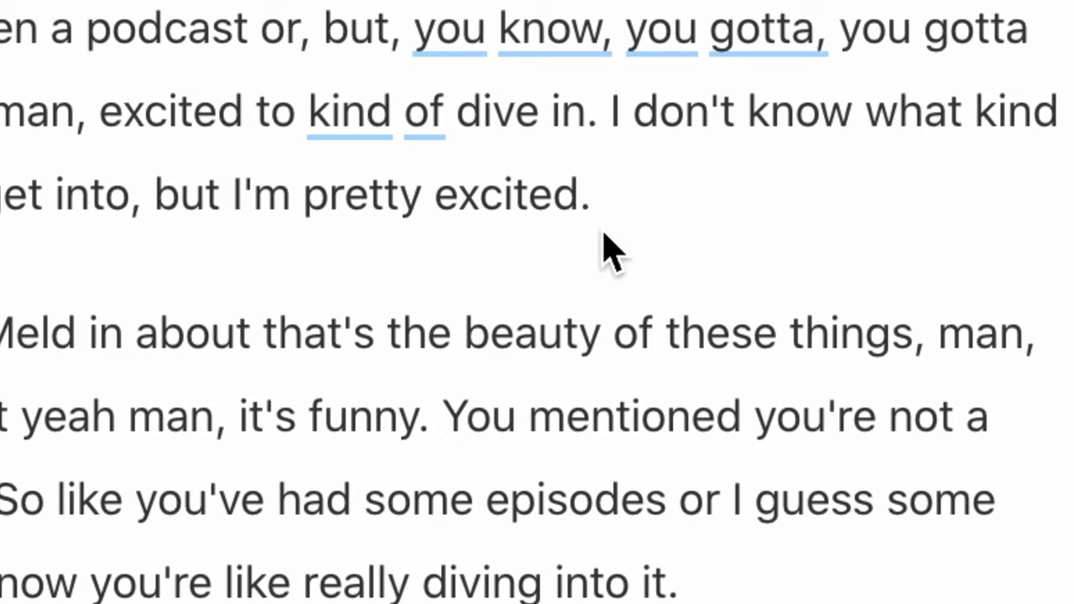
{"action": "key", "text": "q"}
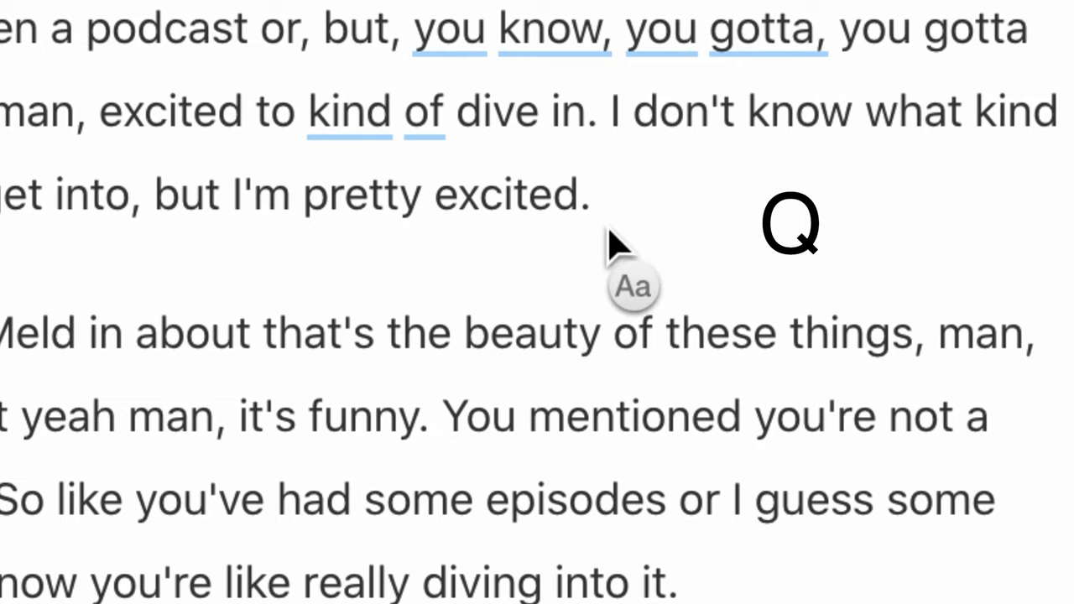
{"action": "key", "text": "w"}
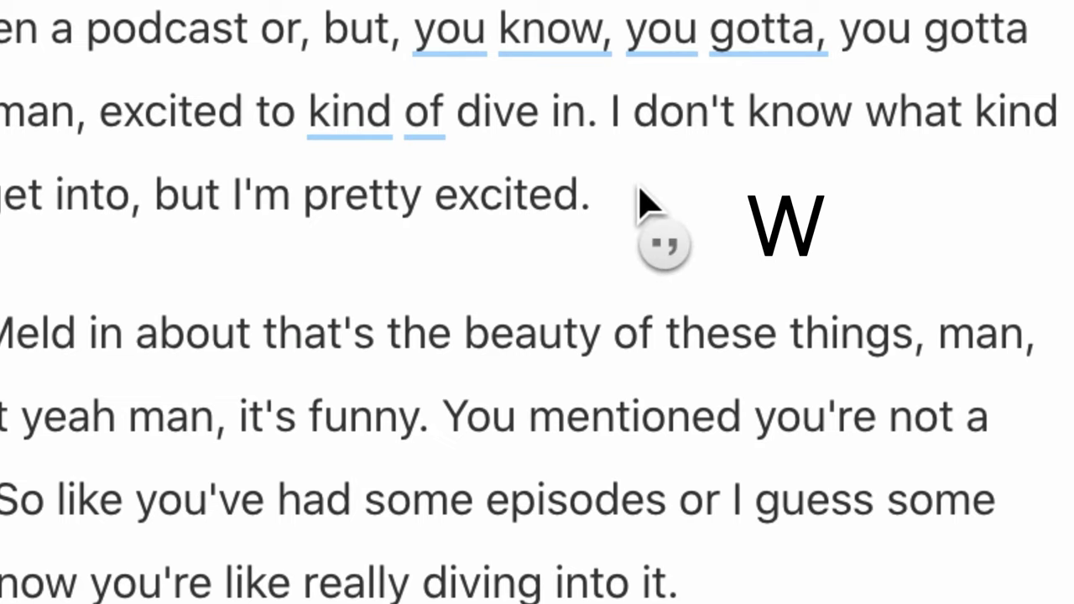
{"action": "key", "text": "e"}
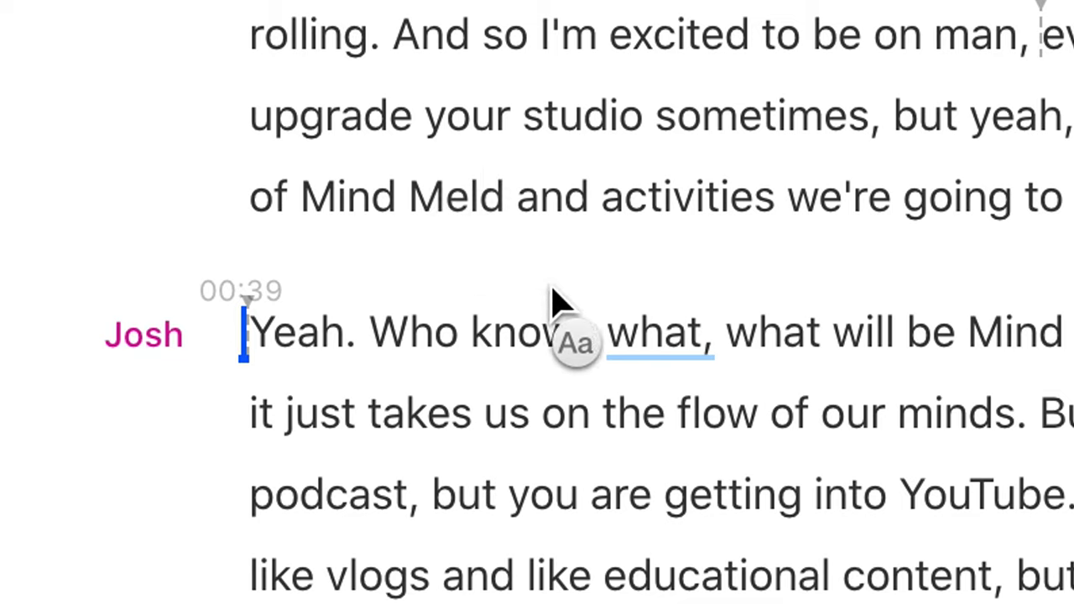
{"action": "left_click", "coordinate": [453, 216]}
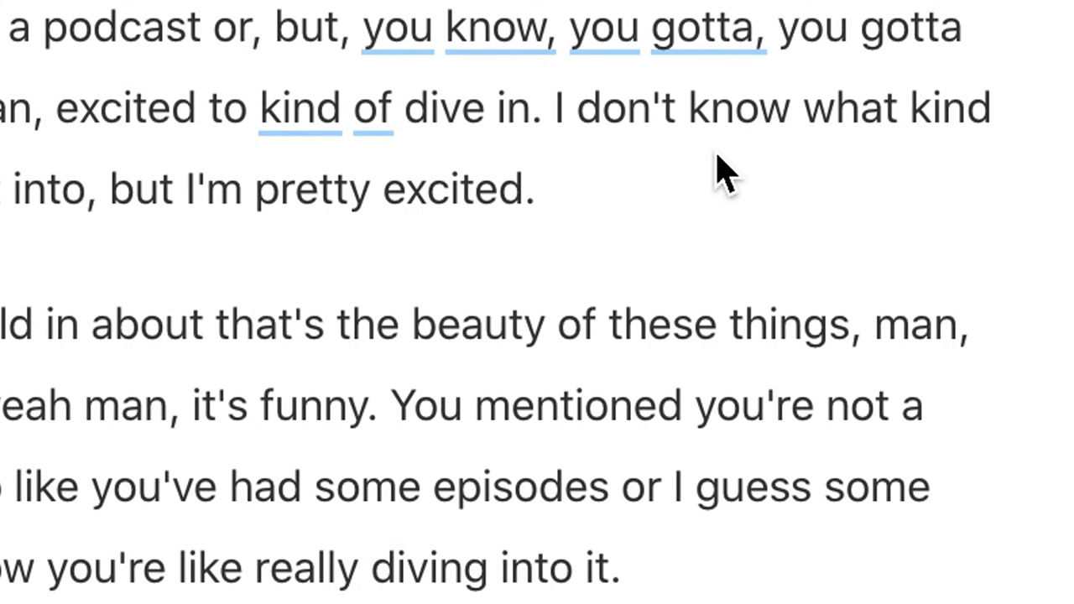
{"action": "key", "text": "e"}
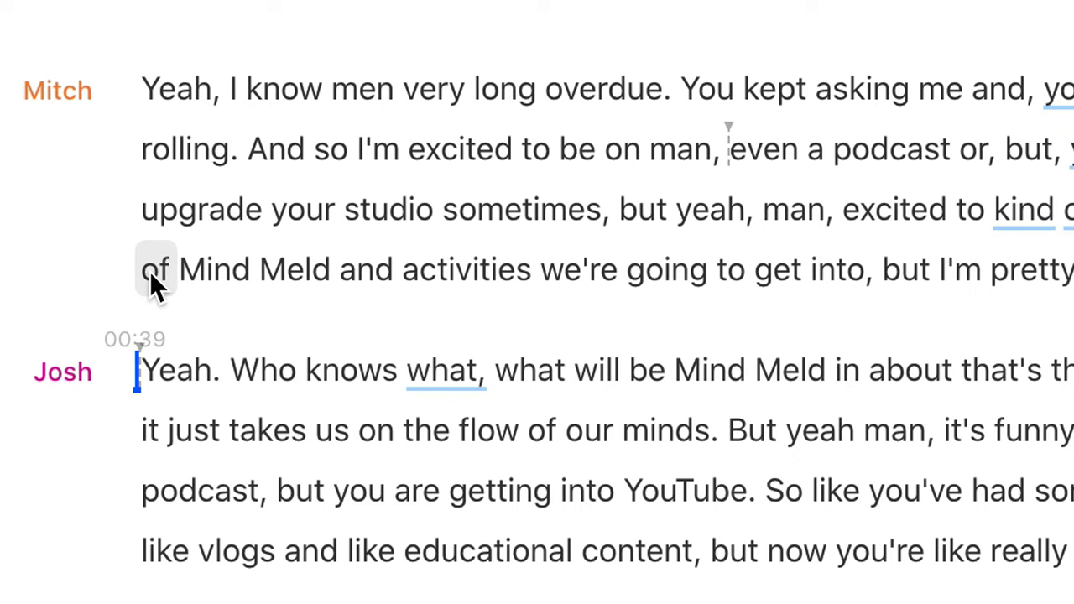
Step: Play the line "of Mind Meld and activities we're going to get into" from about 36 seconds to check its wording
{"action": "left_click", "coordinate": [149, 271]}
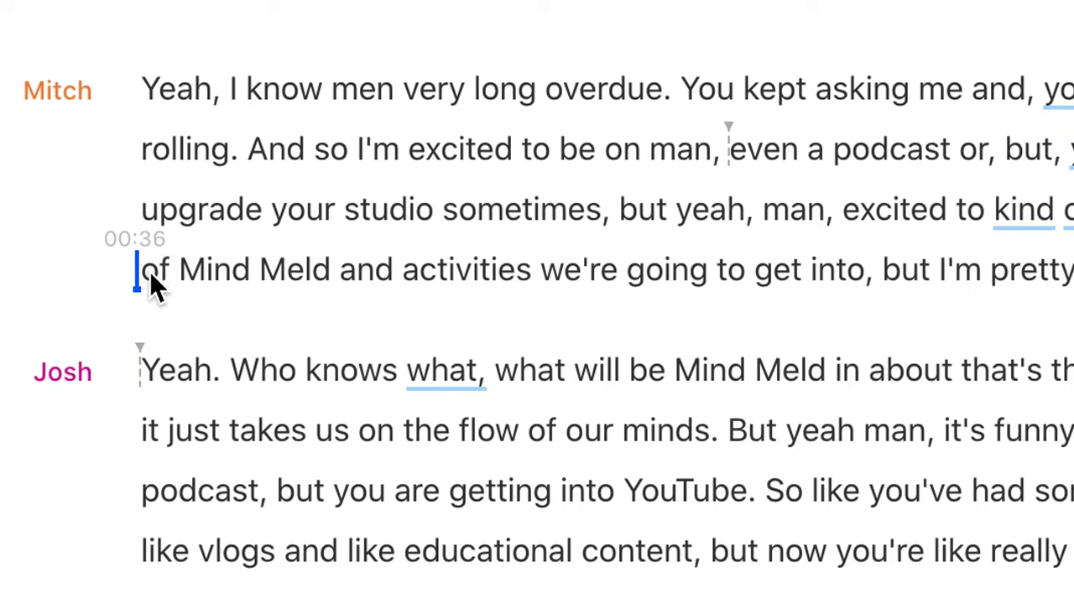
{"action": "key", "text": "space"}
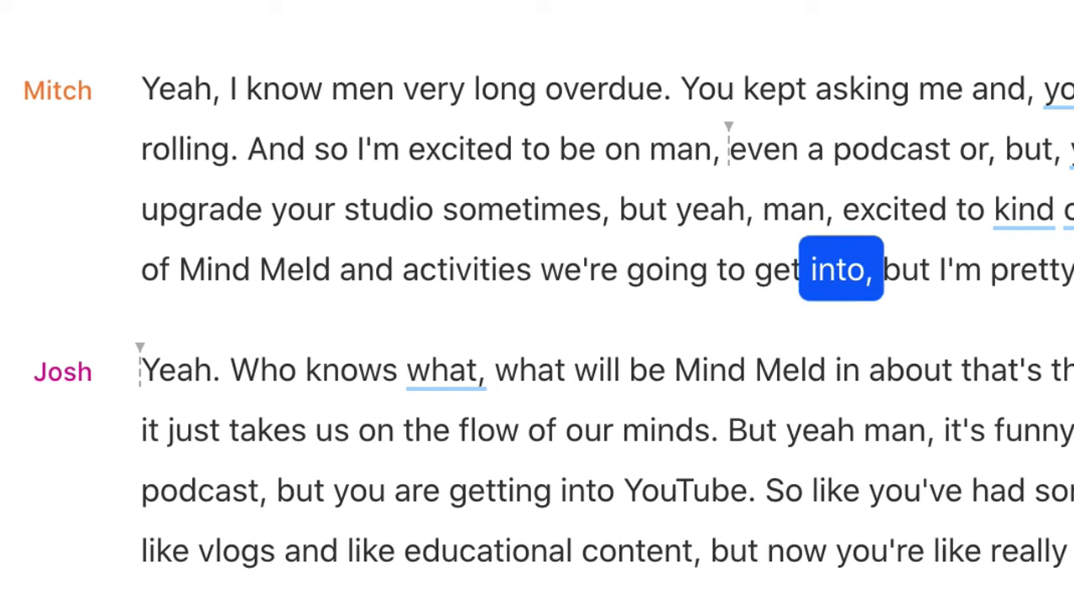
{"action": "left_click", "coordinate": [181, 273]}
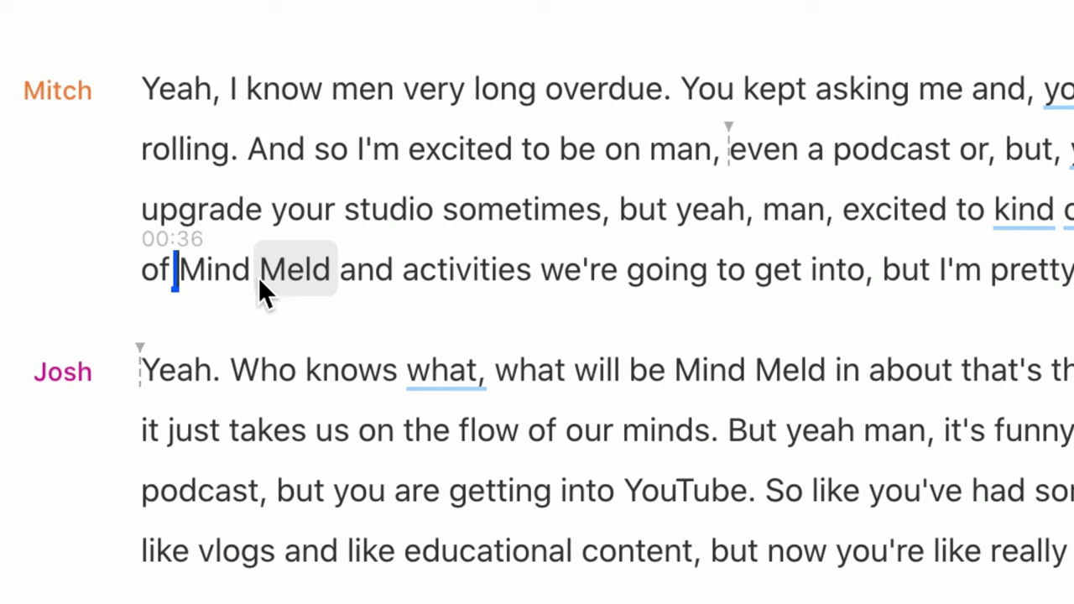
Step: Correct the transcript words "Meld and" to "Melding" so the phrase reads "Mind Melding activities"
{"action": "left_click_drag", "start_coordinate": [259, 275], "coordinate": [405, 275]}
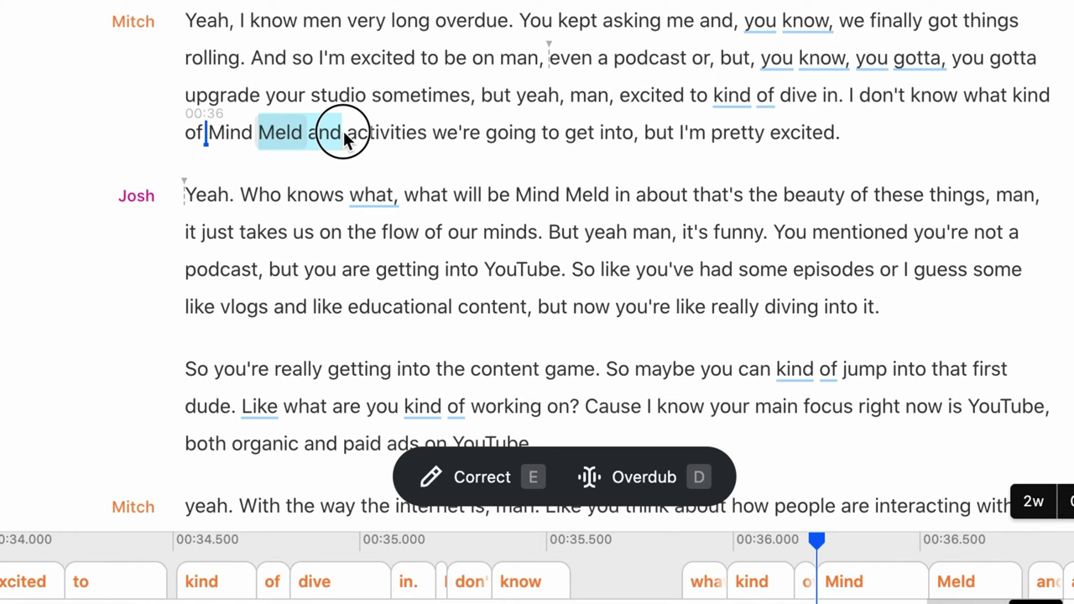
{"action": "key", "text": "e"}
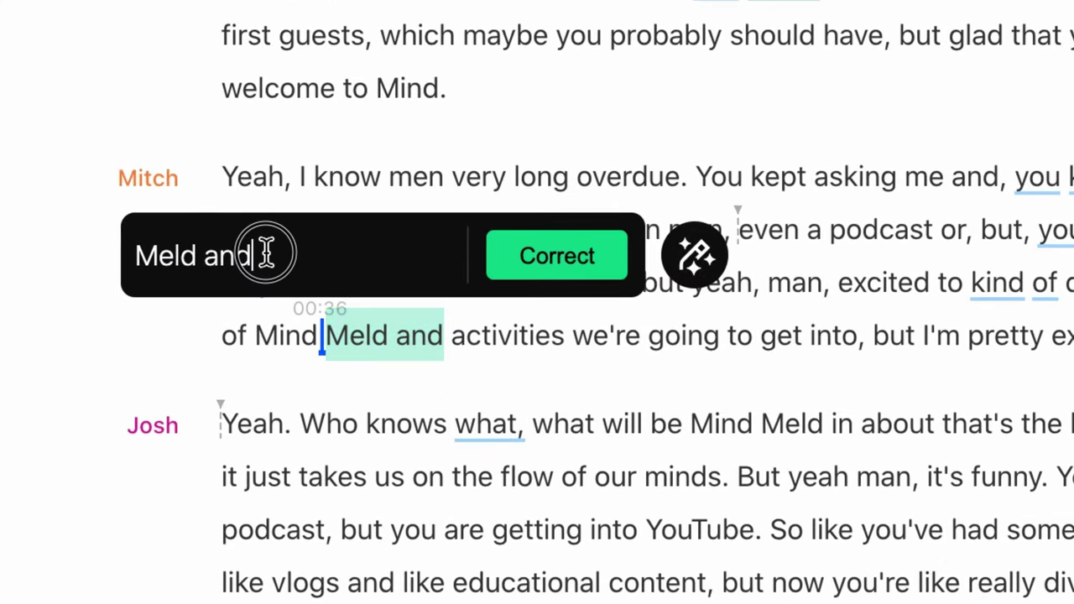
{"action": "double_click", "coordinate": [266, 252]}
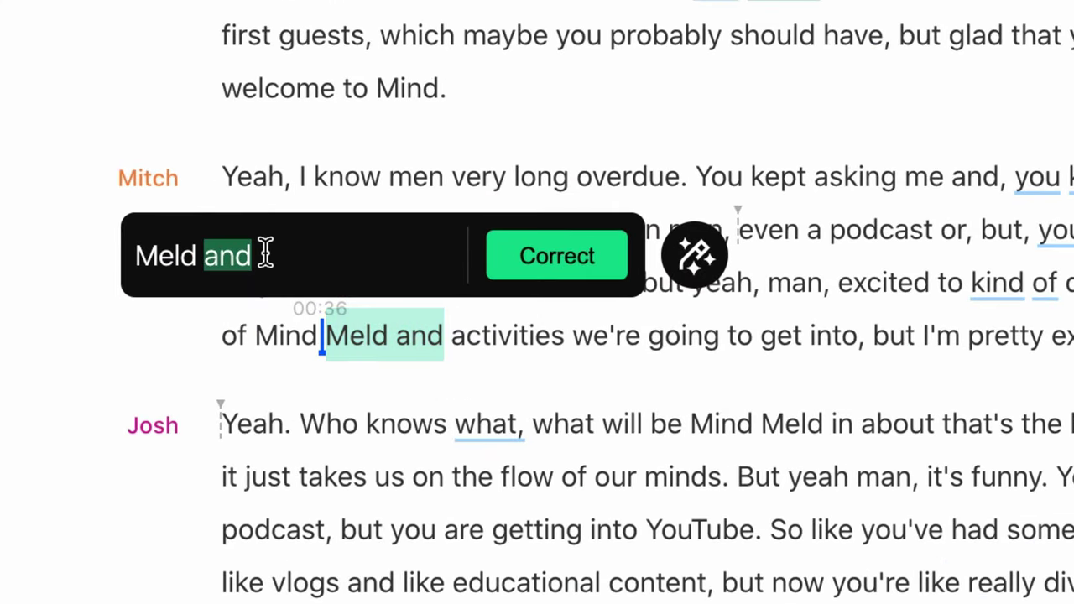
{"action": "key", "text": "BackSpace"}
{"action": "key", "text": "BackSpace"}
{"action": "type", "text": "ing"}
{"action": "key", "text": "Return"}
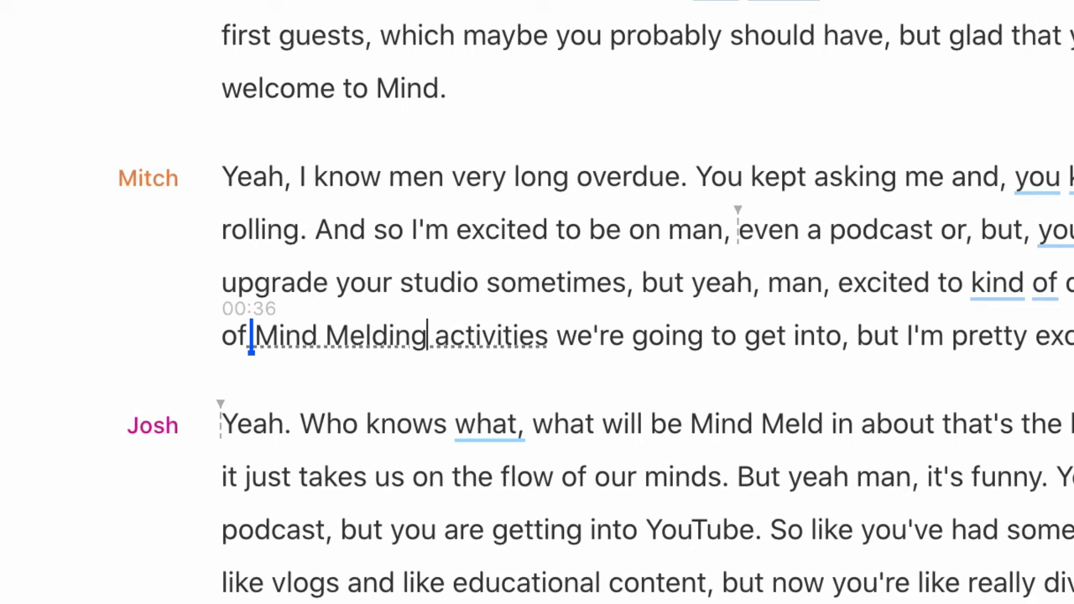
{"action": "left_click", "coordinate": [354, 339]}
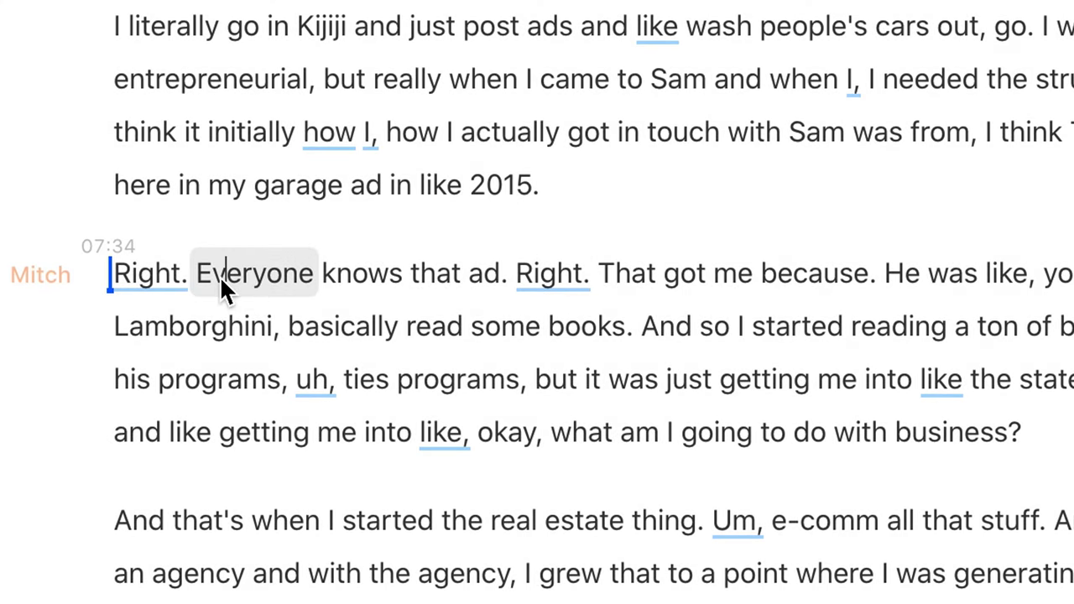
Step: Fix the line "Everyone knows that ad. Right." to read "ad, right." by lowercasing "Right" and changing the period to a comma
{"action": "left_click", "coordinate": [220, 276]}
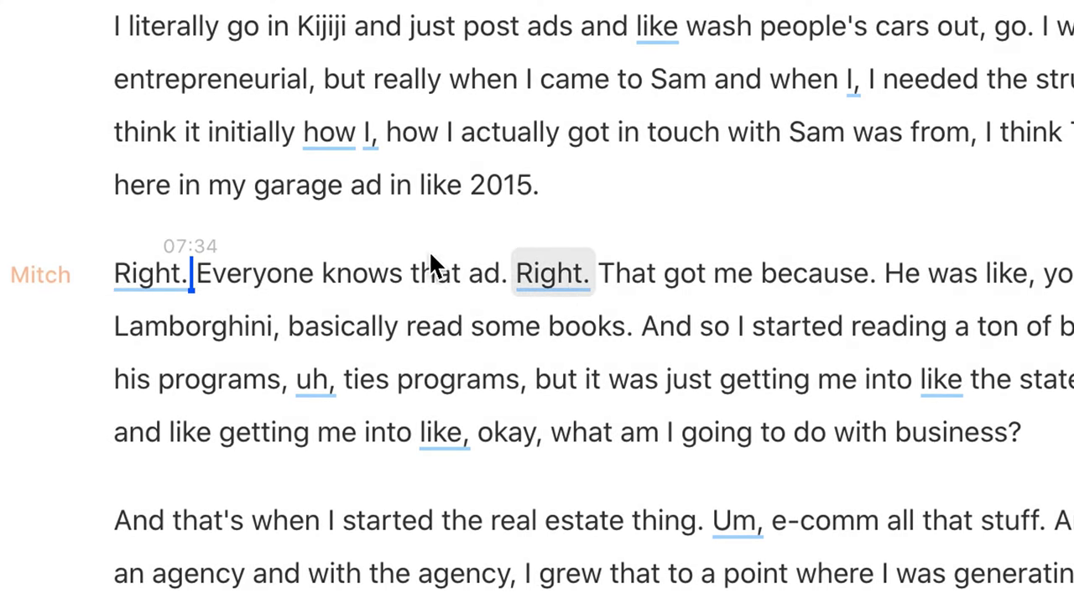
{"action": "left_click", "coordinate": [573, 281]}
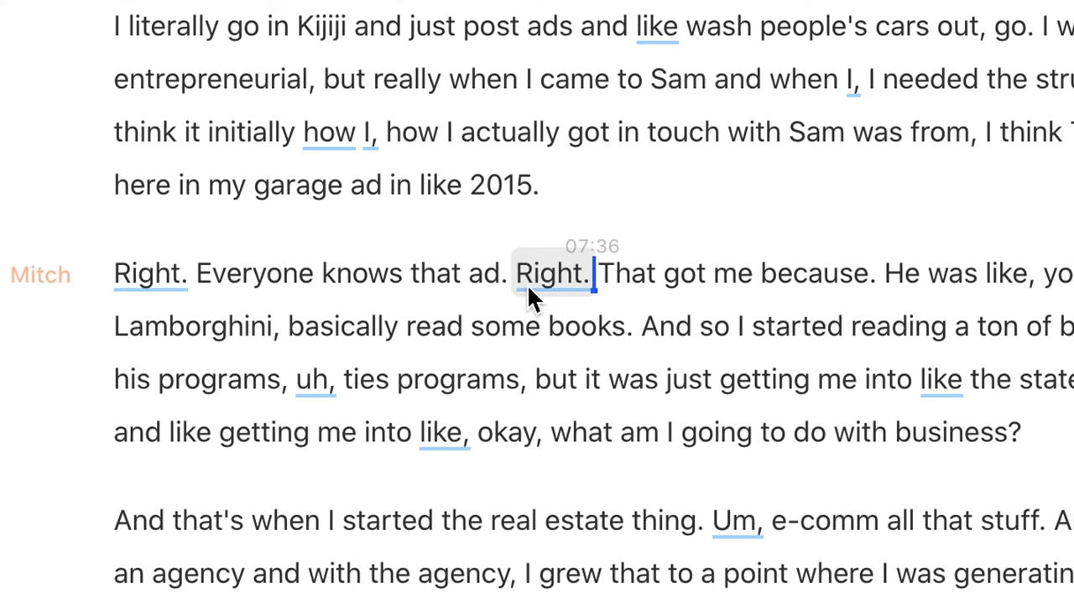
{"action": "mouse_move", "coordinate": [527, 283]}
{"action": "key", "text": "q"}
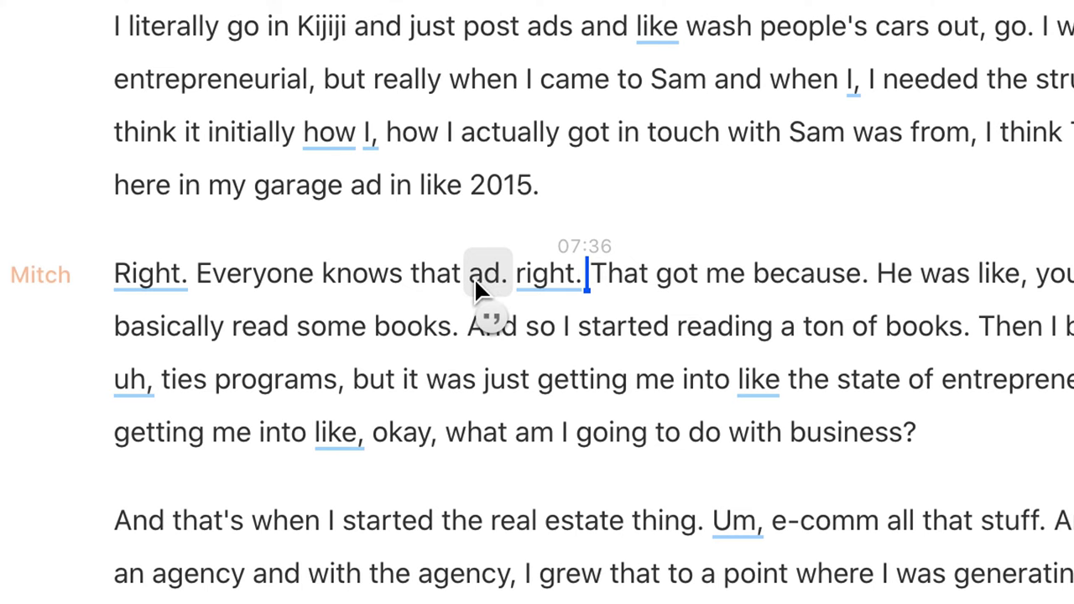
{"action": "left_click", "coordinate": [485, 277]}
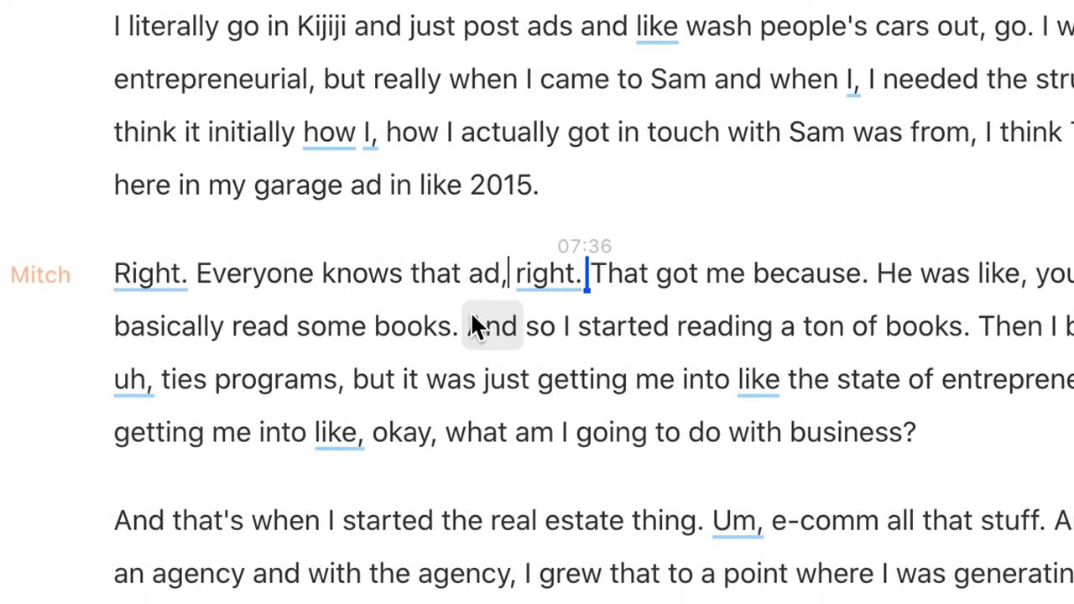
Step: Remove the commas after "like" and "okay" in the line "getting me into like, okay, what am I going to do"
{"action": "left_click", "coordinate": [359, 432]}
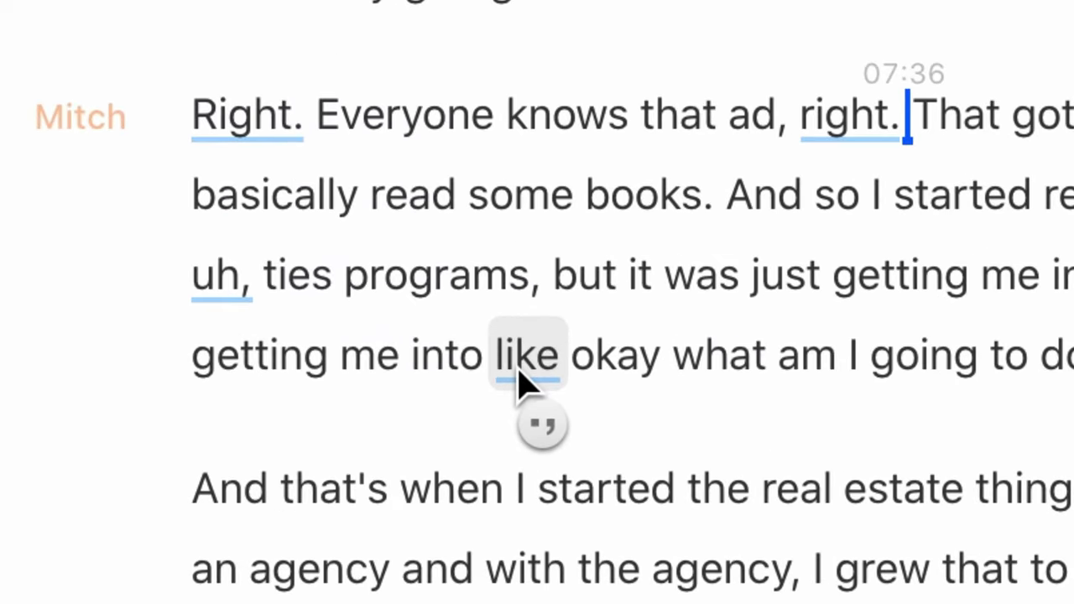
{"action": "left_click", "coordinate": [518, 381]}
{"action": "left_click", "coordinate": [518, 380]}
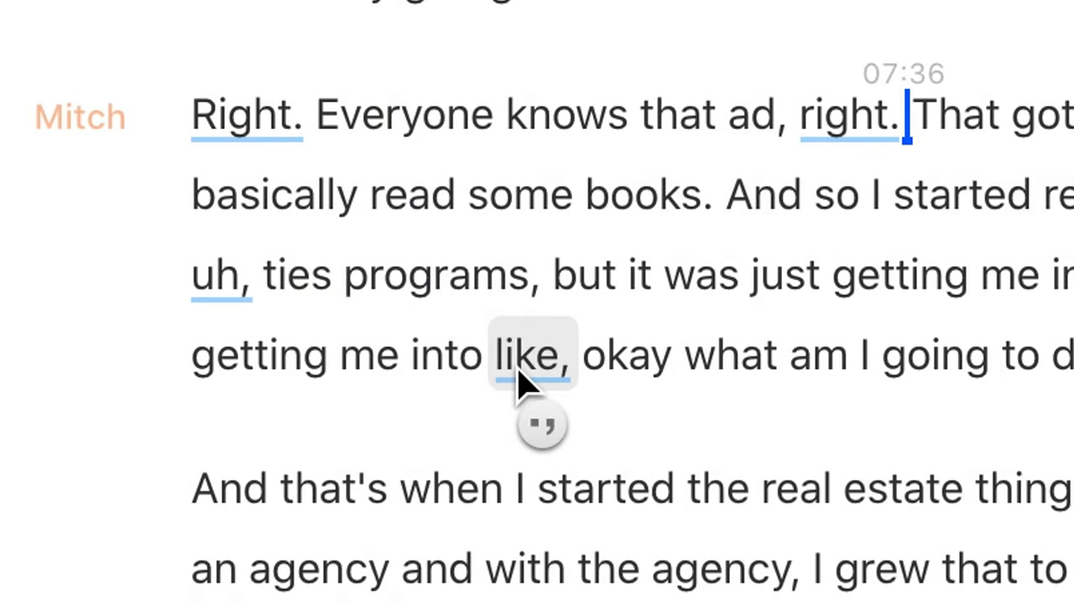
{"action": "left_click", "coordinate": [518, 381]}
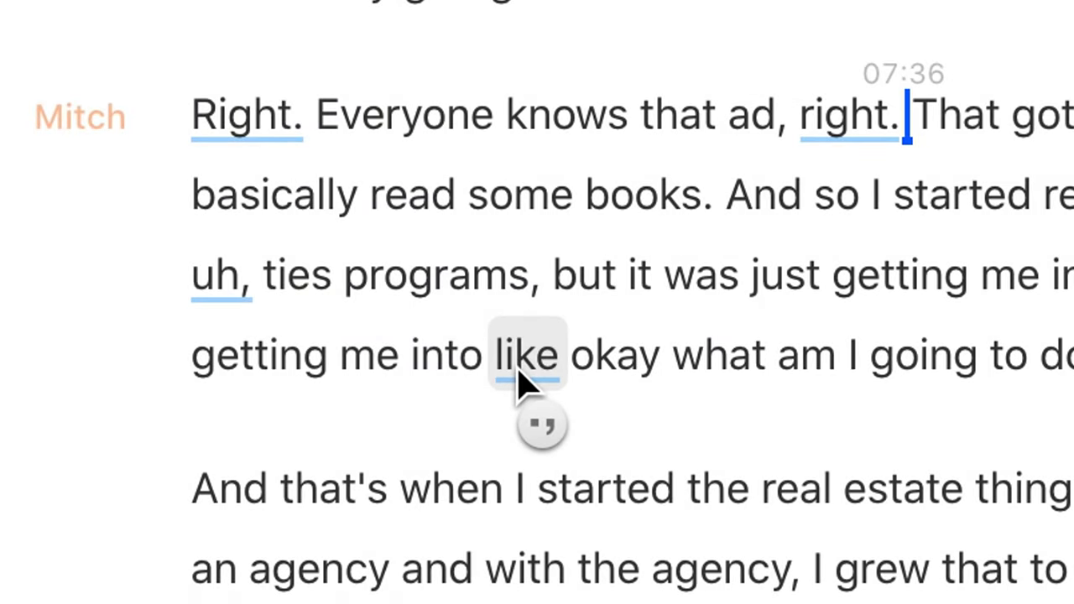
{"action": "left_click", "coordinate": [215, 295]}
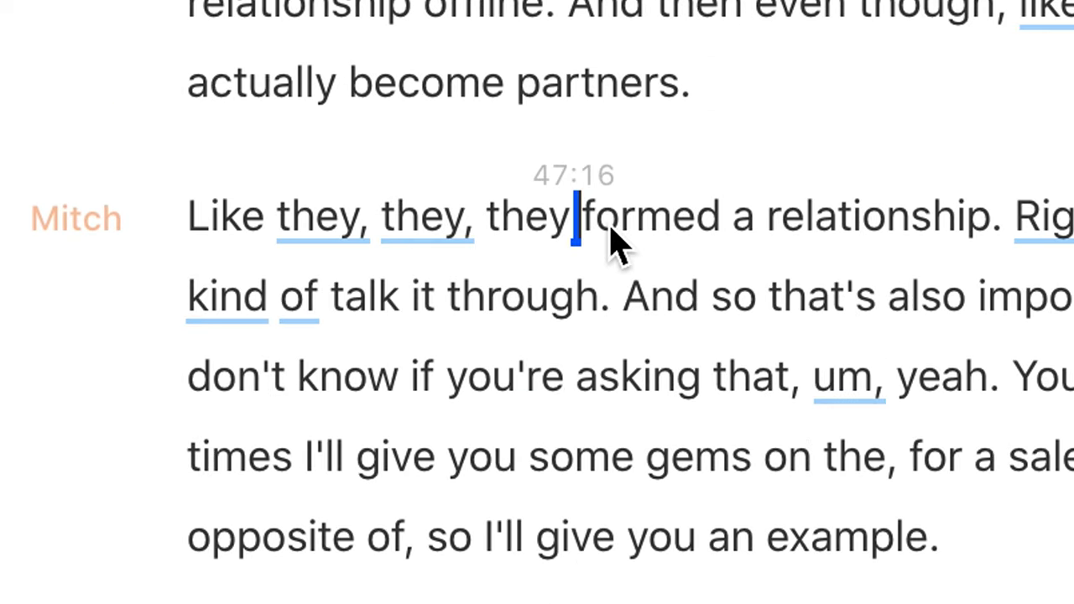
Step: Try deleting the stumble "Like they, they," before "they formed a relationship" in the transcript, check the cut, and undo it
{"action": "left_click", "coordinate": [188, 228]}
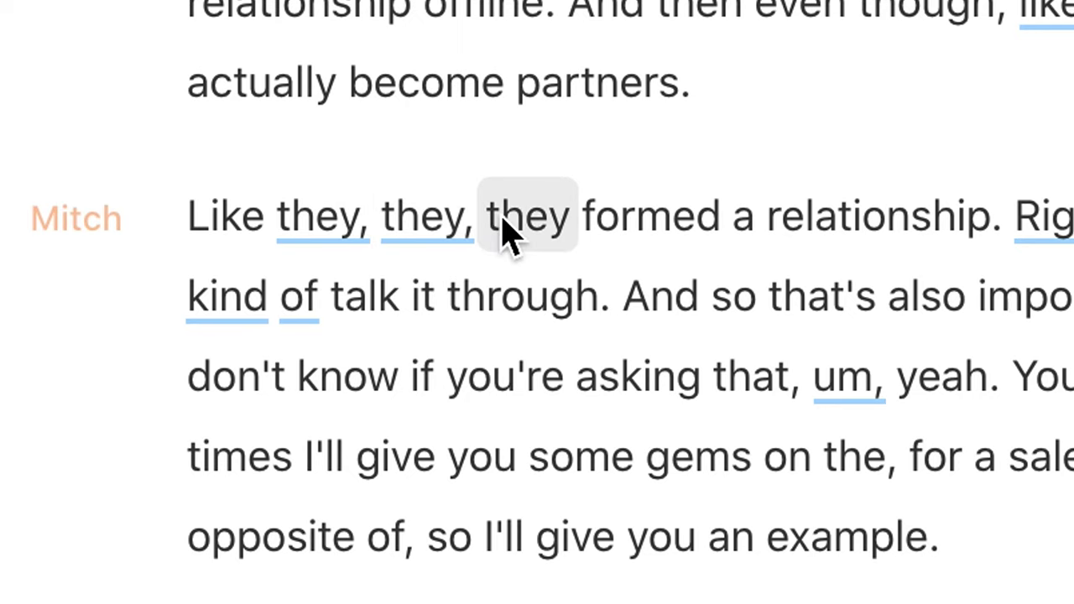
{"action": "left_click_drag", "start_coordinate": [475, 223], "coordinate": [199, 210]}
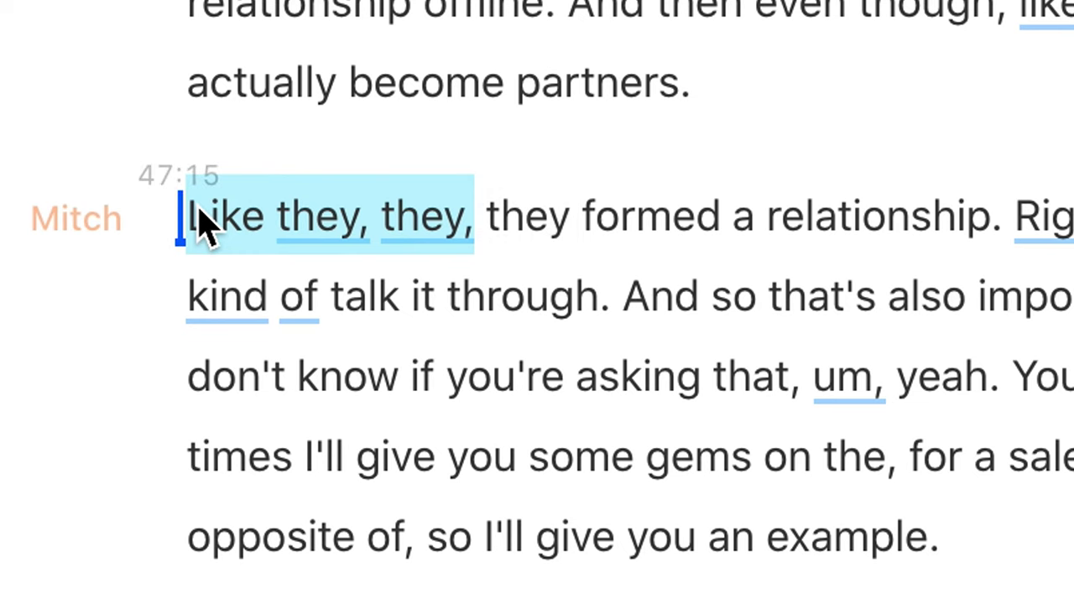
{"action": "key", "text": "BackSpace"}
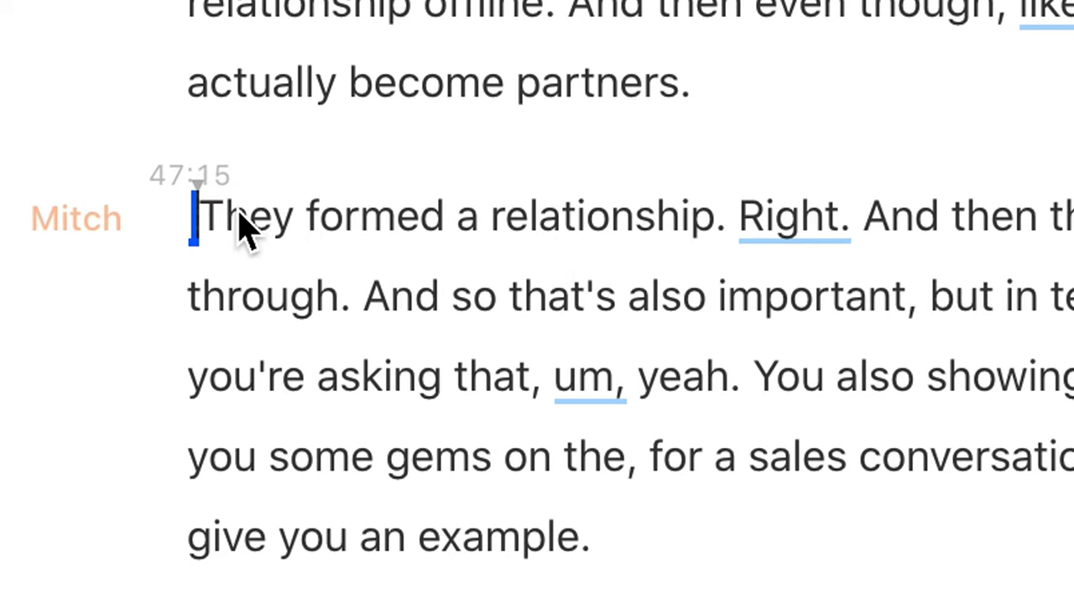
{"action": "key", "text": "alt+Right"}
{"action": "key", "text": "alt+Right"}
{"action": "key", "text": "alt+Right"}
{"action": "key", "text": "super+z"}
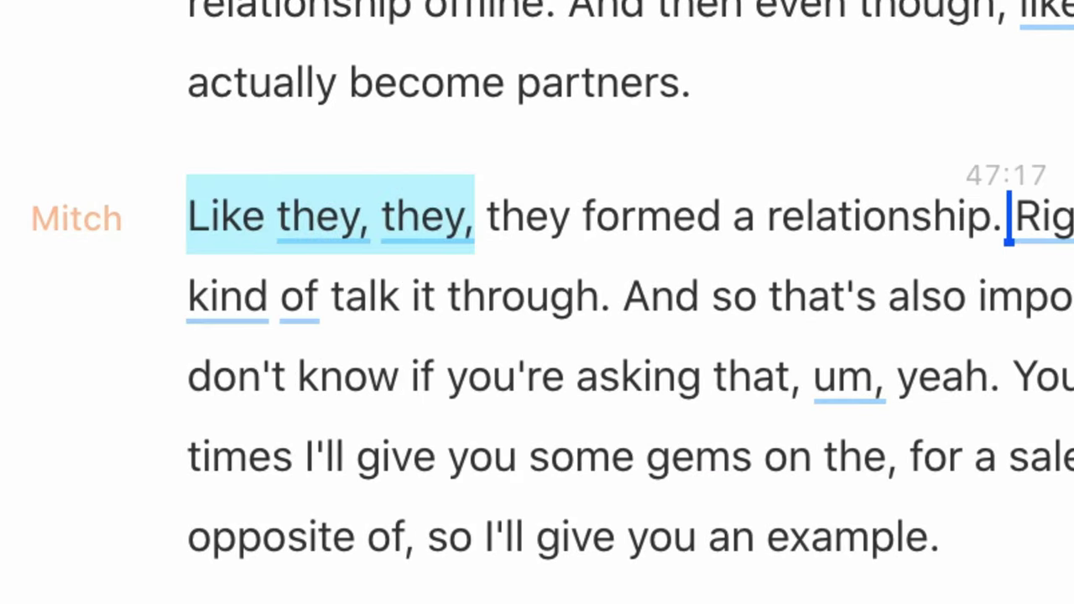
Step: Try cutting the repeated "they, they," after "Like" around 47m15s directly in the timeline, and undo the cut
{"action": "left_click", "coordinate": [343, 84]}
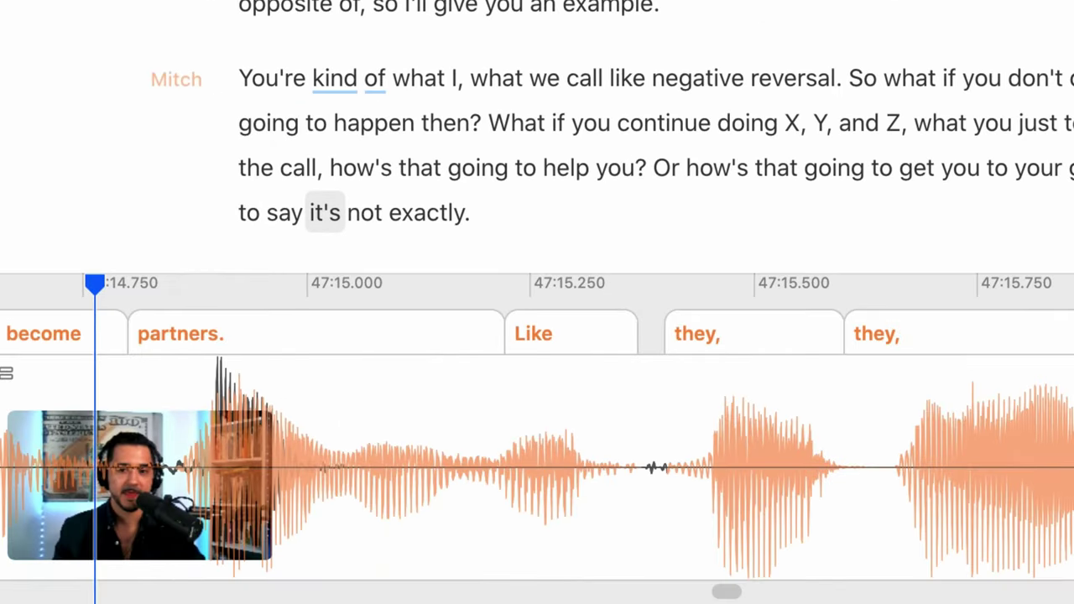
{"action": "left_click_drag", "start_coordinate": [993, 342], "coordinate": [701, 343]}
{"action": "left_click", "coordinate": [441, 450]}
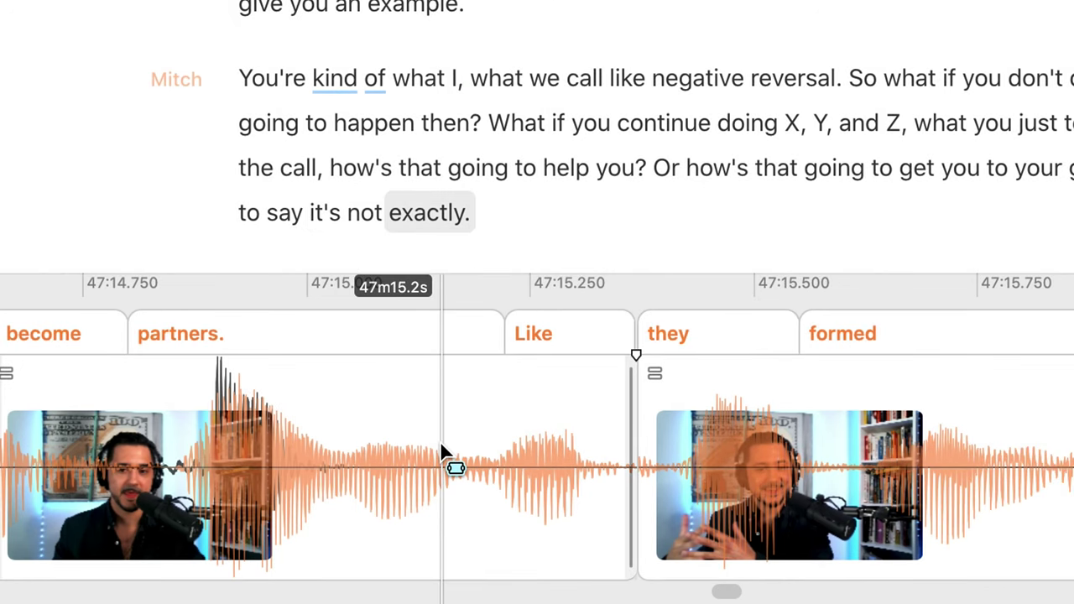
{"action": "key", "text": "super+z"}
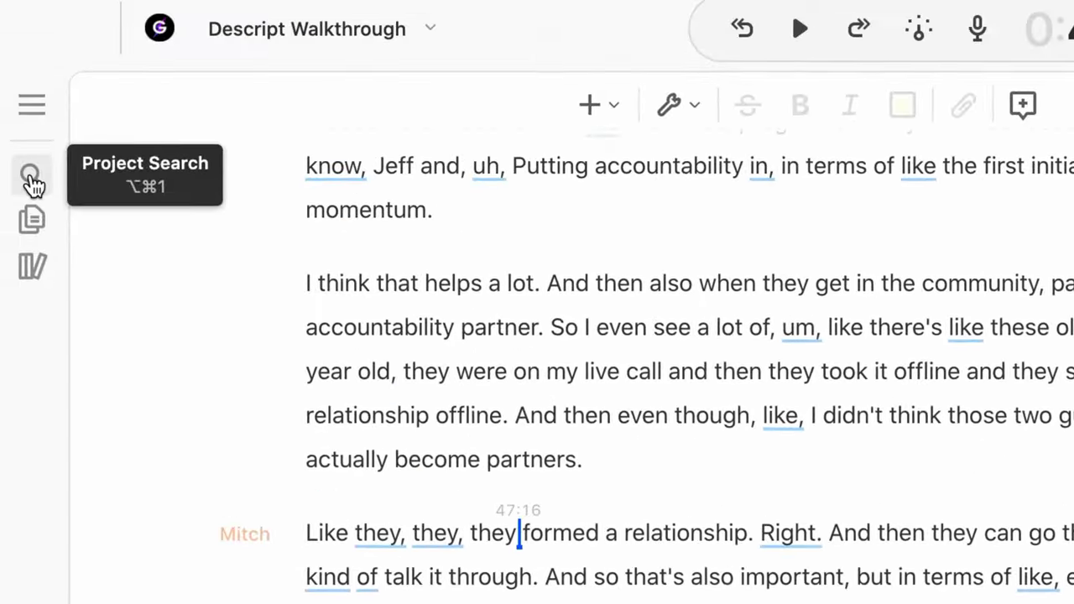
Step: Search the whole project for filler words
{"action": "left_click", "coordinate": [29, 180]}
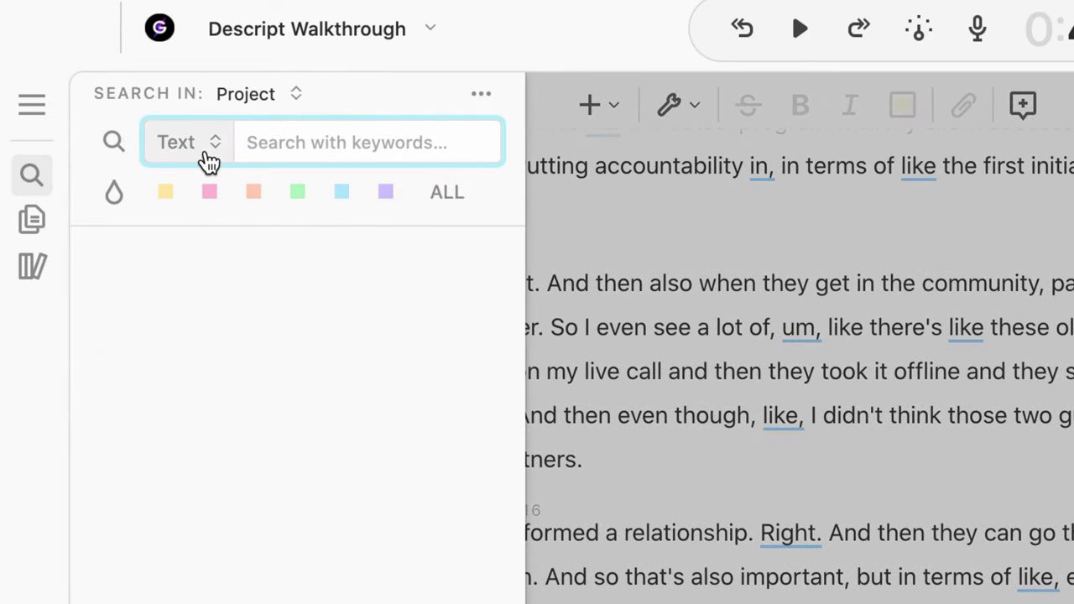
{"action": "left_click", "coordinate": [208, 160]}
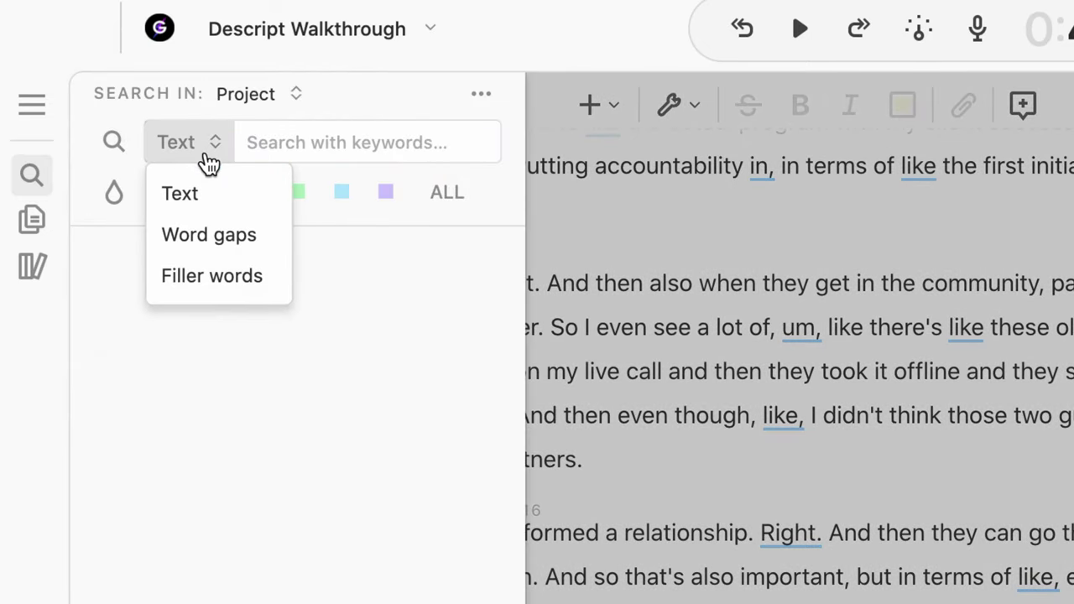
{"action": "left_click", "coordinate": [204, 280]}
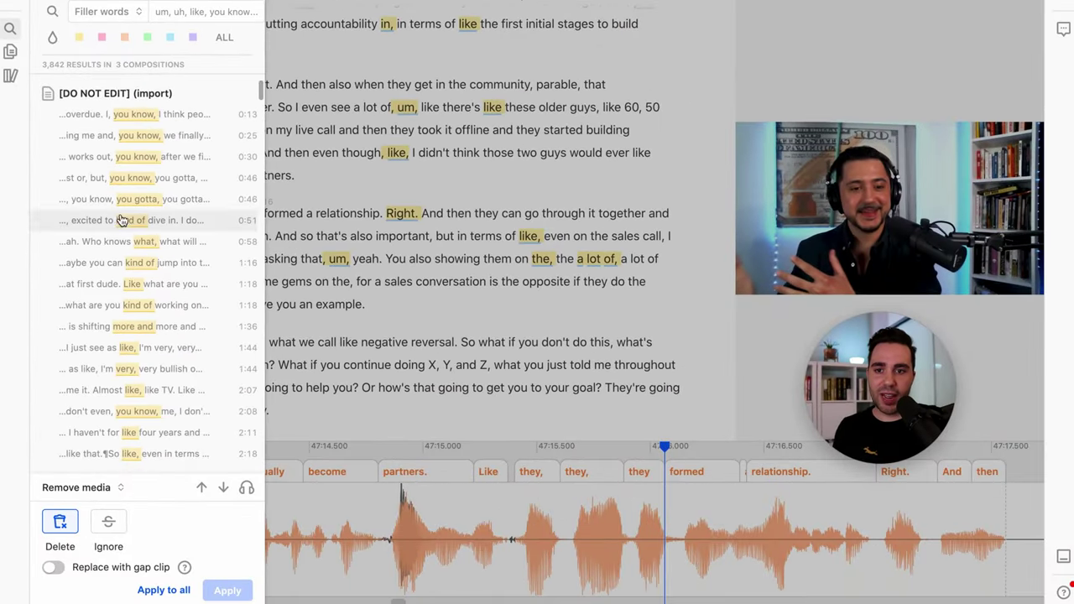
Step: Review the found filler words and apply Ignore to all of them across the project
{"action": "scroll", "coordinate": [126, 220], "scroll_direction": "down", "scroll_amount": 10}
{"action": "scroll", "coordinate": [128, 220], "scroll_direction": "down", "scroll_amount": 10}
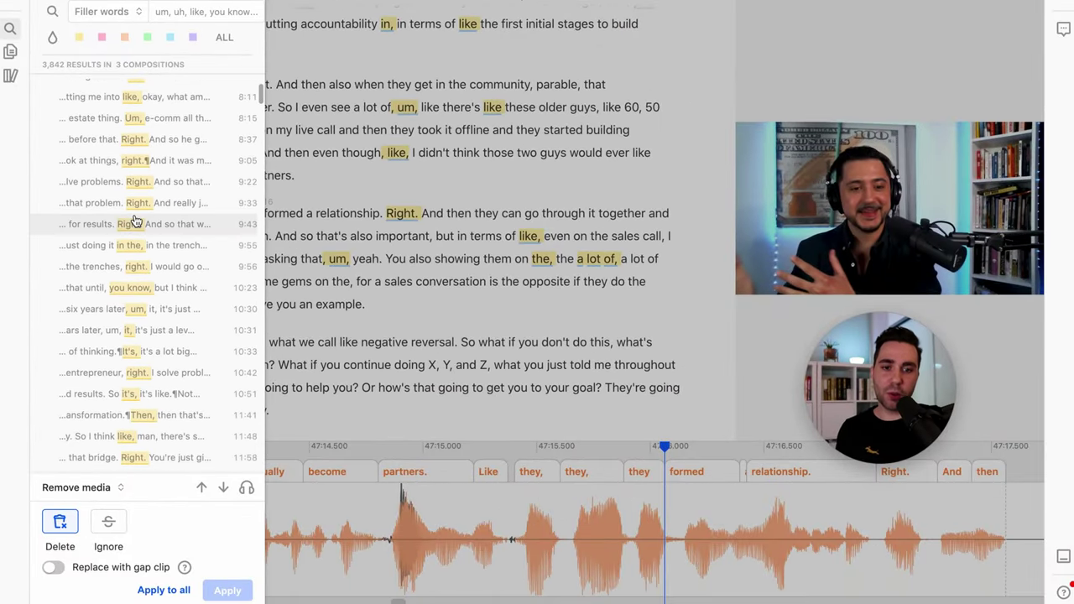
{"action": "scroll", "coordinate": [134, 220], "scroll_direction": "down", "scroll_amount": 10}
{"action": "scroll", "coordinate": [137, 220], "scroll_direction": "down", "scroll_amount": 10}
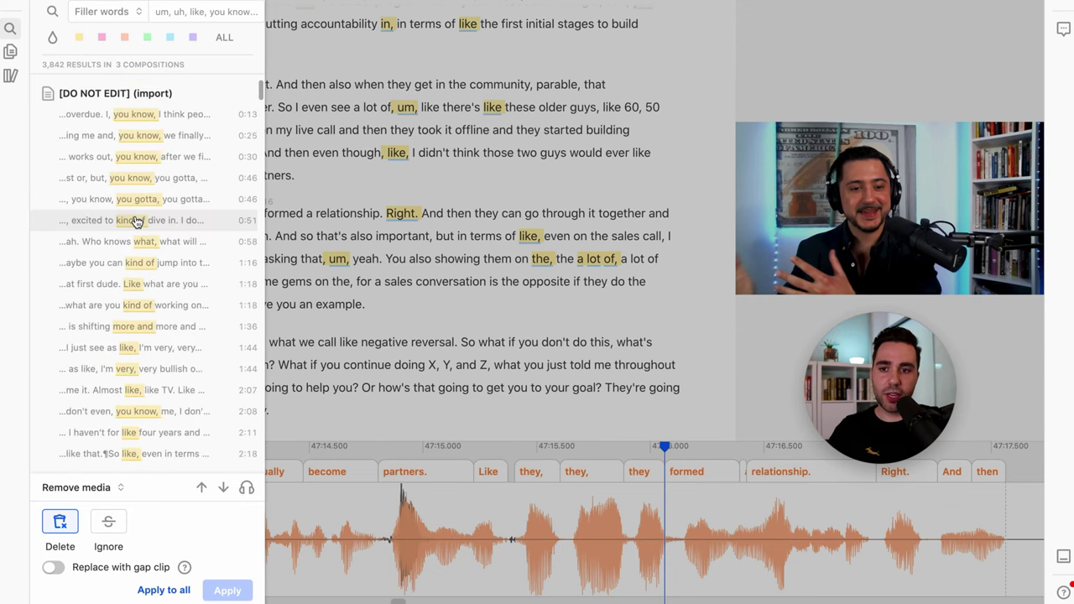
{"action": "scroll", "coordinate": [137, 220], "scroll_direction": "down", "scroll_amount": 10}
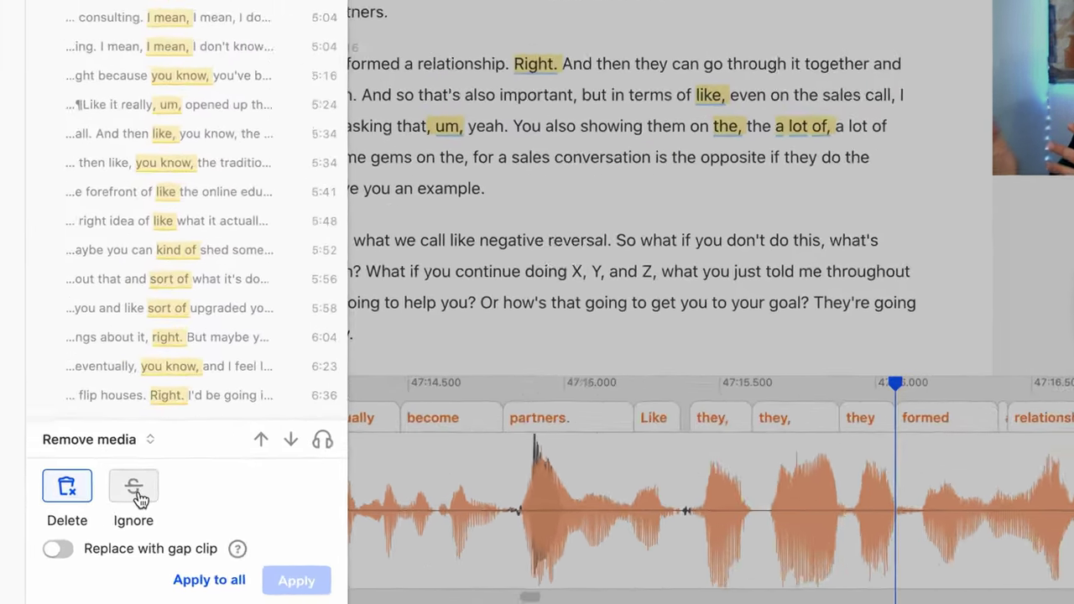
{"action": "left_click", "coordinate": [138, 495]}
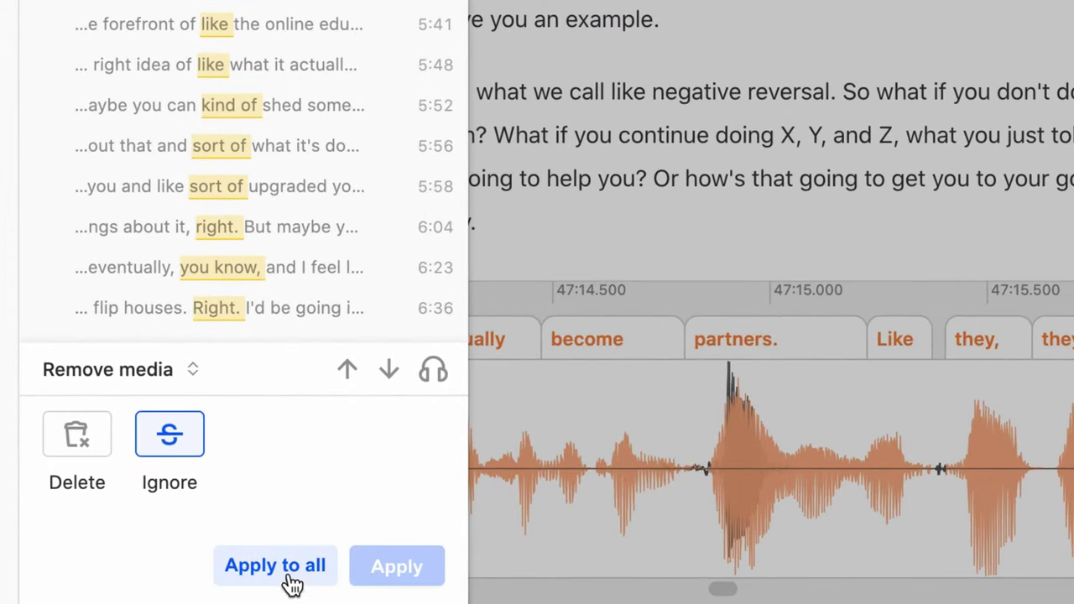
{"action": "left_click", "coordinate": [289, 578]}
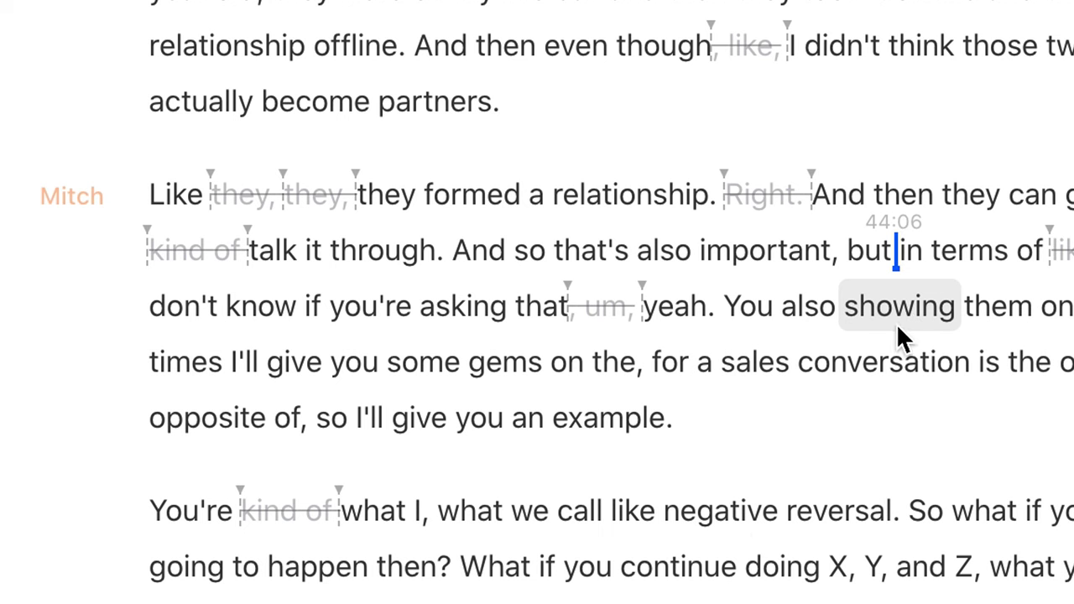
Step: Examine the struck-through filler words in the transcript and the resulting cuts in the timeline around 45m12s
{"action": "scroll", "coordinate": [752, 535], "scroll_direction": "down", "scroll_amount": 10}
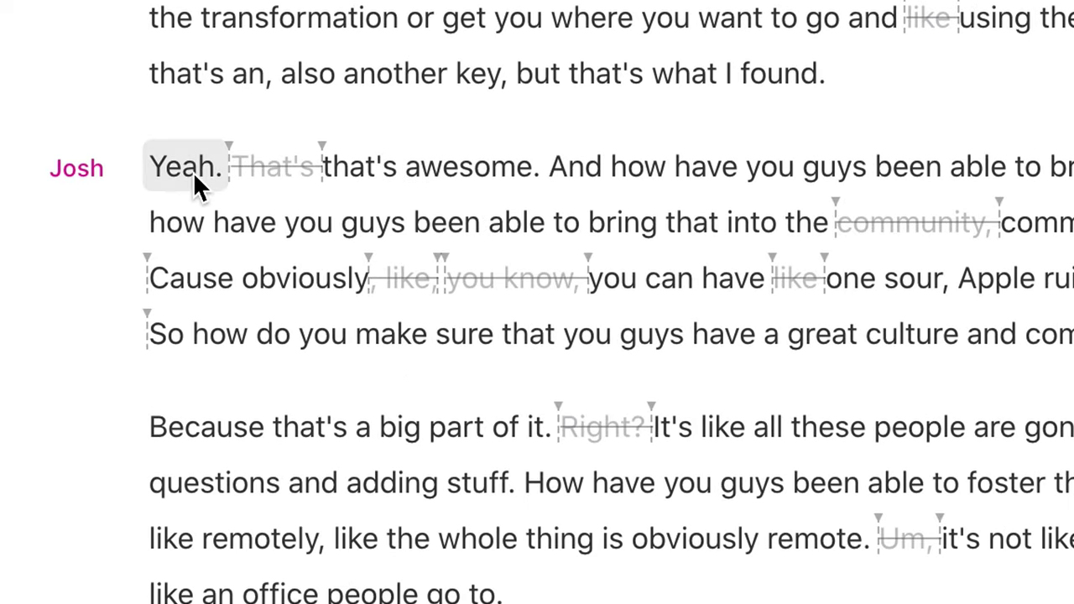
{"action": "scroll", "coordinate": [412, 590], "scroll_direction": "down", "scroll_amount": 6}
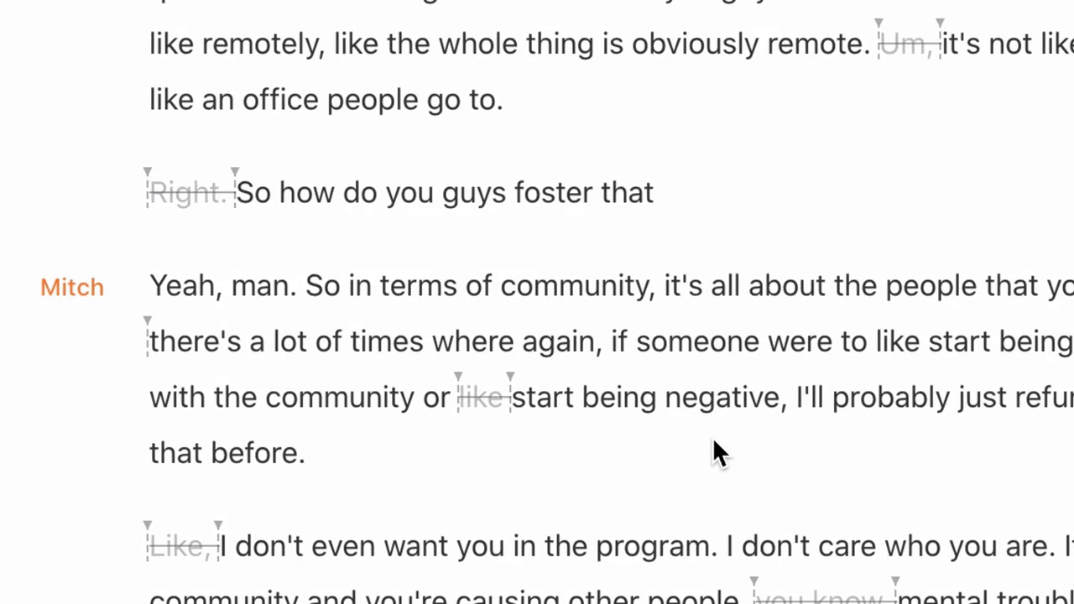
{"action": "scroll", "coordinate": [736, 420], "scroll_direction": "down", "scroll_amount": 6}
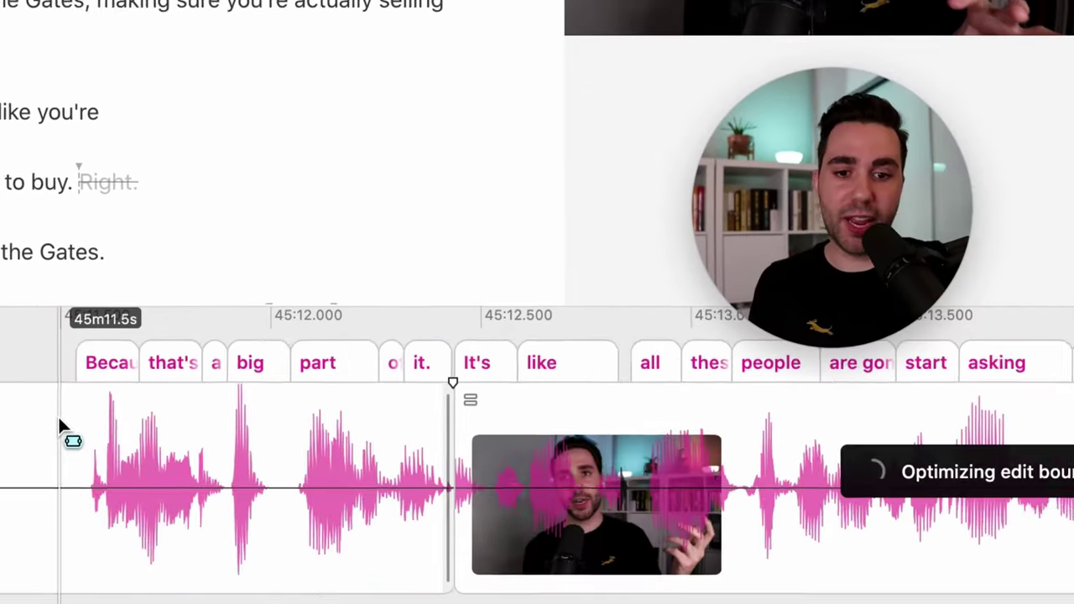
{"action": "scroll", "coordinate": [71, 397], "scroll_direction": "down", "scroll_amount": 5}
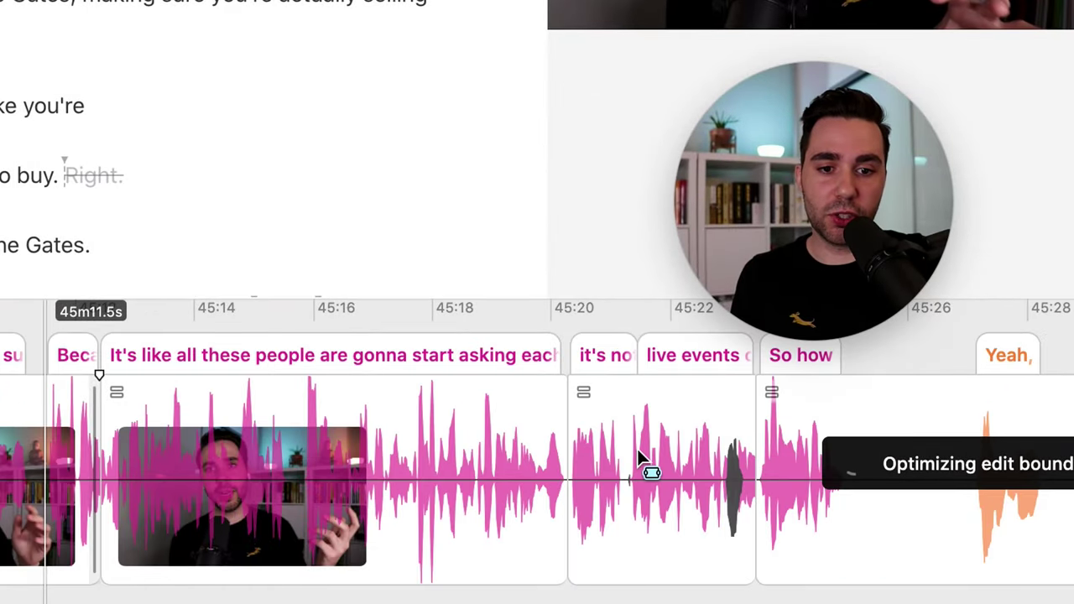
{"action": "scroll", "coordinate": [341, 457], "scroll_direction": "down", "scroll_amount": 5}
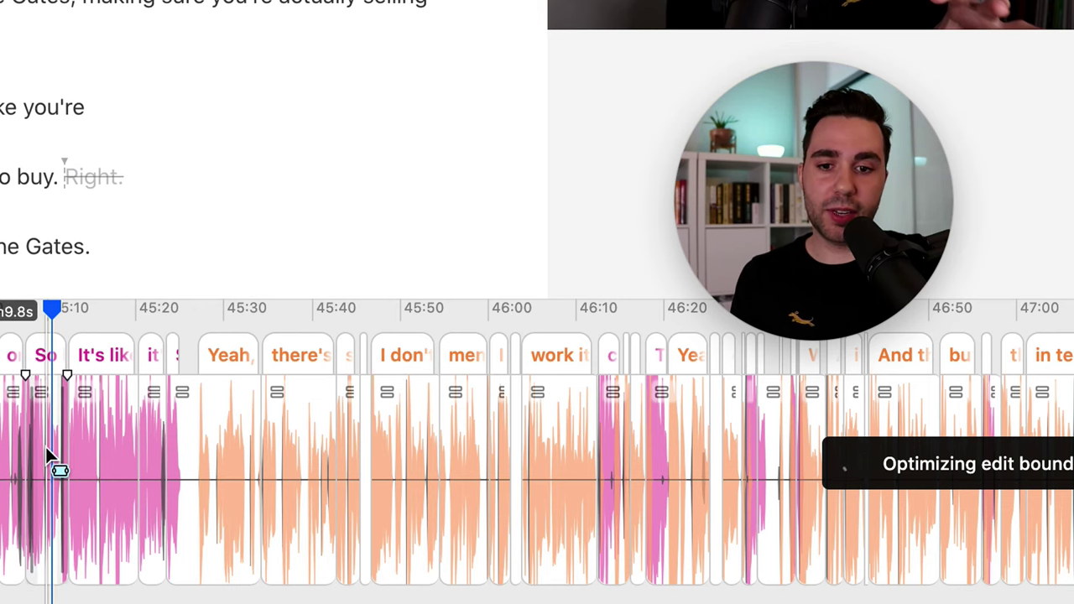
Step: Extend the clip edge before "It's like all these people" around 45m12.4s to restore the ignored "Right?" after "part of it."
{"action": "scroll", "coordinate": [45, 447], "scroll_direction": "up", "scroll_amount": 10}
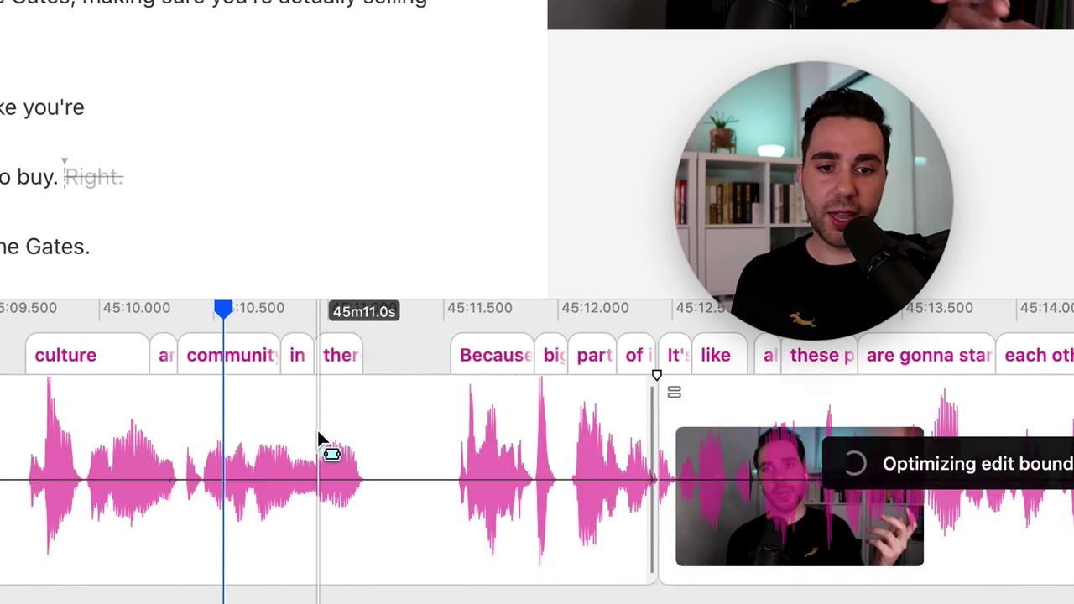
{"action": "scroll", "coordinate": [324, 445], "scroll_direction": "right", "scroll_amount": 5}
{"action": "scroll", "coordinate": [365, 490], "scroll_direction": "up", "scroll_amount": 5}
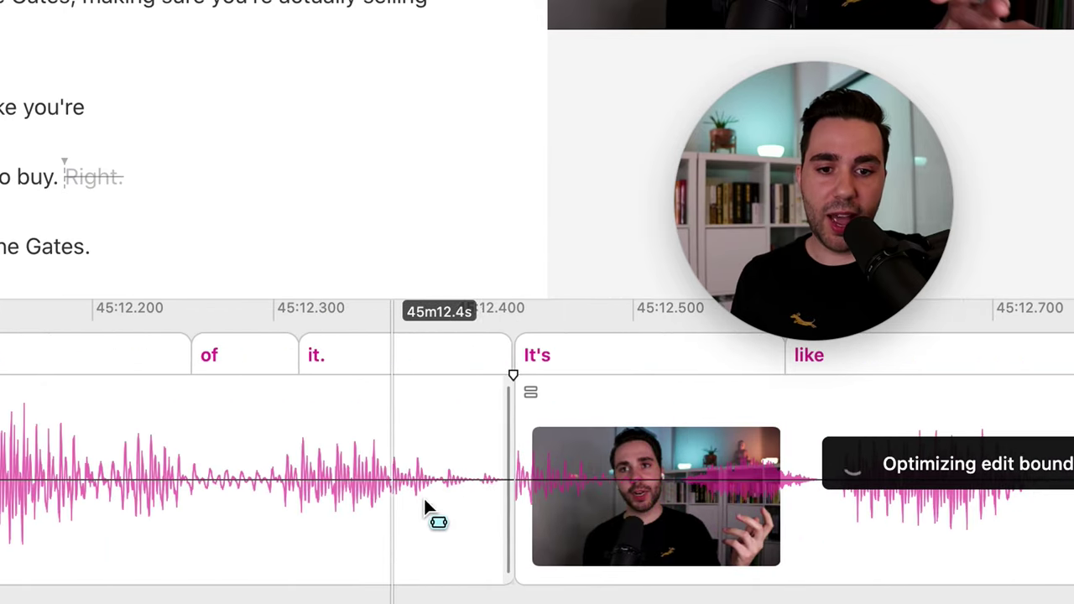
{"action": "left_click", "coordinate": [506, 546]}
{"action": "left_click_drag", "start_coordinate": [507, 546], "coordinate": [850, 515]}
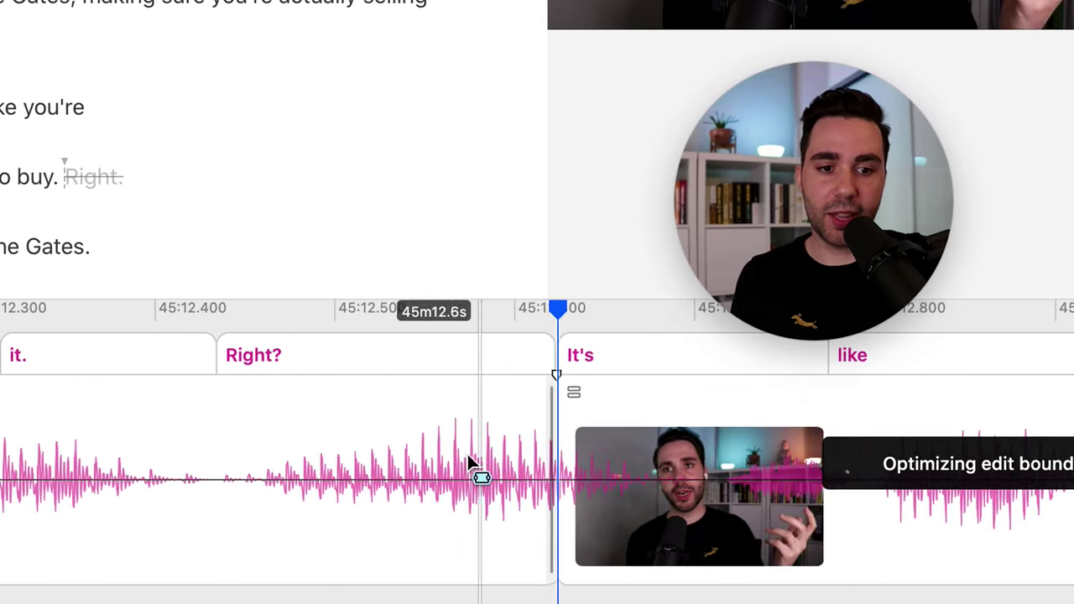
{"action": "scroll", "coordinate": [314, 440], "scroll_direction": "down", "scroll_amount": 4}
{"action": "scroll", "coordinate": [315, 441], "scroll_direction": "down", "scroll_amount": 3}
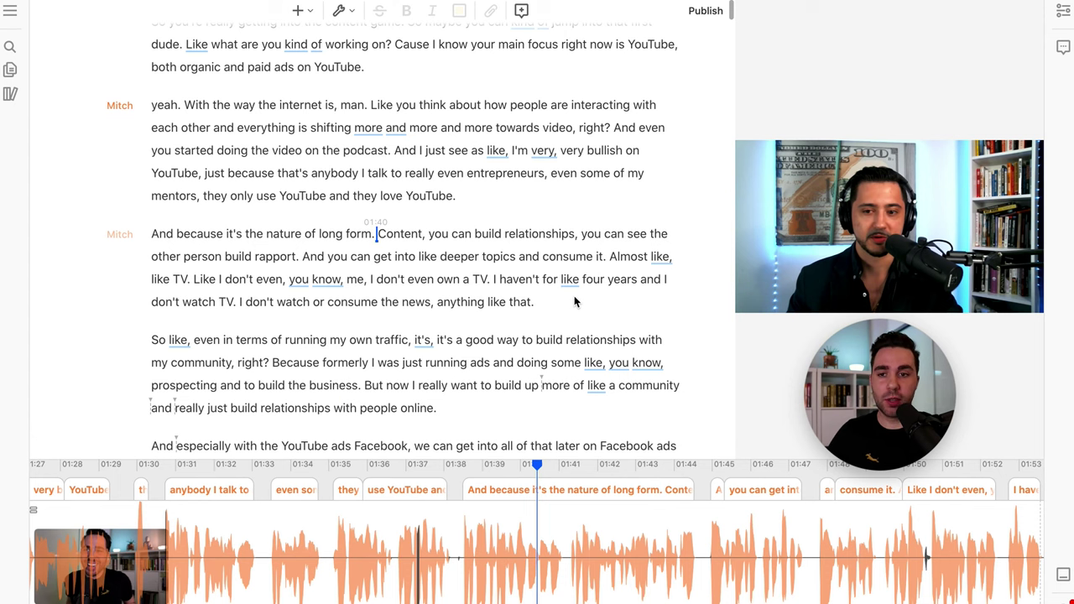
Step: Post the comment "Introduction" on the opening paragraph of MAIN COMPOSITION (full episode), from "All right." to "So welcome to Mind."
{"action": "scroll", "coordinate": [575, 301], "scroll_direction": "up", "scroll_amount": 10}
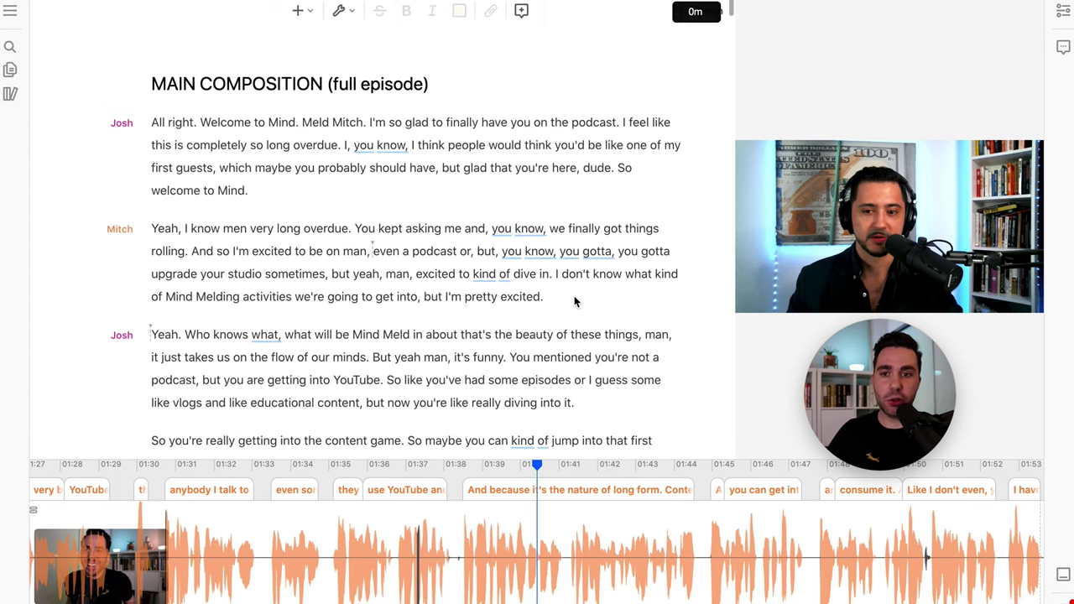
{"action": "scroll", "coordinate": [574, 301], "scroll_direction": "down", "scroll_amount": 1}
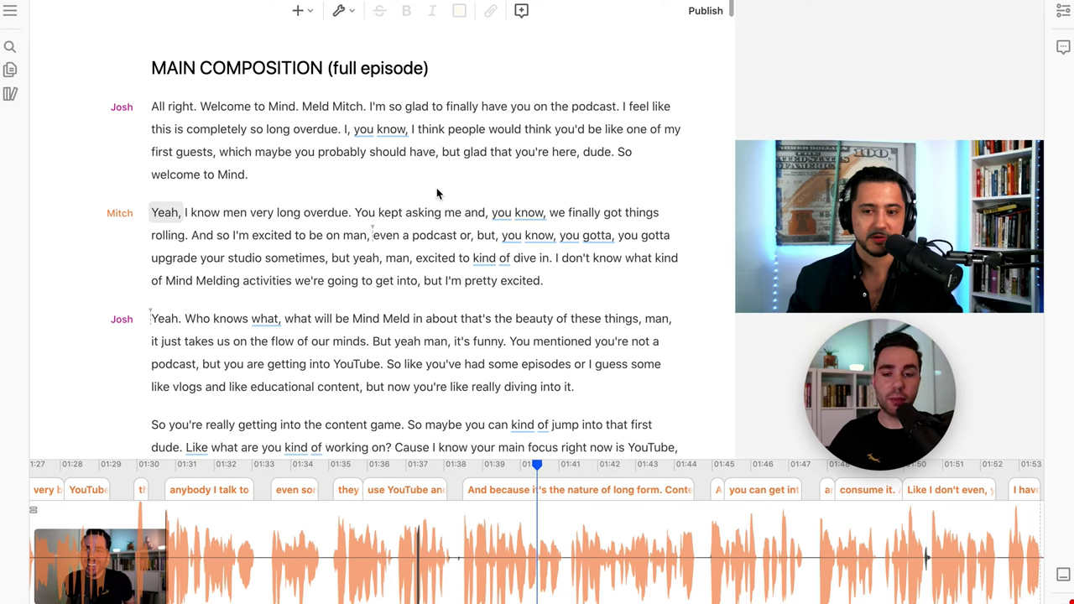
{"action": "left_click", "coordinate": [153, 110]}
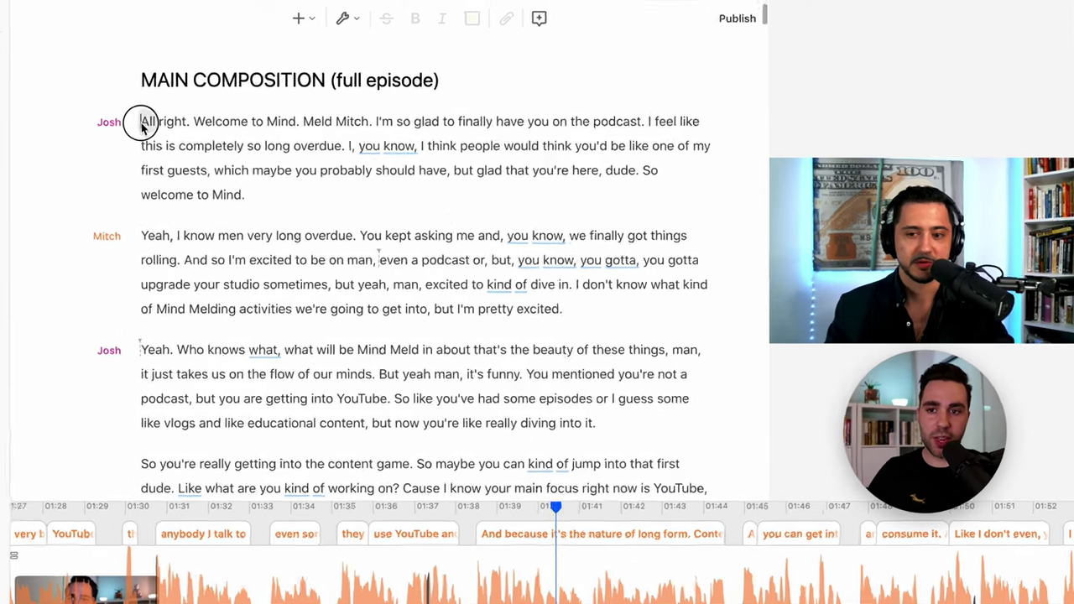
{"action": "left_click_drag", "start_coordinate": [141, 124], "coordinate": [246, 198]}
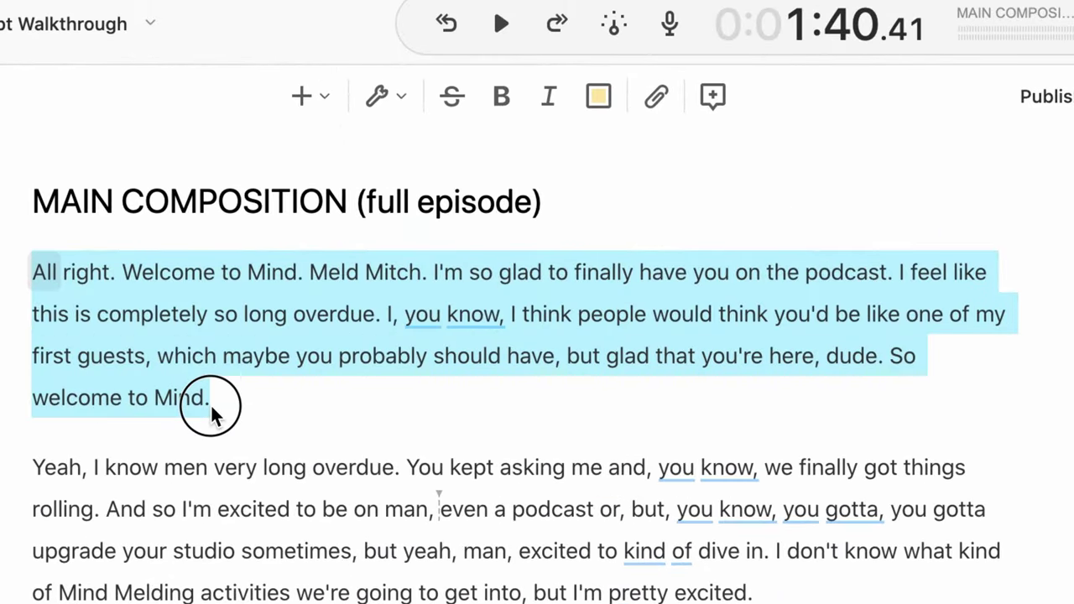
{"action": "left_click", "coordinate": [715, 105]}
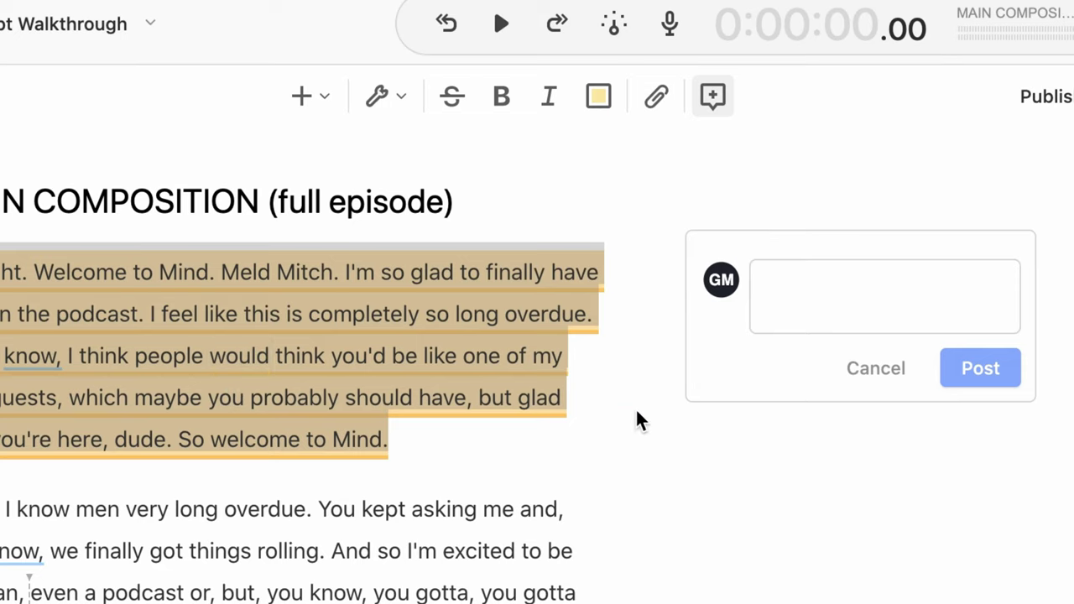
{"action": "type", "text": "Introduction"}
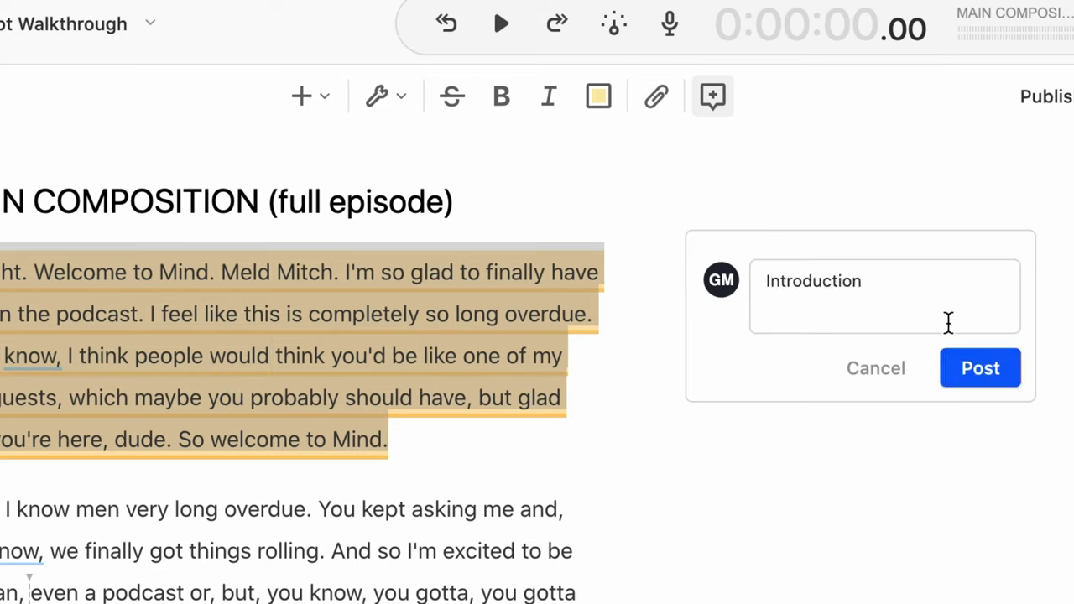
{"action": "left_click", "coordinate": [971, 374]}
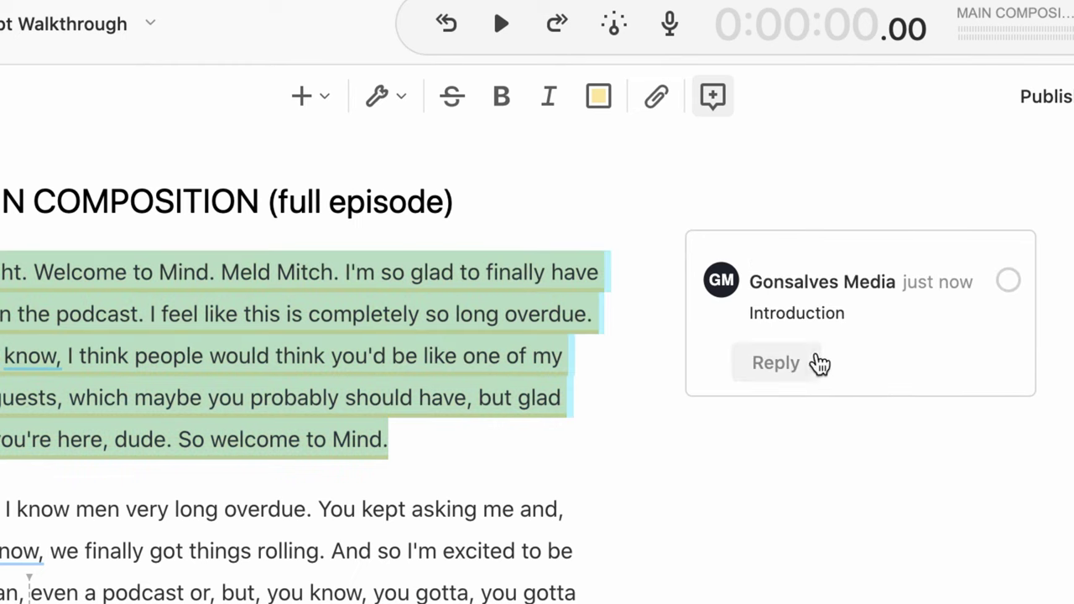
Step: Show the comments sidebar to view the posted comment, and hide it again
{"action": "scroll", "coordinate": [835, 300], "scroll_direction": "down", "scroll_amount": 1}
{"action": "scroll", "coordinate": [899, 299], "scroll_direction": "up", "scroll_amount": 2}
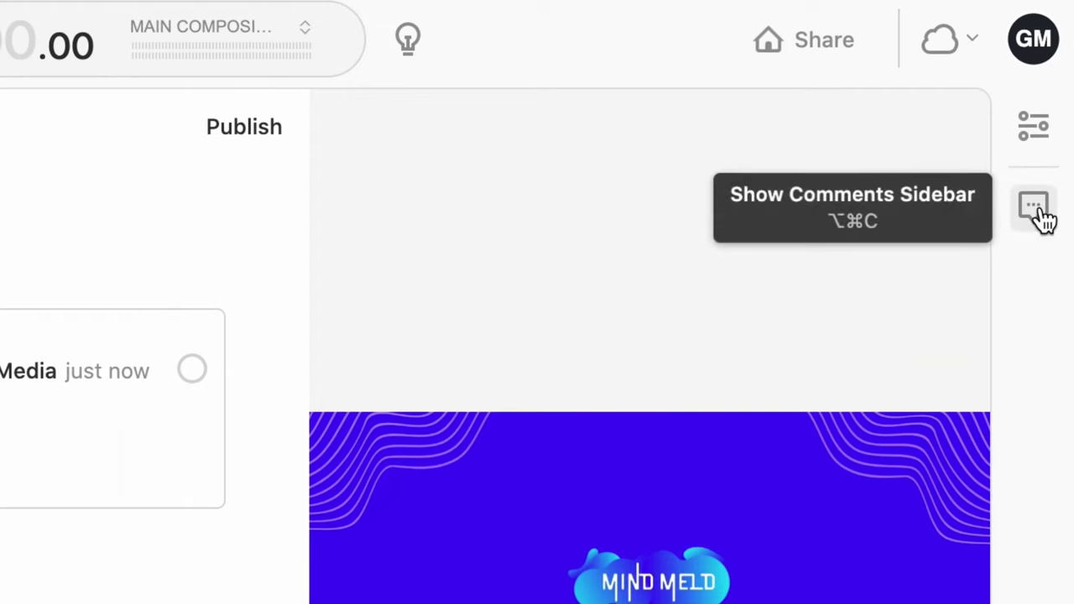
{"action": "left_click", "coordinate": [1042, 218]}
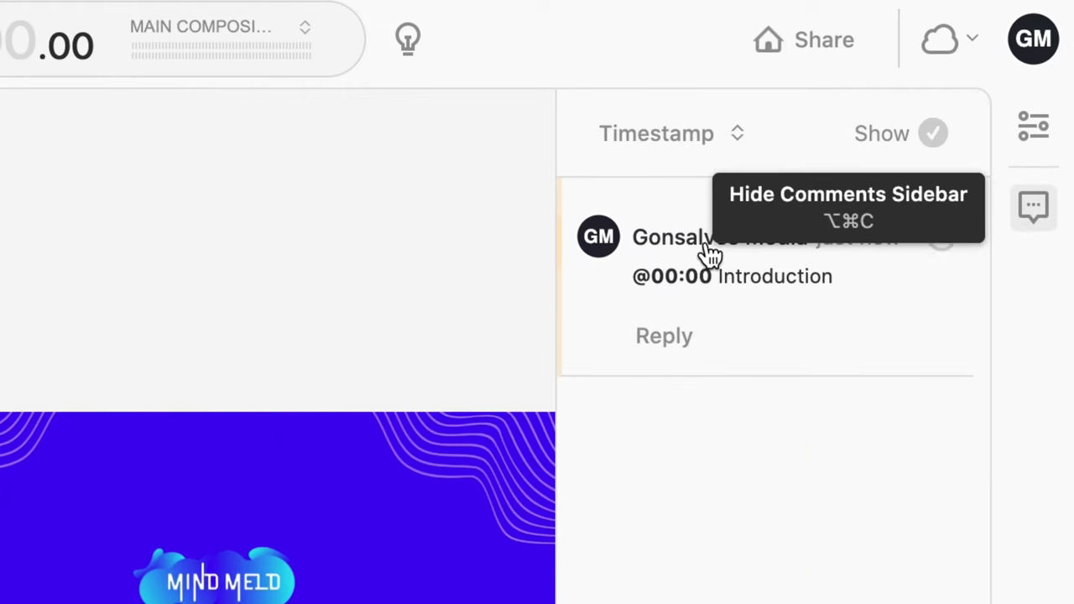
{"action": "left_click", "coordinate": [1050, 212]}
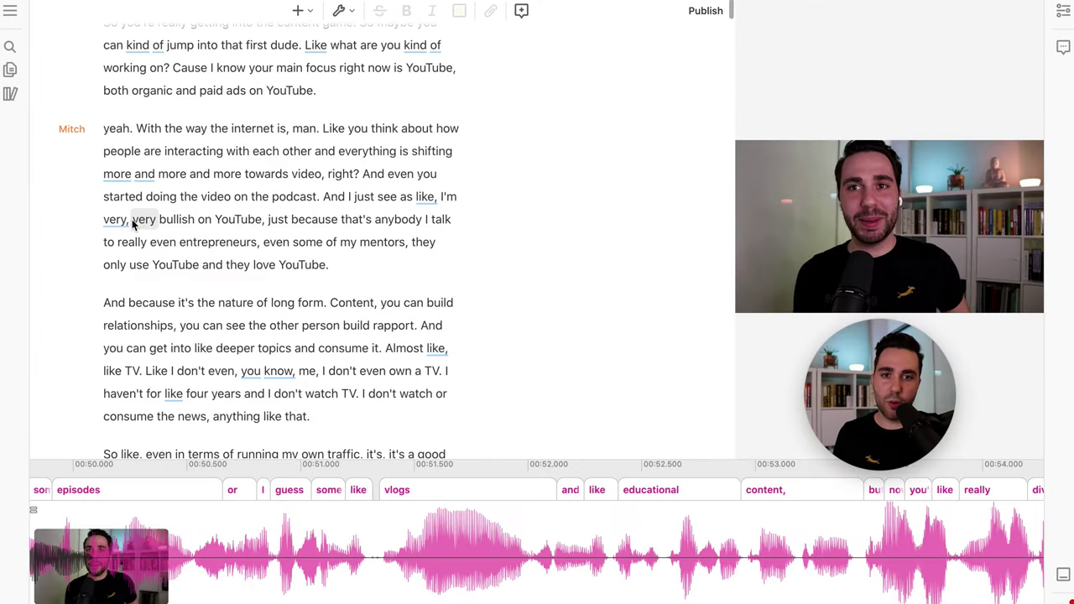
Step: Post a comment with the guest's first name plus "is very bullish on YouTube" on the passage from "very bullish on YouTube" to "they love YouTube."
{"action": "left_click_drag", "start_coordinate": [132, 223], "coordinate": [344, 263]}
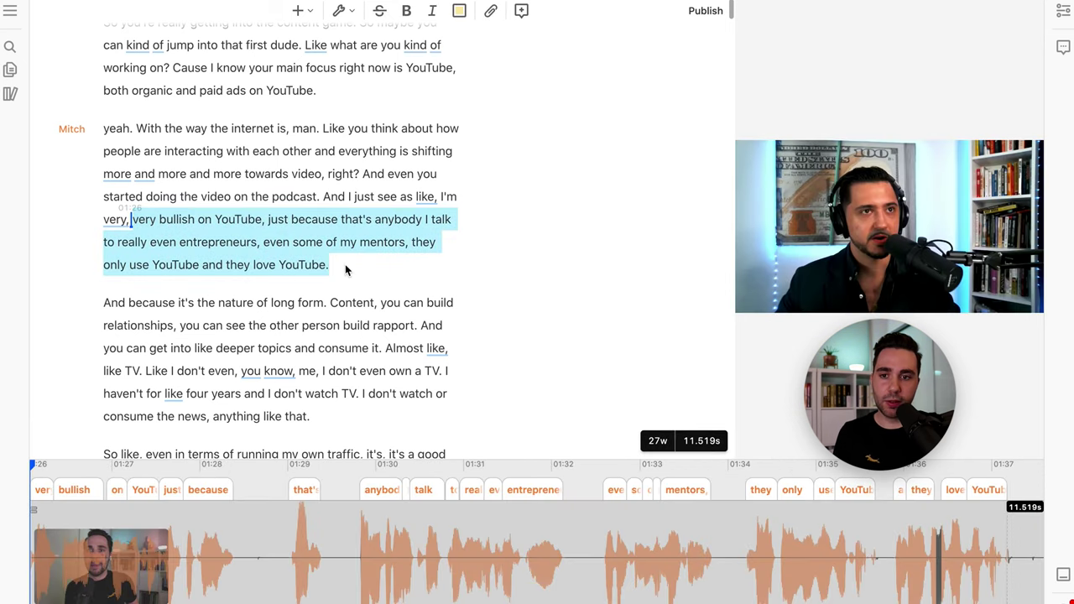
{"action": "left_click", "coordinate": [520, 10]}
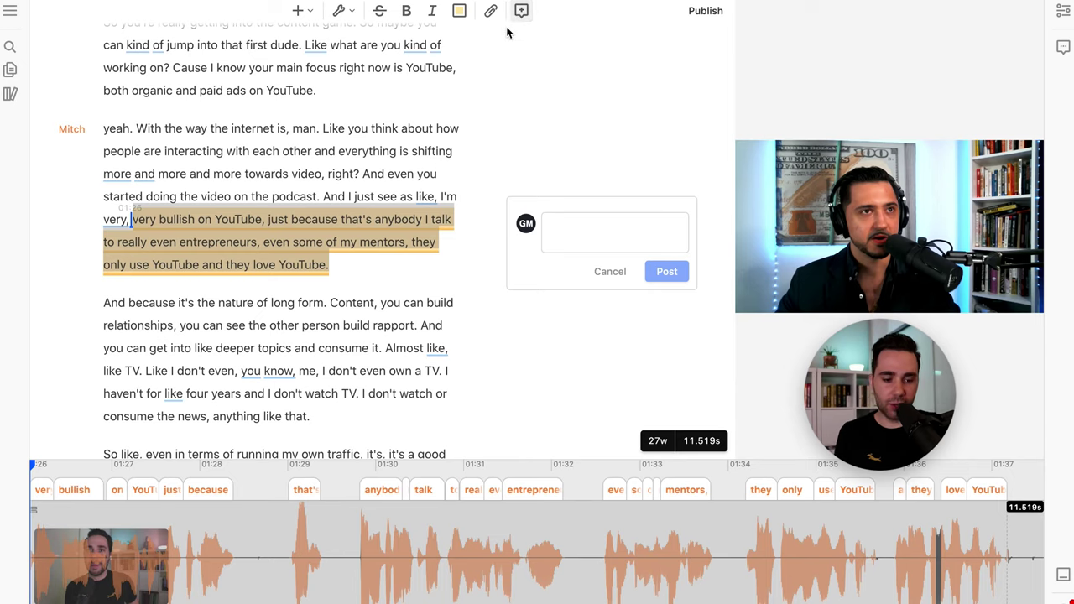
{"action": "type", "text": "Mitch is very bullish on YouTube"}
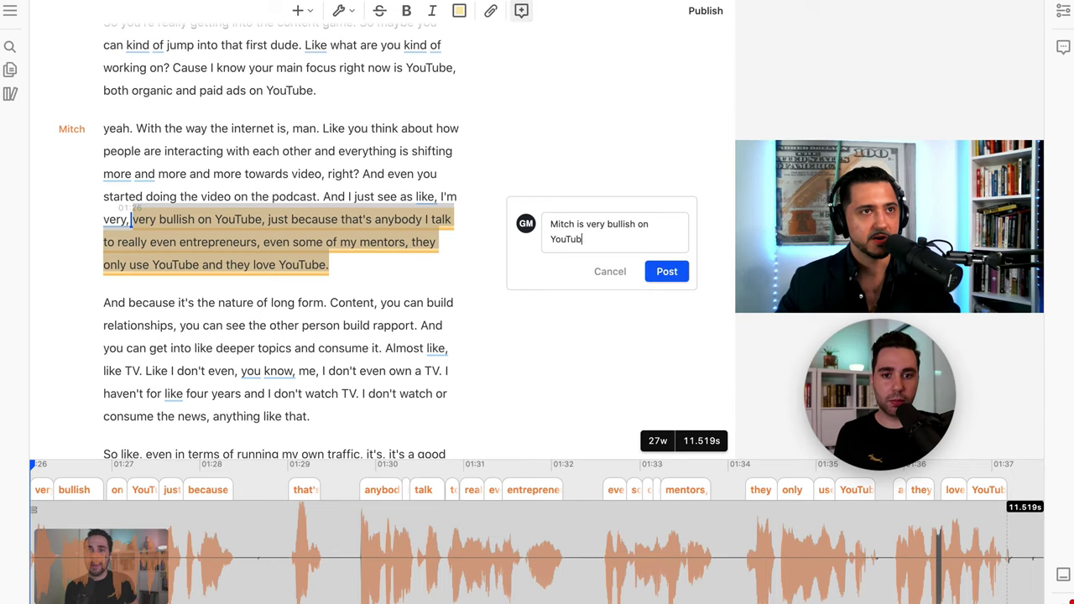
{"action": "left_click", "coordinate": [665, 271]}
Step: Post the comment "Show note" on the passage from "Oh dude. Yeah." to "what you do and like that your" around 03:09
{"action": "scroll", "coordinate": [514, 218], "scroll_direction": "up", "scroll_amount": 10}
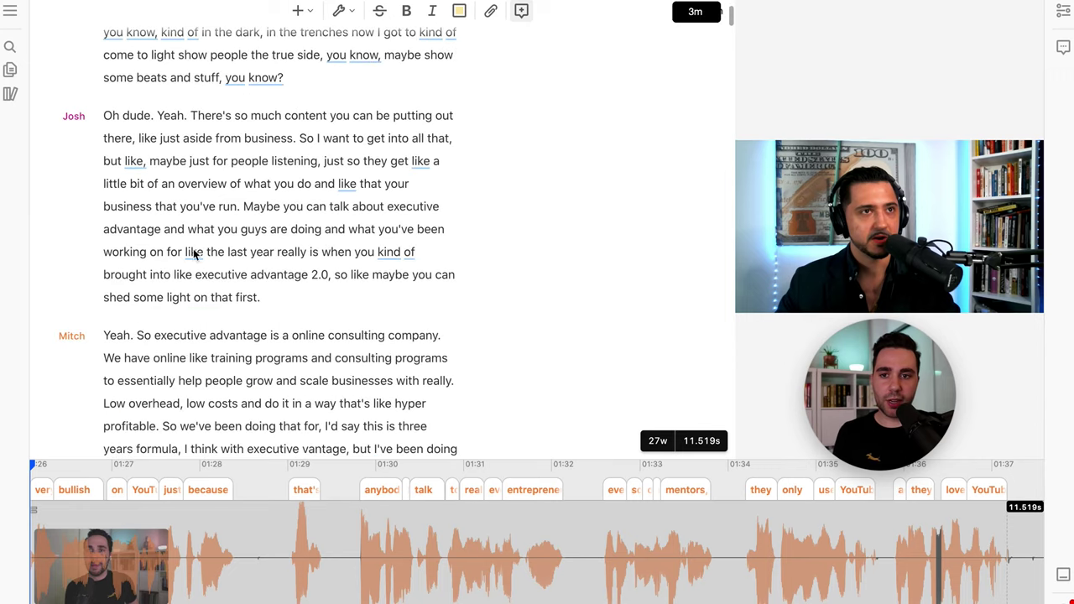
{"action": "left_click_drag", "start_coordinate": [102, 115], "coordinate": [411, 180]}
{"action": "left_click", "coordinate": [521, 10]}
{"action": "type", "text": "Show note"}
{"action": "key", "text": "Return"}
{"action": "left_click", "coordinate": [666, 168]}
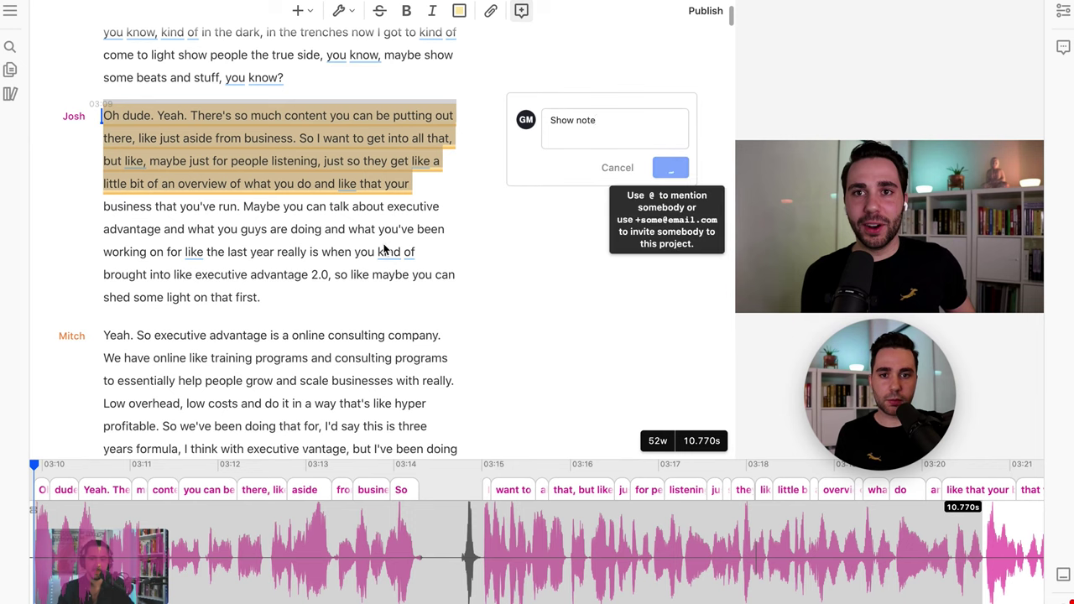
Step: Post the comment "Show note" on the paragraph from "It was before that. Right." to "how you look at things, right."
{"action": "scroll", "coordinate": [180, 261], "scroll_direction": "down", "scroll_amount": 15}
{"action": "scroll", "coordinate": [177, 257], "scroll_direction": "down", "scroll_amount": 5}
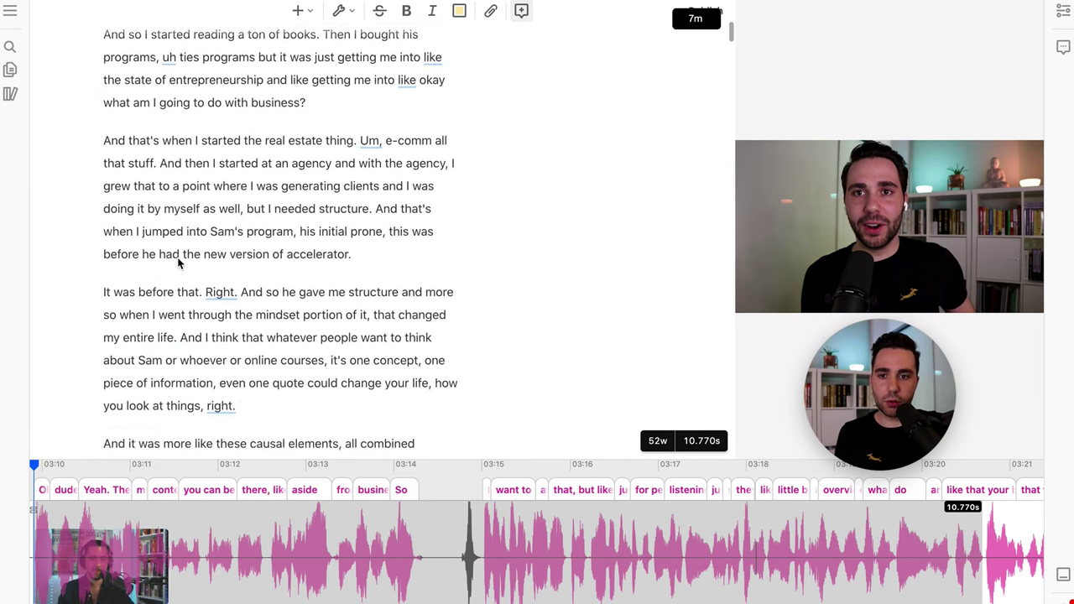
{"action": "left_click_drag", "start_coordinate": [103, 305], "coordinate": [254, 412]}
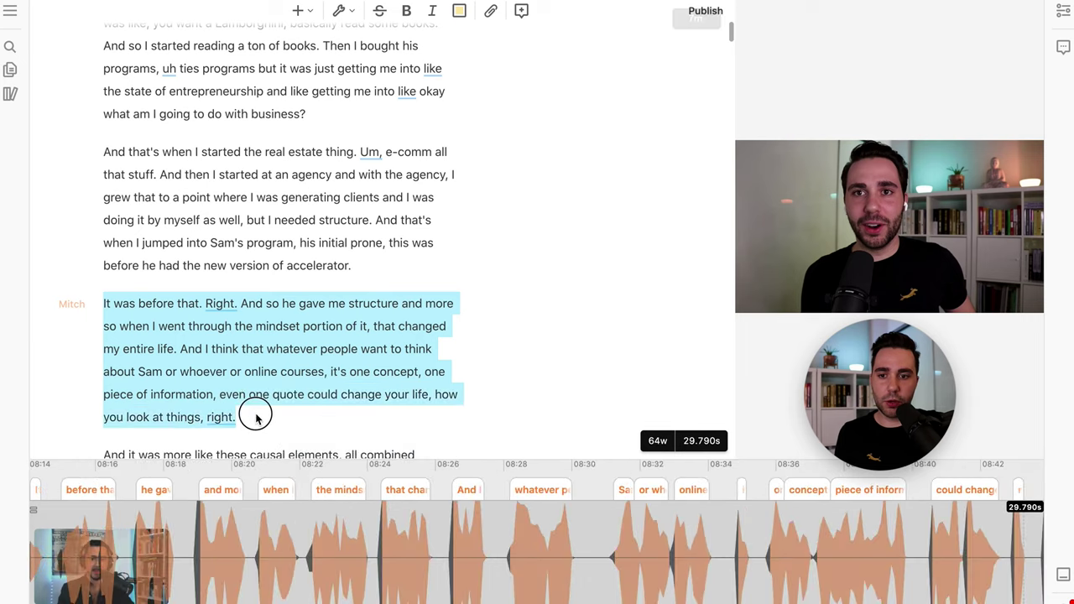
{"action": "left_click", "coordinate": [521, 12]}
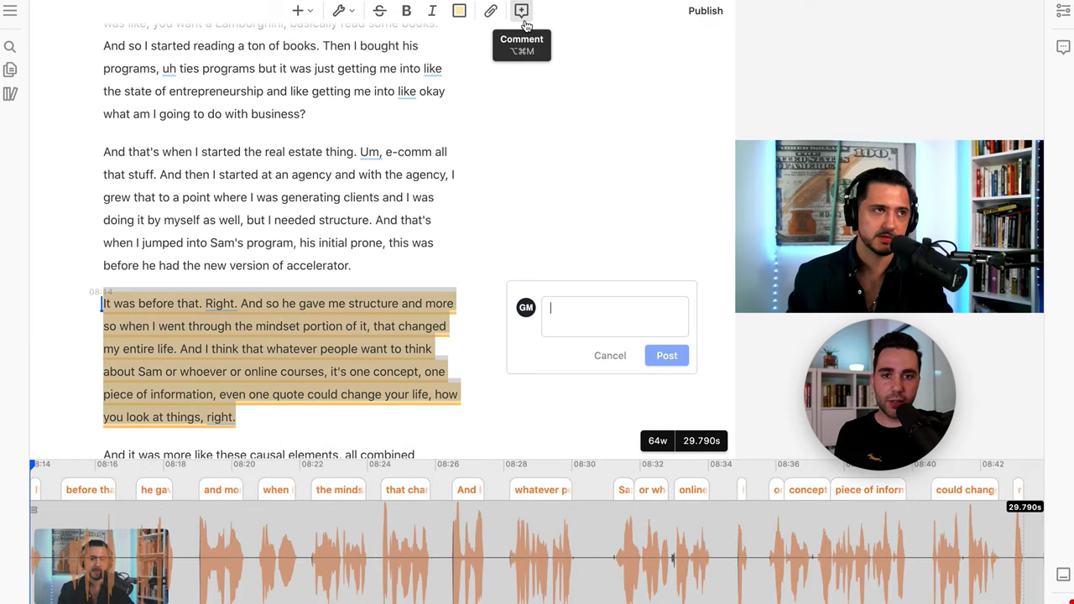
{"action": "type", "text": "Show note"}
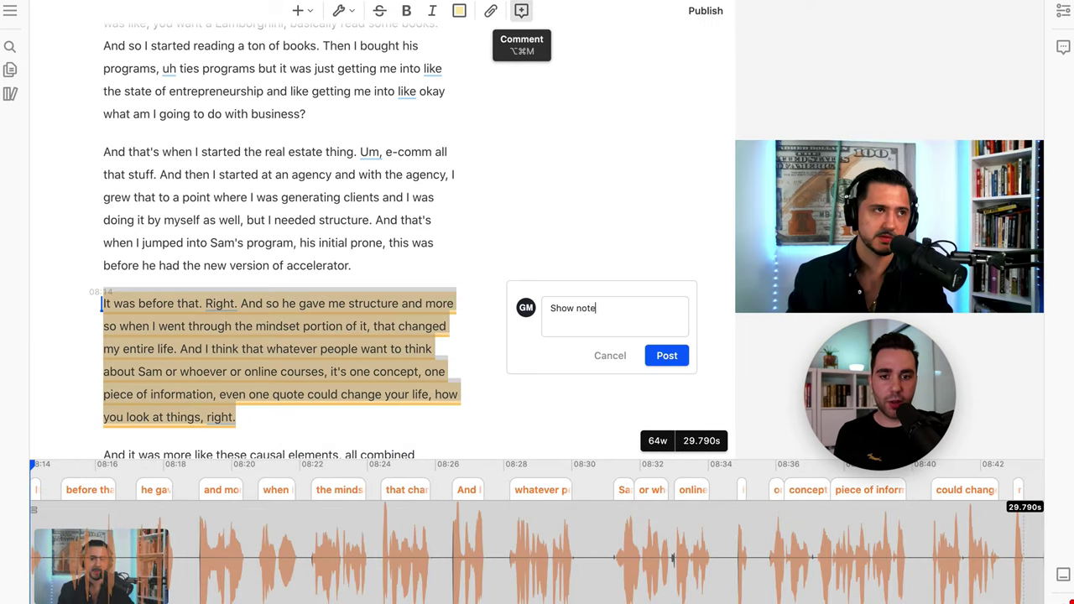
{"action": "left_click", "coordinate": [677, 356]}
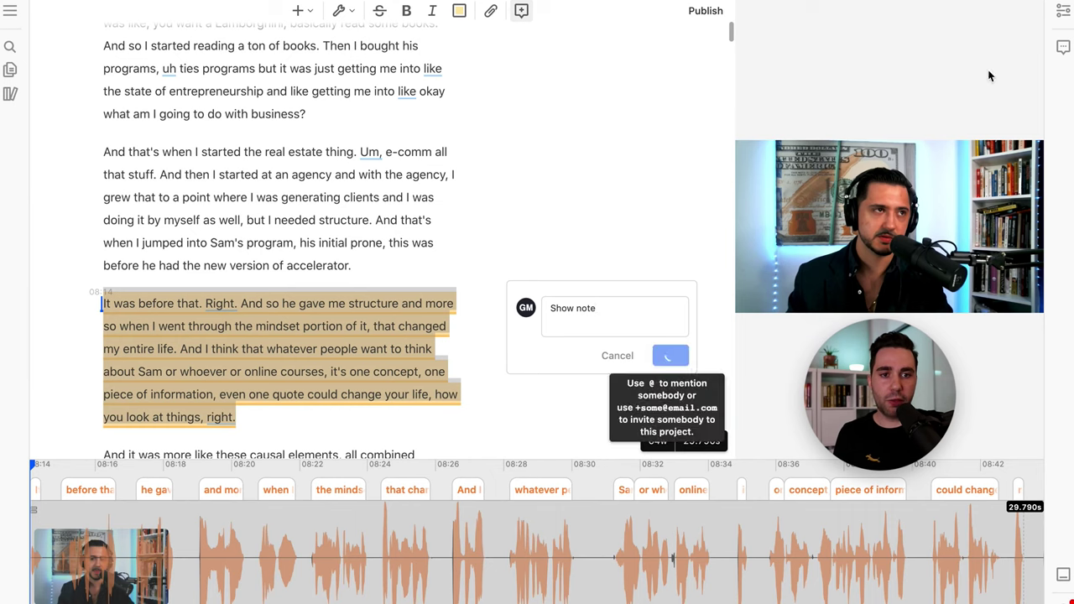
Step: Show the comments sidebar and jump to the transcript passage of the comment at 01:26
{"action": "left_click", "coordinate": [1063, 50]}
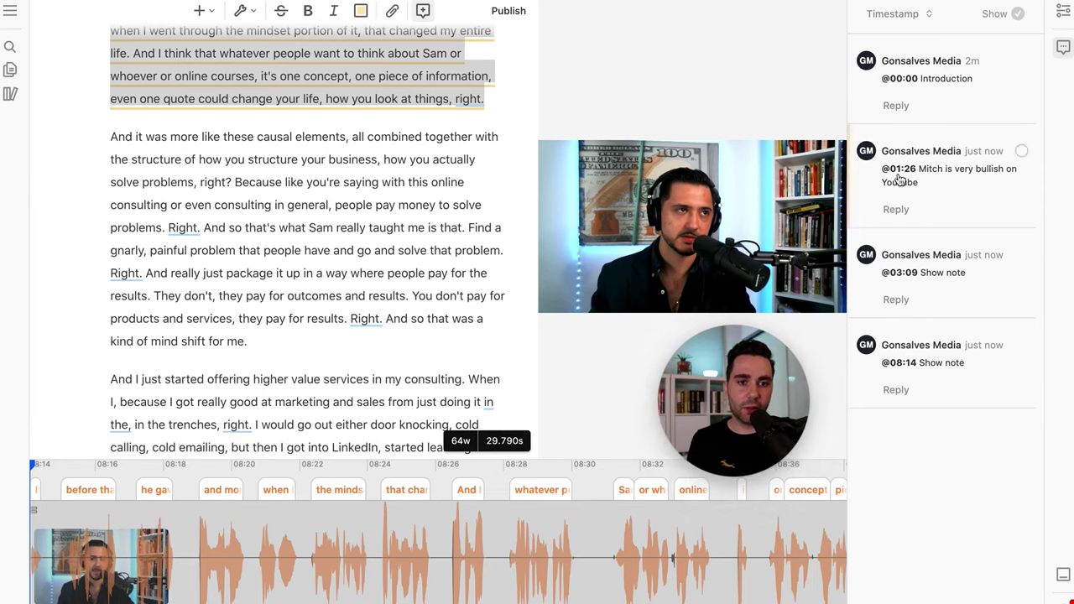
{"action": "left_click", "coordinate": [943, 195]}
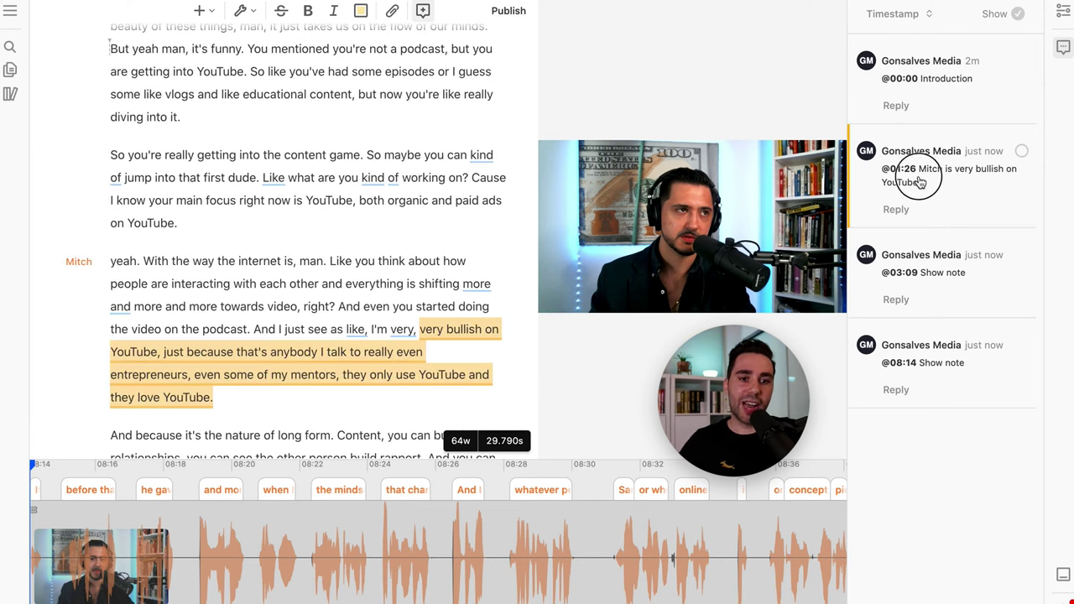
{"action": "triple_click", "coordinate": [925, 184]}
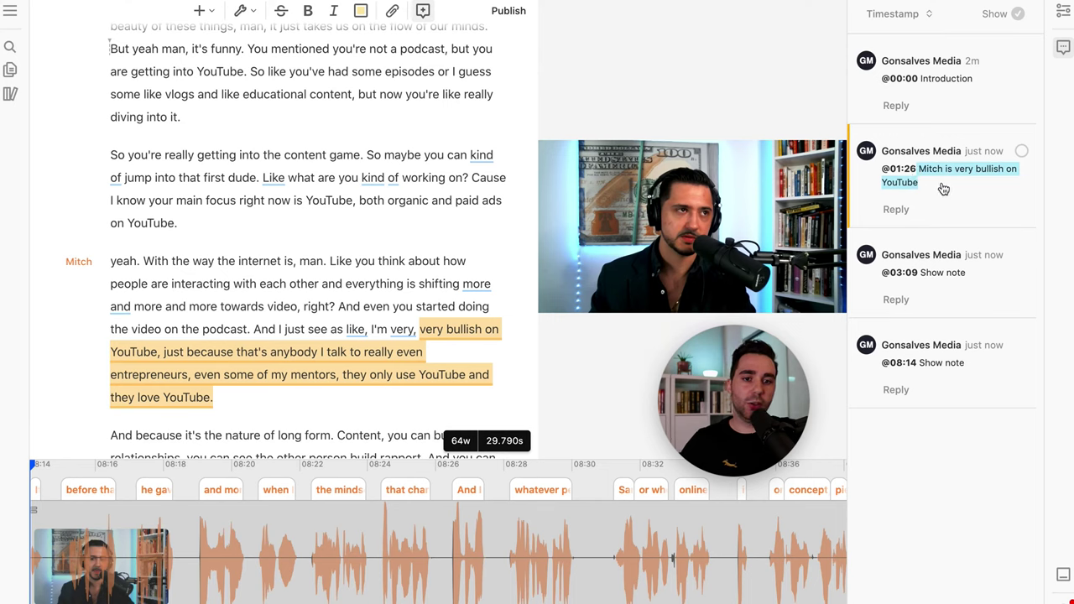
{"action": "left_click", "coordinate": [943, 188]}
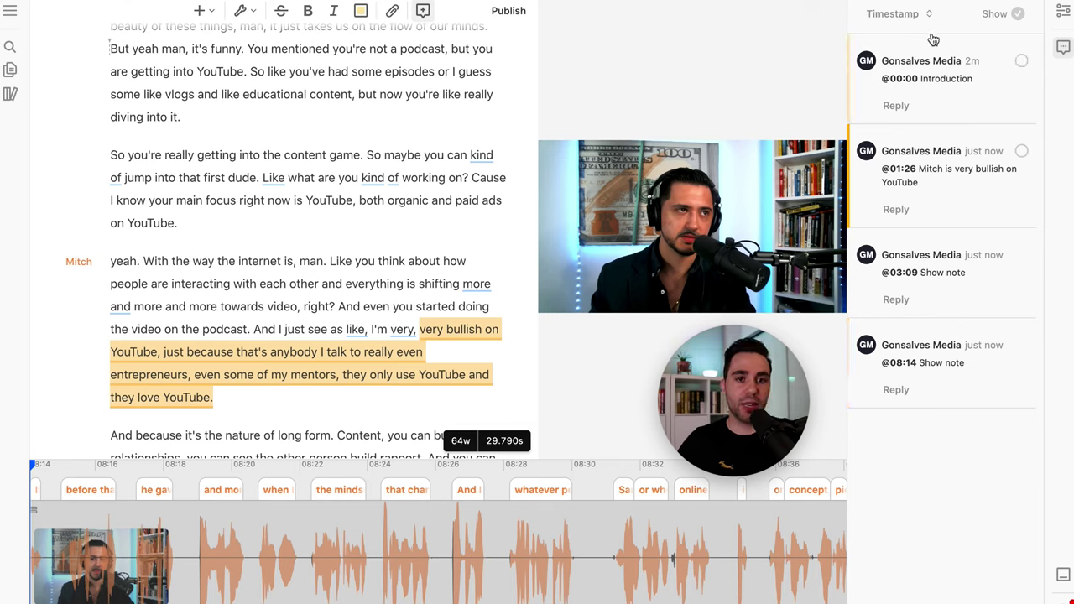
Step: Post the comment "Show note" on the paragraph from "And because it's the nature of long form." to "anything like that."
{"action": "scroll", "coordinate": [217, 213], "scroll_direction": "down", "scroll_amount": 3}
{"action": "left_click_drag", "start_coordinate": [116, 172], "coordinate": [165, 281]}
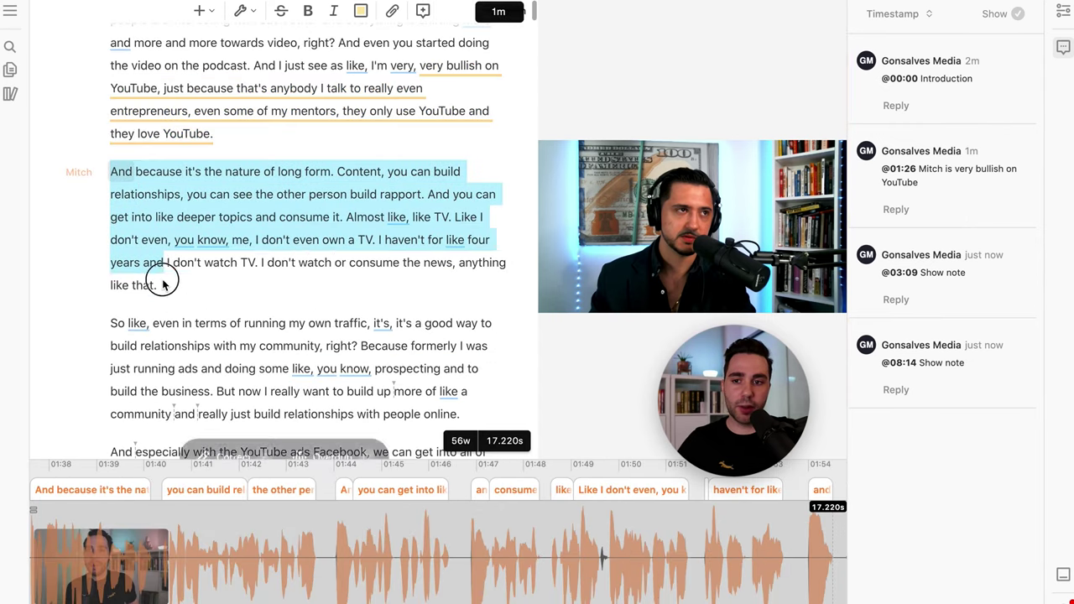
{"action": "left_click", "coordinate": [423, 11]}
{"action": "type", "text": "Show note"}
{"action": "left_click", "coordinate": [1014, 302]}
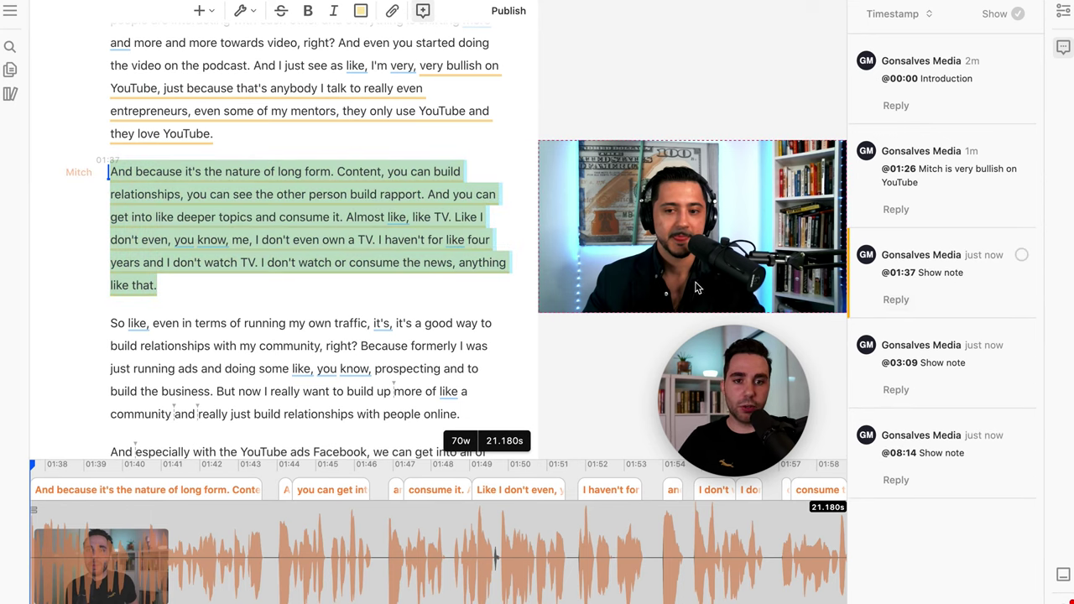
{"action": "left_click", "coordinate": [207, 283]}
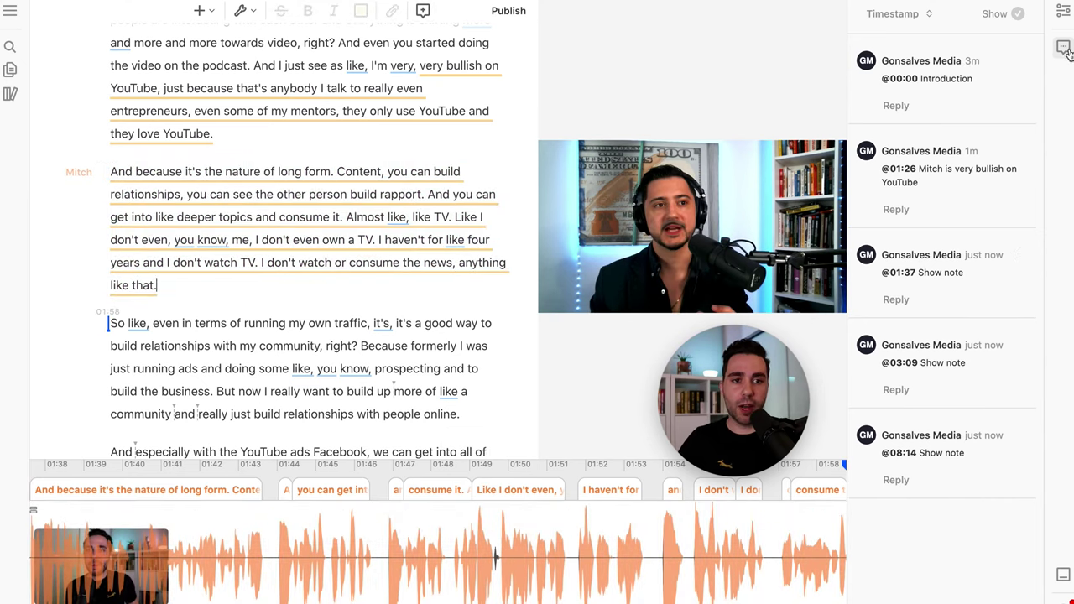
Step: Clip the commented passage, from "I'm very, very bullish on YouTube" to "they love YouTube.", to a new composition
{"action": "scroll", "coordinate": [412, 335], "scroll_direction": "down", "scroll_amount": 2}
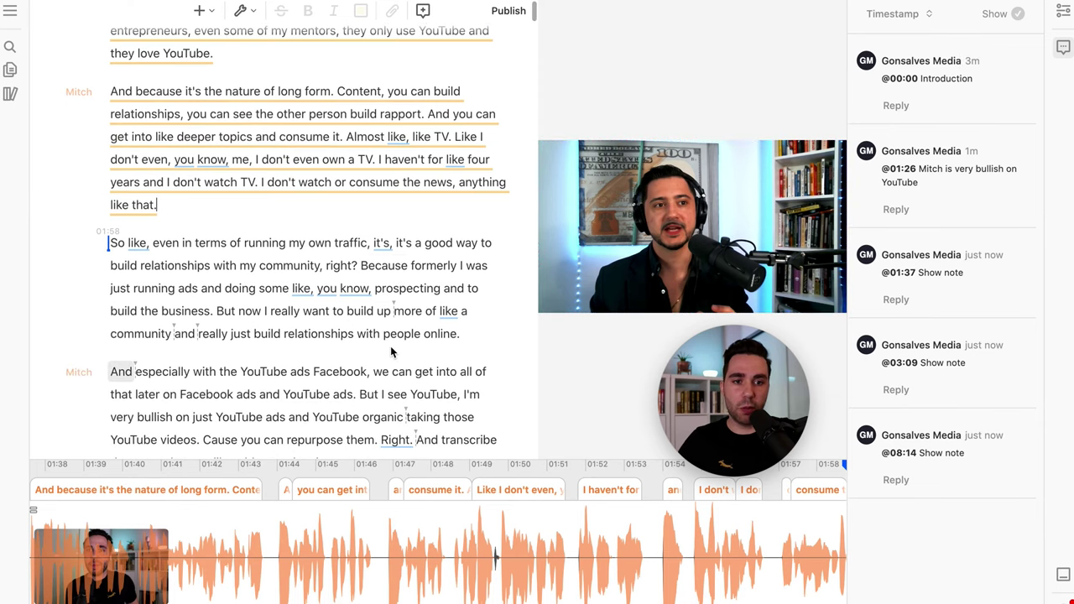
{"action": "left_click", "coordinate": [979, 194]}
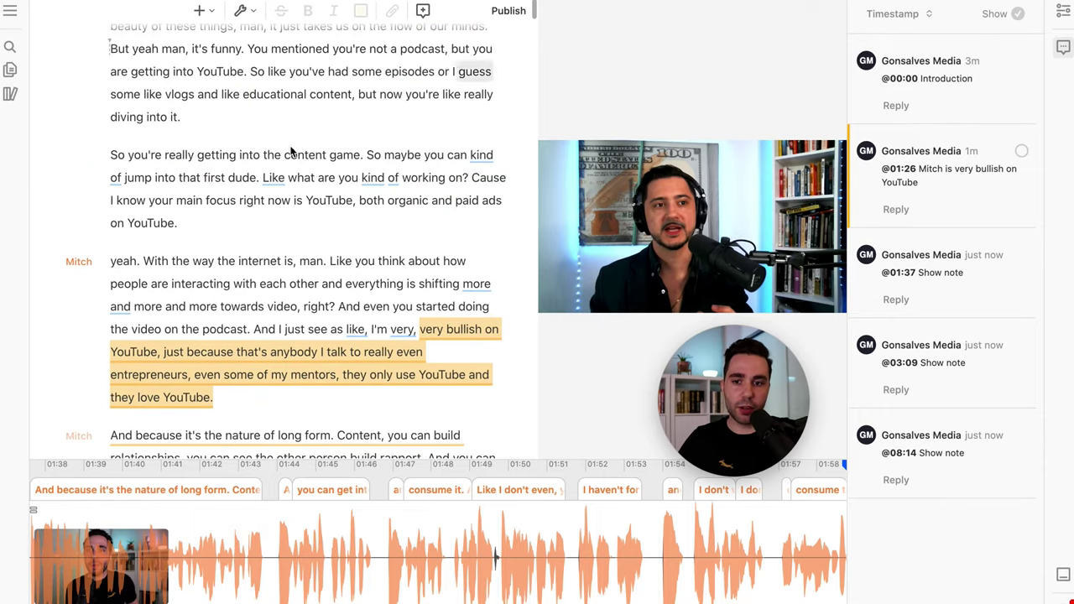
{"action": "scroll", "coordinate": [454, 360], "scroll_direction": "down", "scroll_amount": 2}
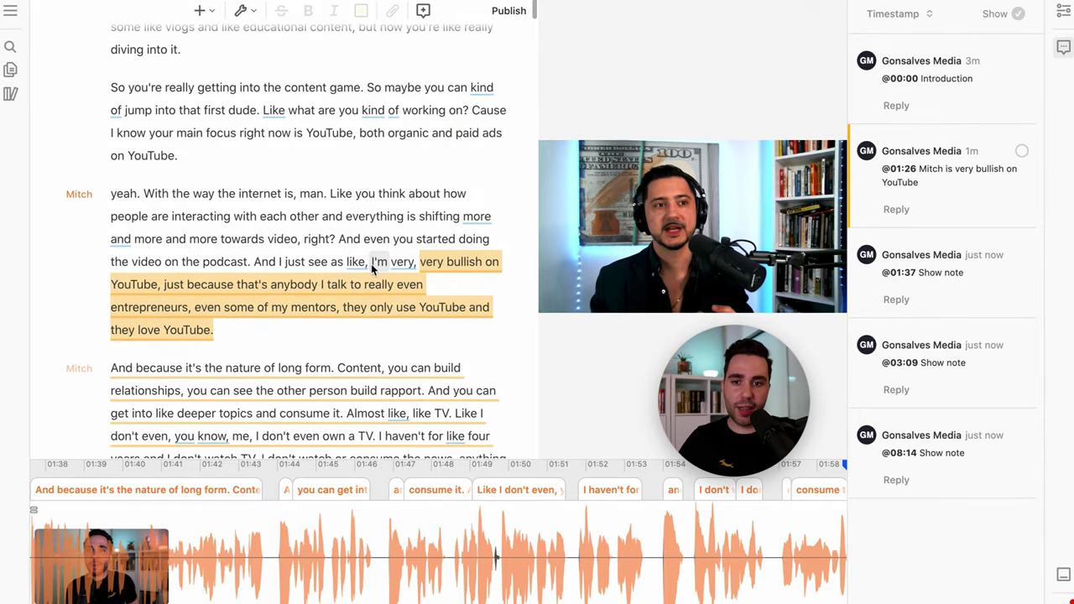
{"action": "left_click", "coordinate": [374, 267]}
{"action": "left_click_drag", "start_coordinate": [374, 267], "coordinate": [363, 321]}
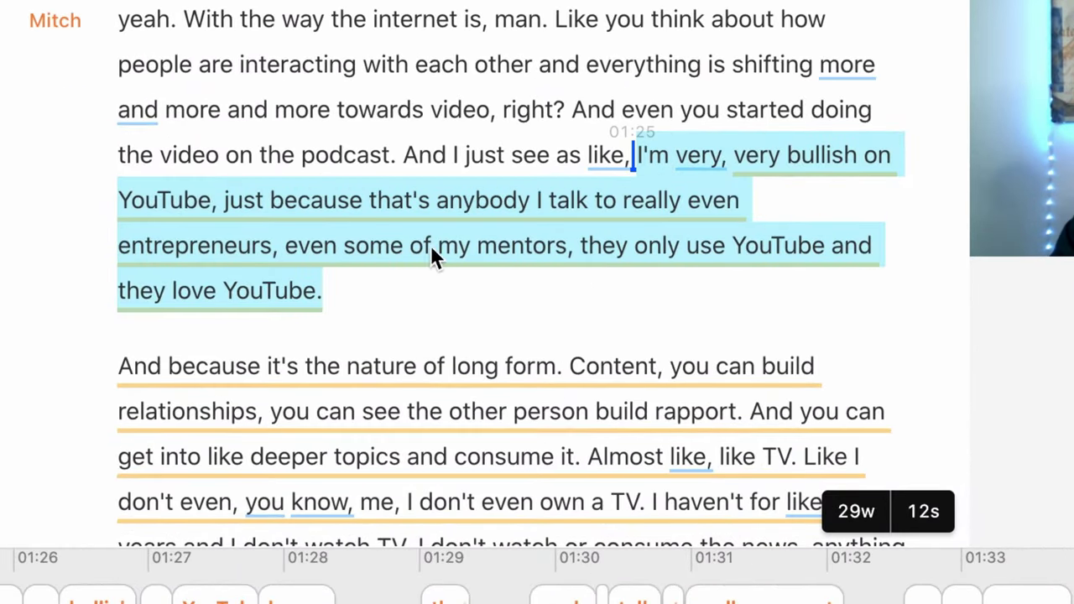
{"action": "right_click", "coordinate": [482, 245]}
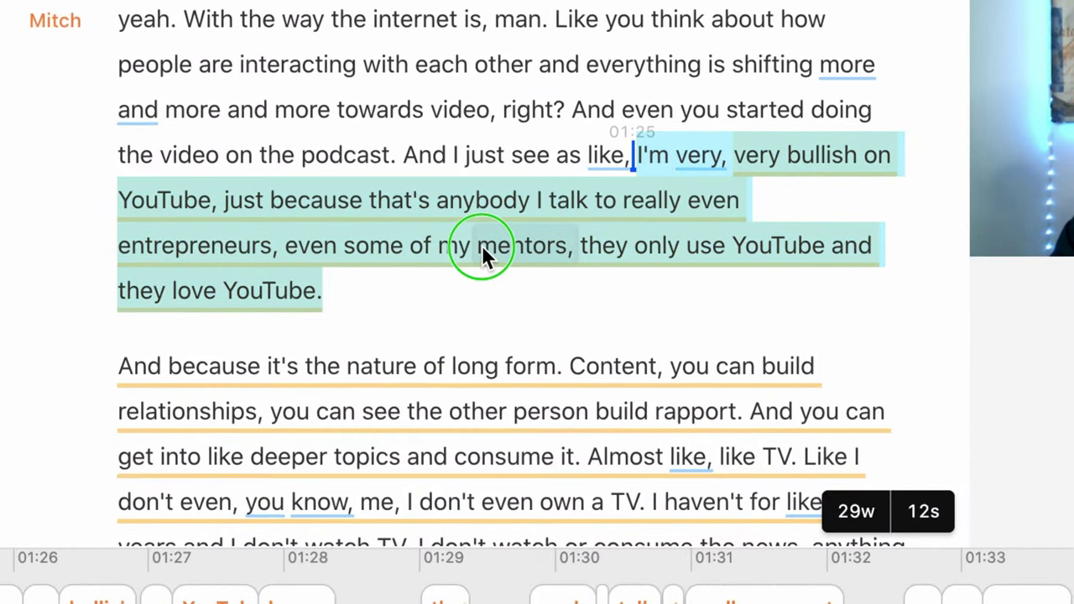
{"action": "mouse_move", "coordinate": [751, 571]}
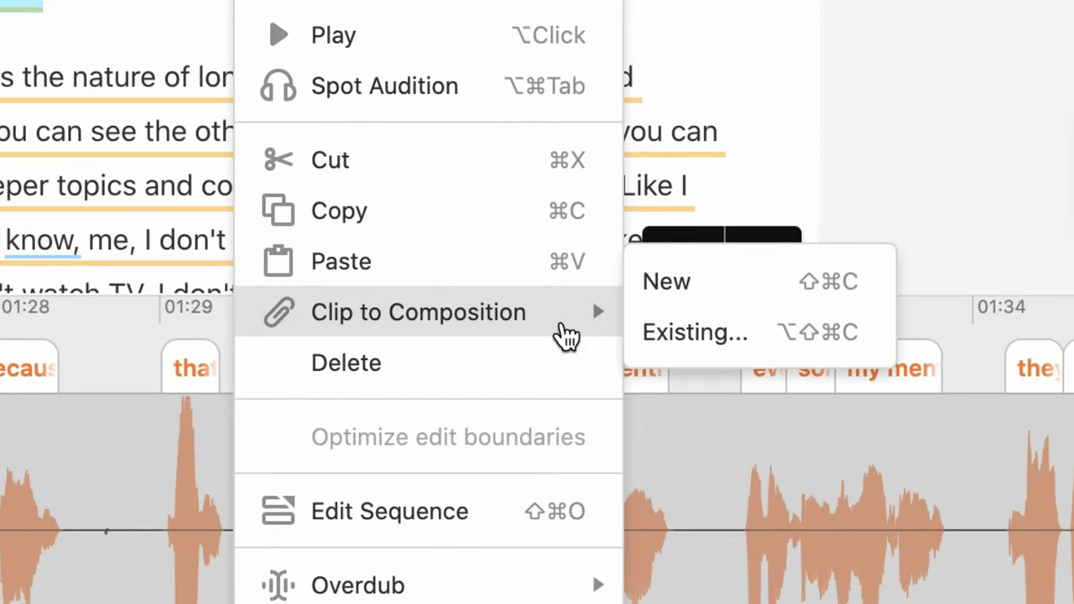
{"action": "left_click", "coordinate": [696, 301]}
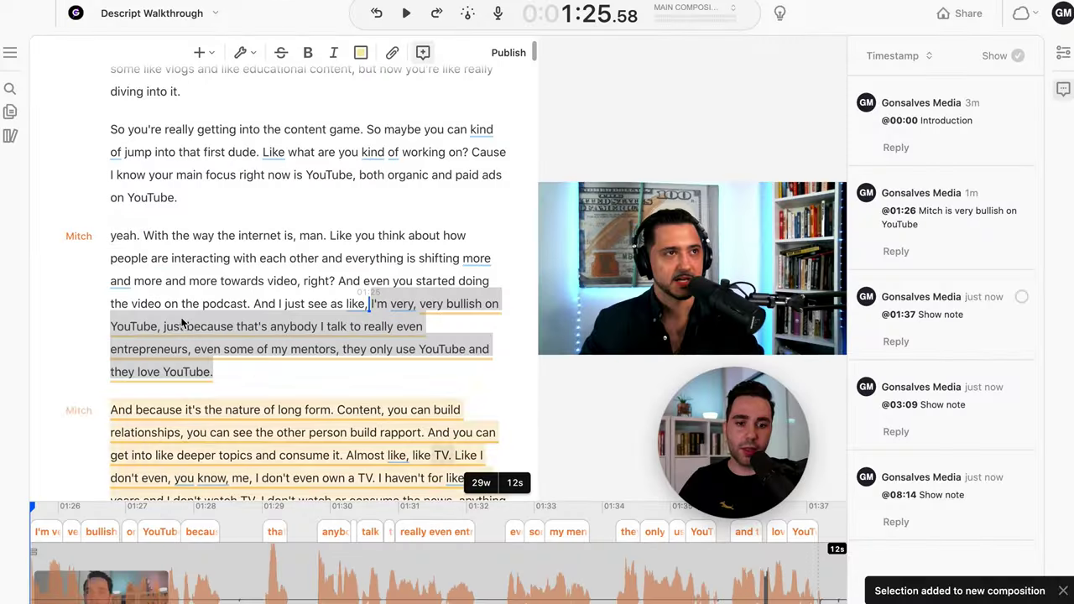
Step: Open the composition of clips from the full episode and rename it as the guest's first name plus "is Bullish on YouTube"
{"action": "left_click", "coordinate": [10, 112]}
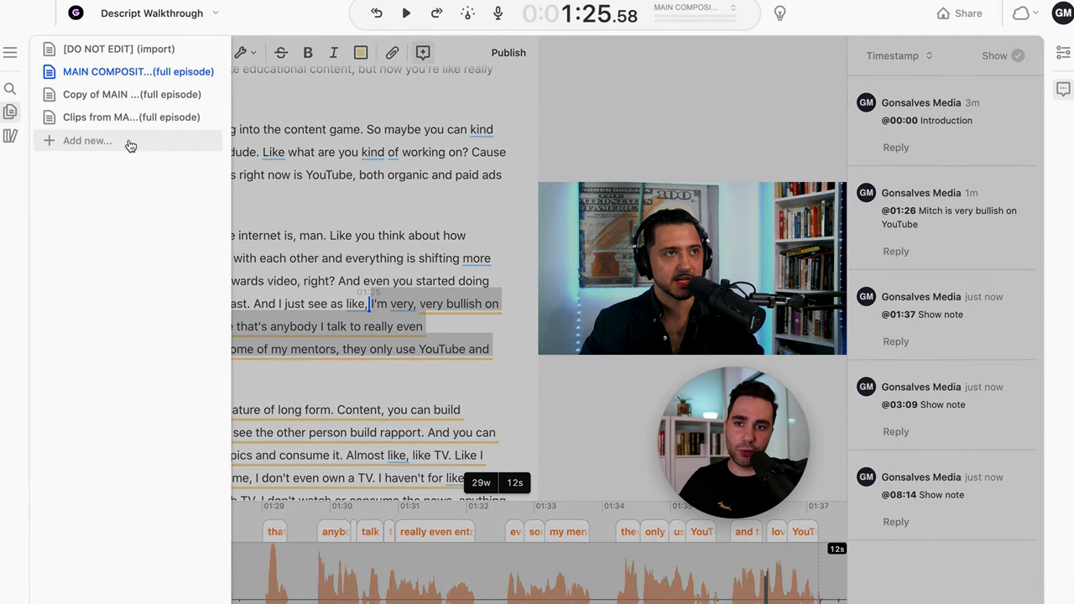
{"action": "left_click", "coordinate": [91, 119]}
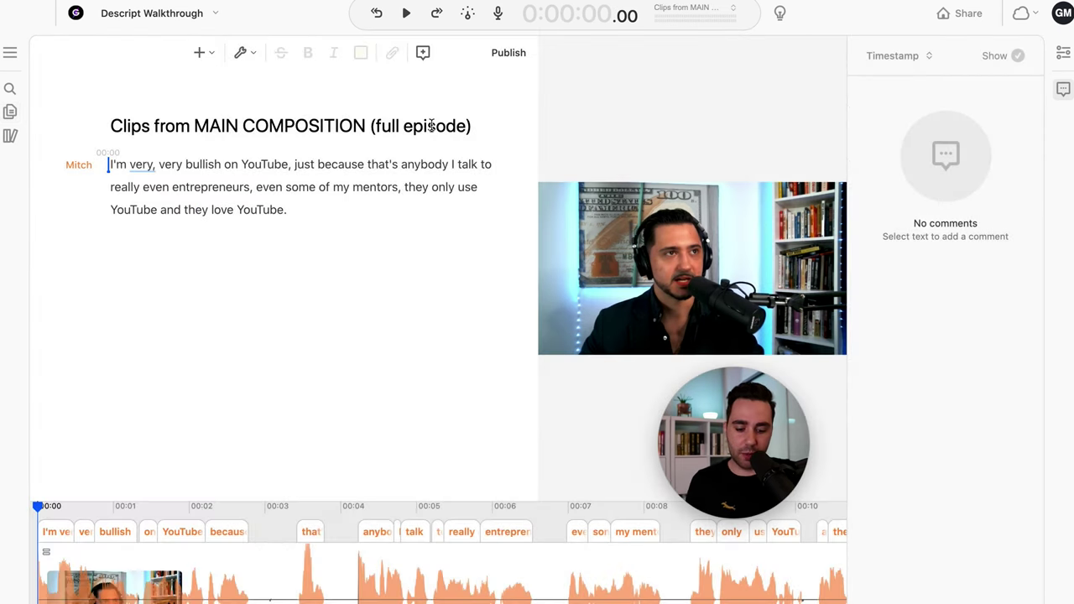
{"action": "triple_click", "coordinate": [431, 126]}
{"action": "type", "text": "Mitch is Bullish on YouTube"}
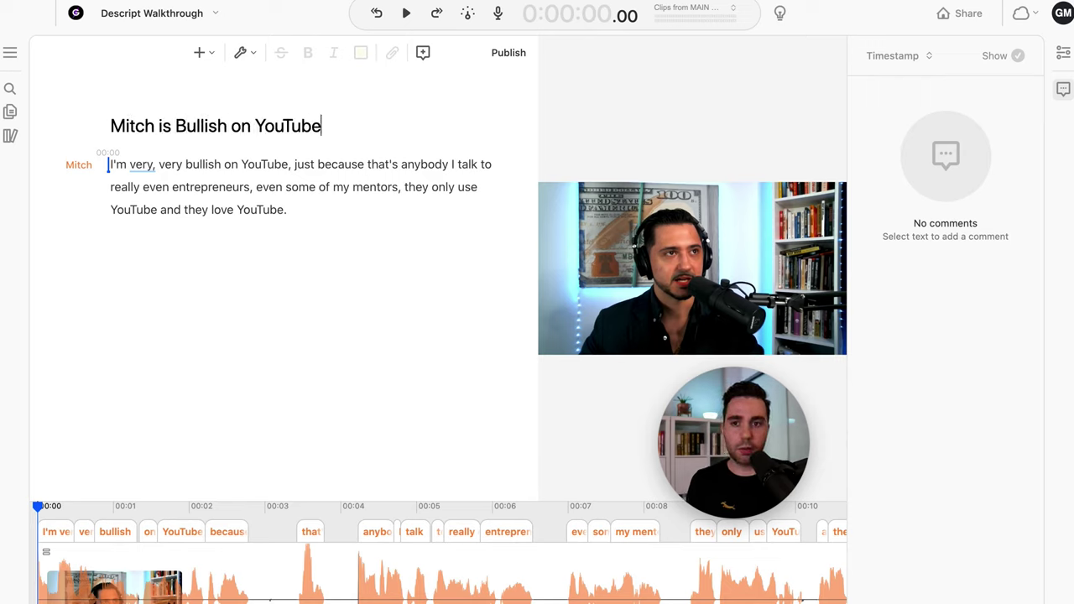
Step: Play the clip from its start, and cut "that's" with the surrounding gap between "because" and "anybody" in the timeline
{"action": "left_click", "coordinate": [107, 164]}
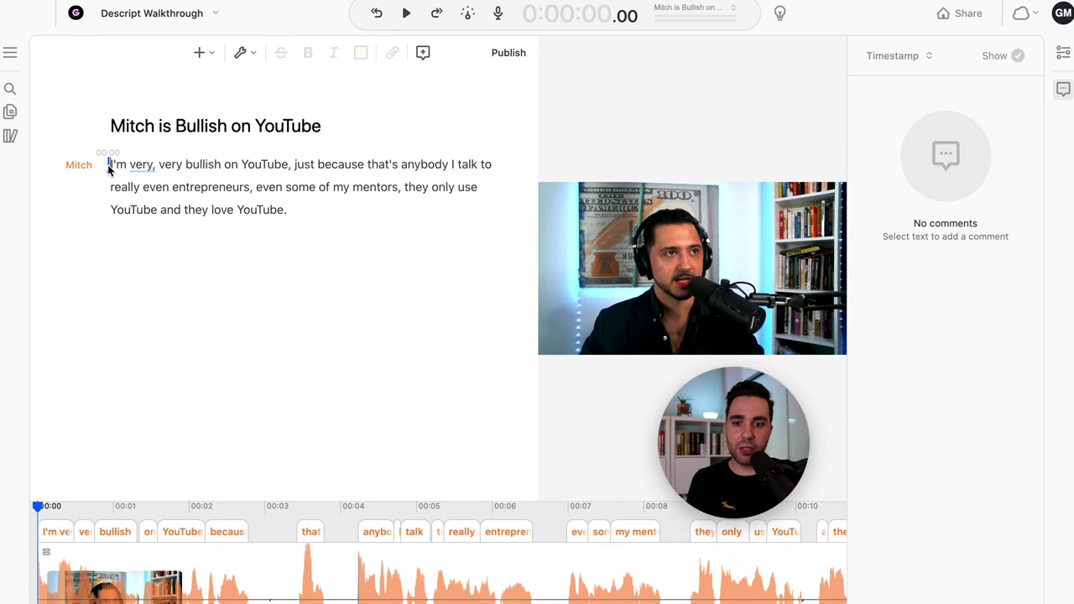
{"action": "key", "text": "space"}
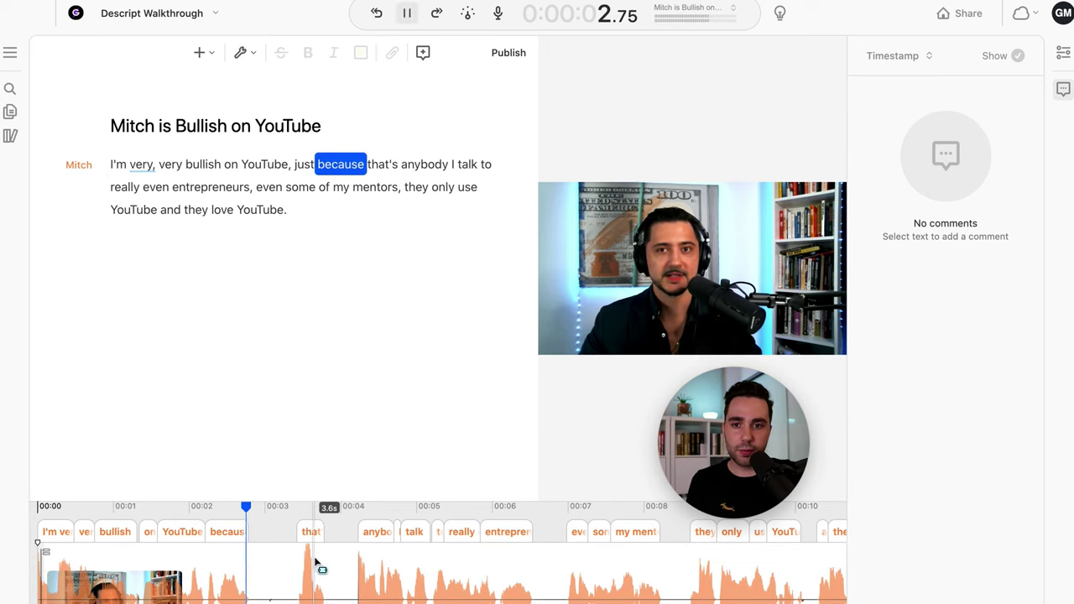
{"action": "key", "text": "space"}
{"action": "scroll", "coordinate": [320, 581], "scroll_direction": "up", "scroll_amount": 2}
{"action": "left_click", "coordinate": [283, 537]}
{"action": "key", "text": "BackSpace"}
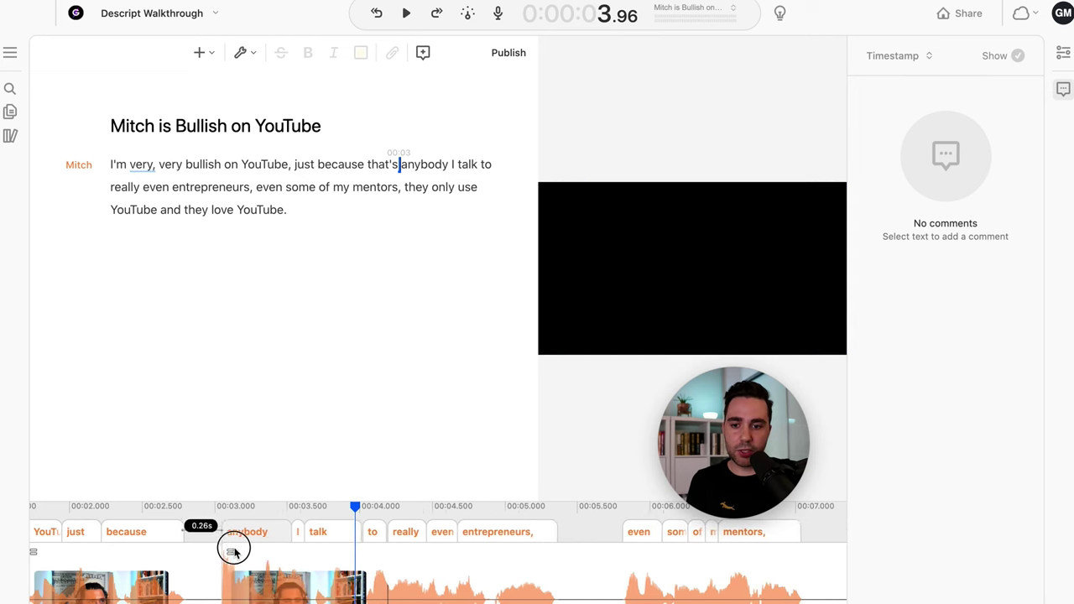
{"action": "scroll", "coordinate": [466, 533], "scroll_direction": "down", "scroll_amount": 5}
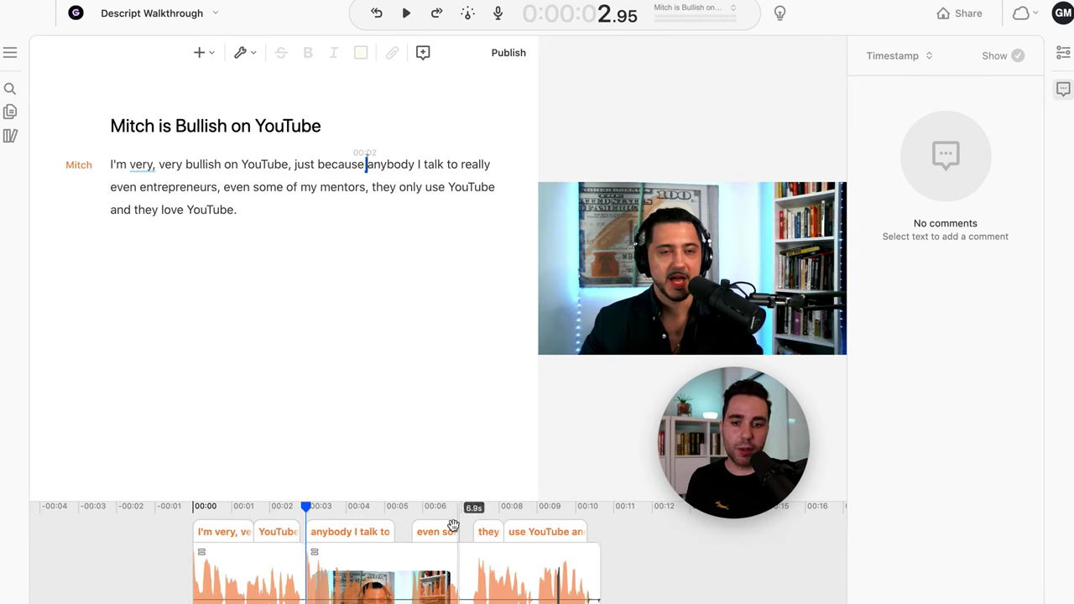
{"action": "scroll", "coordinate": [456, 510], "scroll_direction": "up", "scroll_amount": 5}
{"action": "scroll", "coordinate": [428, 510], "scroll_direction": "down", "scroll_amount": 5}
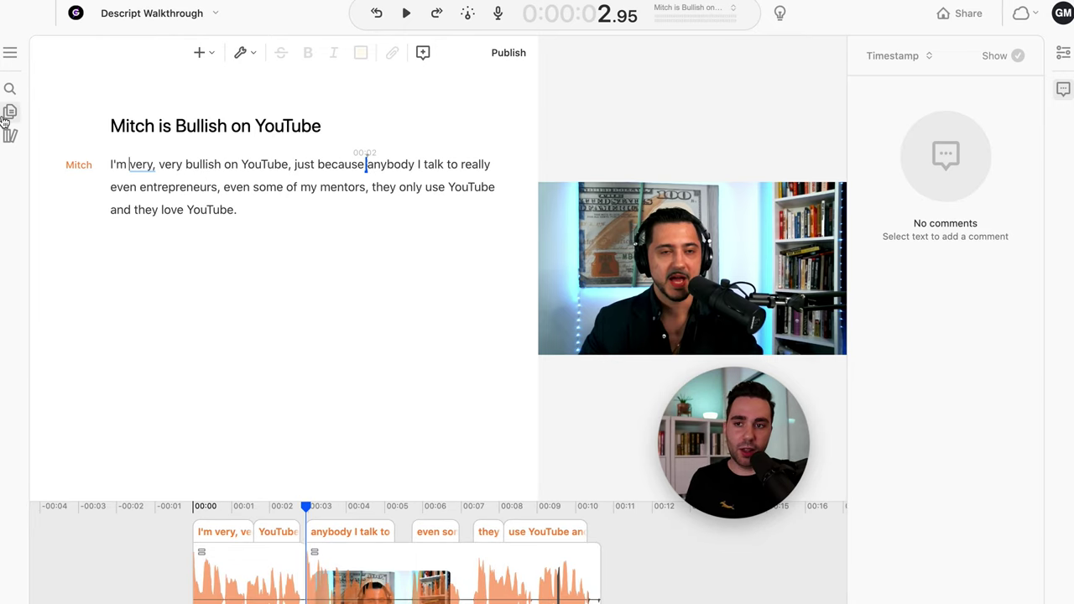
Step: Open the main full-episode composition and examine the commented passages from the opening down to the "Show note" paragraph
{"action": "mouse_move", "coordinate": [9, 113]}
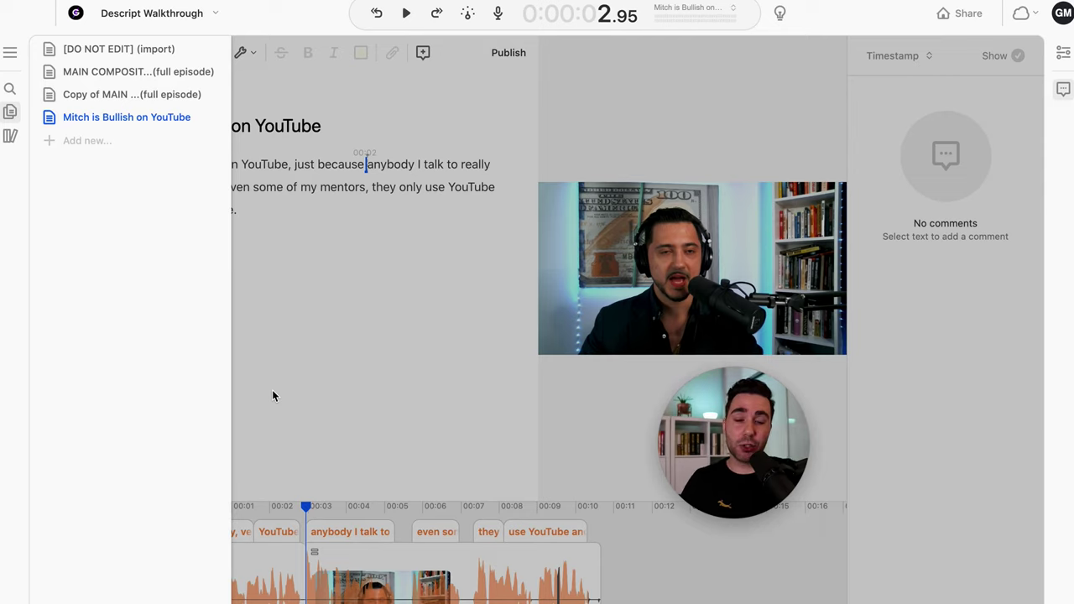
{"action": "left_click", "coordinate": [104, 71]}
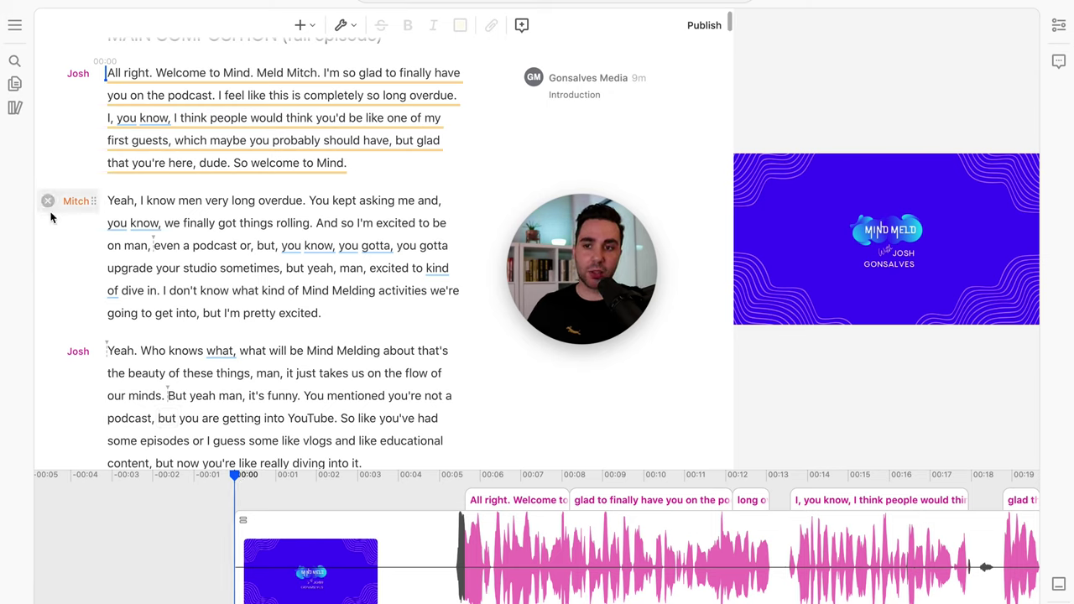
{"action": "scroll", "coordinate": [190, 290], "scroll_direction": "up", "scroll_amount": 2}
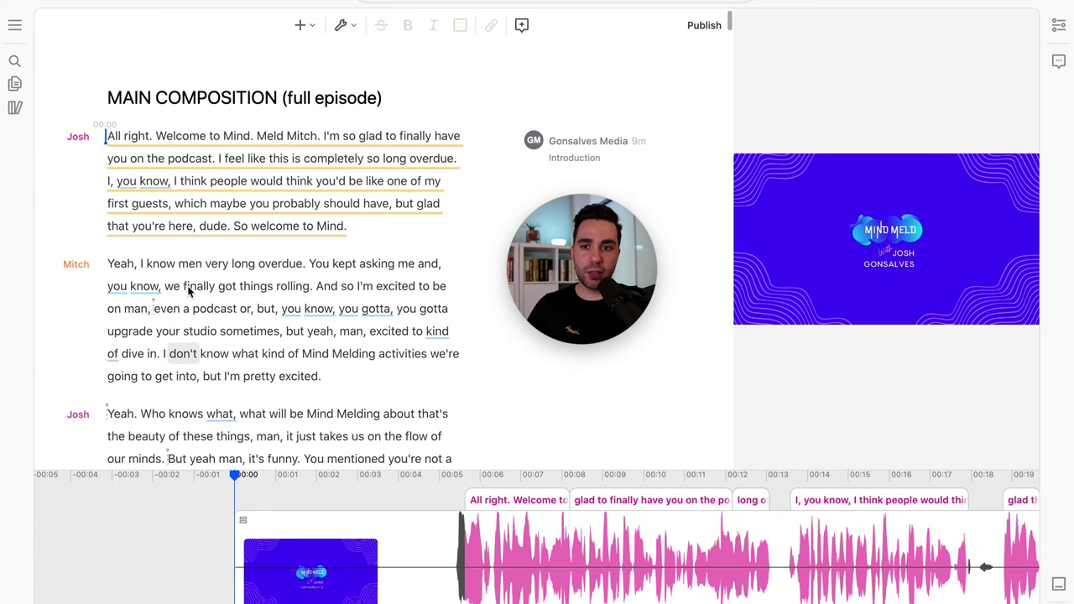
{"action": "scroll", "coordinate": [188, 292], "scroll_direction": "down", "scroll_amount": 15}
{"action": "scroll", "coordinate": [189, 293], "scroll_direction": "up", "scroll_amount": 1}
{"action": "double_click", "coordinate": [118, 150]}
{"action": "left_click_drag", "start_coordinate": [193, 159], "coordinate": [308, 264]}
{"action": "left_click", "coordinate": [108, 297]}
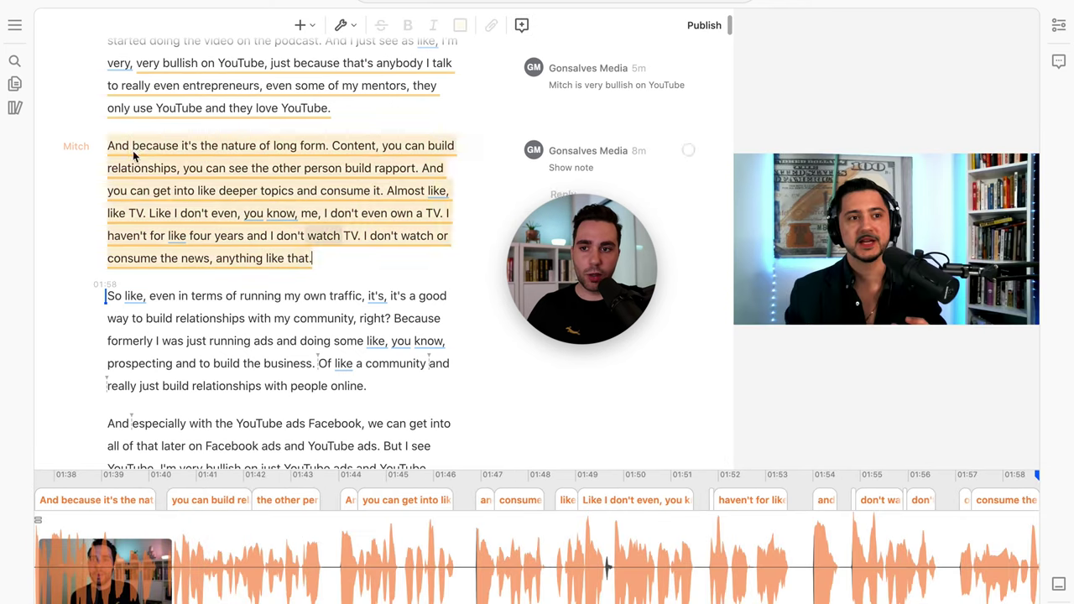
Step: Open the "is Bullish on YouTube" clip composition and copy its entire text, from "I'm very" to "they love YouTube."
{"action": "left_click", "coordinate": [14, 84]}
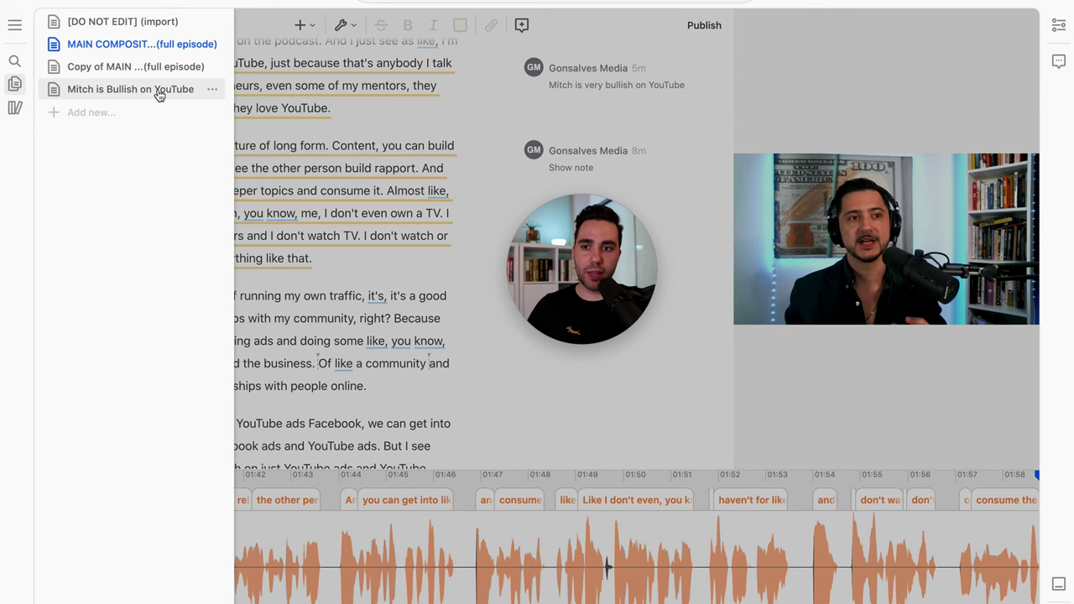
{"action": "left_click", "coordinate": [159, 91]}
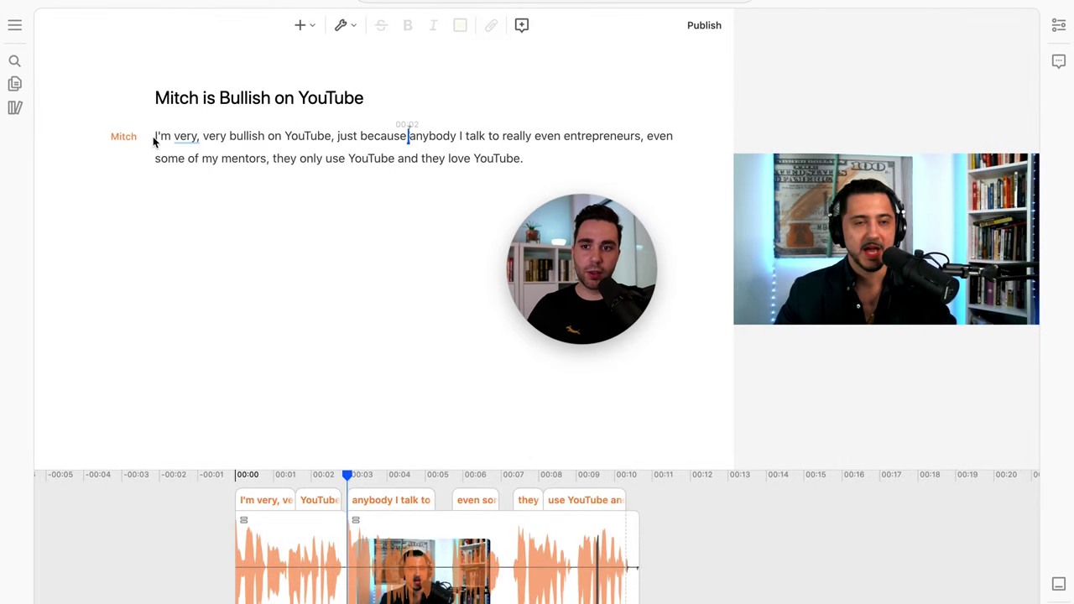
{"action": "left_click_drag", "start_coordinate": [158, 139], "coordinate": [525, 161]}
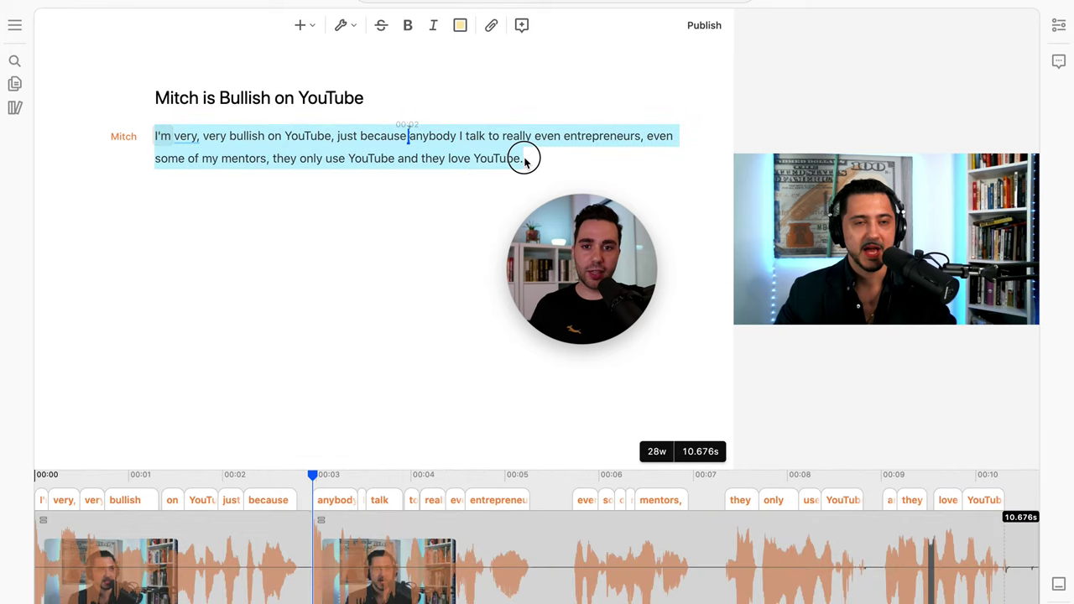
{"action": "key", "text": "space"}
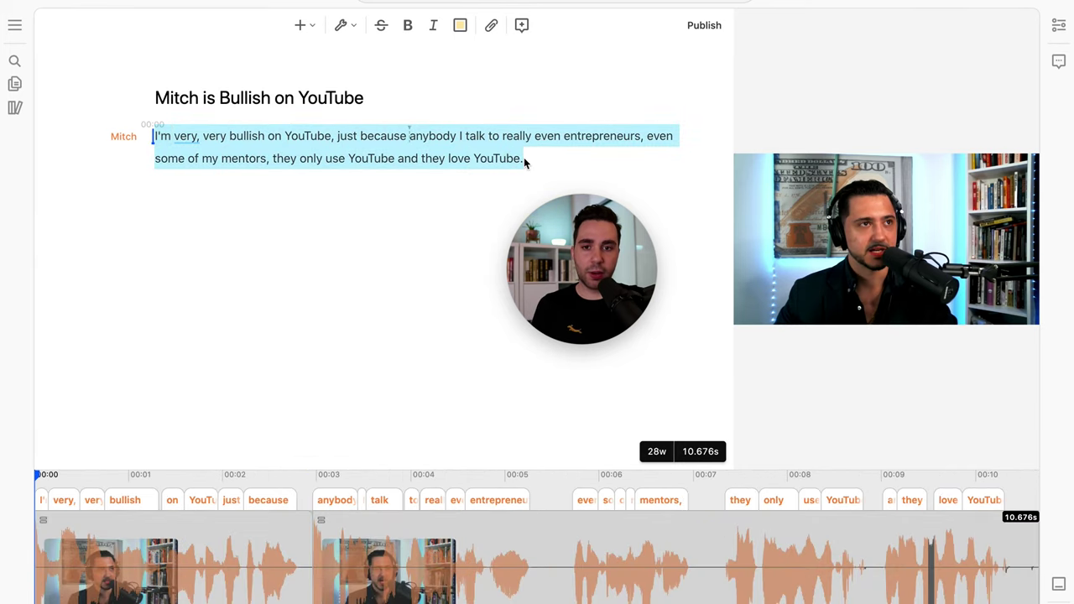
{"action": "key", "text": "super+c"}
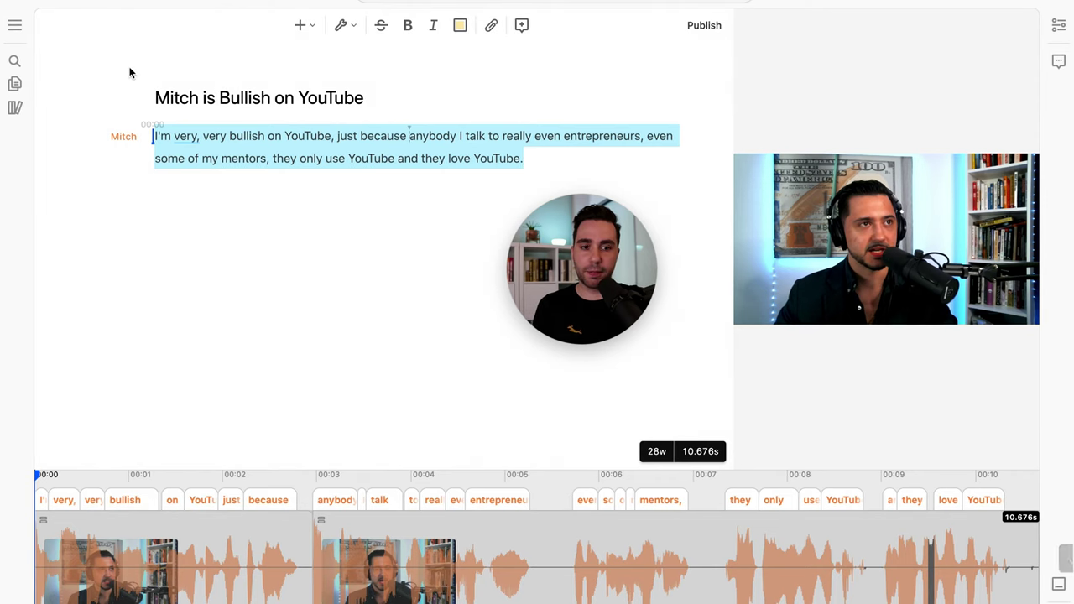
Step: Paste the copied clip into a new paragraph above the opening "All right" paragraph of the main full-episode composition
{"action": "left_click", "coordinate": [14, 84]}
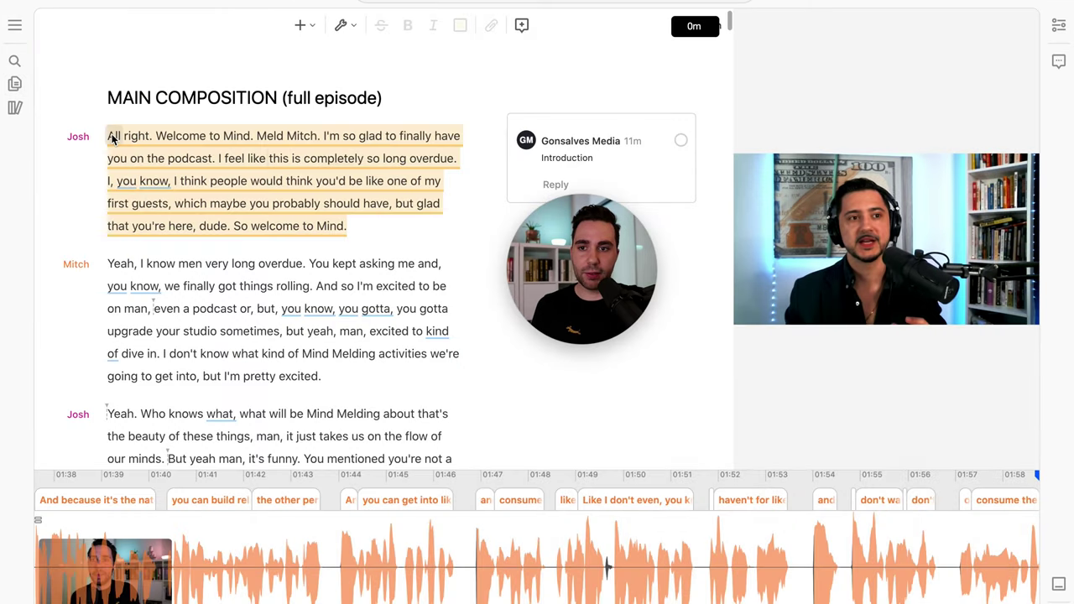
{"action": "left_click", "coordinate": [112, 139]}
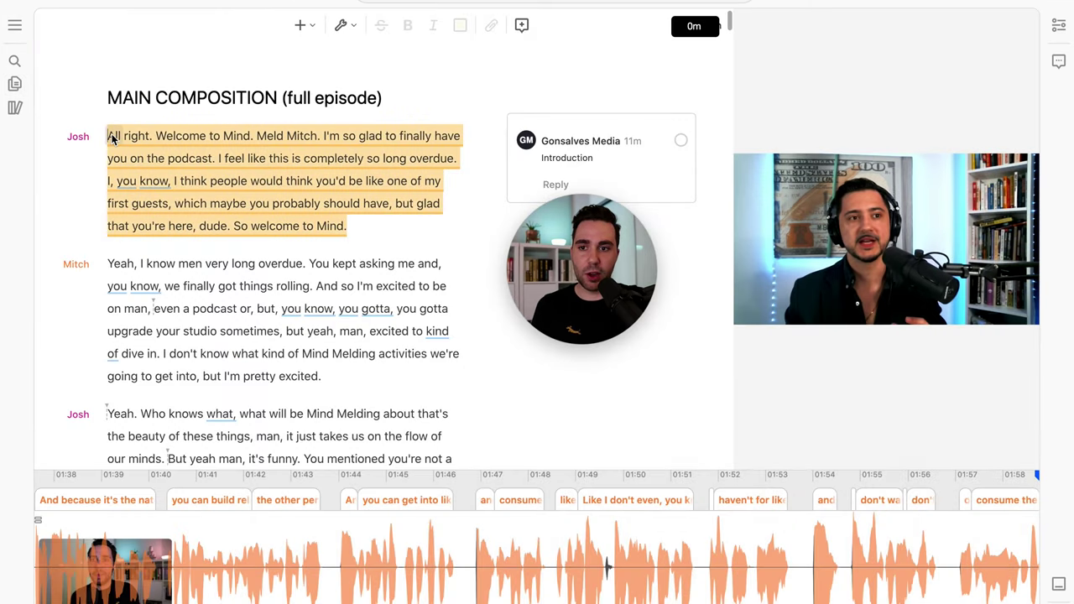
{"action": "key", "text": "Return"}
{"action": "key", "text": "Up"}
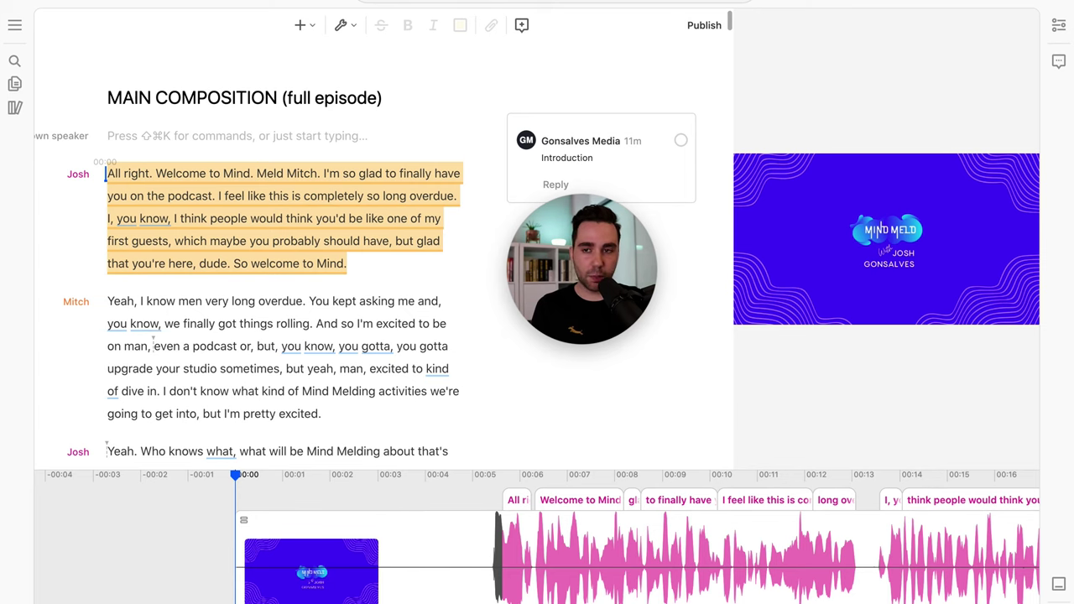
{"action": "key", "text": "super+v"}
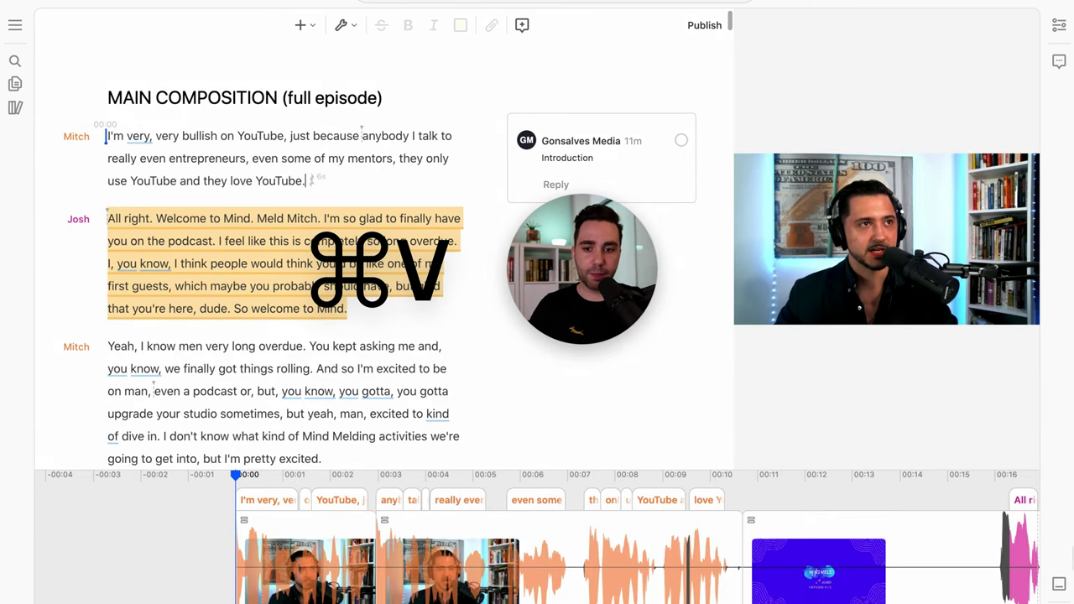
Step: Review the pasted teaser in the timeline up to the cut into the intro graphic, moving the playhead to about 10.4 s
{"action": "scroll", "coordinate": [537, 570], "scroll_direction": "right", "scroll_amount": 5}
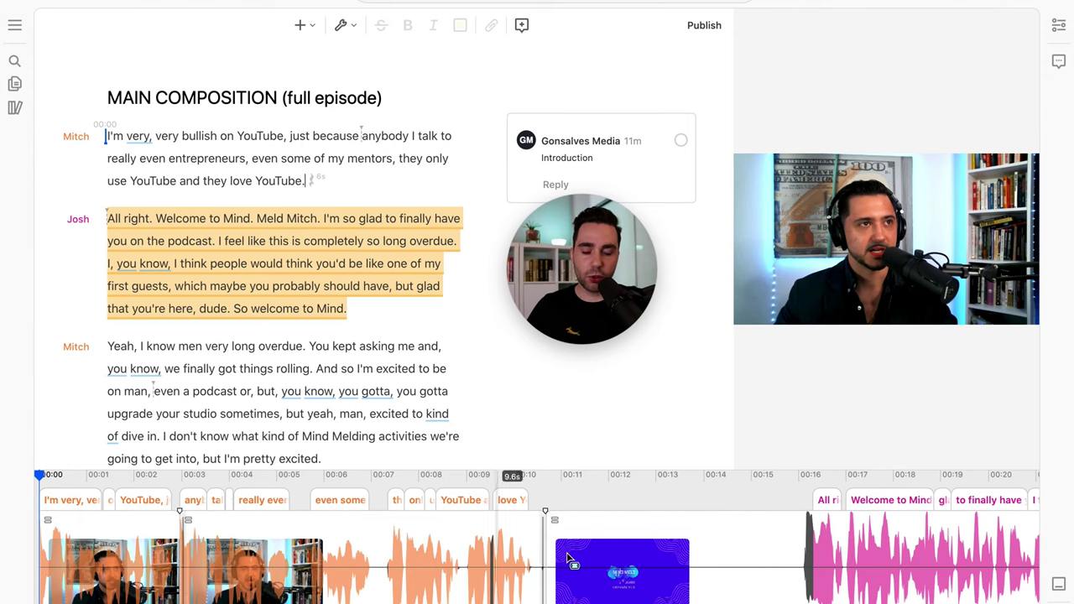
{"action": "scroll", "coordinate": [554, 560], "scroll_direction": "left", "scroll_amount": 2}
{"action": "scroll", "coordinate": [567, 561], "scroll_direction": "right", "scroll_amount": 3}
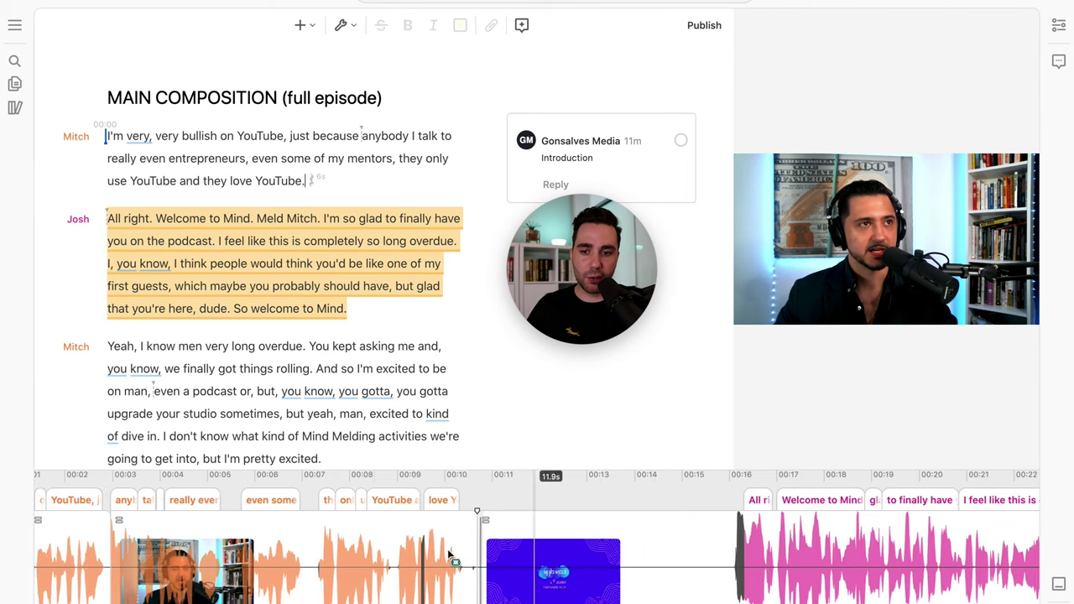
{"action": "scroll", "coordinate": [344, 550], "scroll_direction": "left", "scroll_amount": 10}
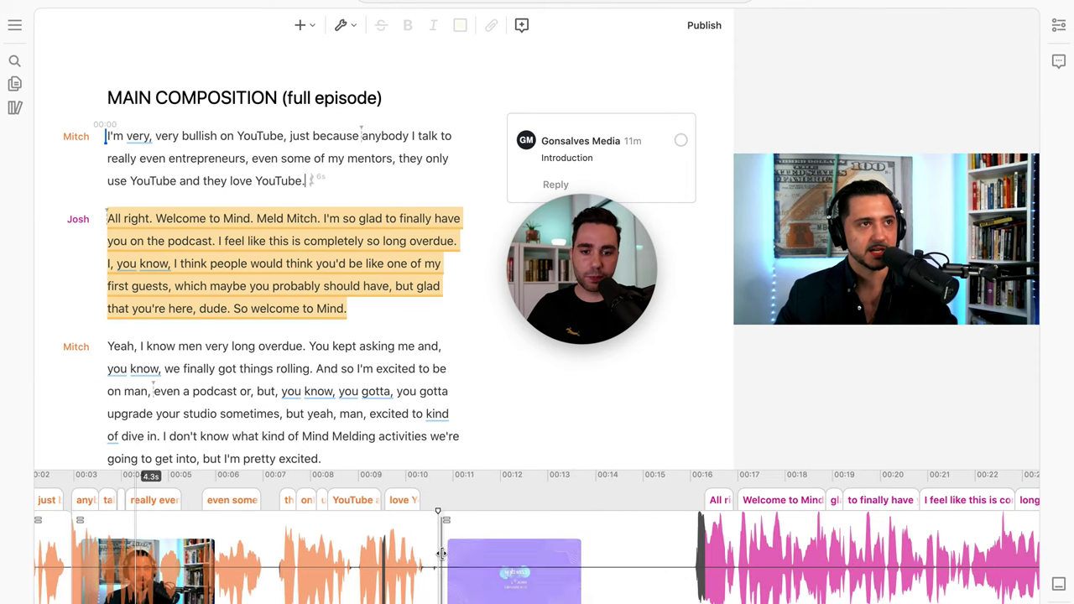
{"action": "scroll", "coordinate": [444, 554], "scroll_direction": "right", "scroll_amount": 13}
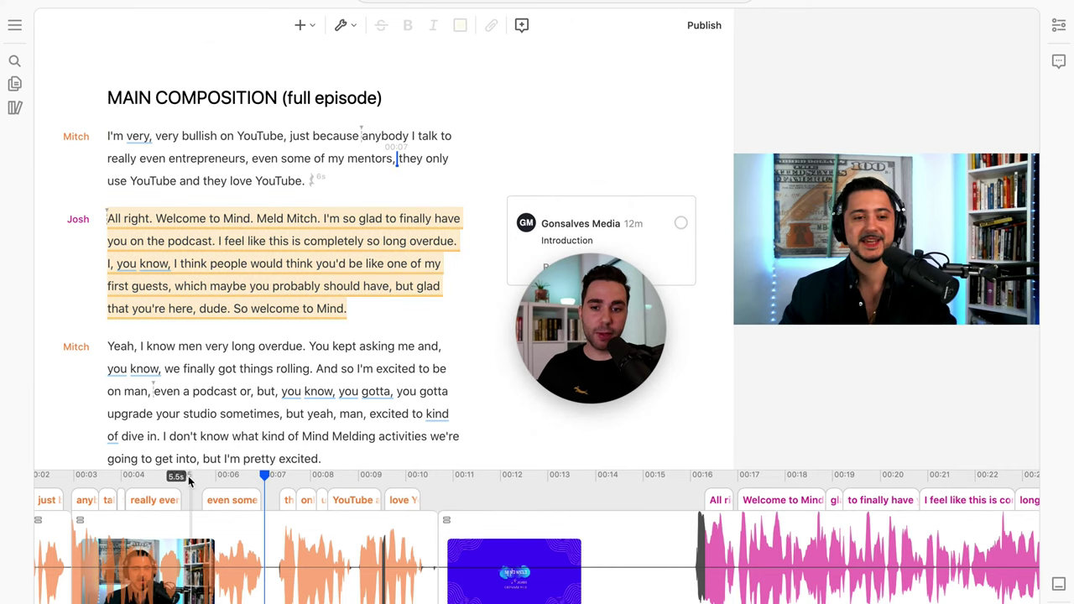
{"action": "left_click", "coordinate": [236, 476]}
{"action": "left_click_drag", "start_coordinate": [202, 482], "coordinate": [433, 489]}
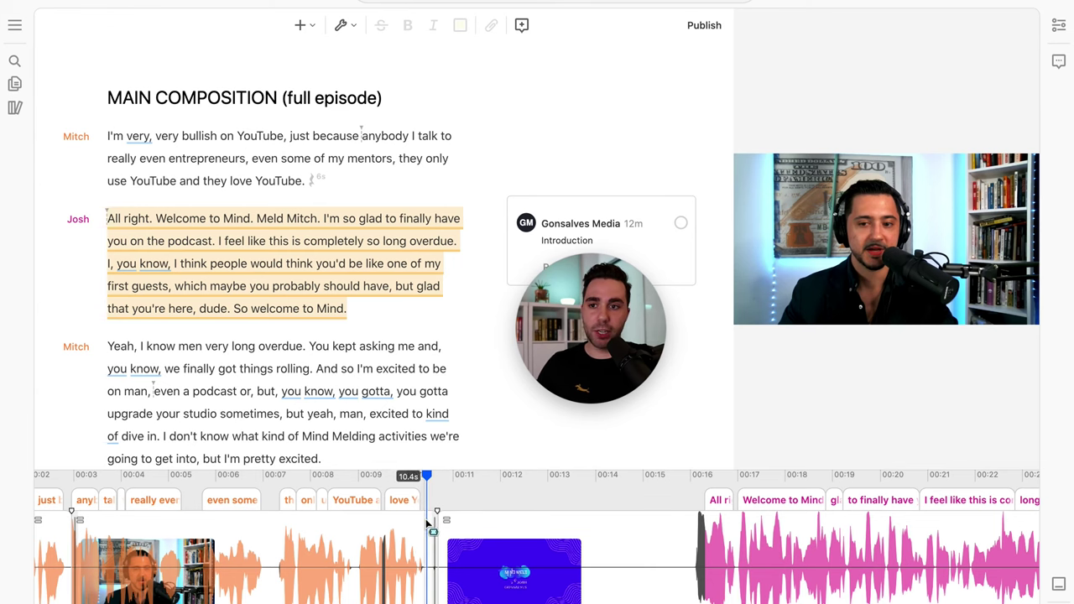
Step: Import "Mind Meld Podcast Intro (Short YouTube).mp3" from the Desktop into the media library and place it in the script after "they love YouTube."
{"action": "left_click", "coordinate": [14, 110]}
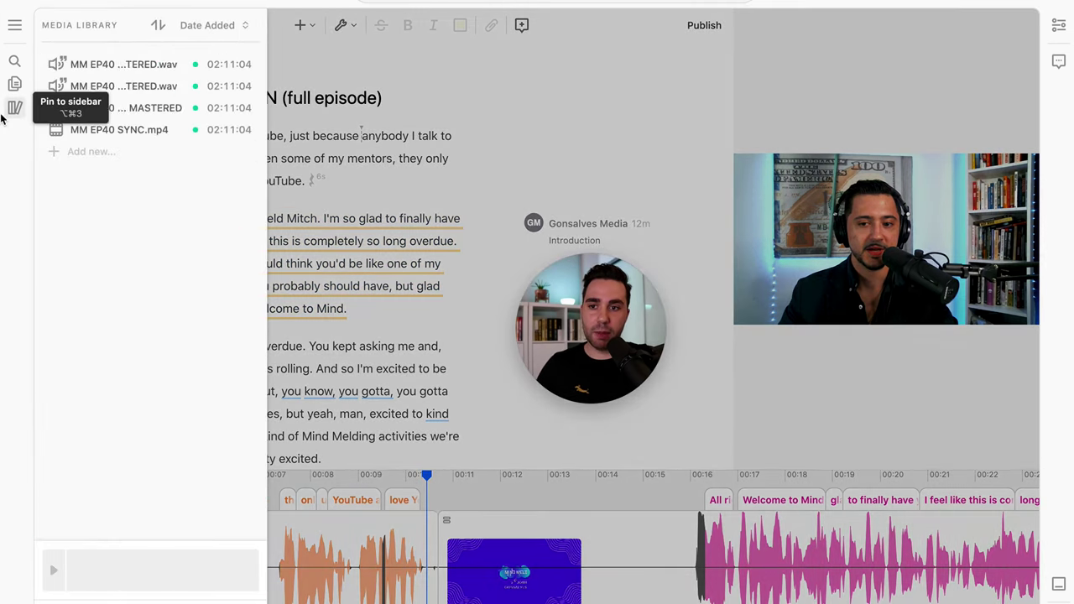
{"action": "left_click", "coordinate": [55, 157]}
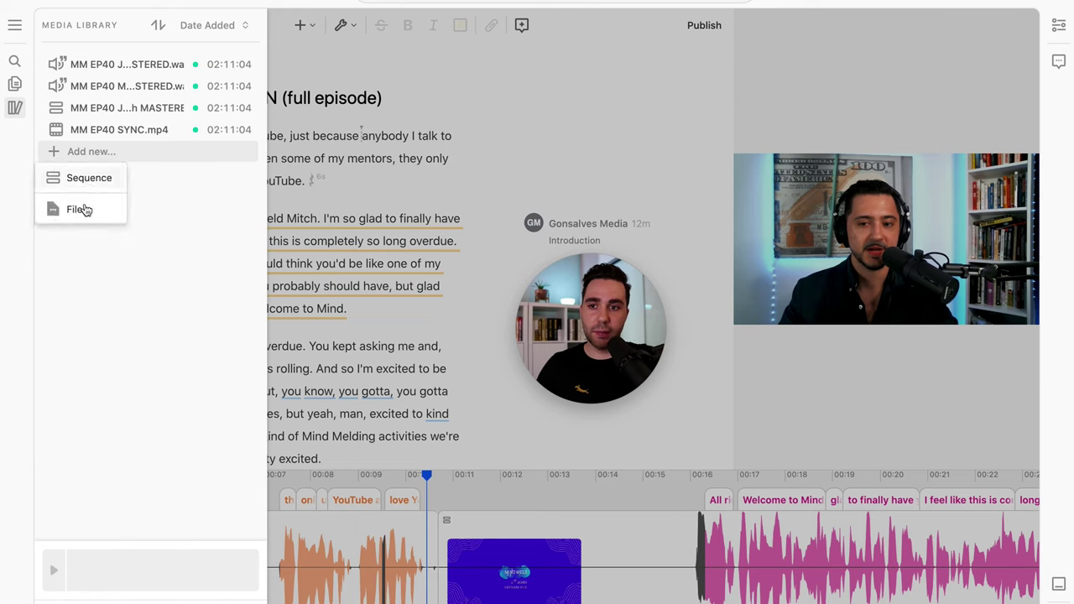
{"action": "left_click", "coordinate": [83, 211]}
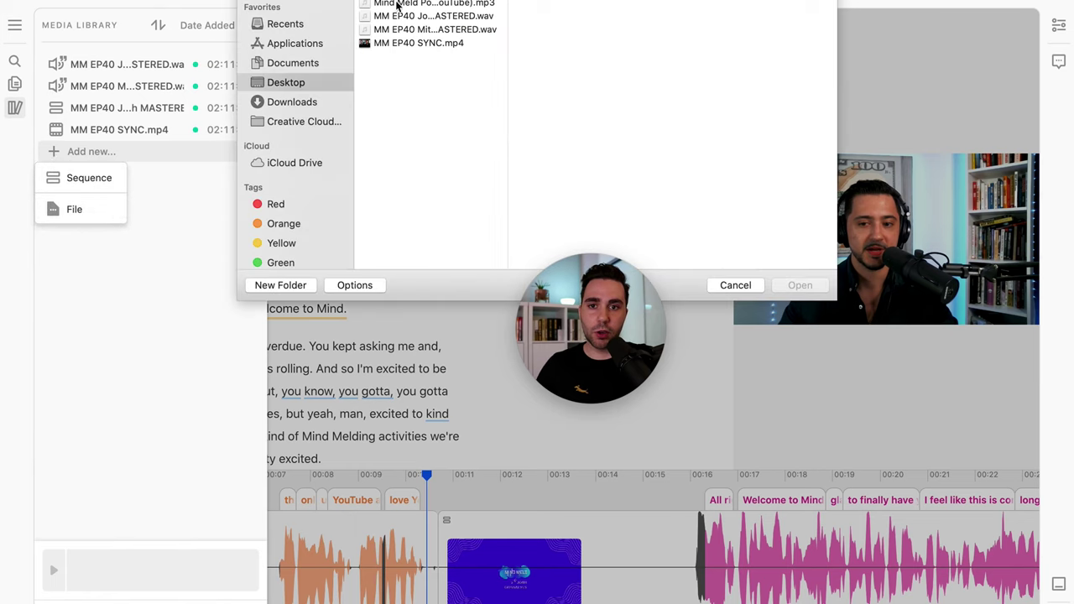
{"action": "left_click", "coordinate": [398, 4]}
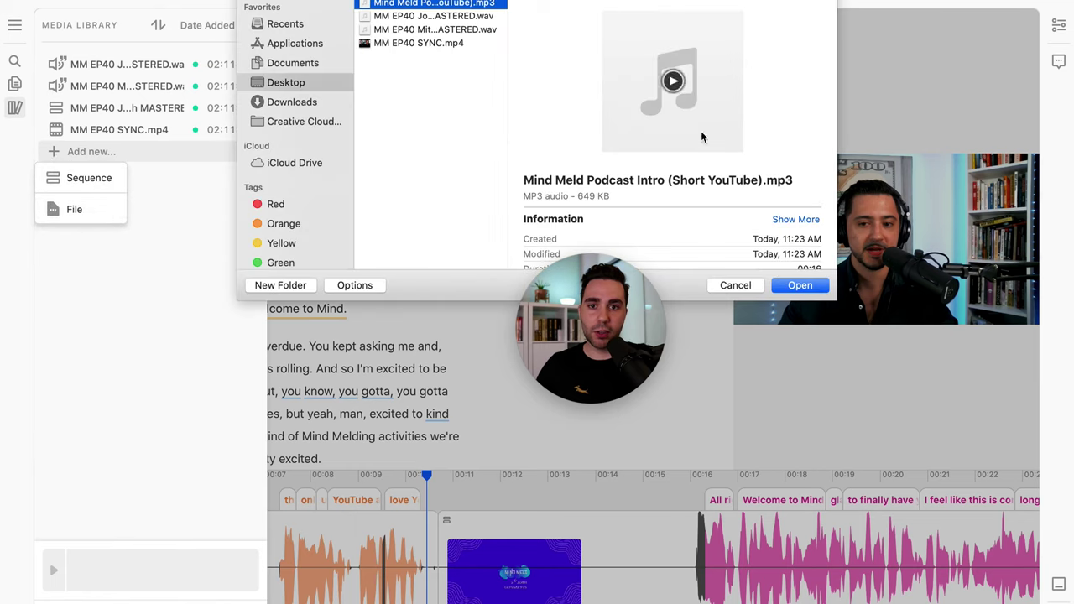
{"action": "left_click", "coordinate": [800, 286]}
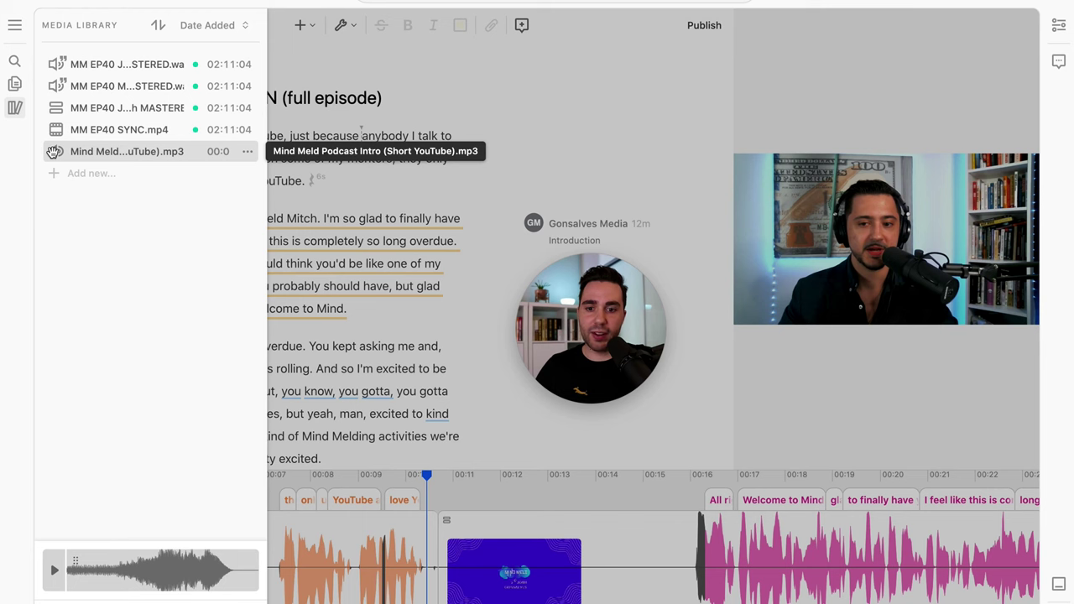
{"action": "left_click_drag", "start_coordinate": [53, 151], "coordinate": [304, 178]}
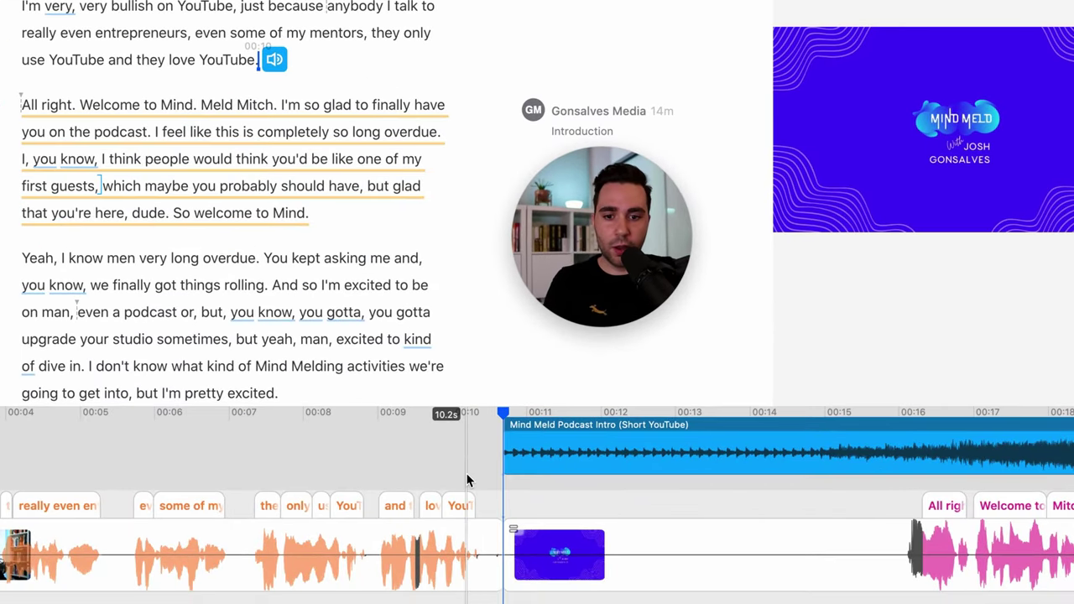
Step: Shift the intro music track slightly earlier so that it starts just before the intro graphic clip
{"action": "scroll", "coordinate": [479, 530], "scroll_direction": "up", "scroll_amount": 3}
{"action": "scroll", "coordinate": [467, 480], "scroll_direction": "up", "scroll_amount": 1}
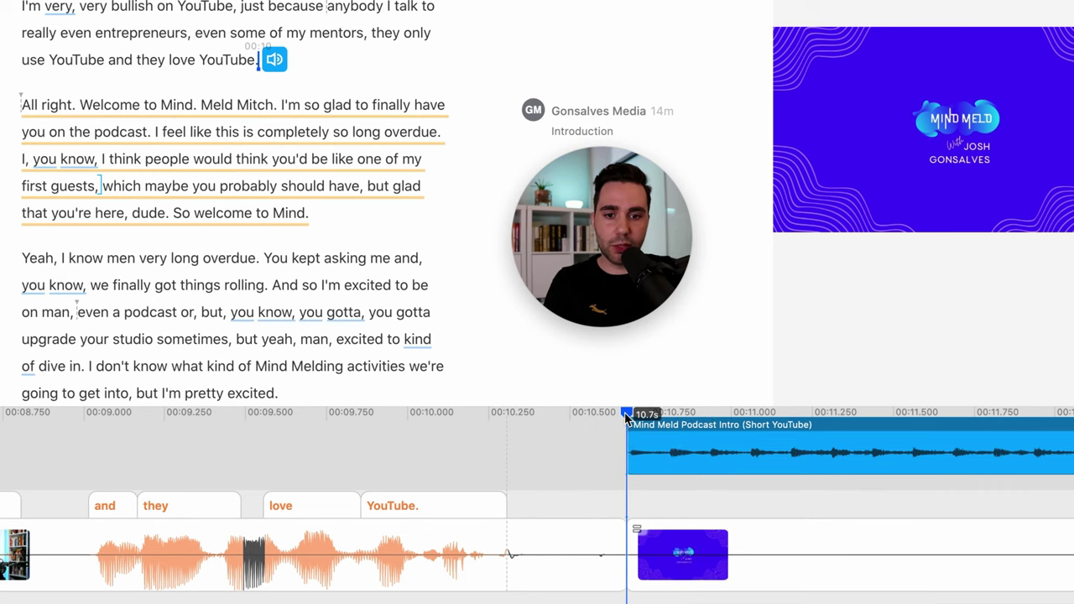
{"action": "scroll", "coordinate": [493, 416], "scroll_direction": "right", "scroll_amount": 3}
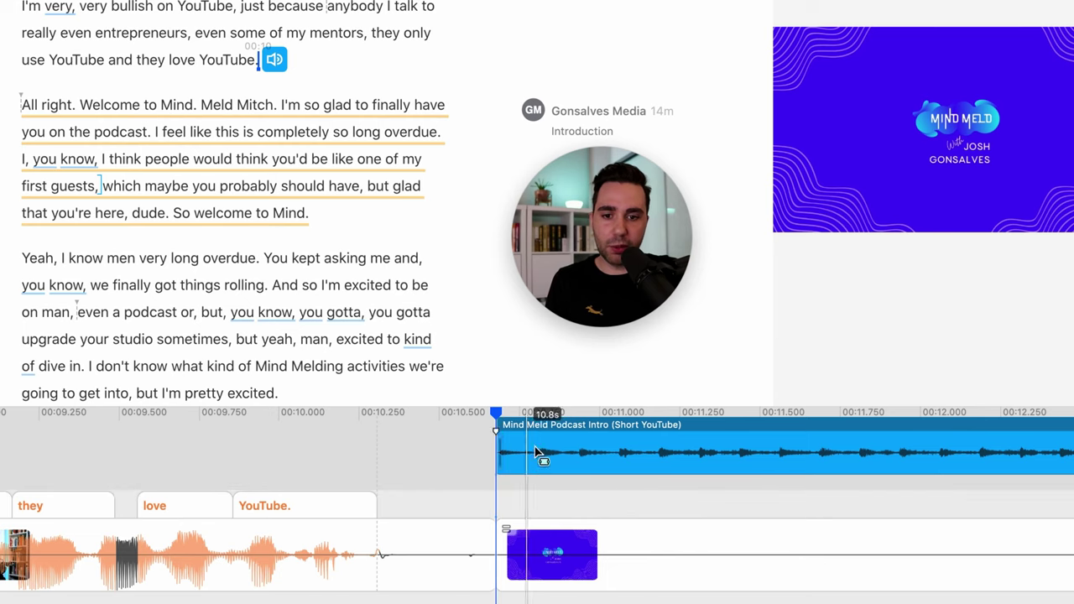
{"action": "left_click_drag", "start_coordinate": [588, 427], "coordinate": [510, 453]}
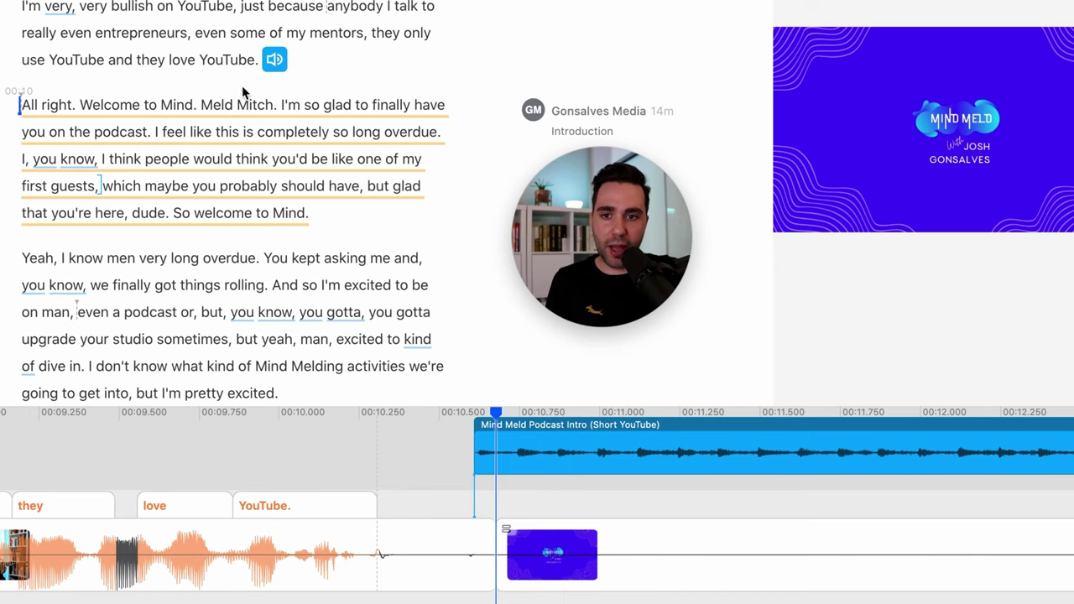
Step: Jump to the music marker in the script and move the intro music track past the start of the intro graphic clip
{"action": "mouse_move", "coordinate": [279, 71]}
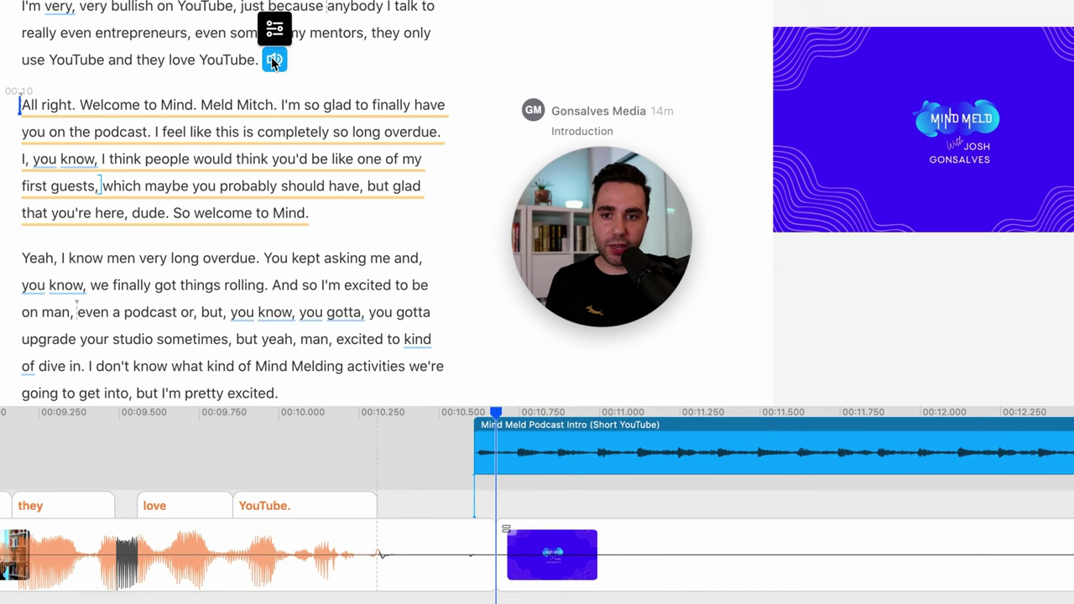
{"action": "left_click", "coordinate": [272, 61]}
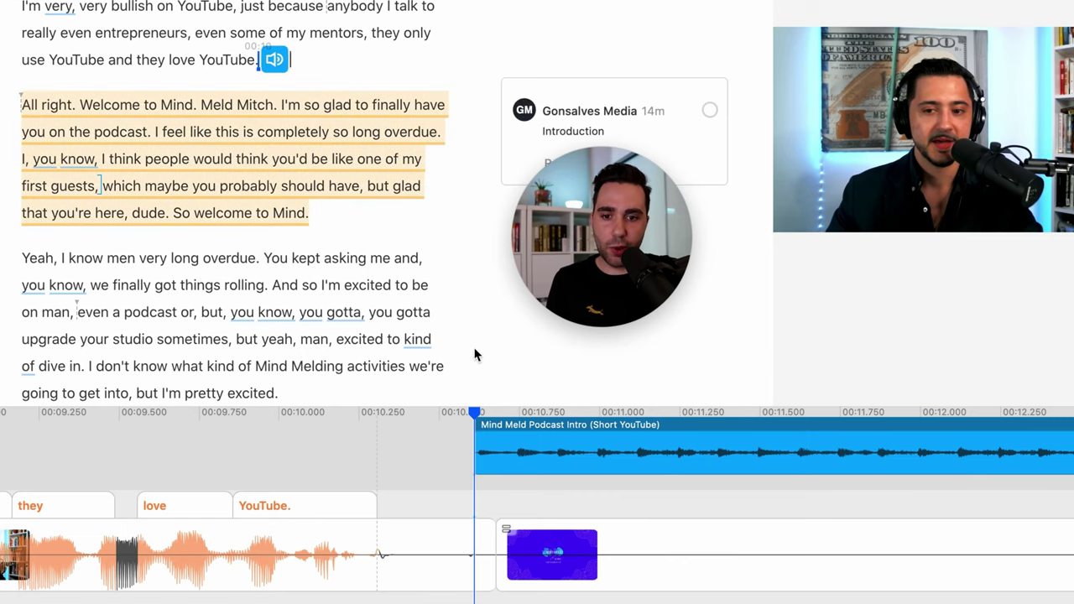
{"action": "left_click_drag", "start_coordinate": [508, 428], "coordinate": [594, 428]}
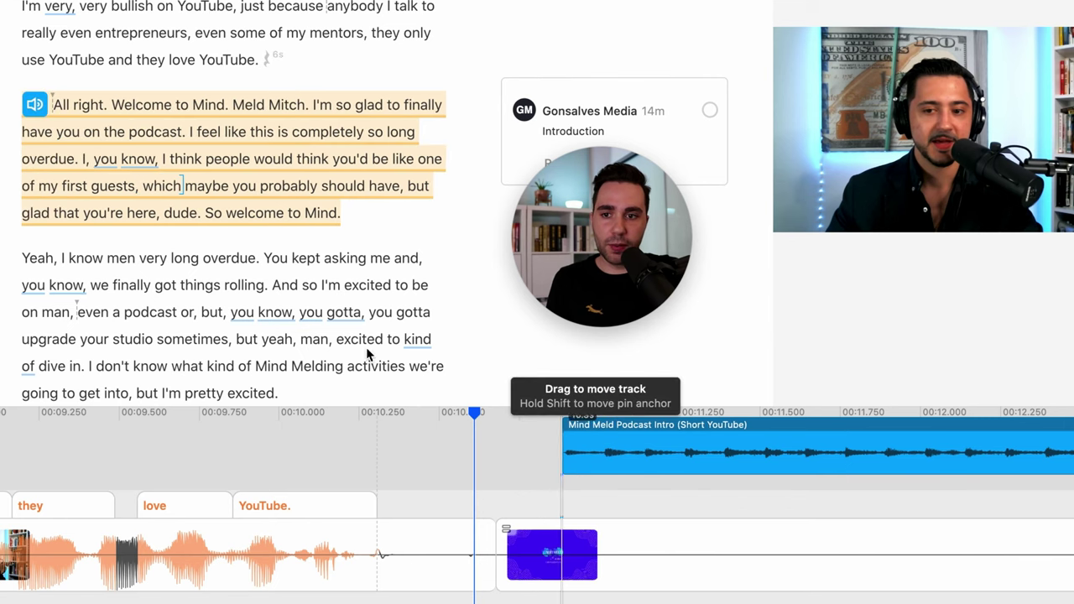
{"action": "mouse_move", "coordinate": [33, 107]}
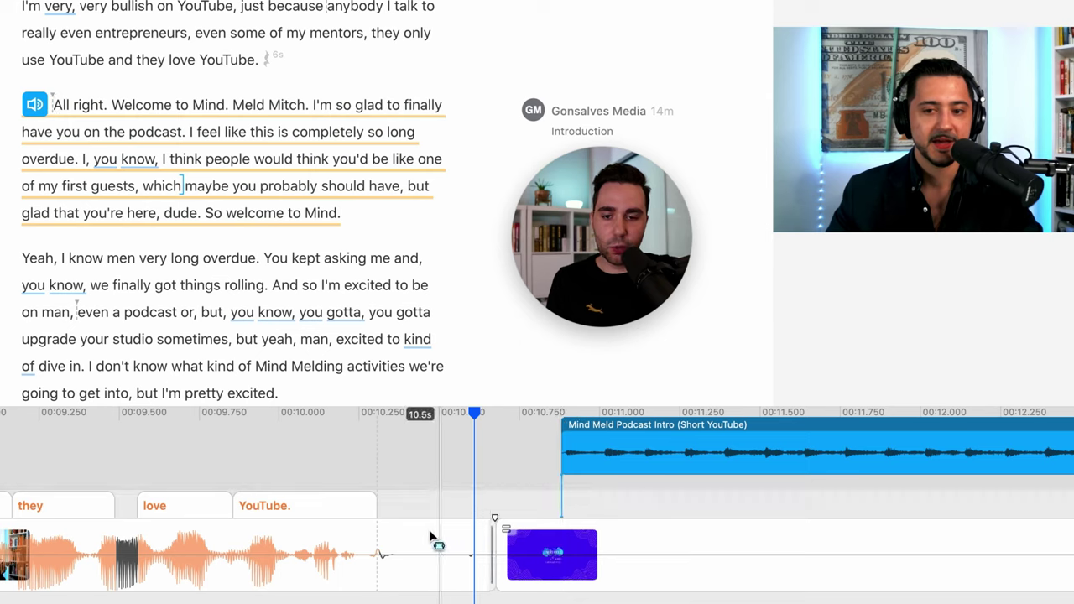
{"action": "left_click_drag", "start_coordinate": [487, 538], "coordinate": [496, 537]}
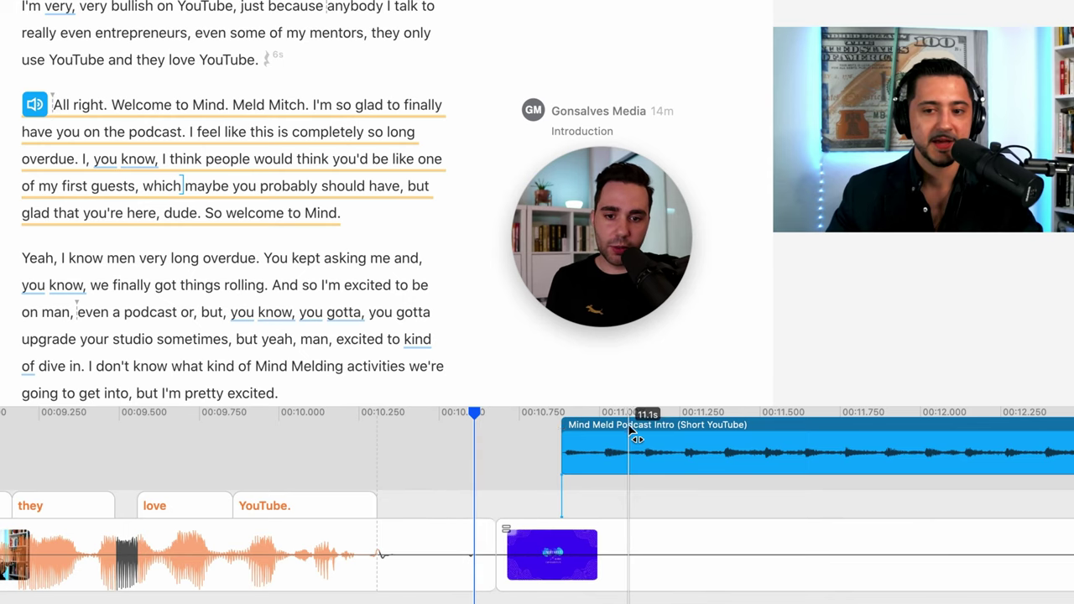
Step: Move the intro music track back to start with the intro graphic clip, anchored after "they love YouTube.", and play the transition
{"action": "left_click_drag", "start_coordinate": [628, 428], "coordinate": [562, 428]}
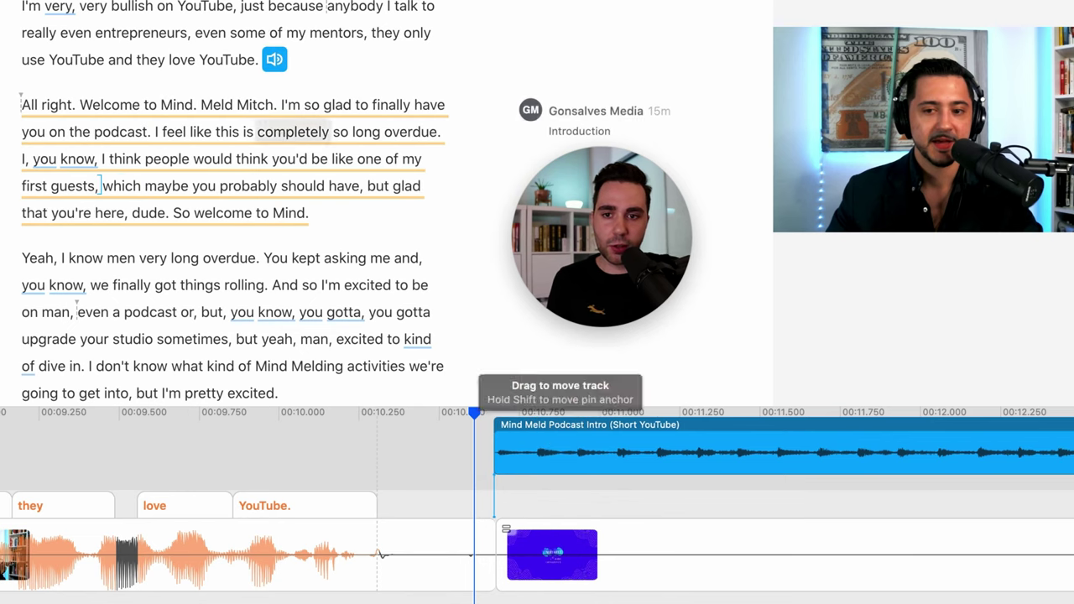
{"action": "mouse_move", "coordinate": [273, 63]}
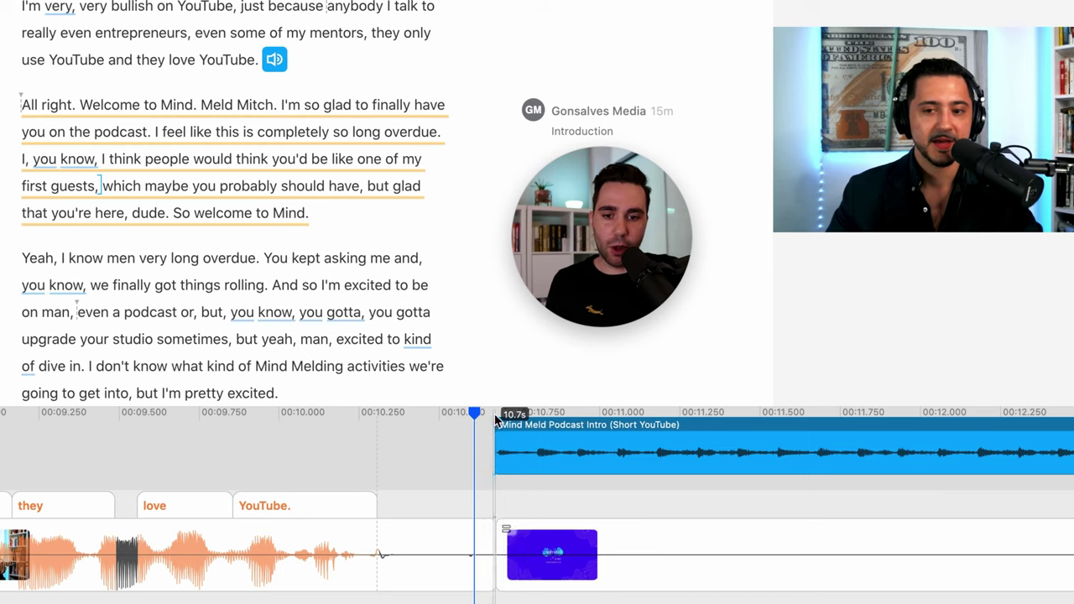
{"action": "left_click_drag", "start_coordinate": [479, 422], "coordinate": [470, 485]}
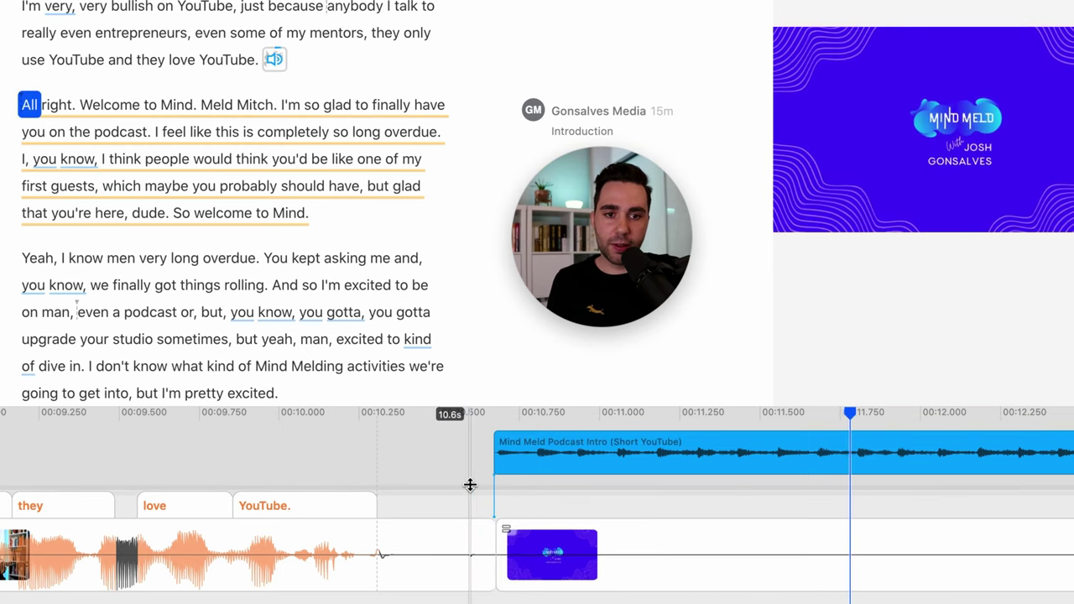
Step: Move the intro music track earlier to about 2.7 s, anchored after "really even entrepreneurs,", so the music swells at the intro graphic clip
{"action": "key", "text": "space"}
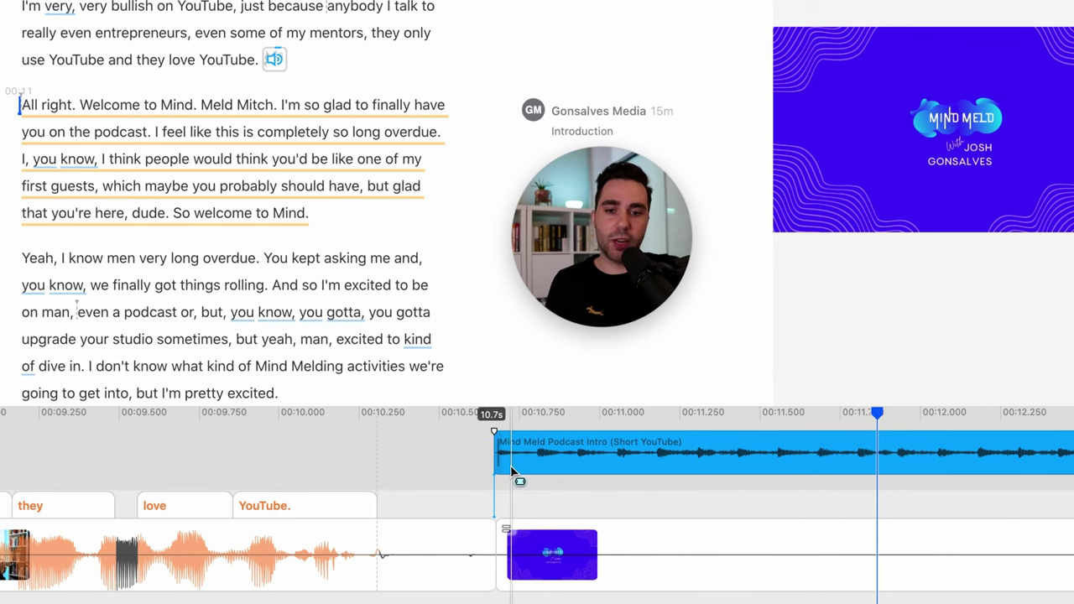
{"action": "scroll", "coordinate": [403, 462], "scroll_direction": "down", "scroll_amount": 6}
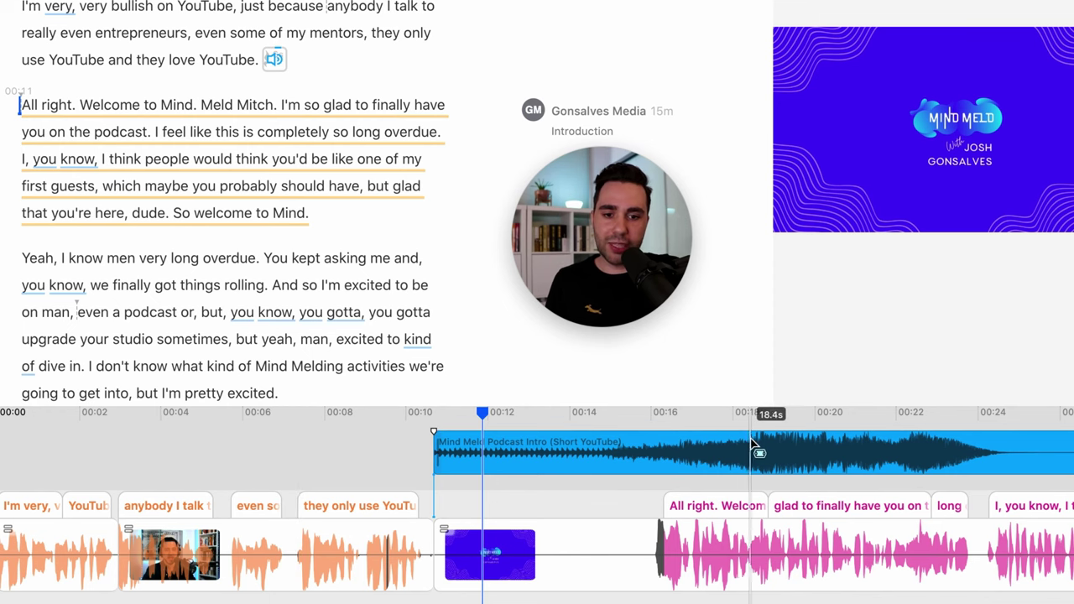
{"action": "scroll", "coordinate": [510, 550], "scroll_direction": "up", "scroll_amount": 4}
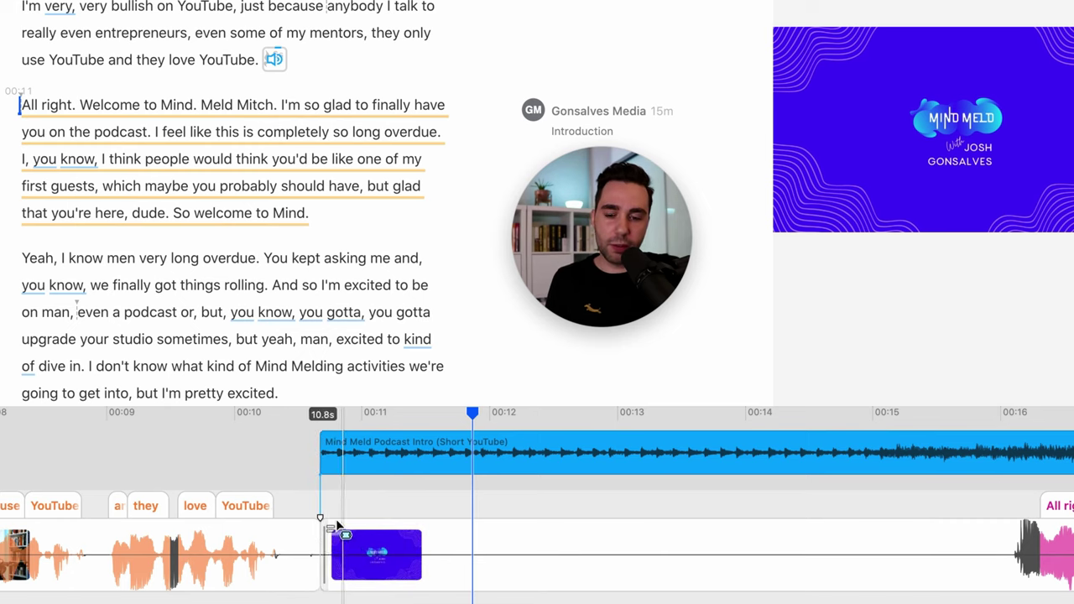
{"action": "left_click", "coordinate": [383, 438]}
{"action": "left_click_drag", "start_coordinate": [386, 425], "coordinate": [59, 420]}
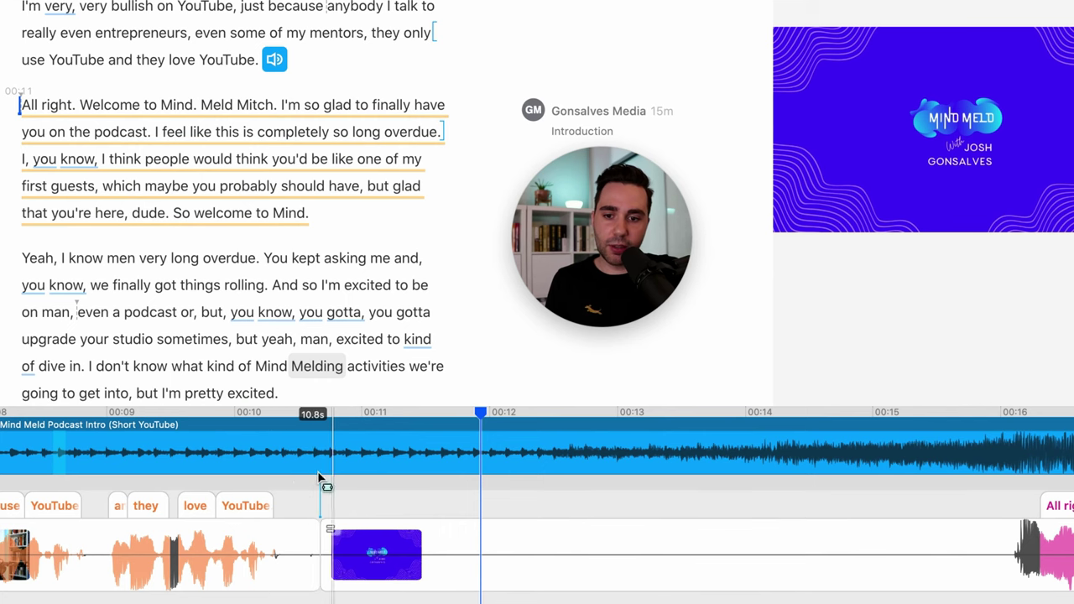
{"action": "scroll", "coordinate": [304, 513], "scroll_direction": "up", "scroll_amount": 5}
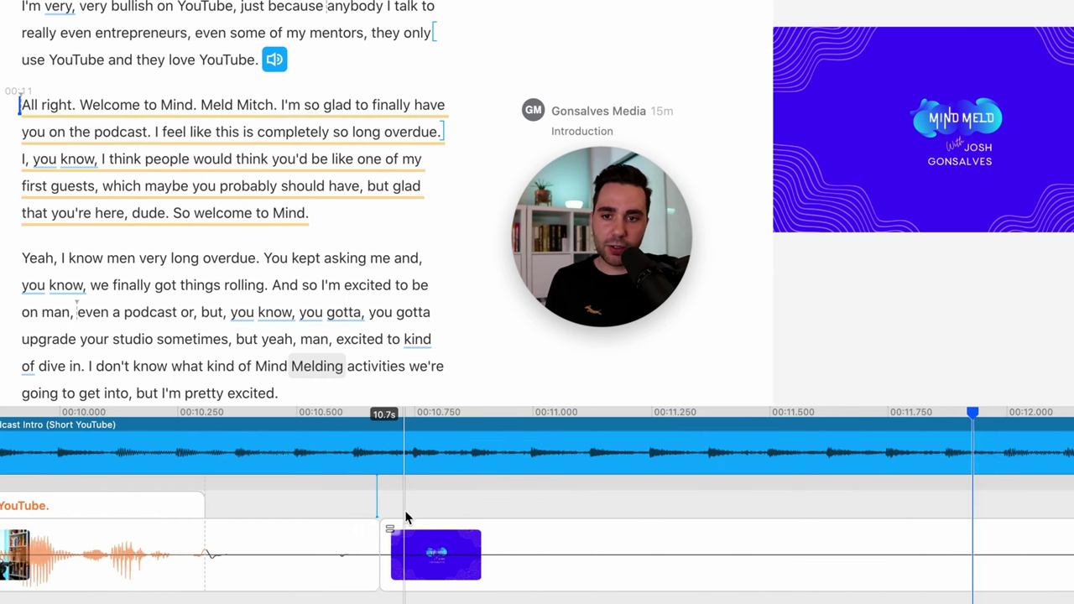
{"action": "mouse_move", "coordinate": [285, 67]}
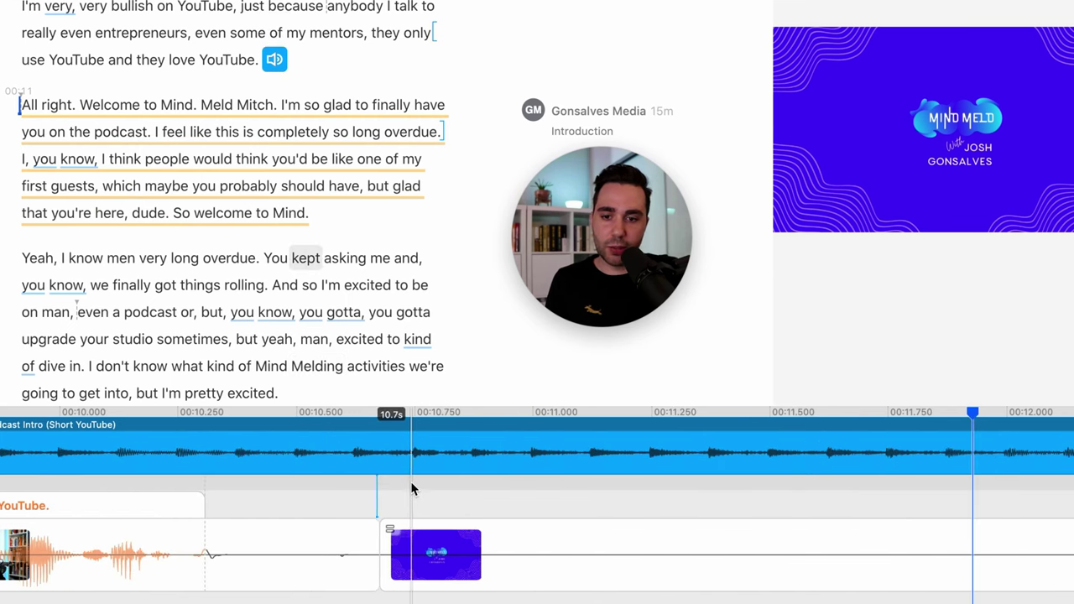
{"action": "scroll", "coordinate": [411, 487], "scroll_direction": "down", "scroll_amount": 5}
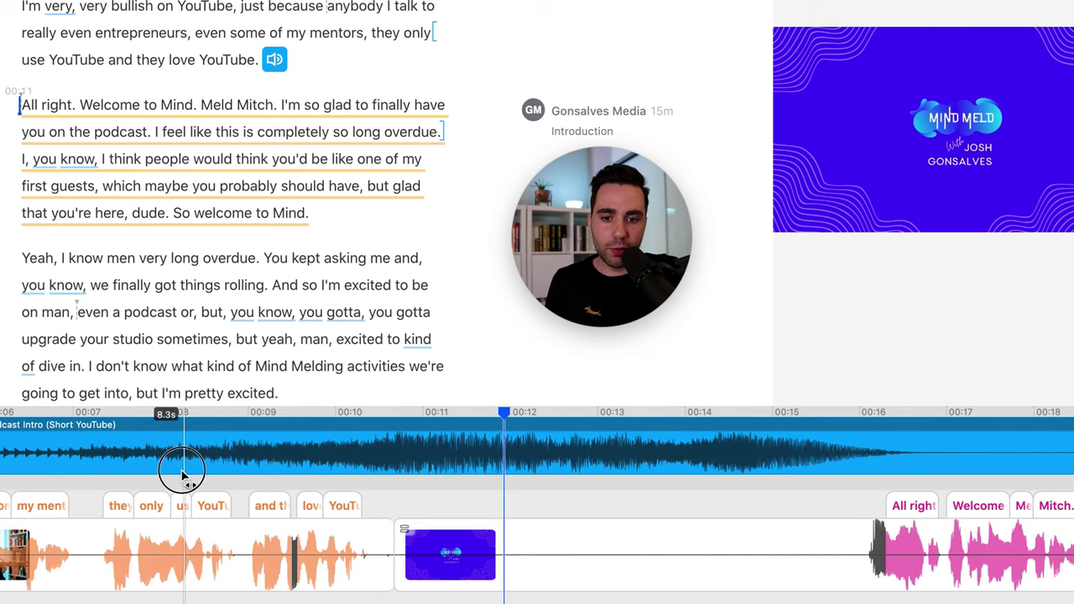
{"action": "scroll", "coordinate": [383, 487], "scroll_direction": "up", "scroll_amount": 5}
{"action": "left_click_drag", "start_coordinate": [491, 447], "coordinate": [290, 462]}
{"action": "scroll", "coordinate": [160, 524], "scroll_direction": "down", "scroll_amount": 5}
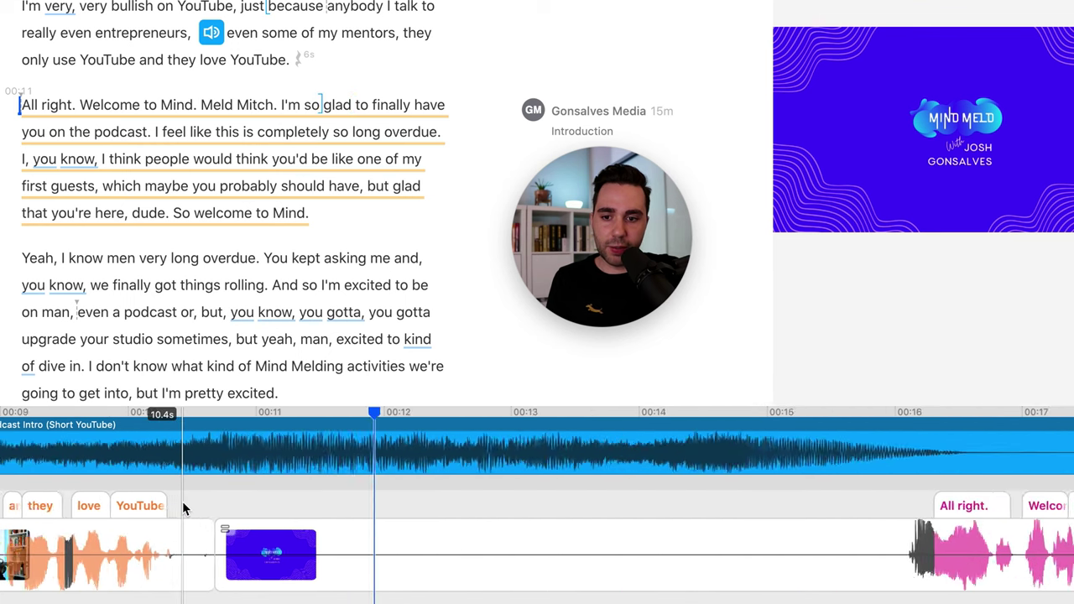
Step: Play the transition from the teaser's last words into the intro graphic, and play the teaser again from just before the music starts
{"action": "left_click", "coordinate": [211, 549]}
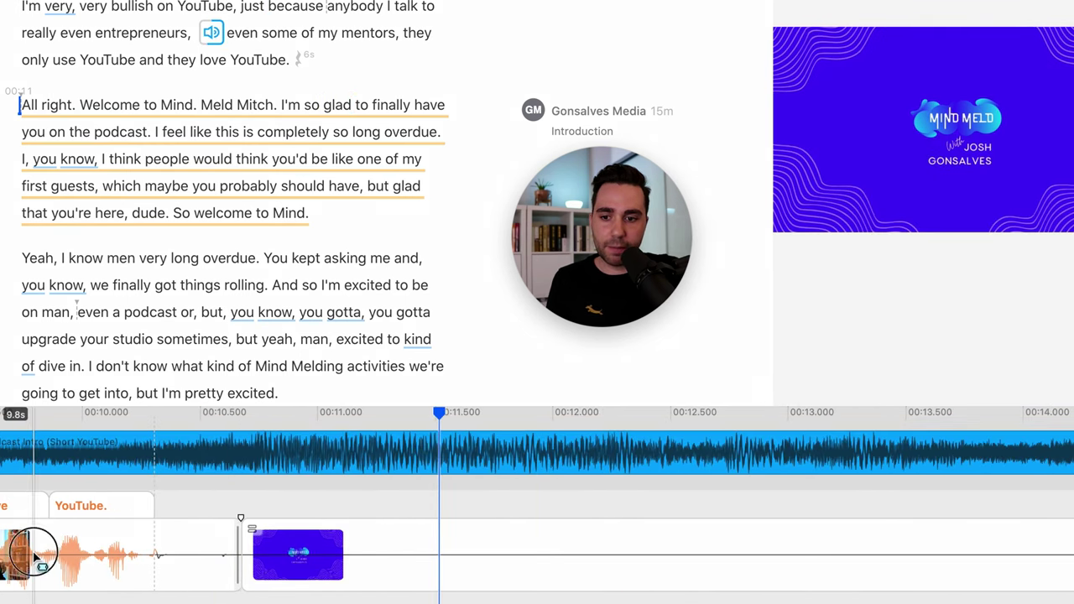
{"action": "left_click", "coordinate": [34, 558]}
{"action": "key", "text": "space"}
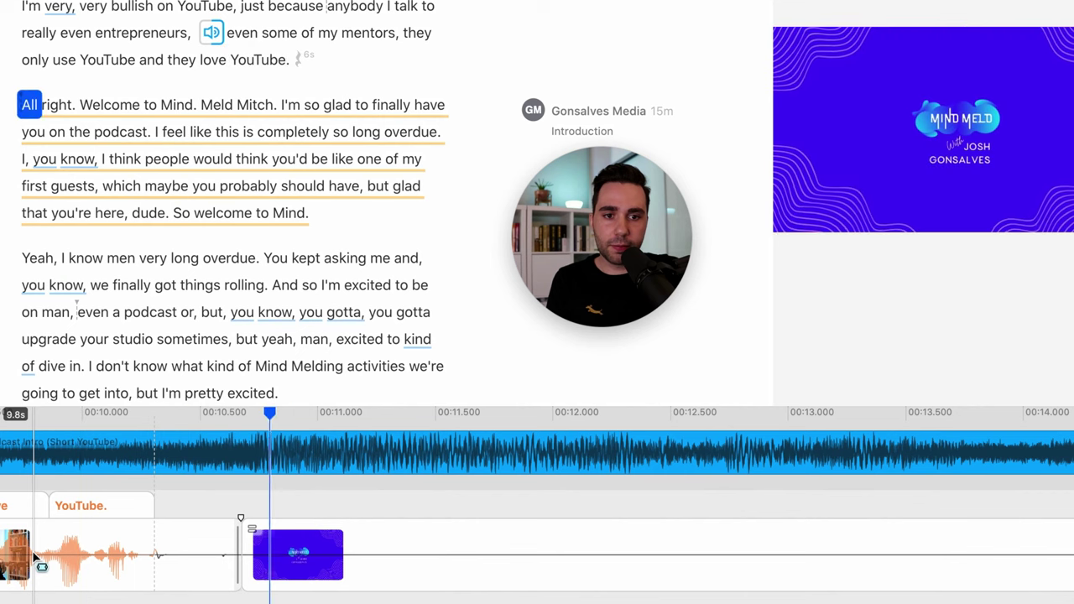
{"action": "key", "text": "space"}
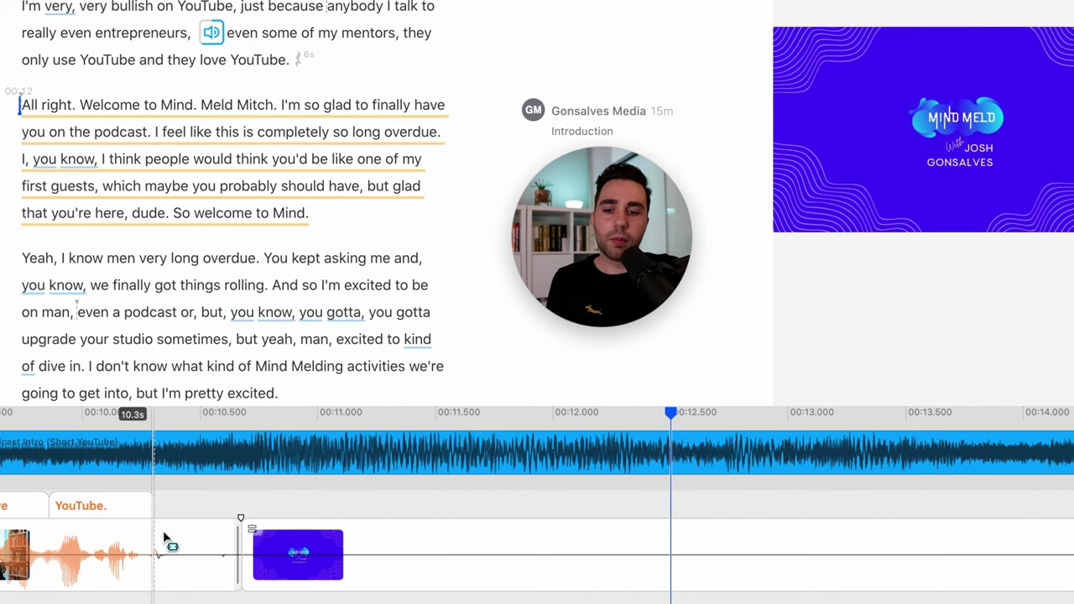
{"action": "scroll", "coordinate": [269, 470], "scroll_direction": "left", "scroll_amount": 3}
{"action": "scroll", "coordinate": [294, 445], "scroll_direction": "left", "scroll_amount": 1}
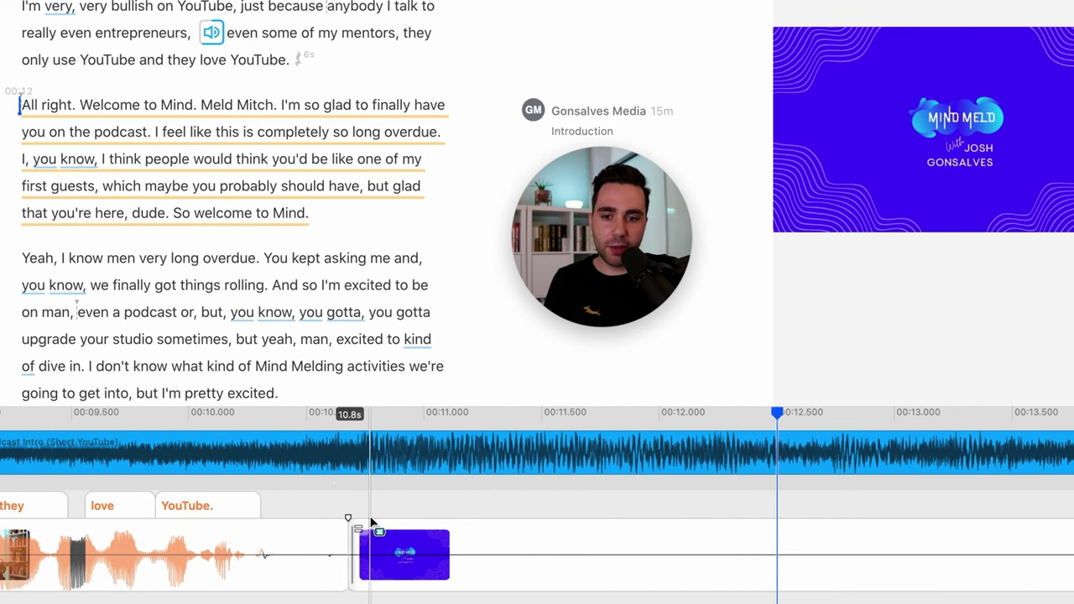
{"action": "scroll", "coordinate": [373, 520], "scroll_direction": "down", "scroll_amount": 10}
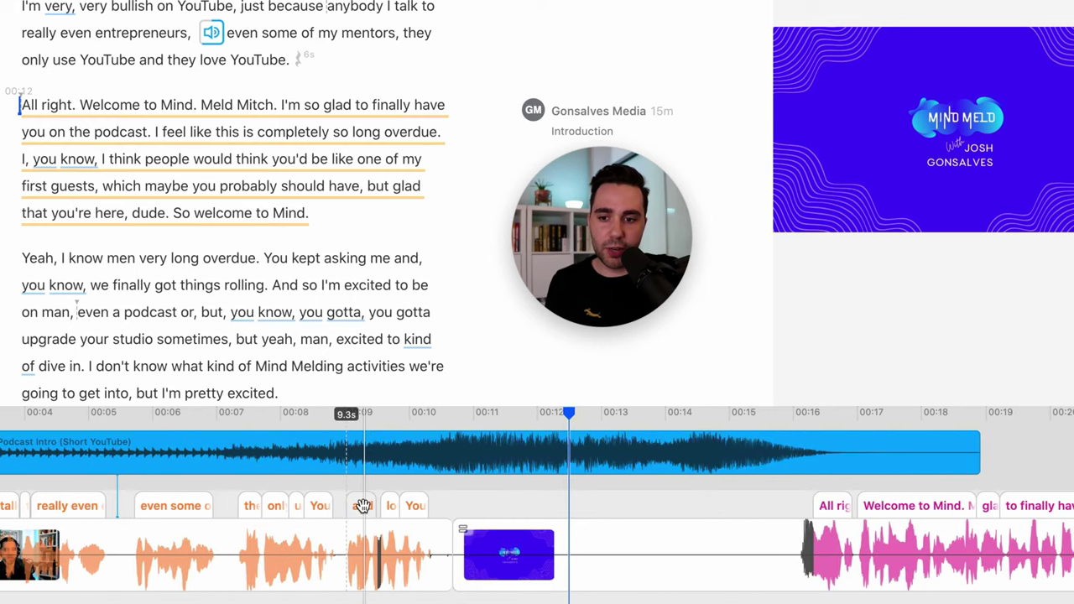
{"action": "scroll", "coordinate": [130, 460], "scroll_direction": "left", "scroll_amount": 6}
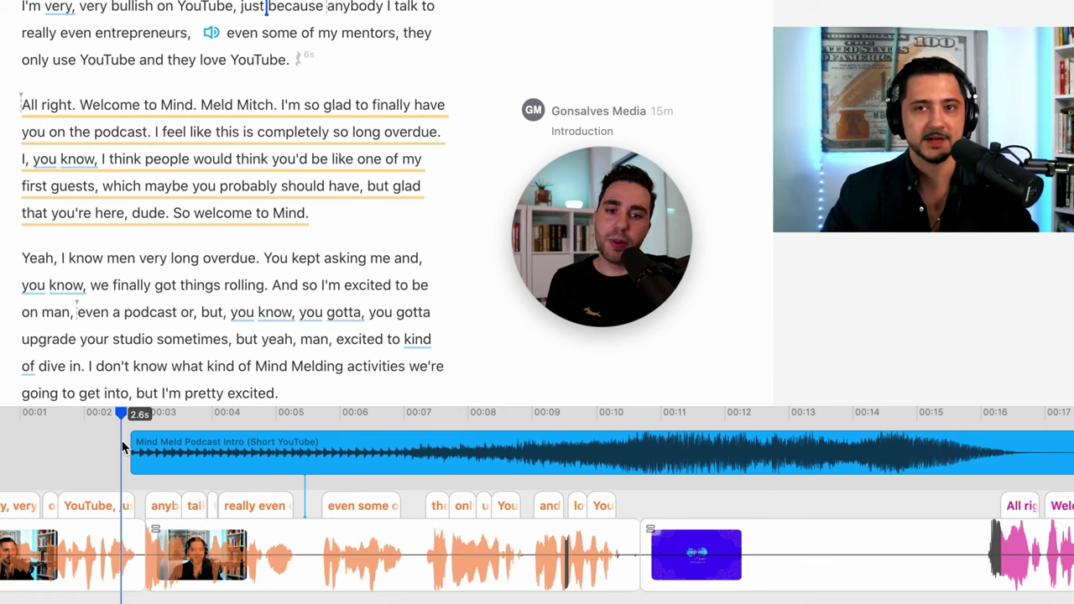
{"action": "key", "text": "space"}
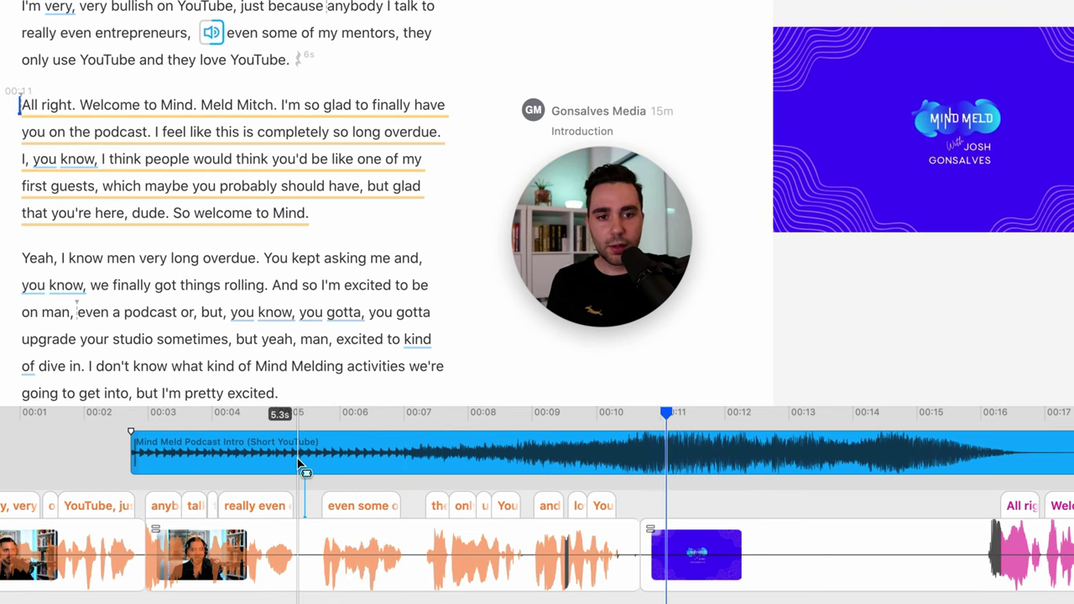
Step: Add a volume keyframe to the intro music track at about 10.7 s, where the intro graphic clip begins
{"action": "scroll", "coordinate": [401, 473], "scroll_direction": "up", "scroll_amount": 3}
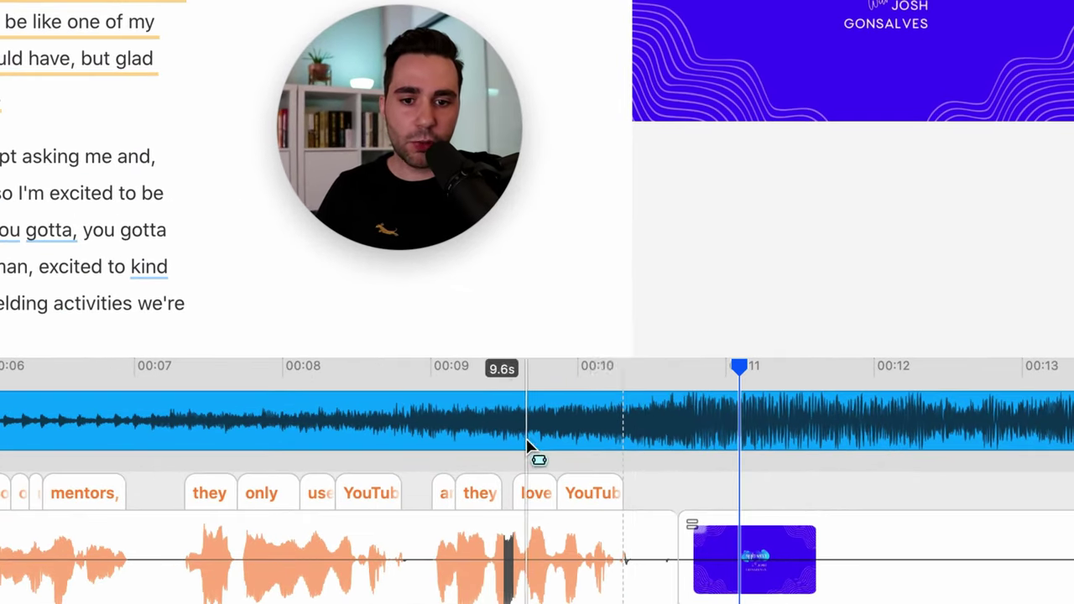
{"action": "right_click", "coordinate": [751, 433]}
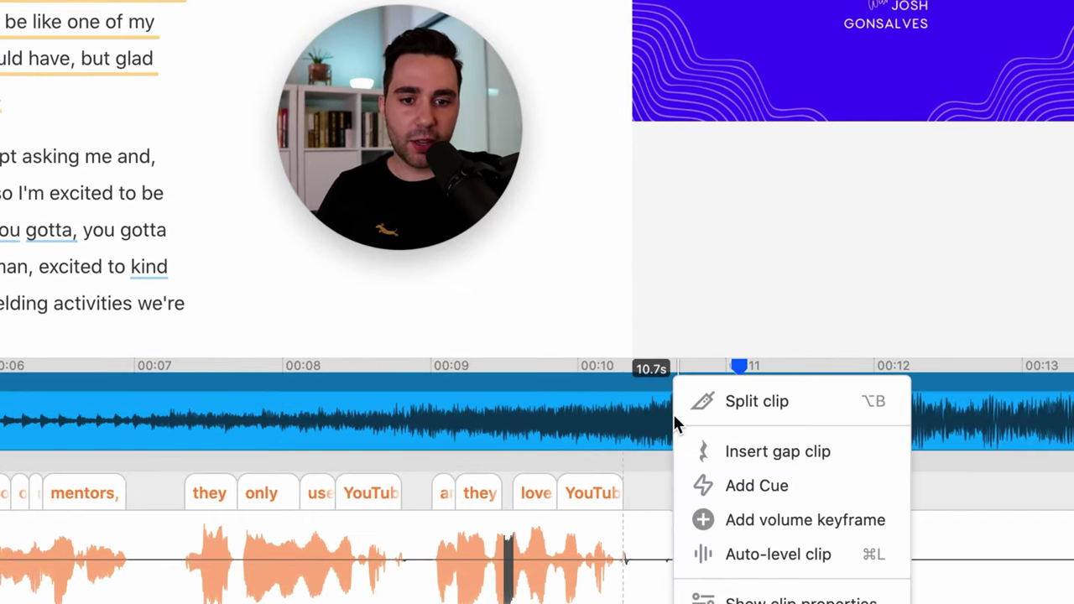
{"action": "left_click", "coordinate": [703, 520]}
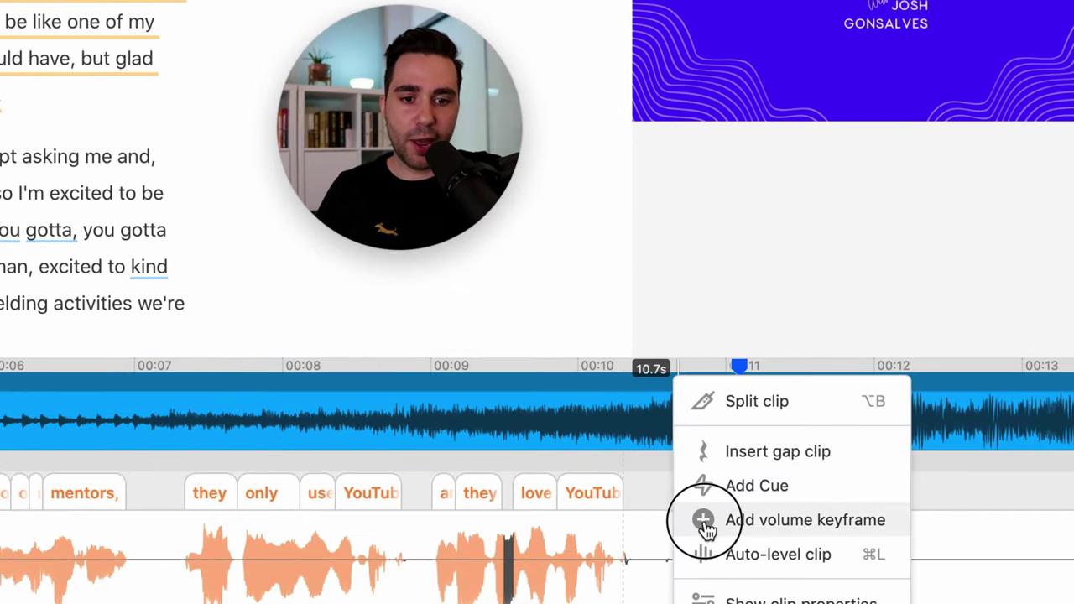
Step: Add a volume keyframe at the very beginning of the intro music track and lower it fully so the music fades in
{"action": "scroll", "coordinate": [307, 439], "scroll_direction": "left", "scroll_amount": 5}
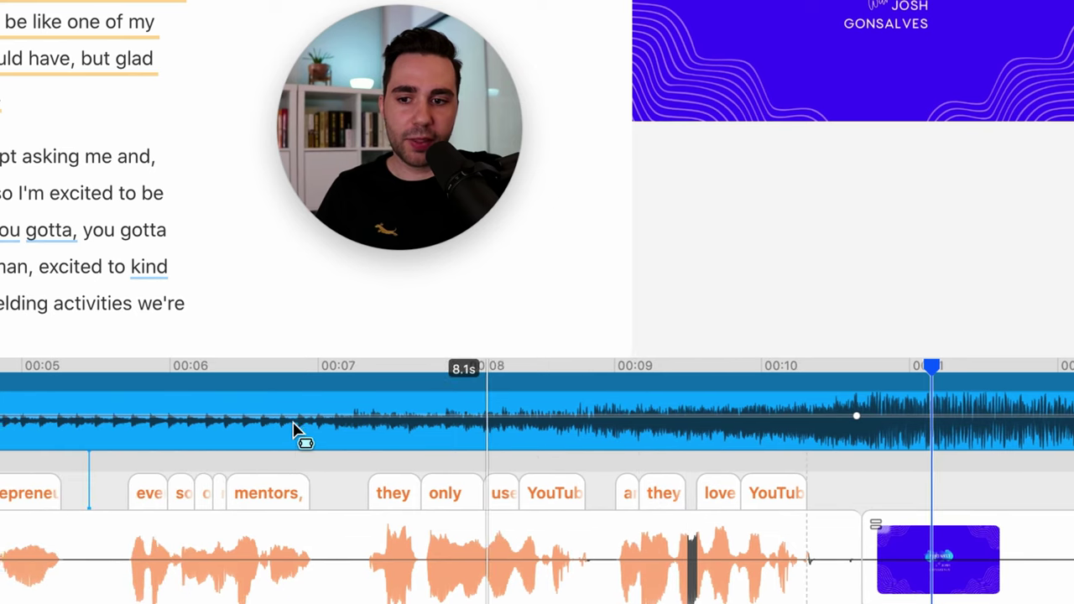
{"action": "scroll", "coordinate": [143, 420], "scroll_direction": "left", "scroll_amount": 1}
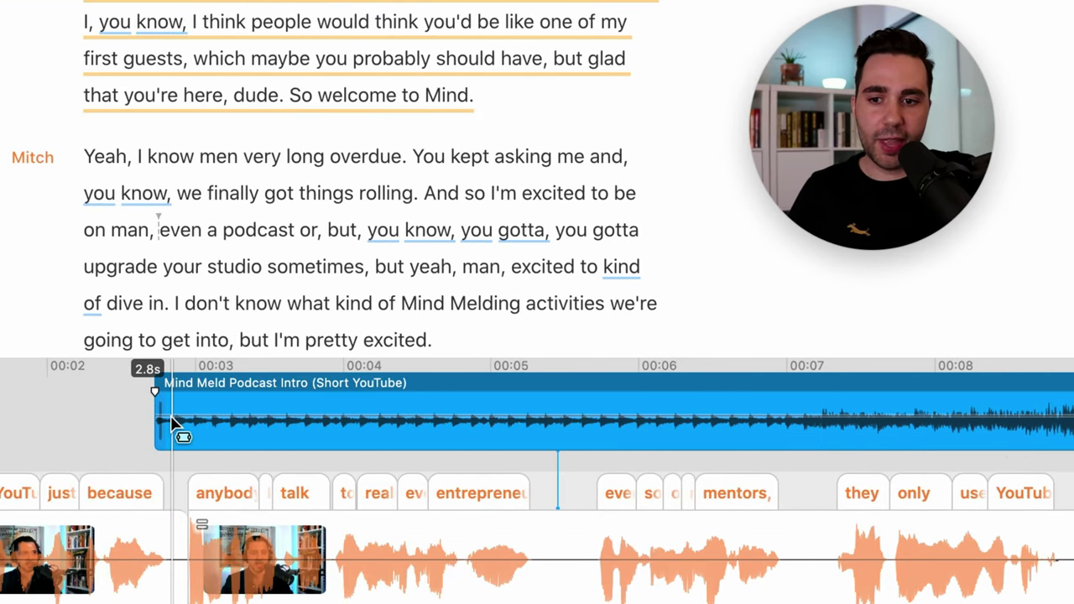
{"action": "right_click", "coordinate": [172, 422]}
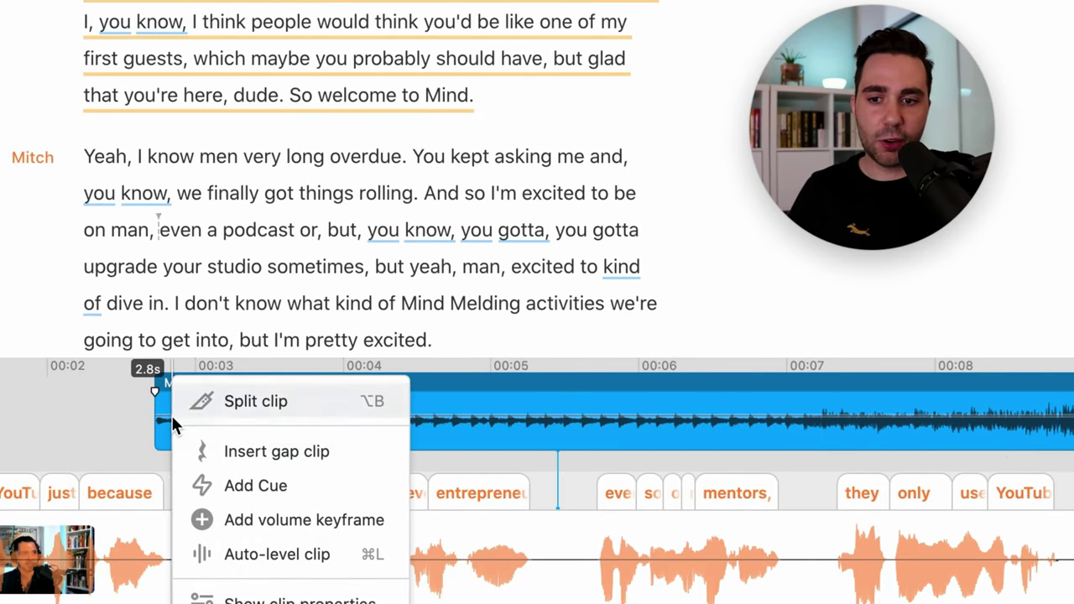
{"action": "left_click", "coordinate": [247, 534]}
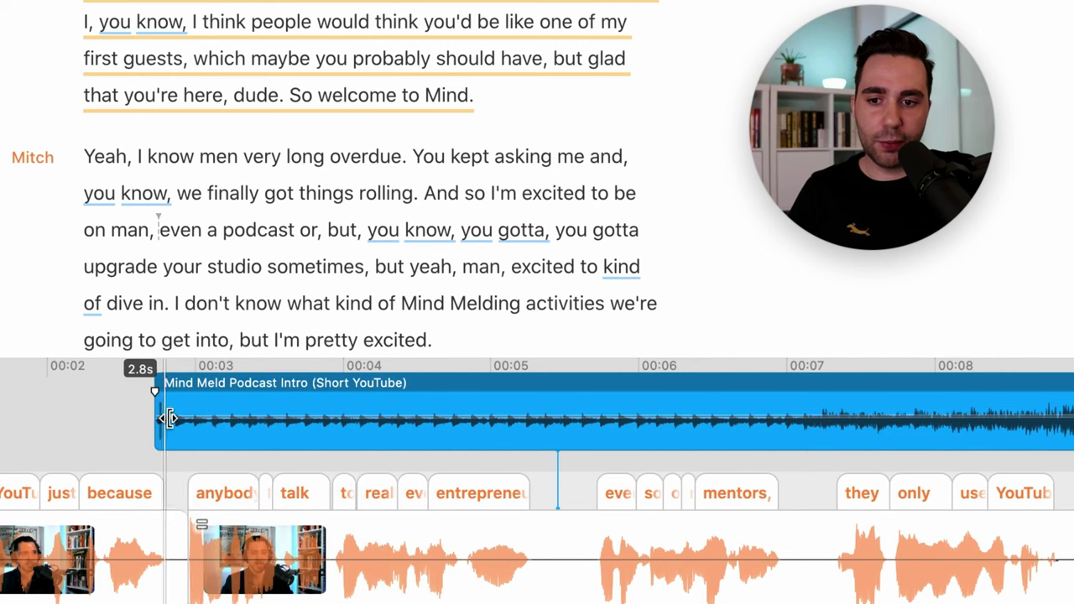
{"action": "left_click_drag", "start_coordinate": [168, 418], "coordinate": [142, 451]}
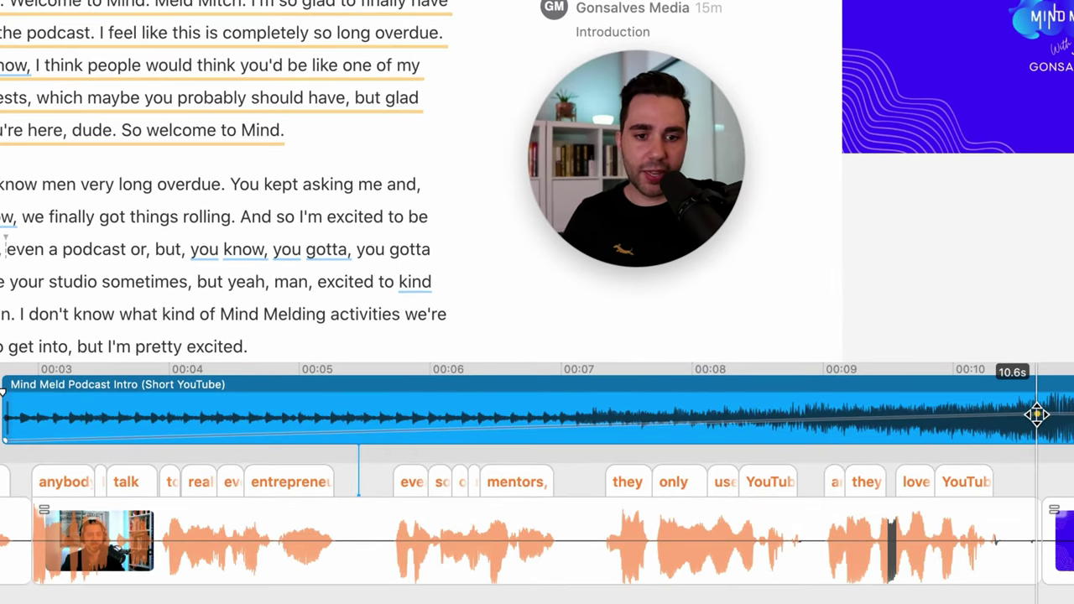
Step: Add a third music volume keyframe at about 8.5 s, lower it about 3.4 dB and move it to the word "love"
{"action": "right_click", "coordinate": [763, 425]}
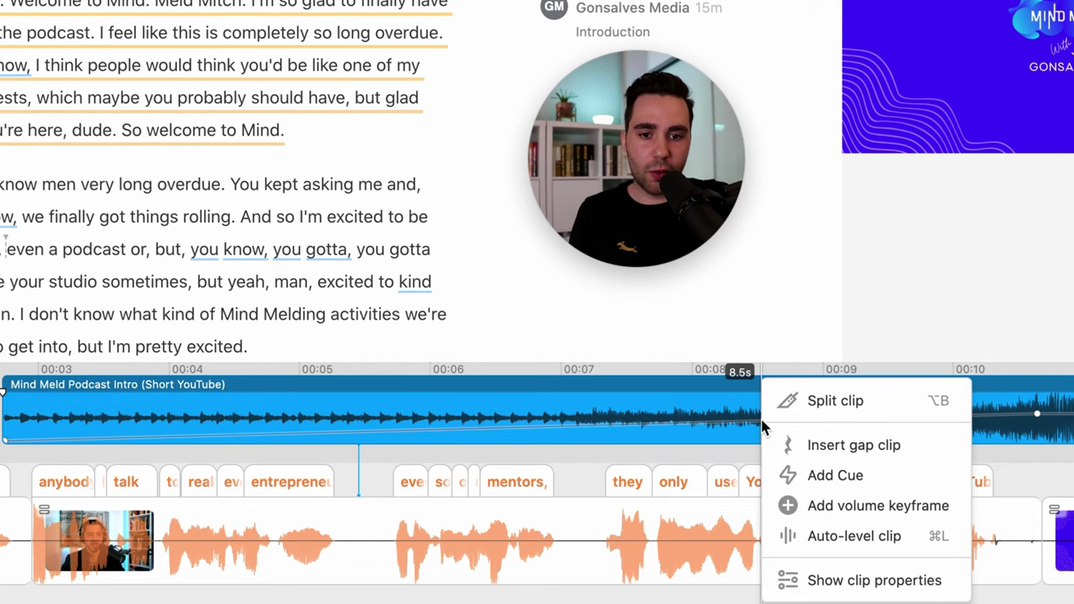
{"action": "left_click", "coordinate": [808, 506]}
{"action": "left_click_drag", "start_coordinate": [759, 419], "coordinate": [761, 428]}
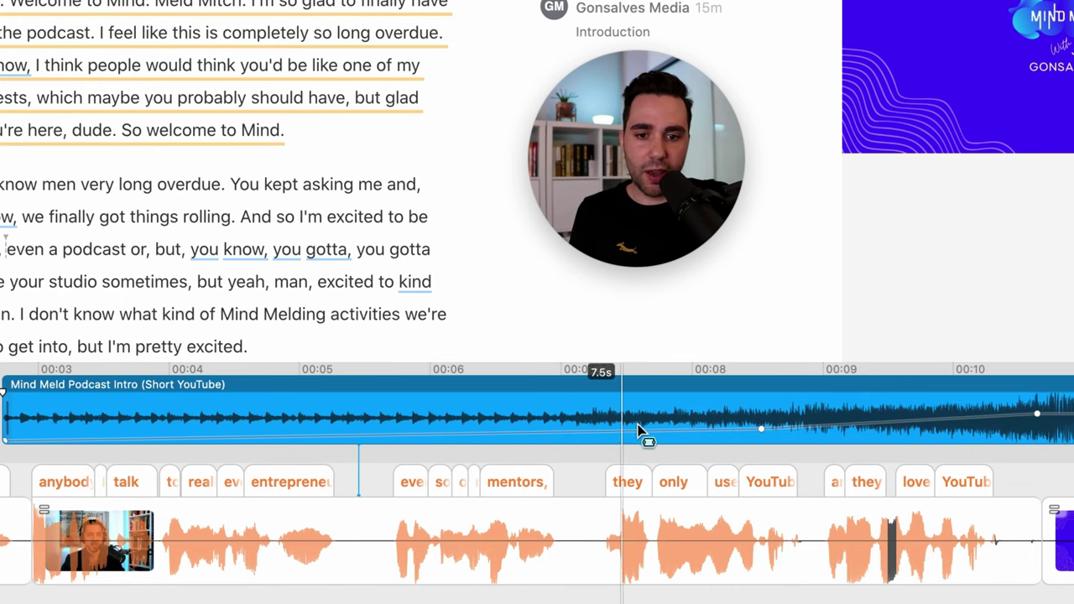
{"action": "left_click_drag", "start_coordinate": [761, 426], "coordinate": [897, 422]}
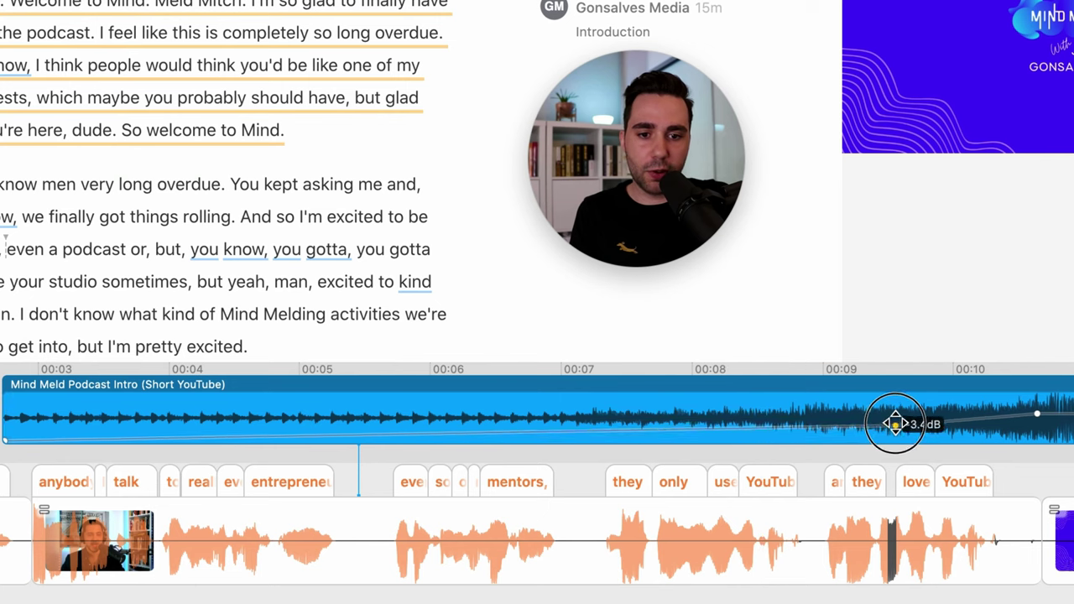
Step: Play the music fade through to the "All right. Welcome" line and examine the whole track's volume curve
{"action": "key", "text": "space"}
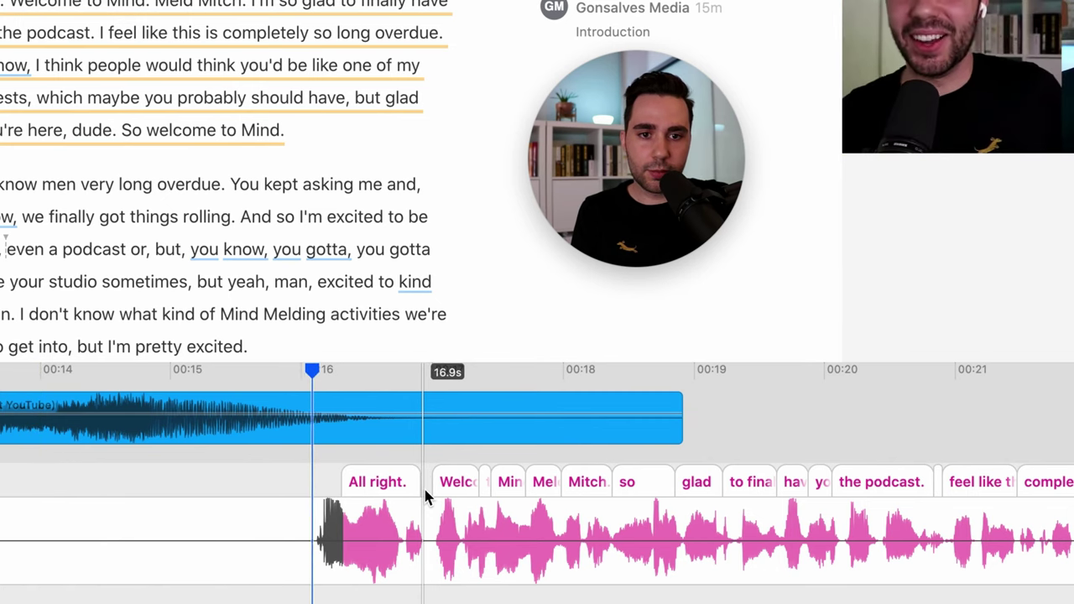
{"action": "key", "text": "space"}
{"action": "scroll", "coordinate": [302, 490], "scroll_direction": "down", "scroll_amount": 5}
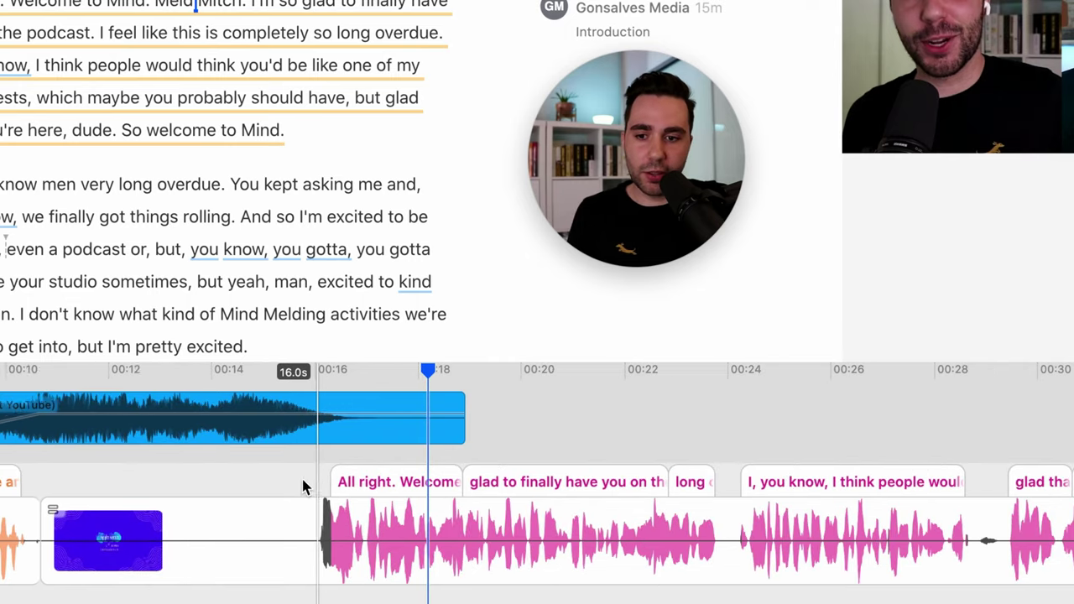
{"action": "scroll", "coordinate": [303, 483], "scroll_direction": "left", "scroll_amount": 3}
{"action": "scroll", "coordinate": [352, 470], "scroll_direction": "left", "scroll_amount": 3}
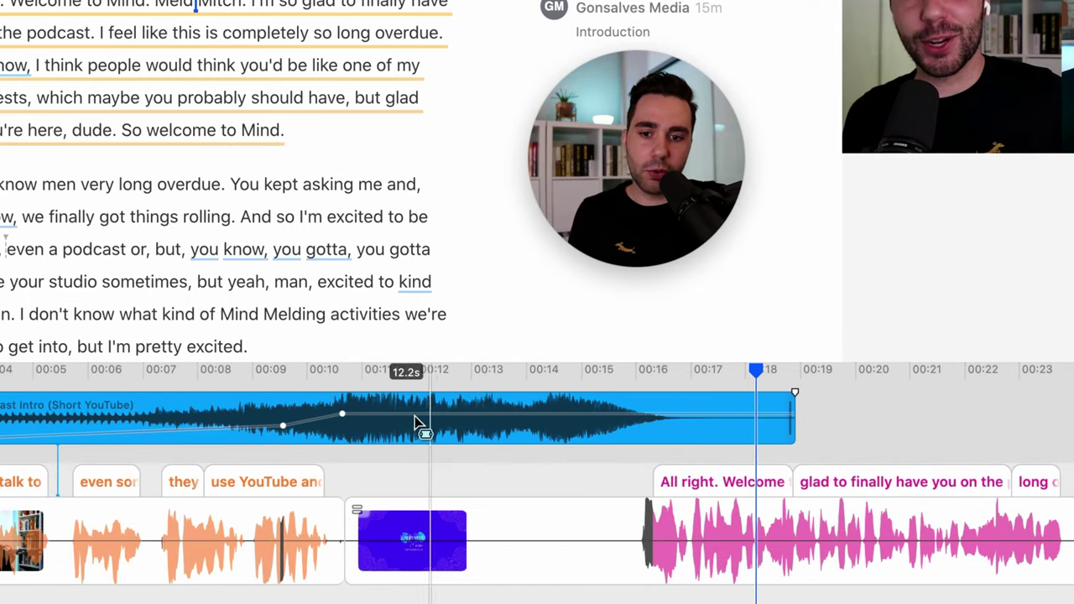
{"action": "scroll", "coordinate": [384, 445], "scroll_direction": "down", "scroll_amount": 3}
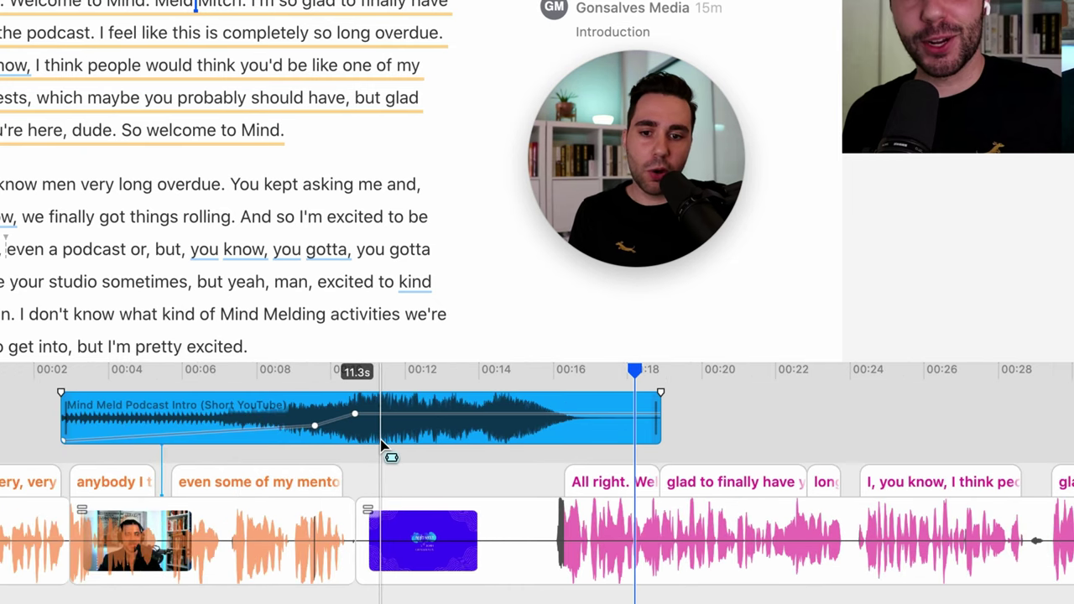
{"action": "scroll", "coordinate": [383, 445], "scroll_direction": "up", "scroll_amount": 4}
{"action": "scroll", "coordinate": [384, 445], "scroll_direction": "down", "scroll_amount": 8}
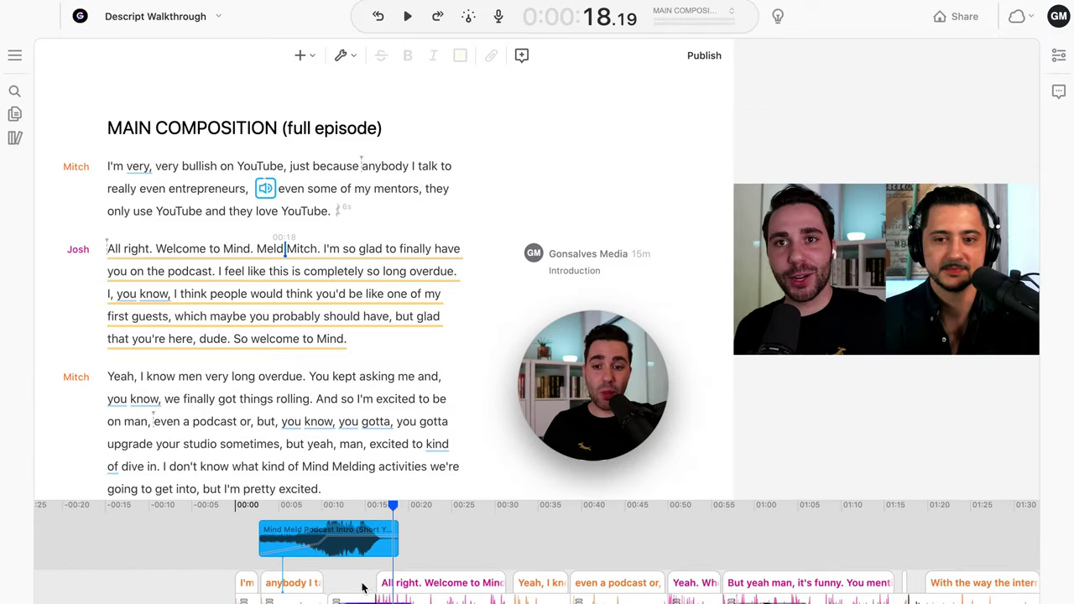
Step: Review the full episode's opening from 00:00 through the welcome paragraph and show the project's comments list
{"action": "left_click", "coordinate": [245, 526]}
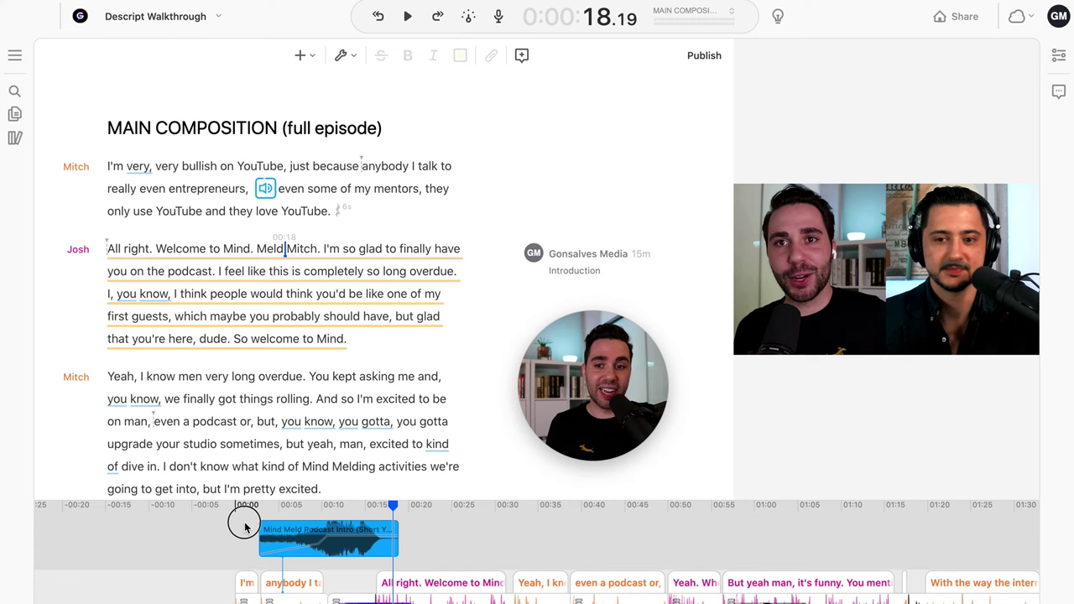
{"action": "left_click", "coordinate": [227, 511]}
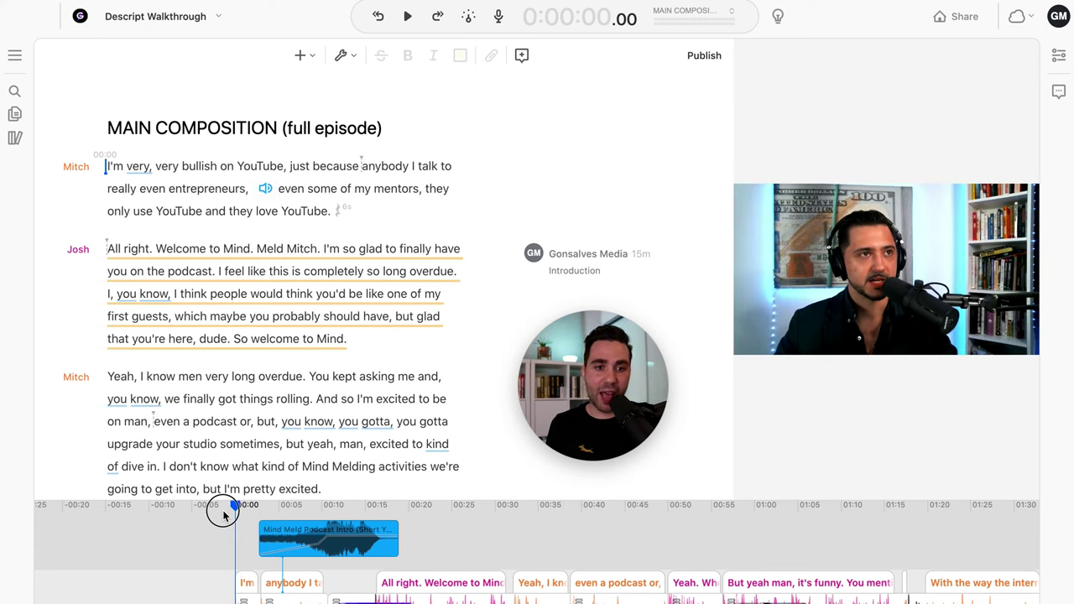
{"action": "left_click_drag", "start_coordinate": [229, 515], "coordinate": [409, 519]}
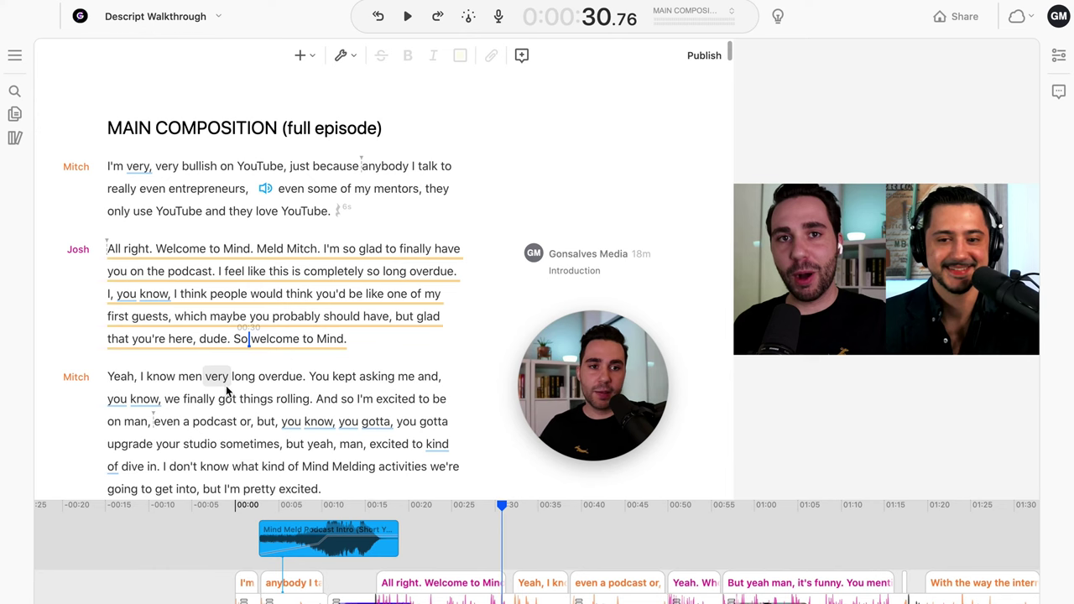
{"action": "left_click", "coordinate": [1059, 92]}
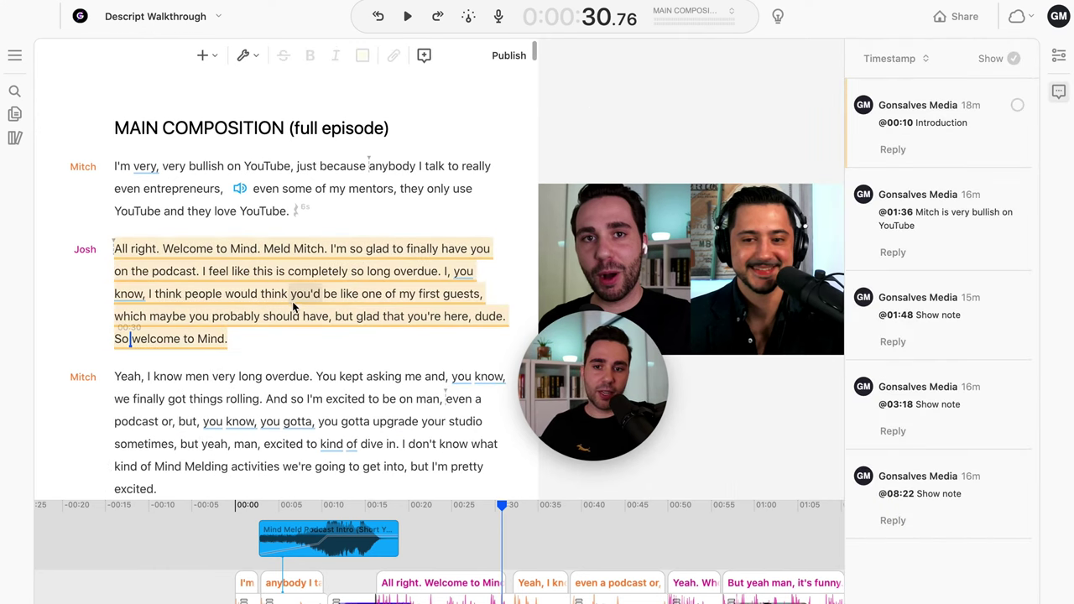
Step: Review the teaser paragraph from 00:00 and the start of the welcome paragraph, and examine the timestamped comments
{"action": "left_click", "coordinate": [116, 167]}
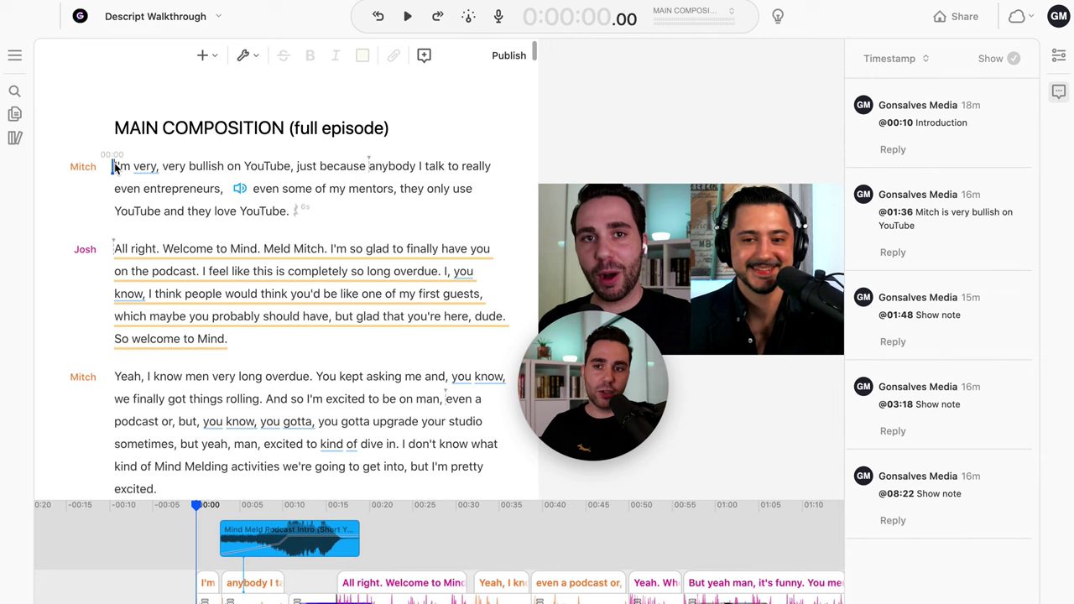
{"action": "left_click", "coordinate": [240, 211]}
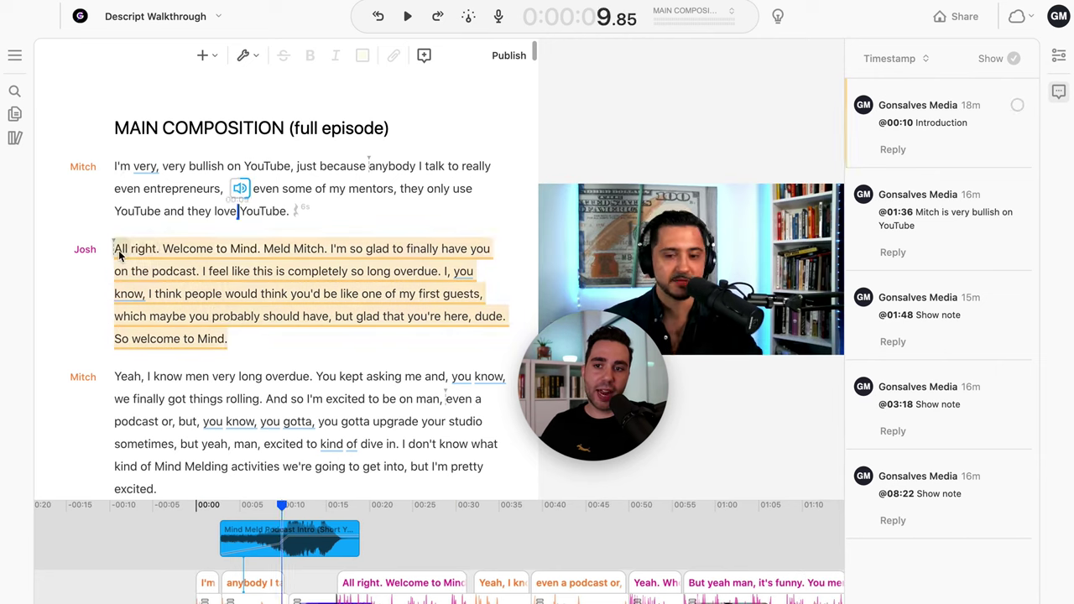
{"action": "left_click", "coordinate": [116, 252]}
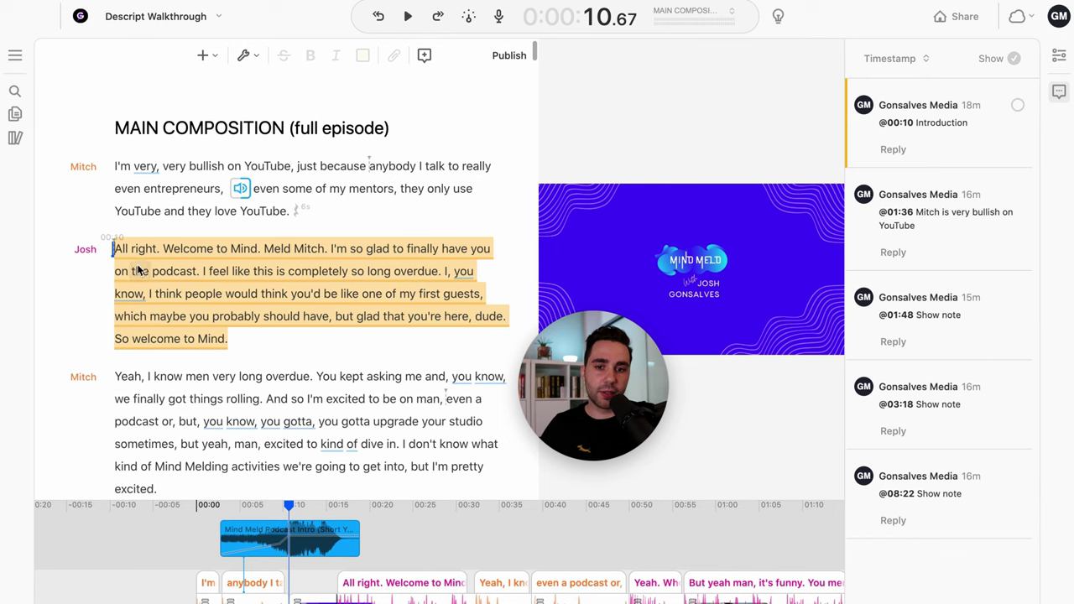
{"action": "left_click_drag", "start_coordinate": [119, 170], "coordinate": [289, 212]}
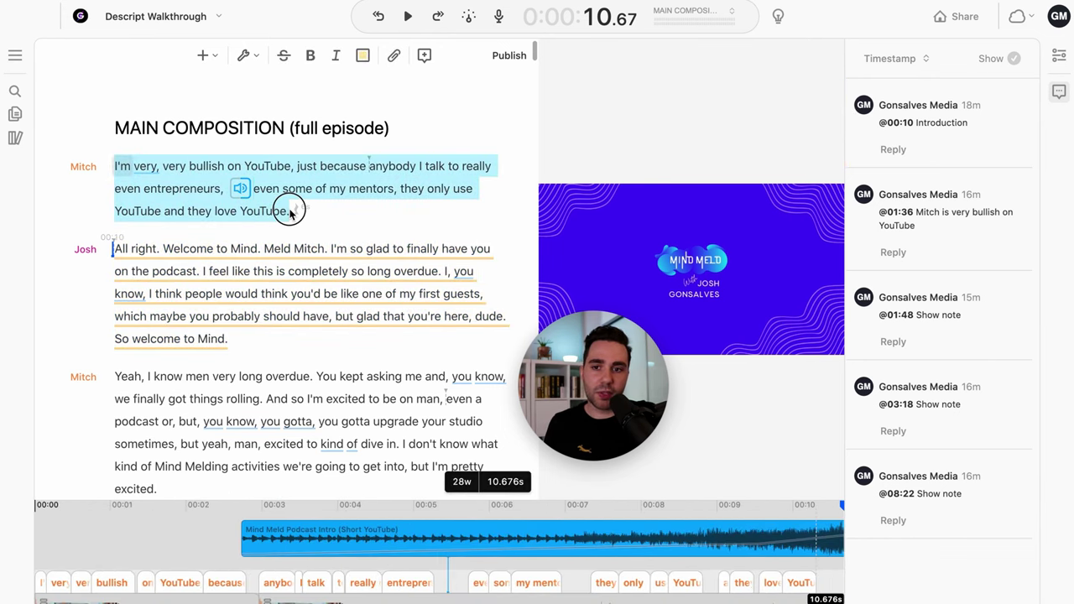
{"action": "left_click", "coordinate": [114, 168]}
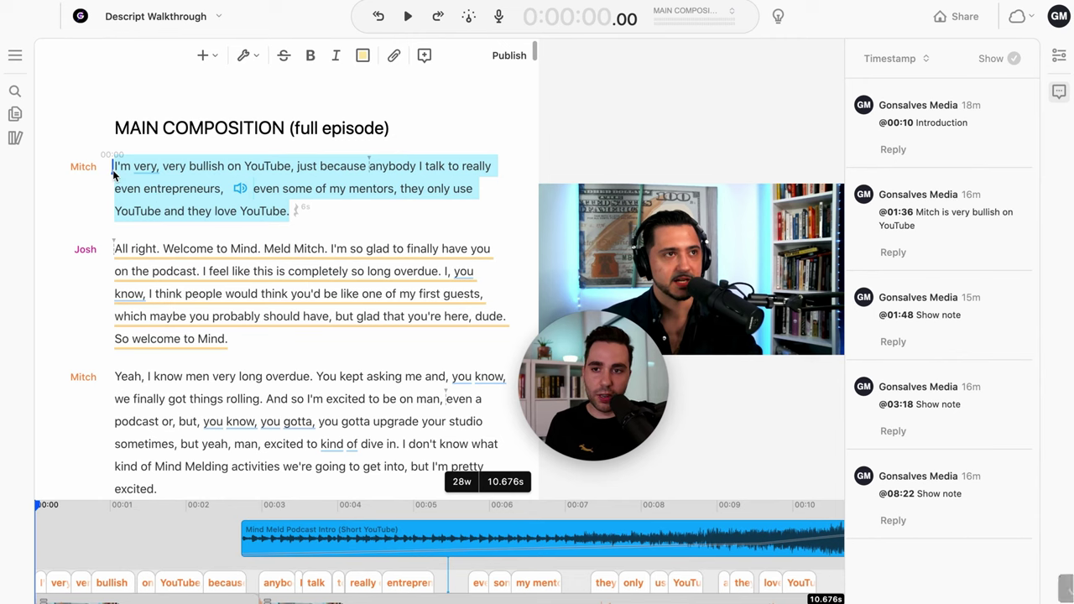
{"action": "left_click", "coordinate": [116, 171]}
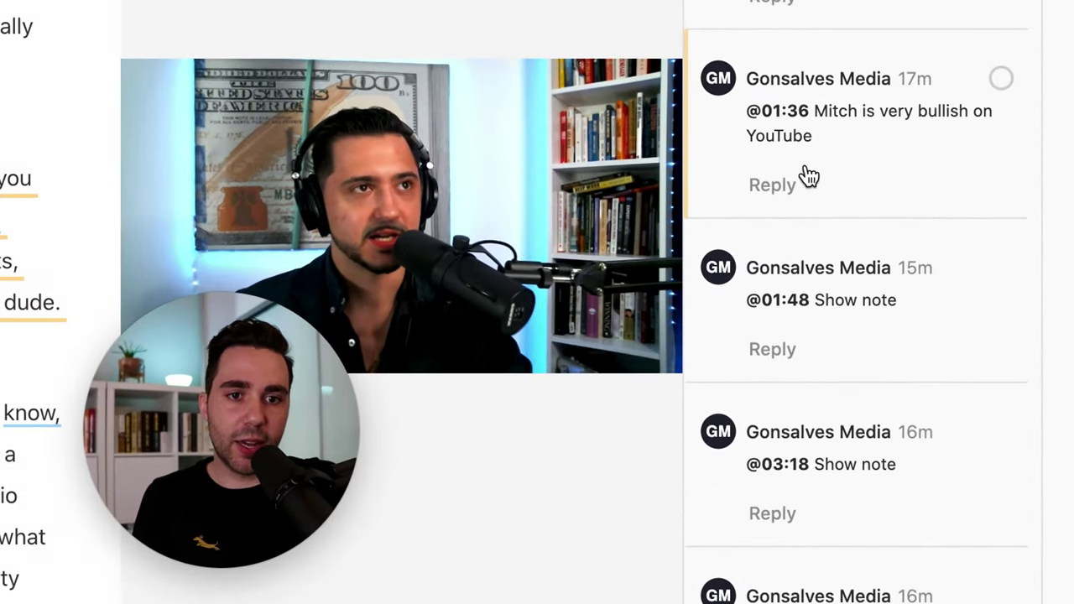
{"action": "scroll", "coordinate": [58, 335], "scroll_direction": "up", "scroll_amount": 1}
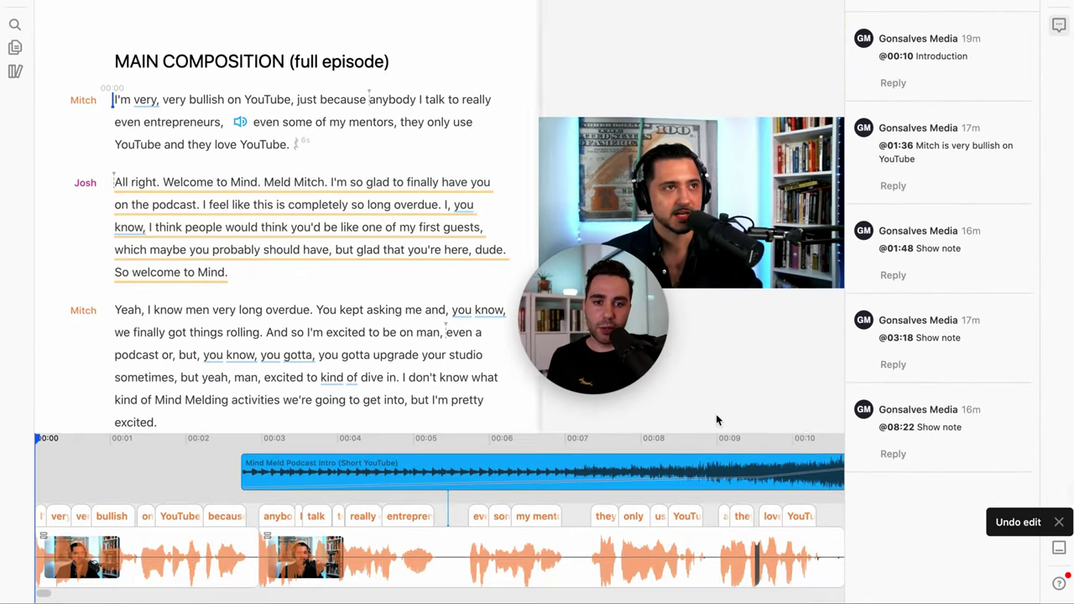
Step: Shorten the pauses before "I, you know" and before "glad that you're here" in the welcome paragraph on the timeline
{"action": "scroll", "coordinate": [361, 277], "scroll_direction": "down", "scroll_amount": 1}
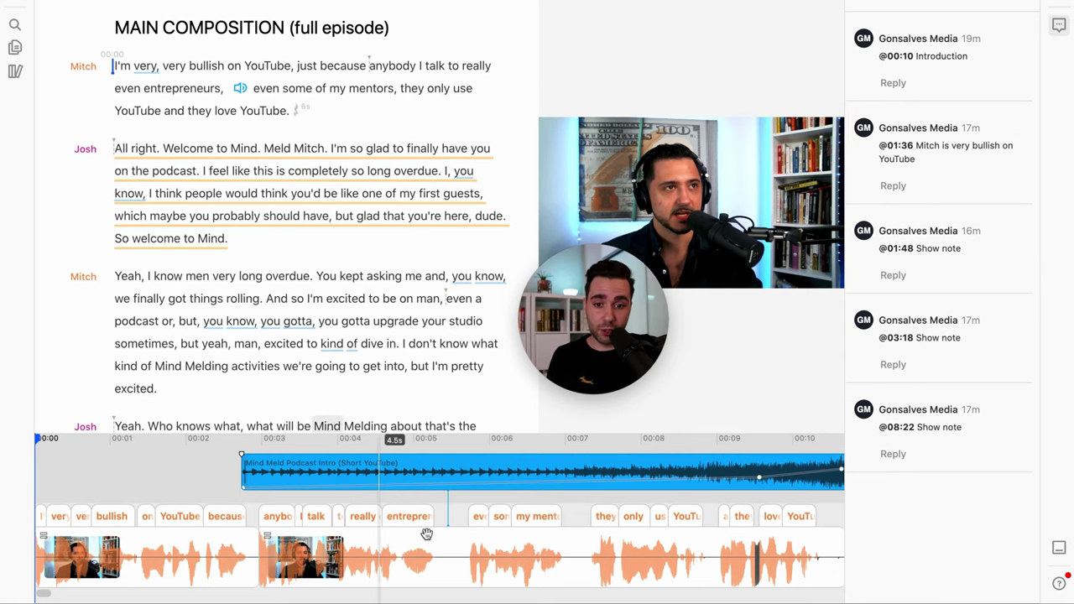
{"action": "scroll", "coordinate": [502, 522], "scroll_direction": "right", "scroll_amount": 10}
{"action": "scroll", "coordinate": [502, 522], "scroll_direction": "right", "scroll_amount": 6}
{"action": "left_click", "coordinate": [523, 518]}
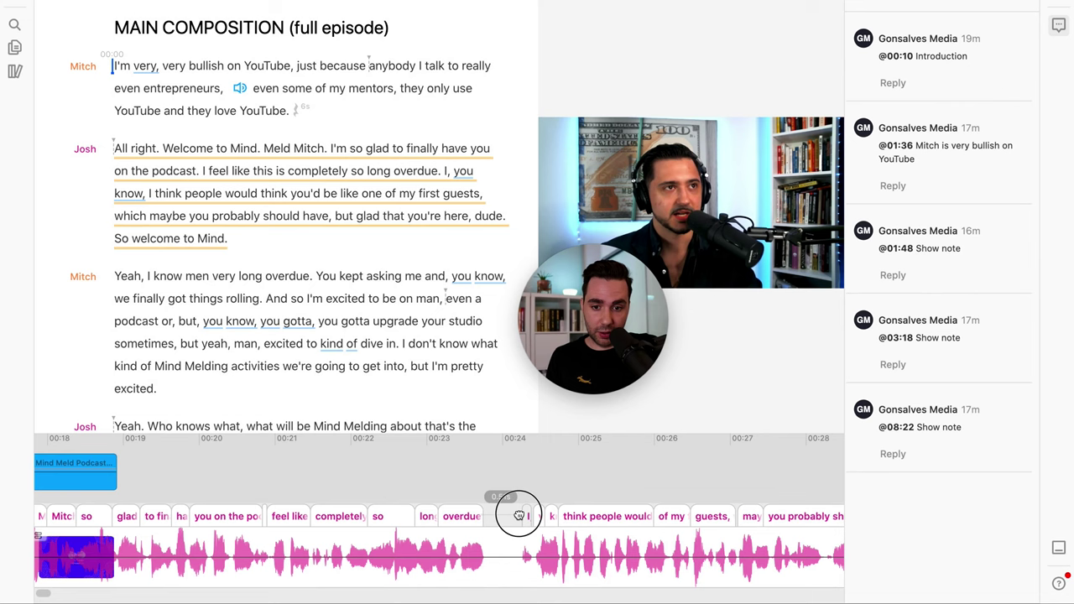
{"action": "scroll", "coordinate": [666, 531], "scroll_direction": "right", "scroll_amount": 3}
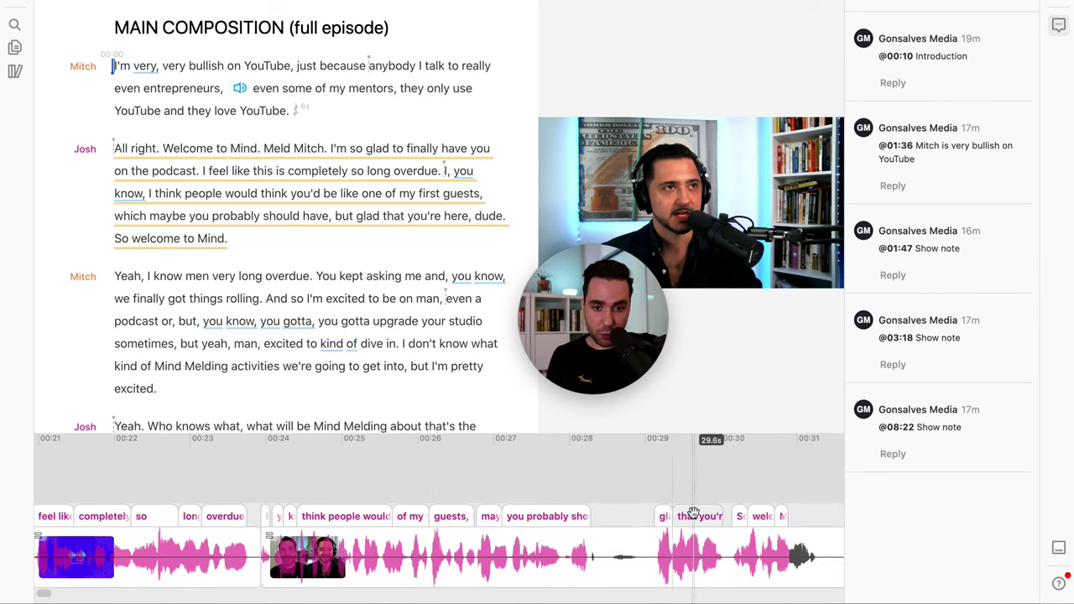
{"action": "left_click", "coordinate": [617, 517]}
{"action": "left_click_drag", "start_coordinate": [622, 375], "coordinate": [718, 425]}
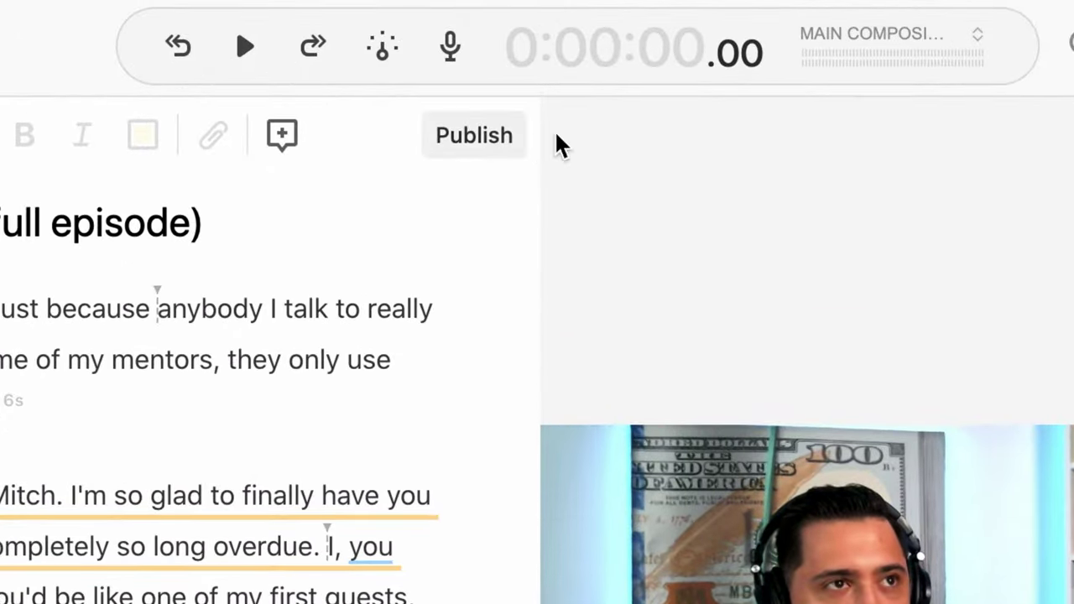
Step: Open the video file export settings for the full episode composition
{"action": "left_click", "coordinate": [474, 136]}
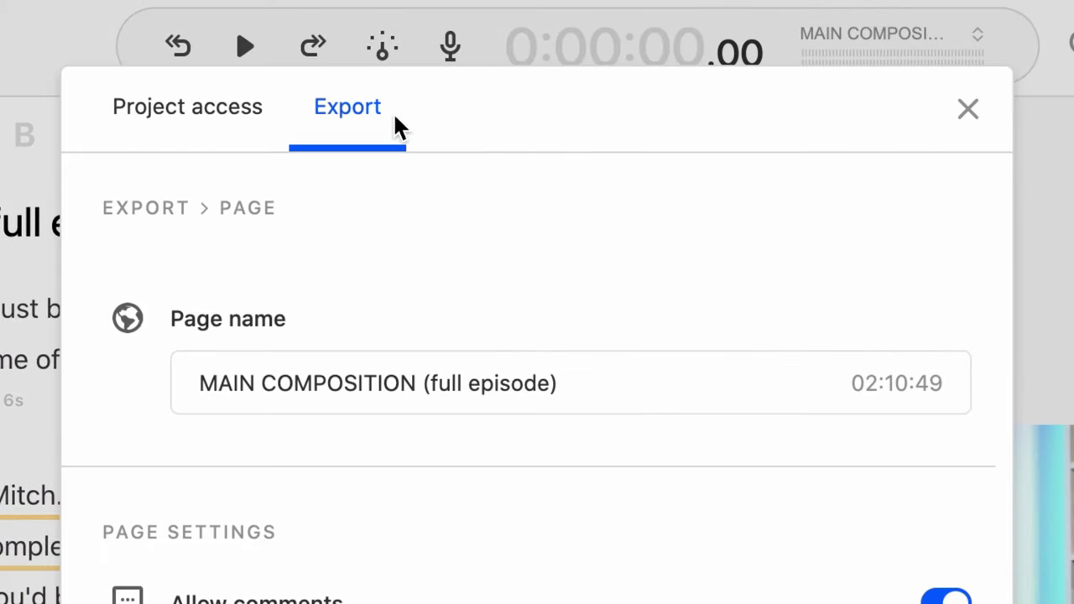
{"action": "left_click", "coordinate": [353, 109]}
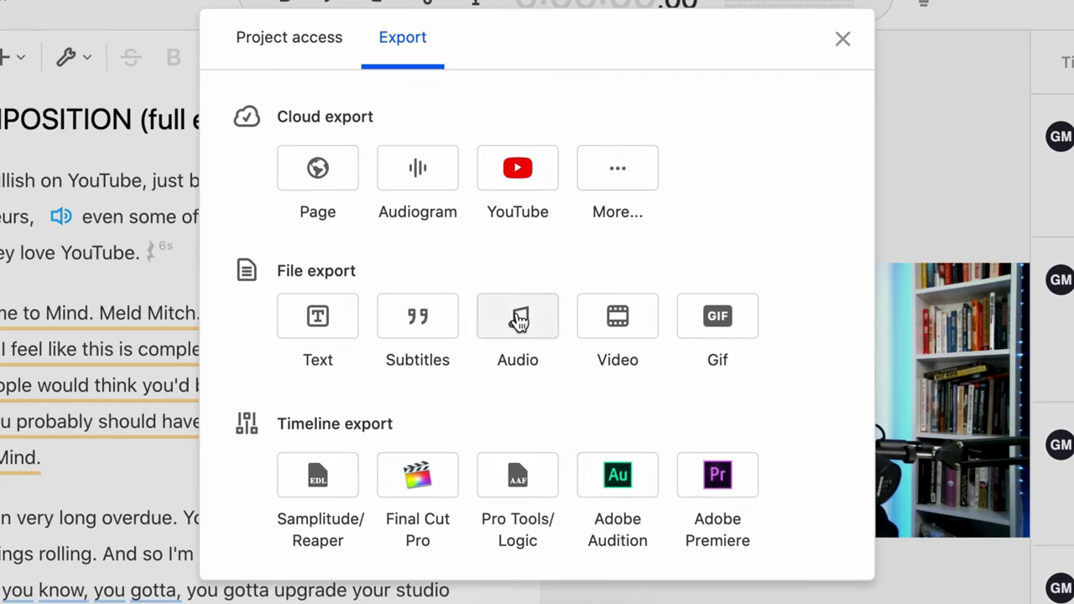
{"action": "left_click", "coordinate": [617, 329]}
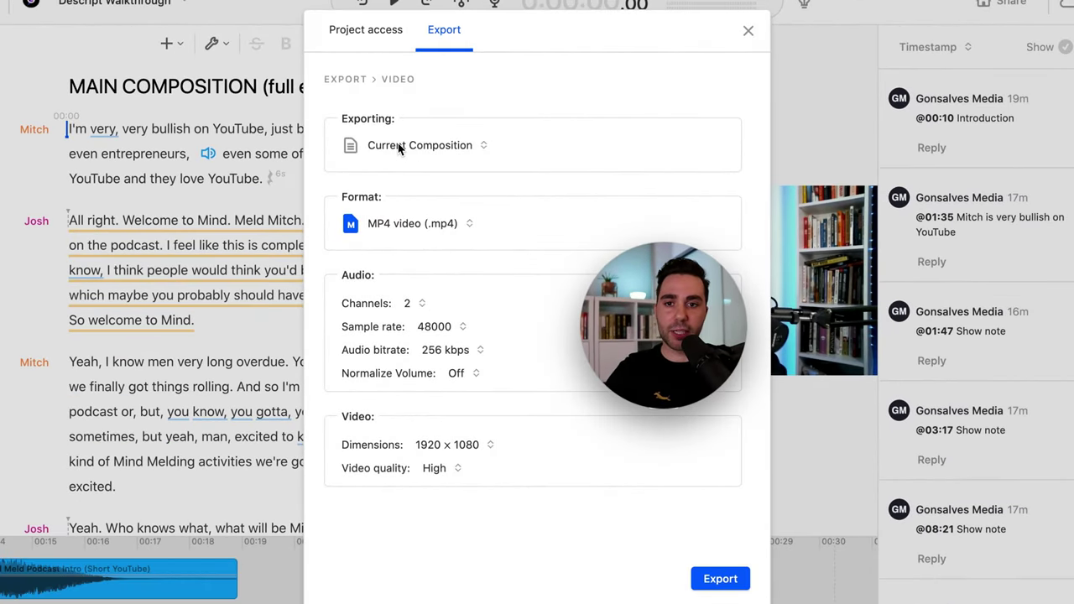
Step: Examine the video export's composition scope, file format, audio bitrate, volume normalization, dimensions and video quality options
{"action": "left_click", "coordinate": [443, 152]}
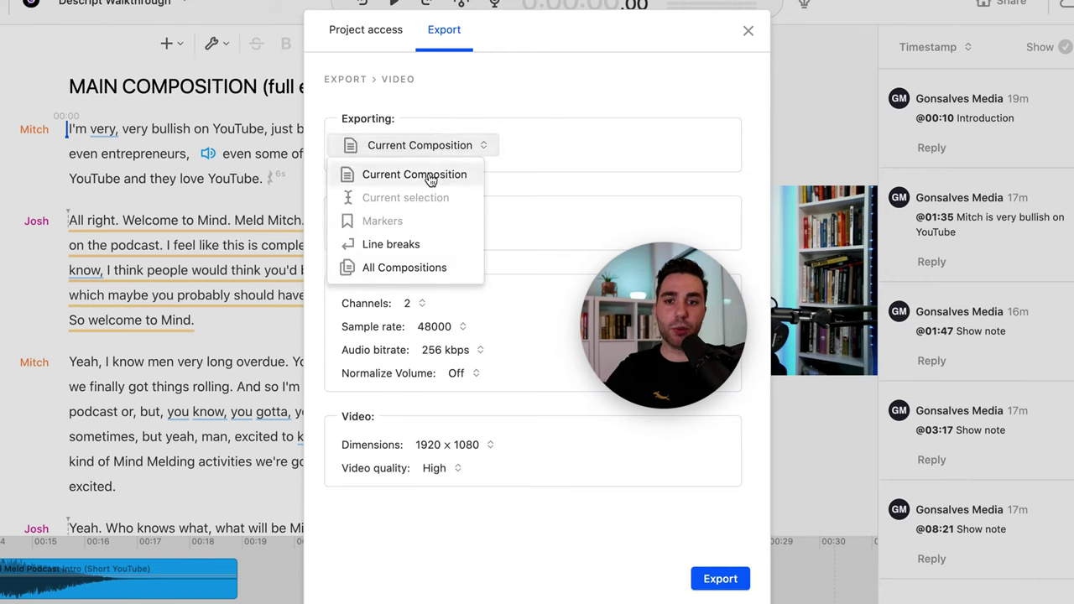
{"action": "left_click", "coordinate": [529, 134]}
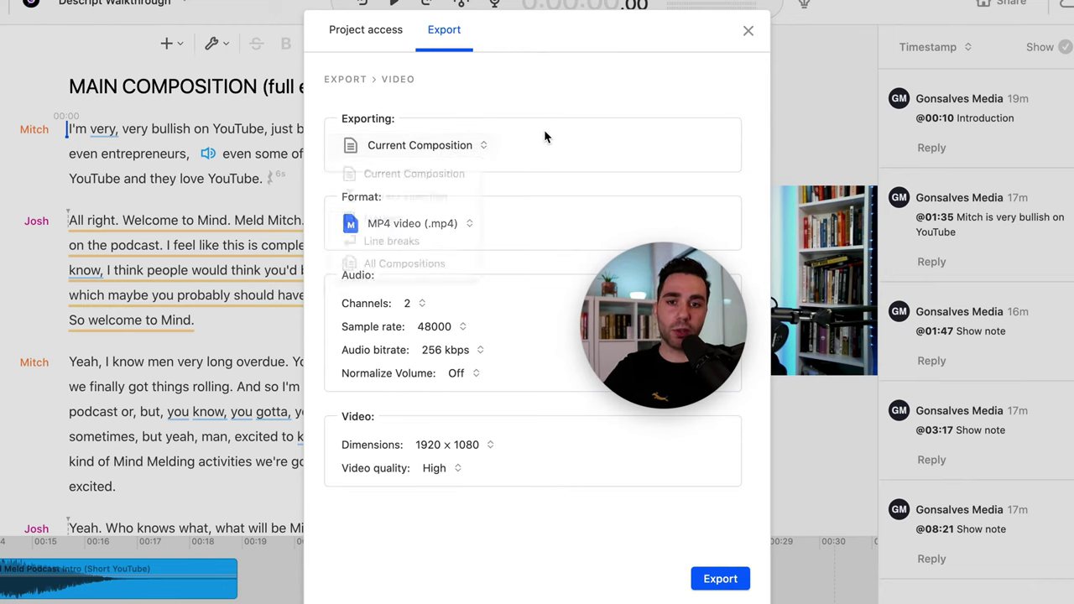
{"action": "left_click", "coordinate": [398, 234]}
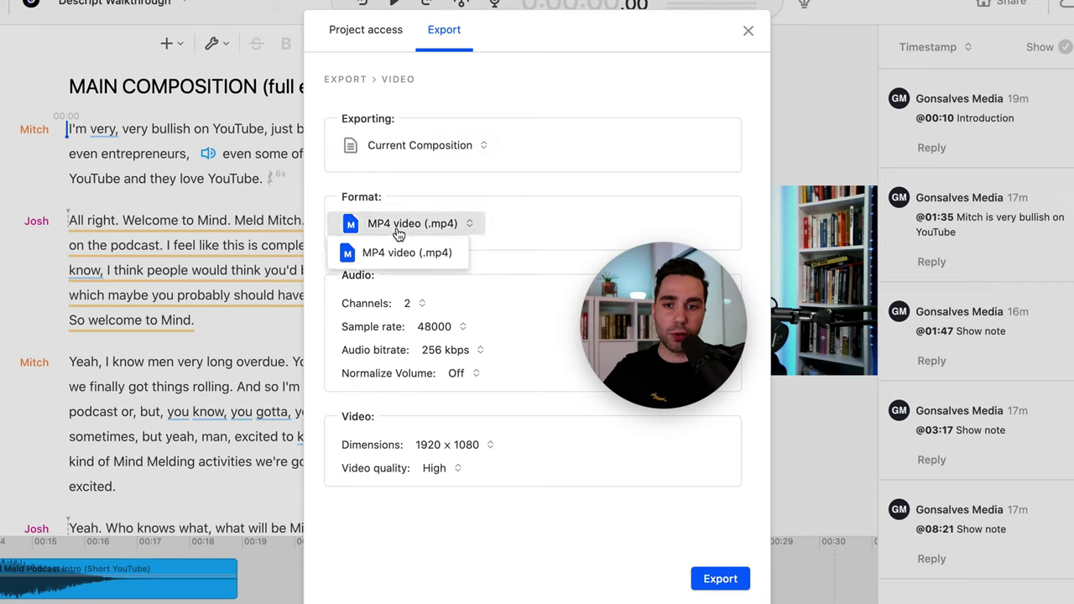
{"action": "left_click", "coordinate": [470, 227]}
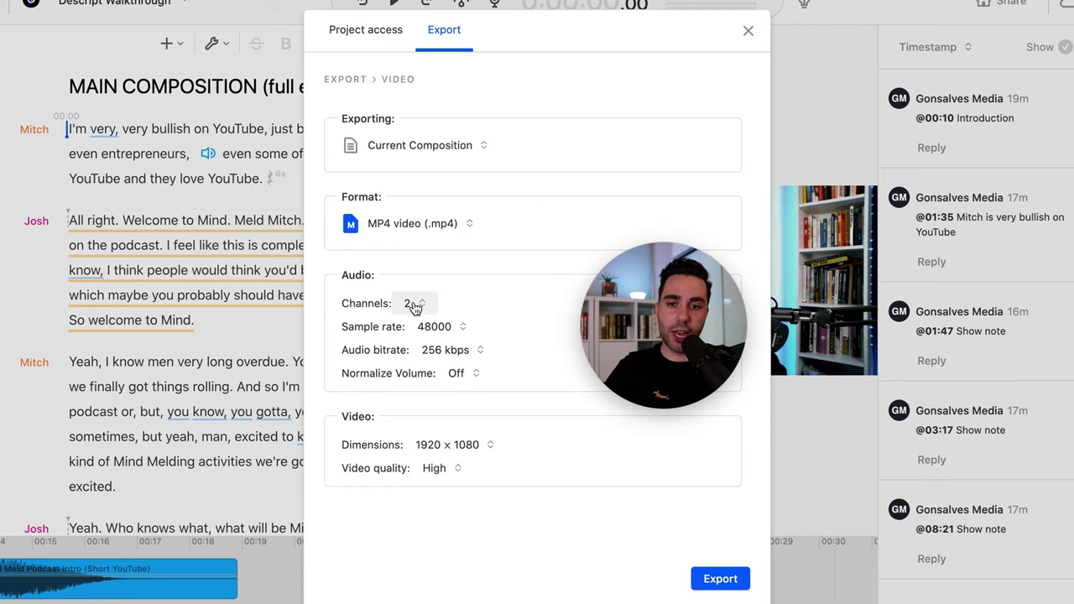
{"action": "left_click", "coordinate": [464, 353]}
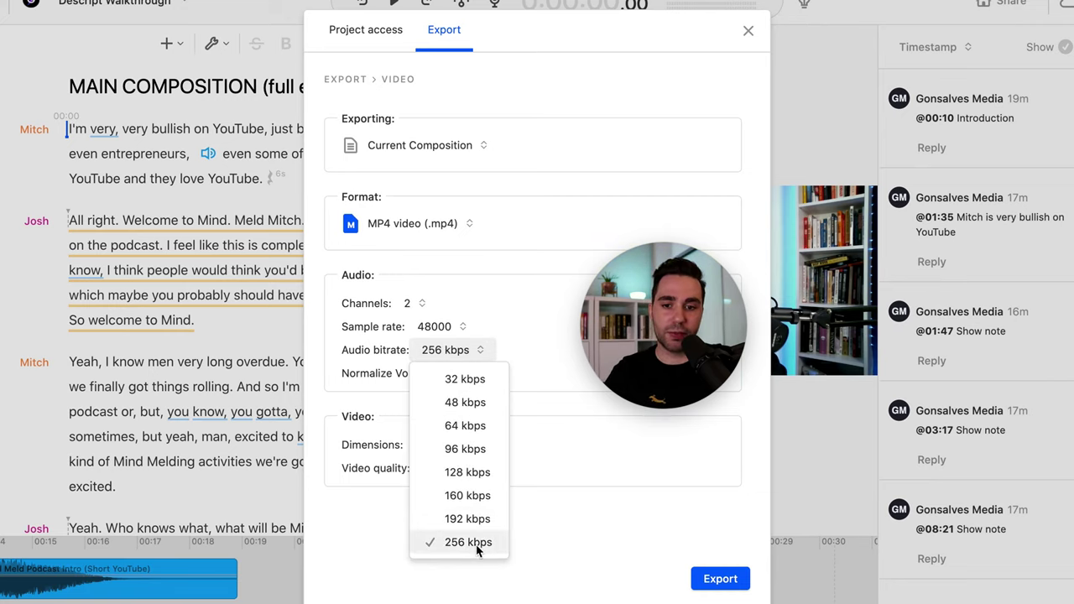
{"action": "left_click", "coordinate": [374, 501]}
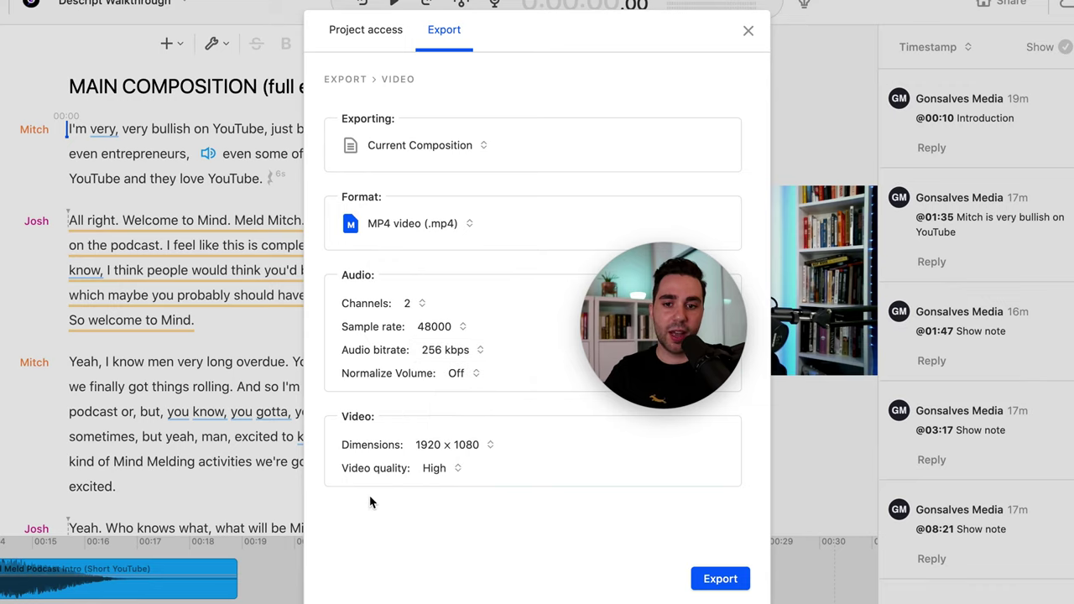
{"action": "left_click", "coordinate": [471, 384]}
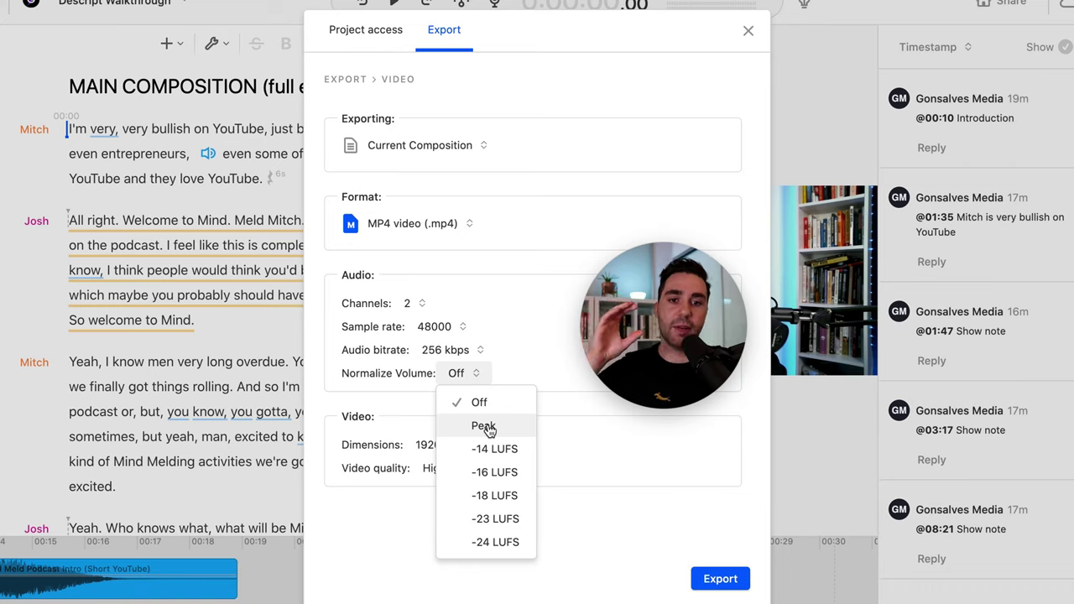
{"action": "left_click", "coordinate": [529, 369]}
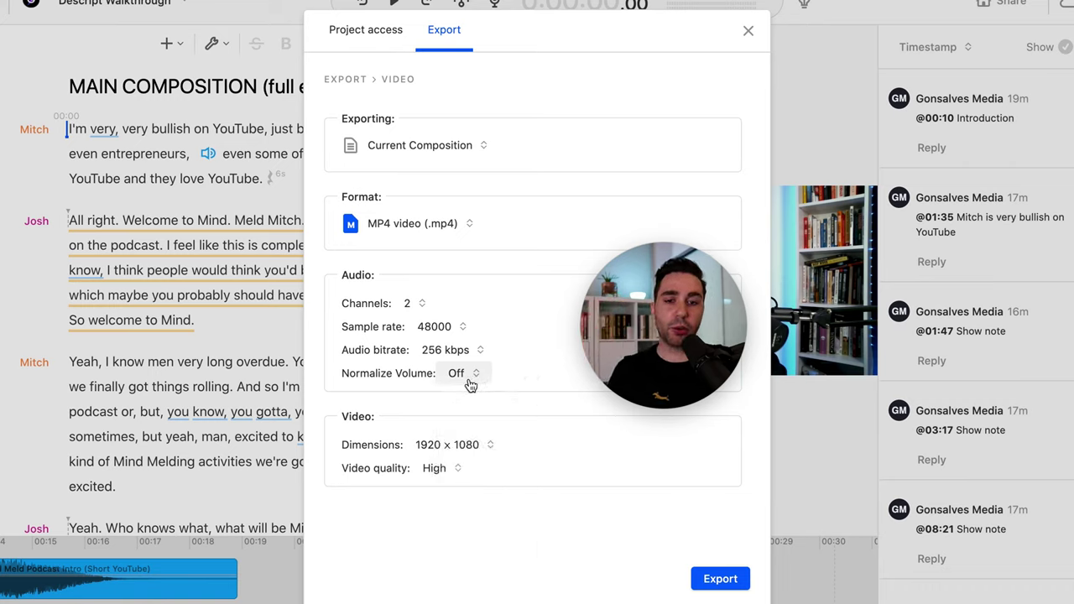
{"action": "left_click", "coordinate": [466, 451]}
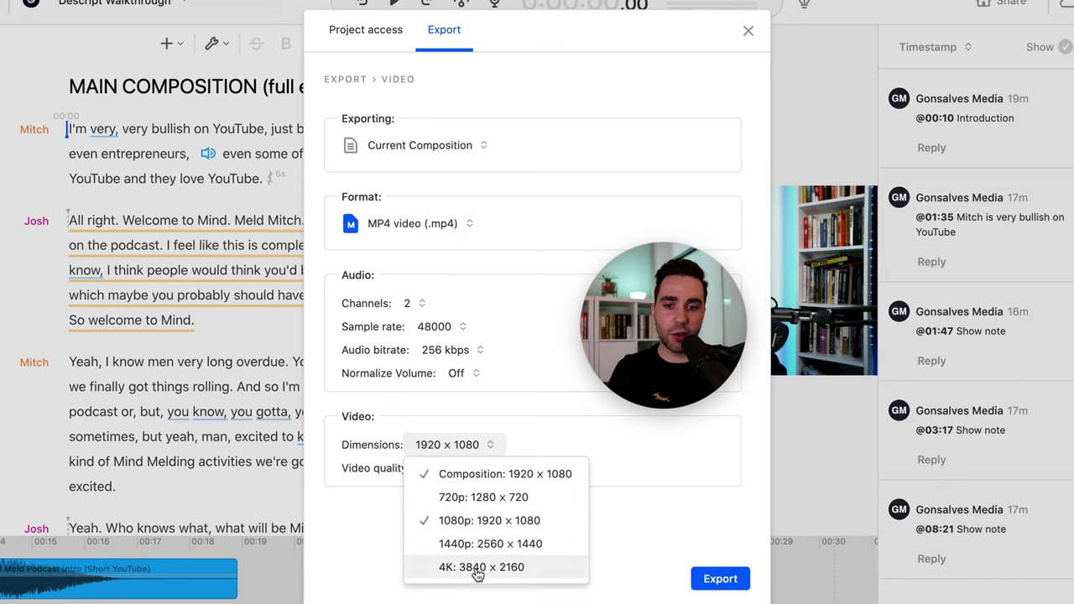
{"action": "left_click", "coordinate": [366, 506]}
{"action": "left_click", "coordinate": [435, 475]}
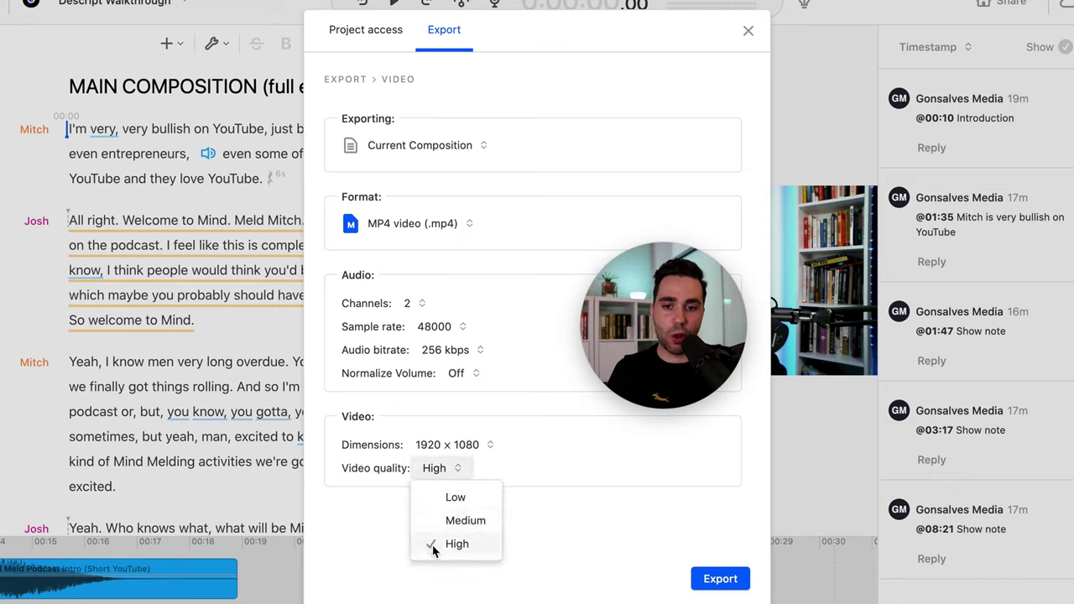
{"action": "left_click", "coordinate": [355, 532]}
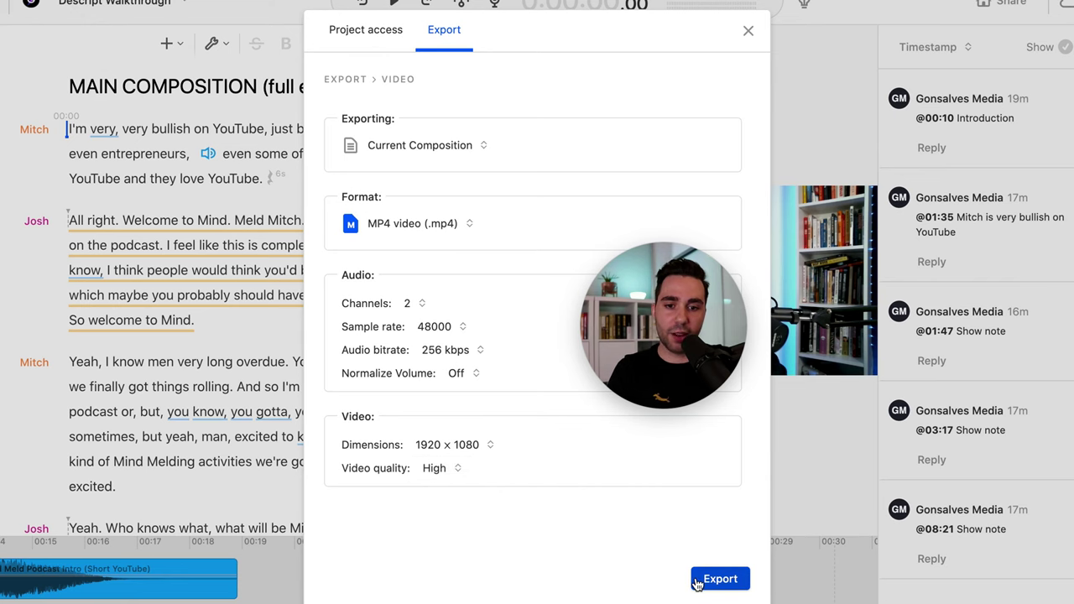
Step: Switch to an audio file export with 2 channels at a 44100 sample rate and check its volume normalization options
{"action": "left_click", "coordinate": [461, 33]}
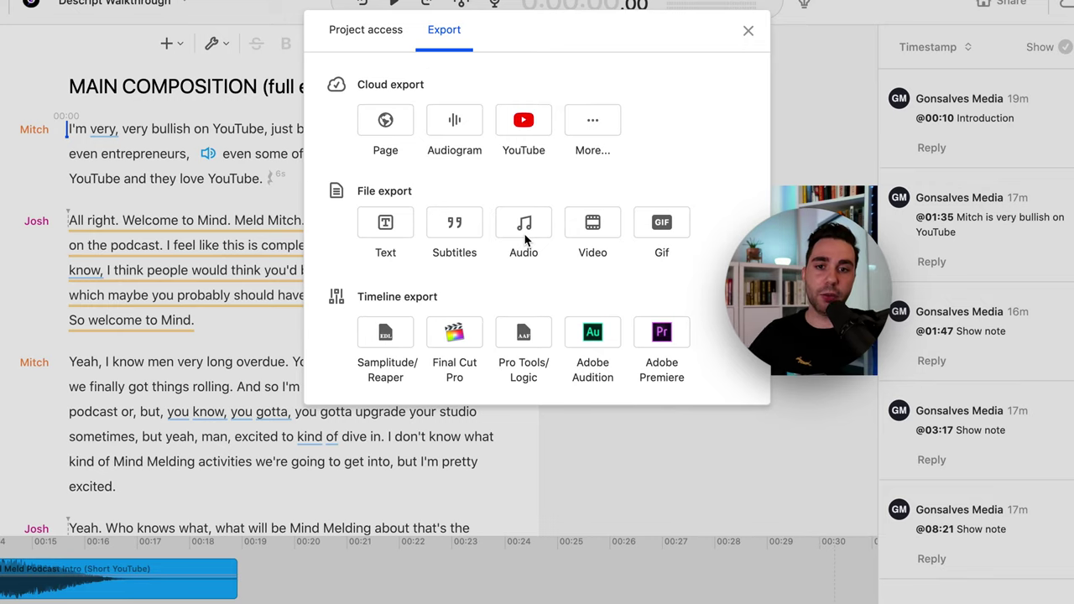
{"action": "left_click", "coordinate": [525, 235]}
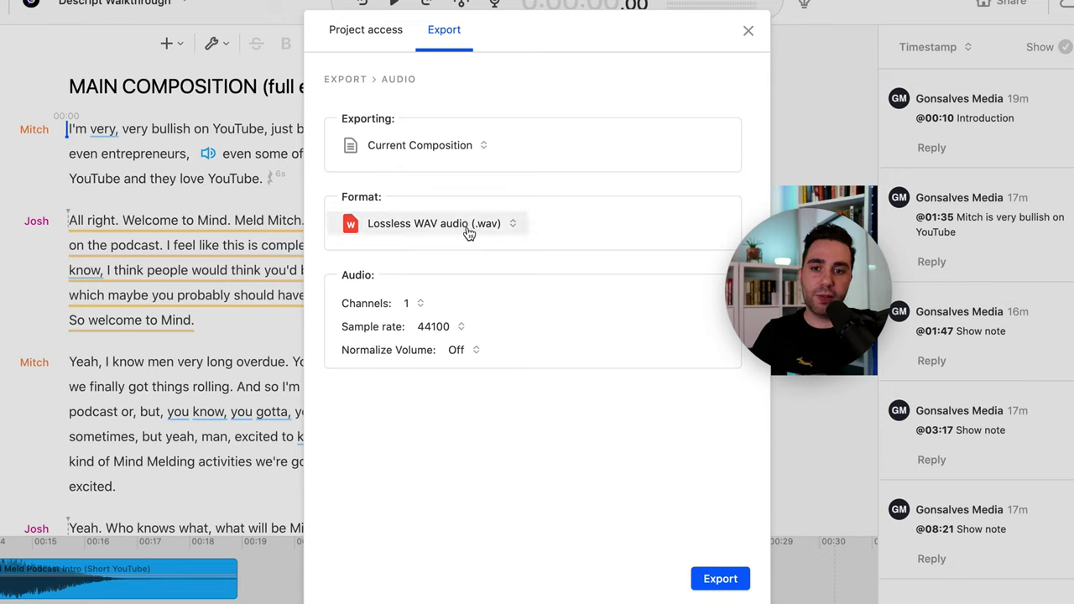
{"action": "left_click", "coordinate": [413, 304]}
{"action": "left_click", "coordinate": [426, 358]}
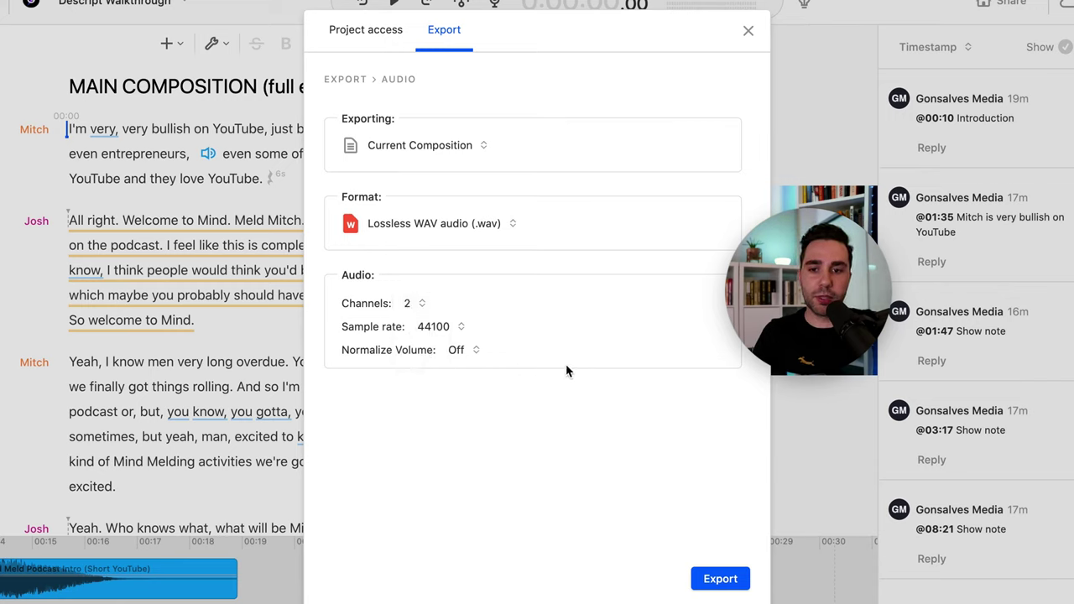
{"action": "left_click", "coordinate": [445, 327]}
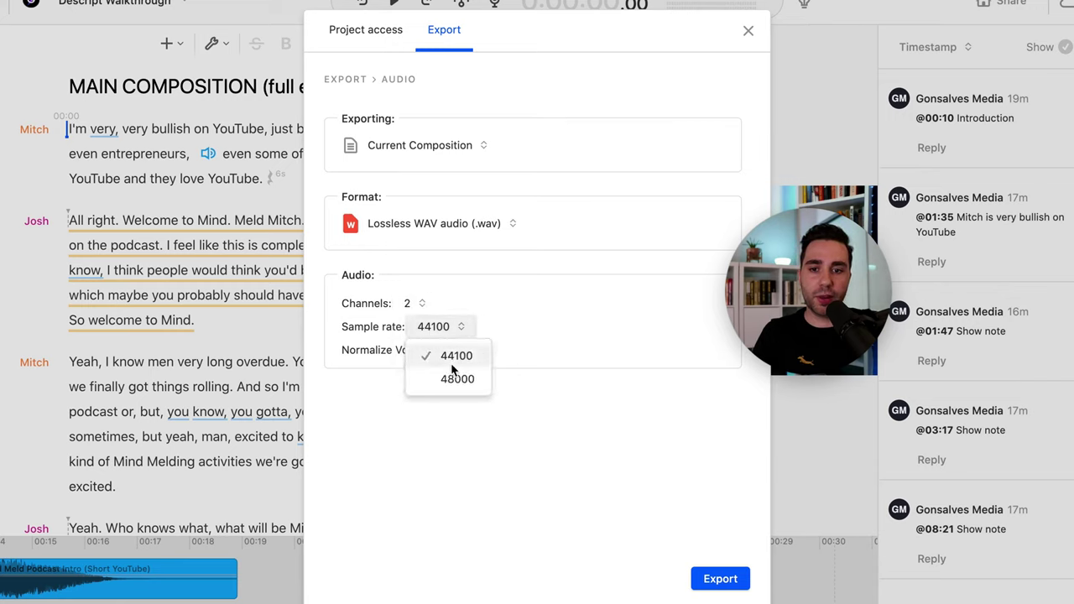
{"action": "left_click", "coordinate": [452, 363]}
{"action": "left_click", "coordinate": [471, 359]}
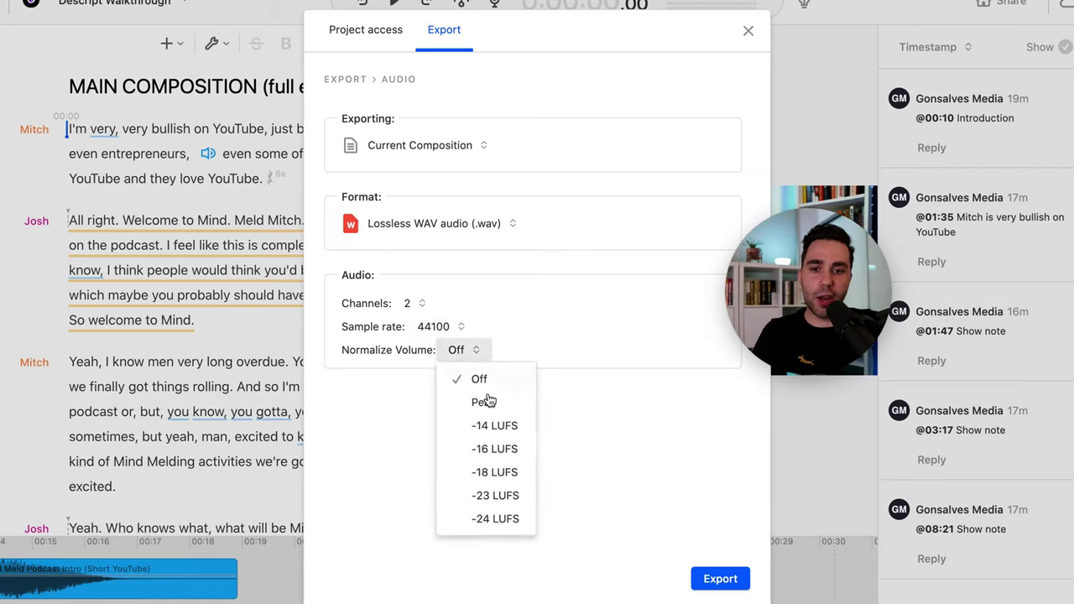
{"action": "left_click", "coordinate": [562, 334]}
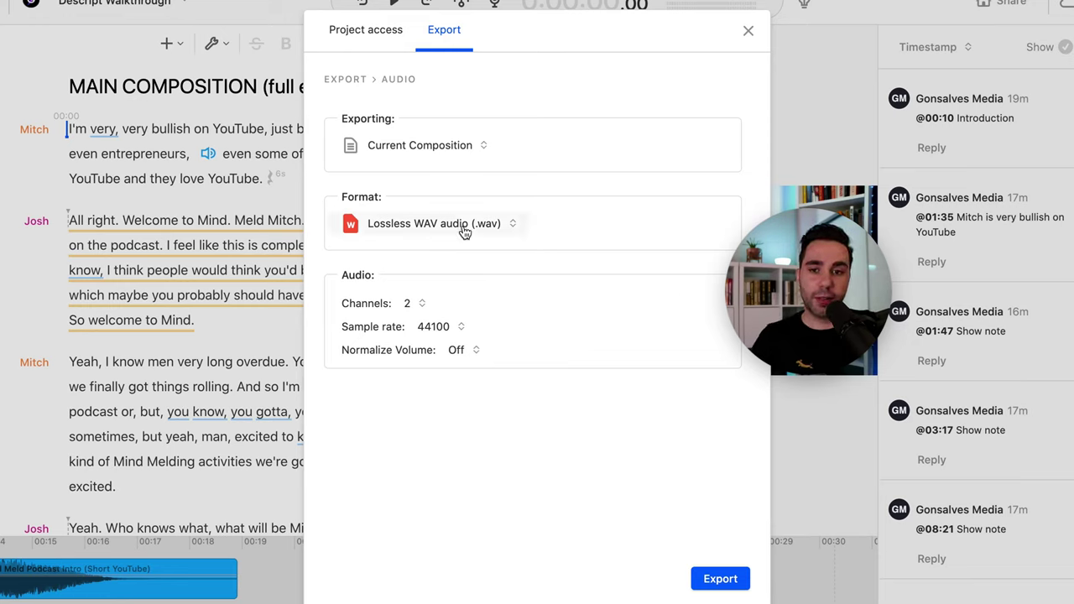
Step: Set the audio export format to MP3 with a 256 kbps bitrate
{"action": "left_click", "coordinate": [460, 228]}
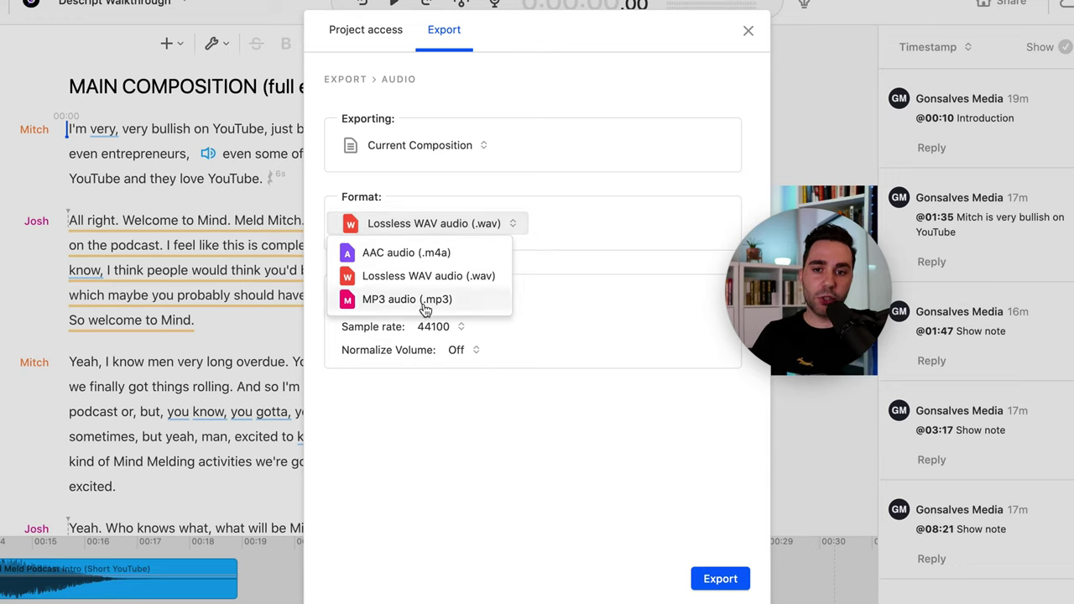
{"action": "left_click", "coordinate": [424, 305]}
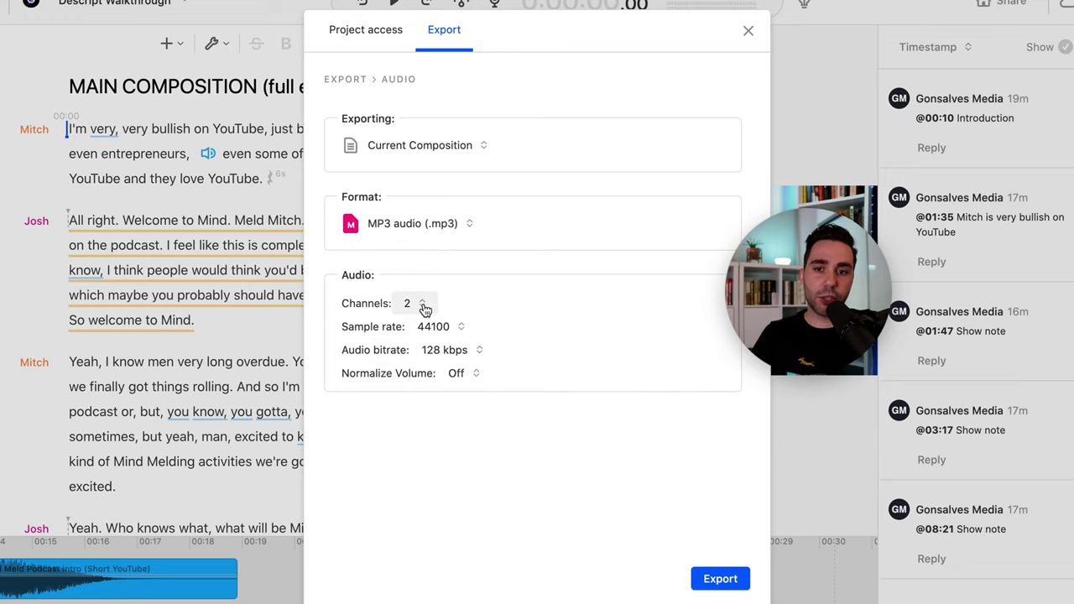
{"action": "left_click", "coordinate": [461, 351]}
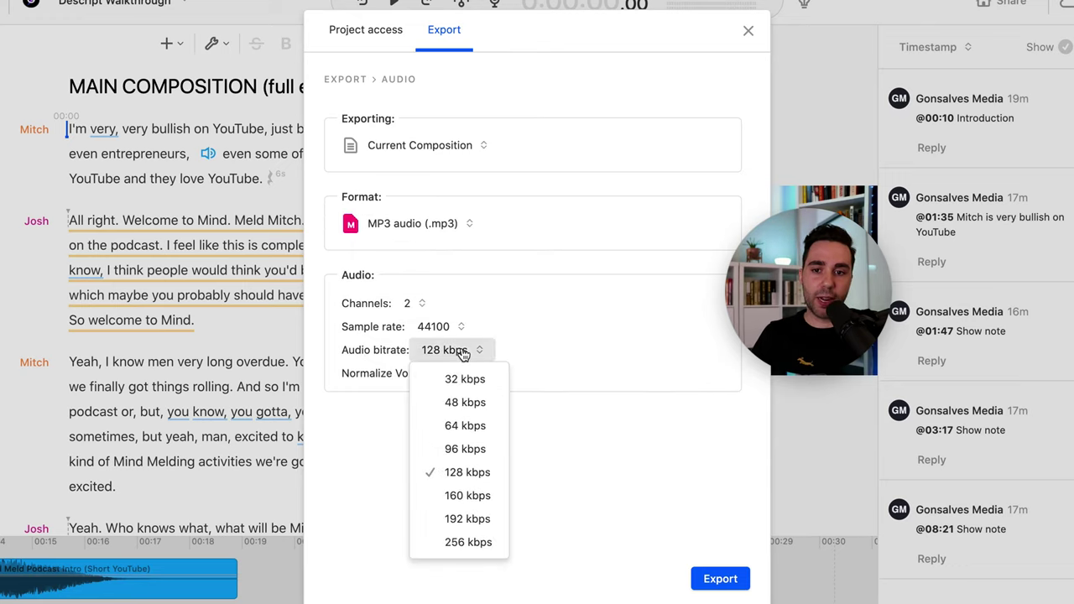
{"action": "left_click", "coordinate": [463, 545]}
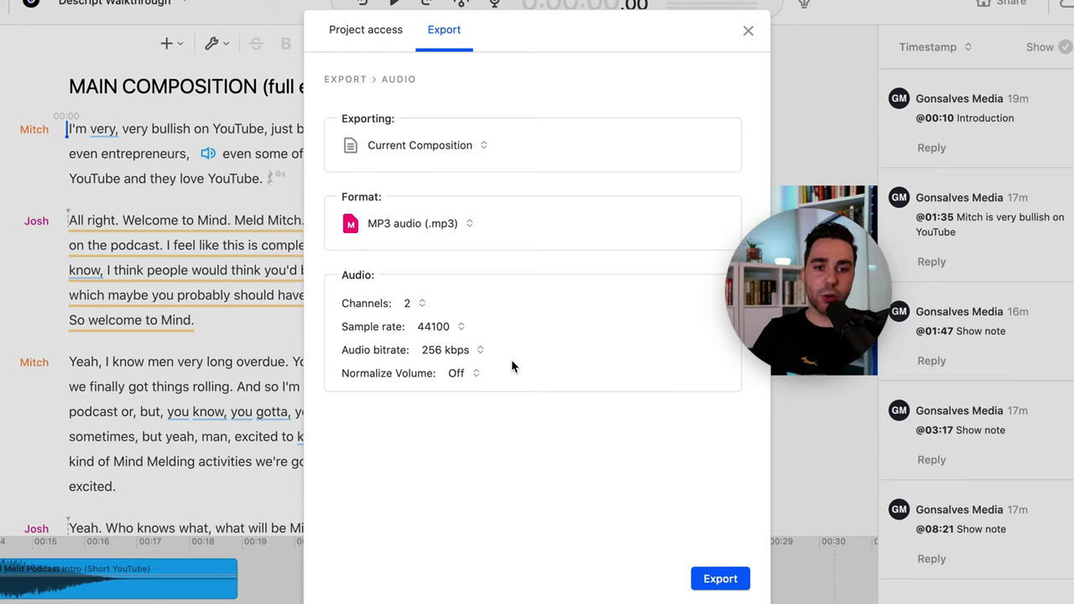
Step: Check the volume normalization options of the MP3 audio export
{"action": "left_click", "coordinate": [468, 378]}
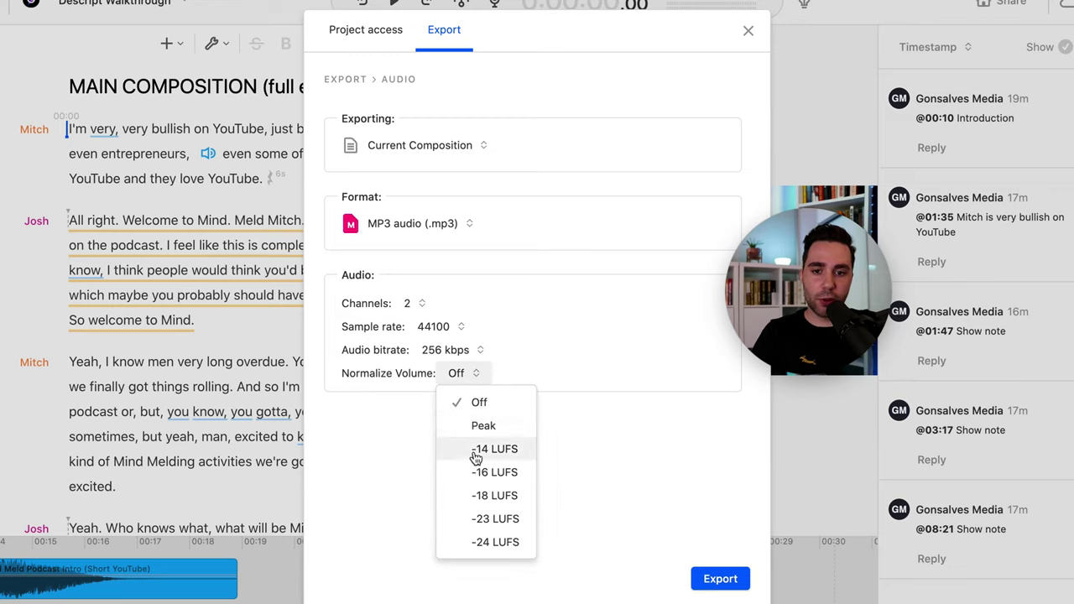
{"action": "left_click", "coordinate": [363, 431]}
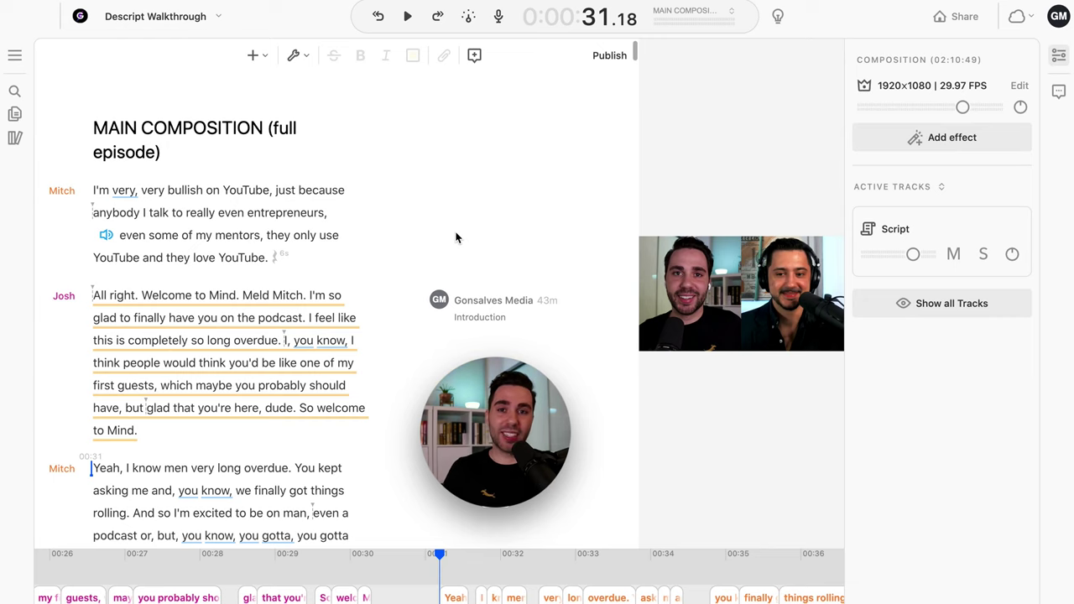
Step: Open the text export settings for the full episode composition and check the available document formats
{"action": "left_click", "coordinate": [611, 55]}
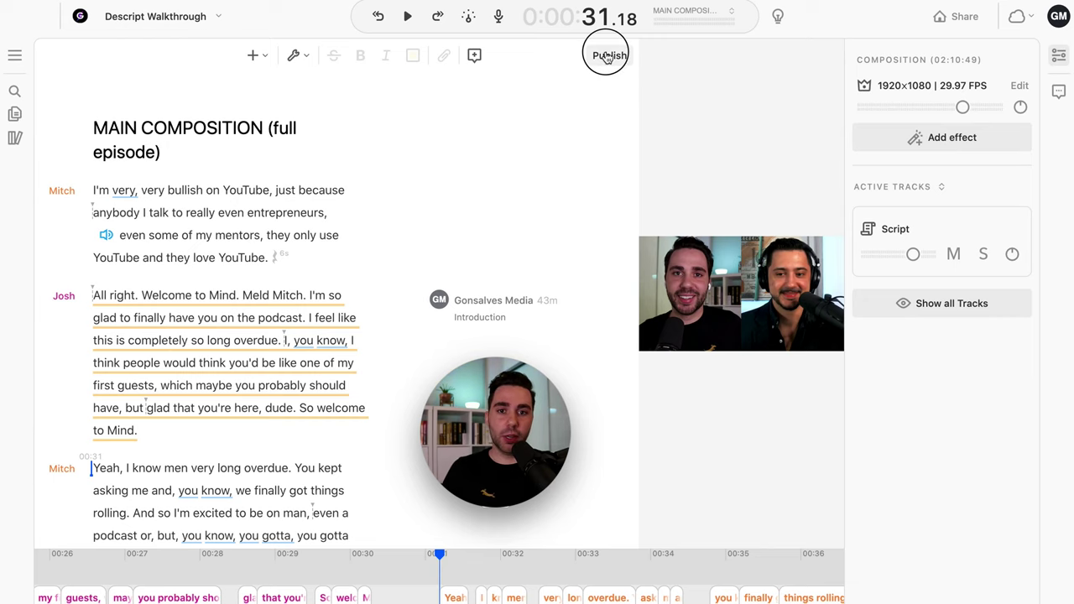
{"action": "left_click", "coordinate": [466, 48]}
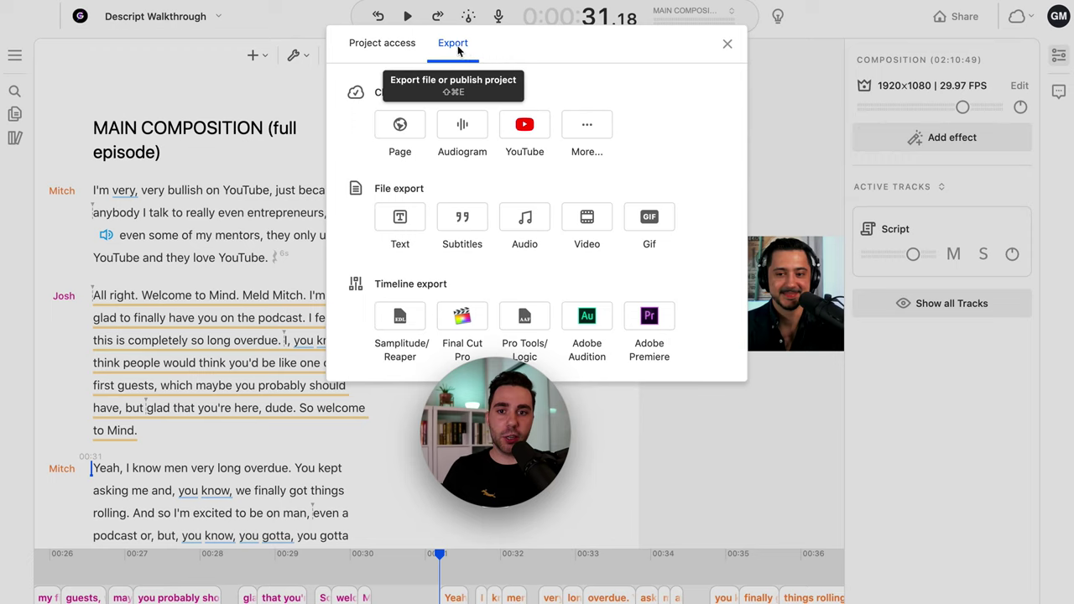
{"action": "left_click", "coordinate": [401, 220]}
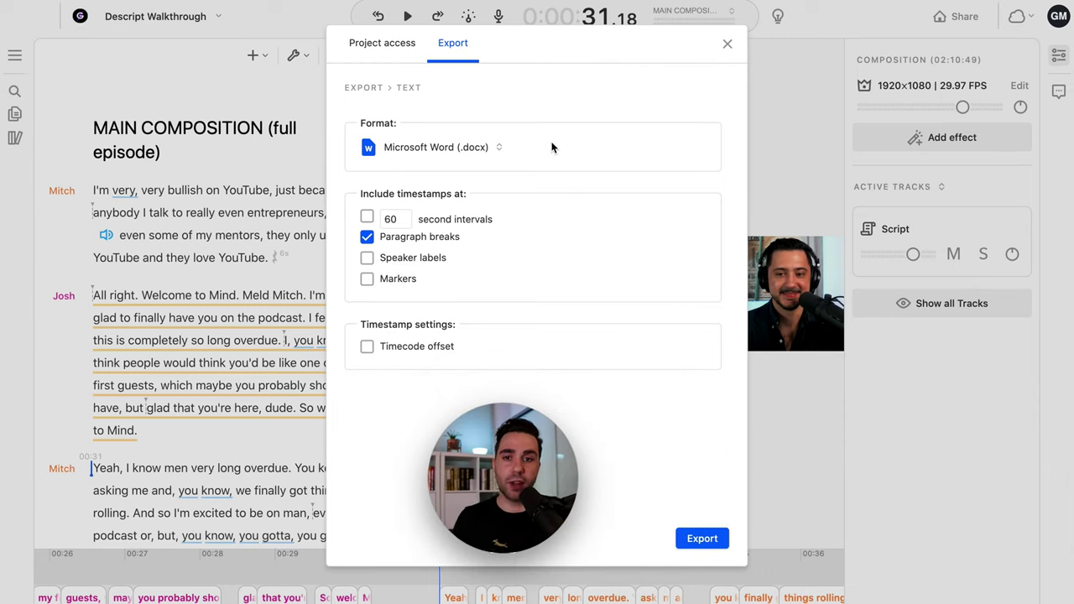
{"action": "left_click", "coordinate": [424, 157]}
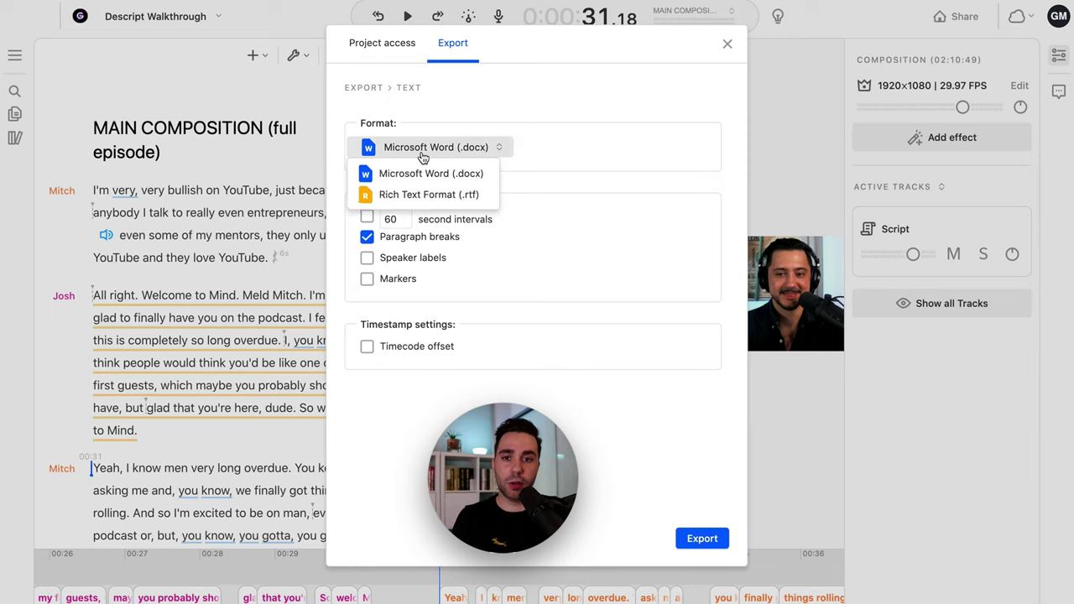
{"action": "left_click", "coordinate": [544, 108]}
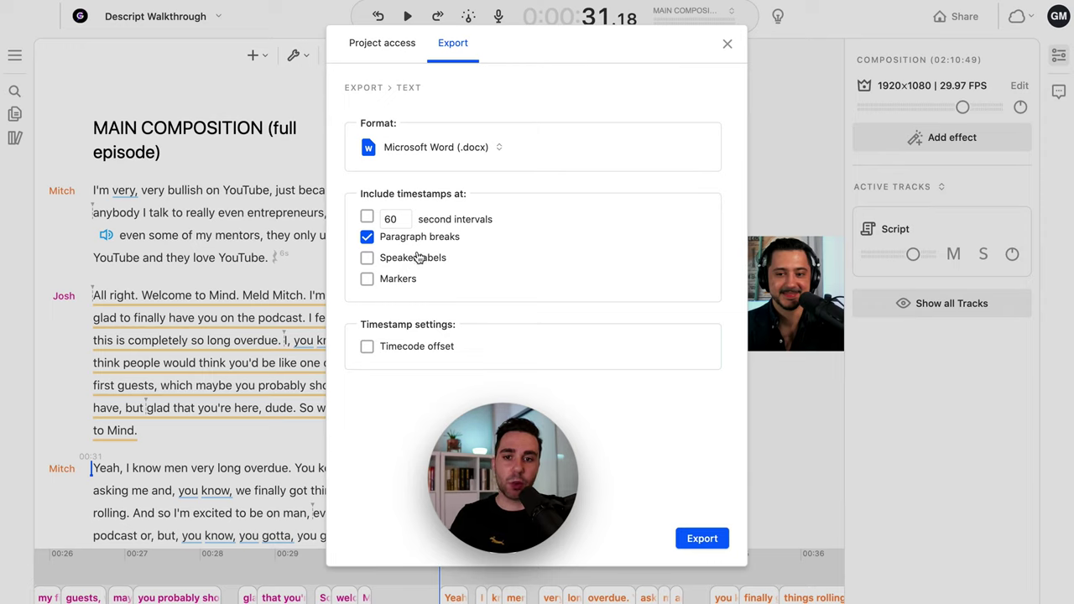
Step: Try including timestamps at 53-second intervals in the text export
{"action": "left_click", "coordinate": [367, 216]}
{"action": "left_click", "coordinate": [387, 220]}
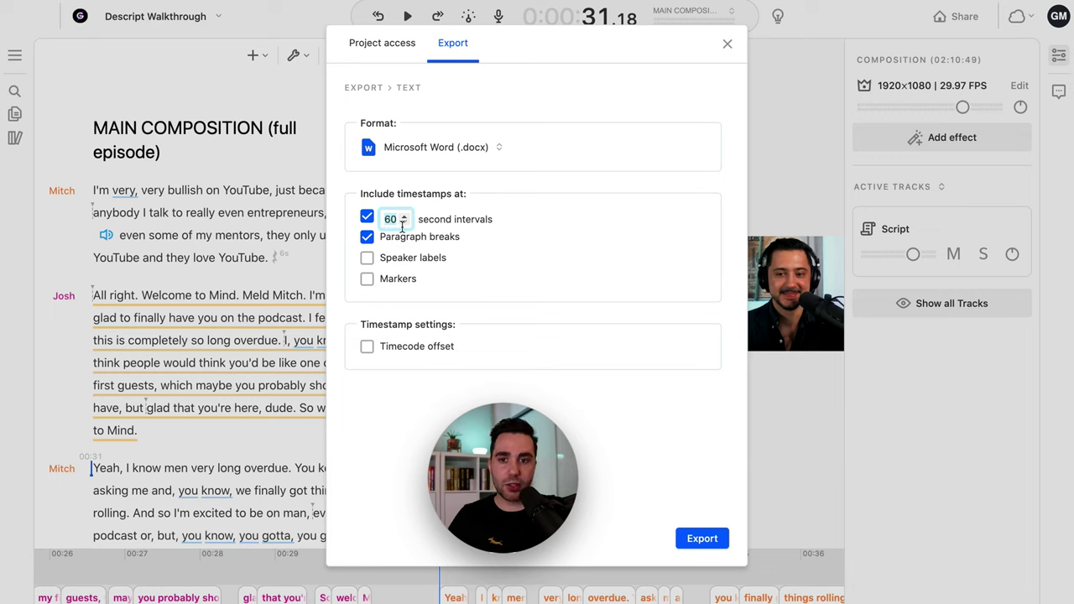
{"action": "double_click", "coordinate": [391, 220]}
{"action": "type", "text": "53"}
{"action": "left_click", "coordinate": [369, 218]}
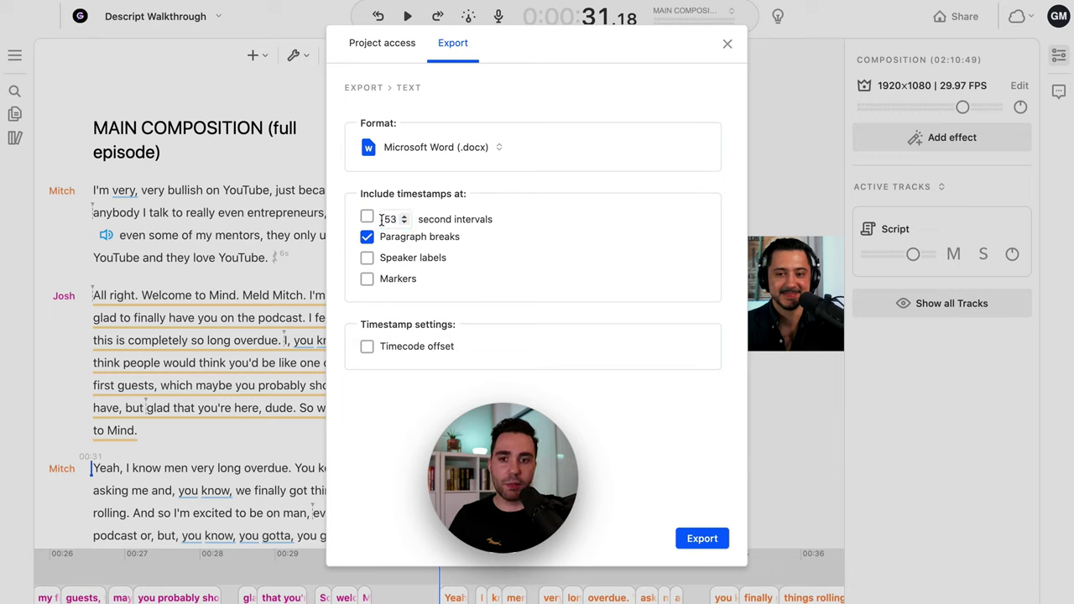
{"action": "left_click", "coordinate": [367, 218]}
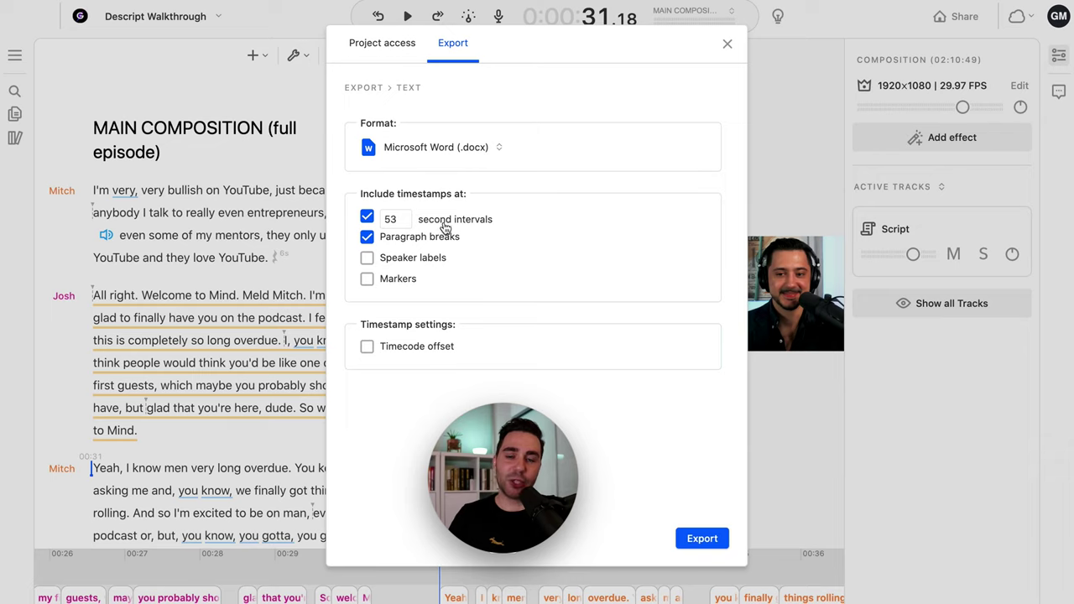
{"action": "left_click", "coordinate": [366, 218]}
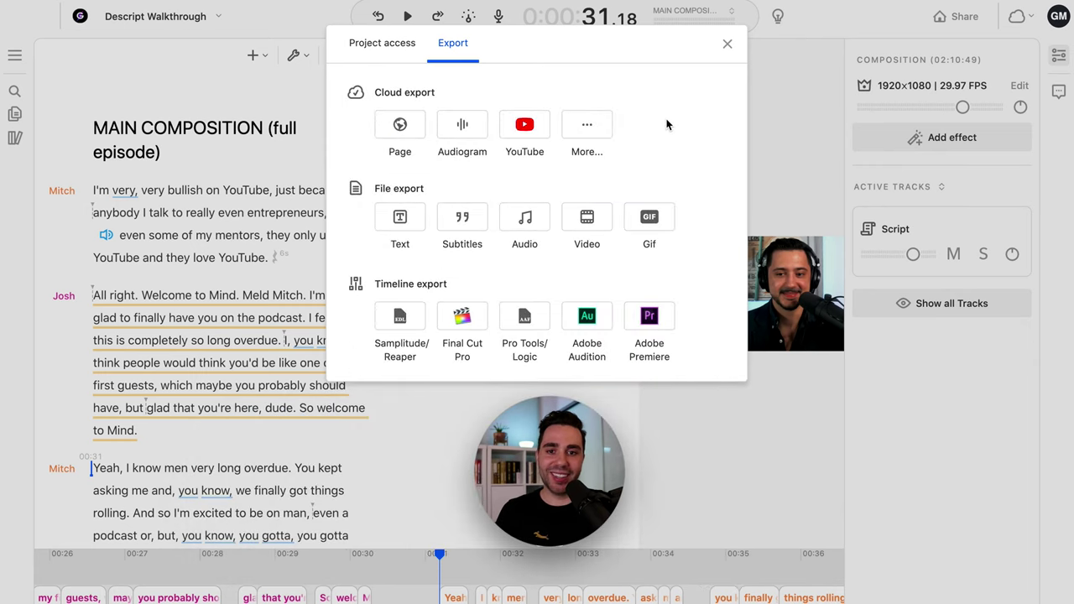
Step: Open the subtitles export settings and check the available subtitle file formats
{"action": "left_click", "coordinate": [464, 216]}
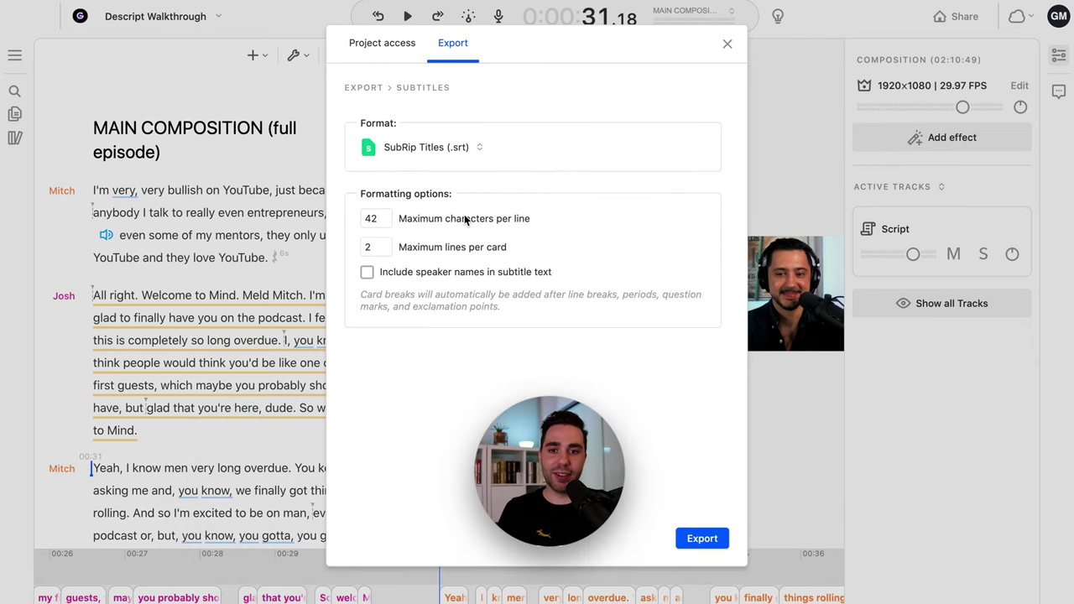
{"action": "left_click", "coordinate": [445, 156]}
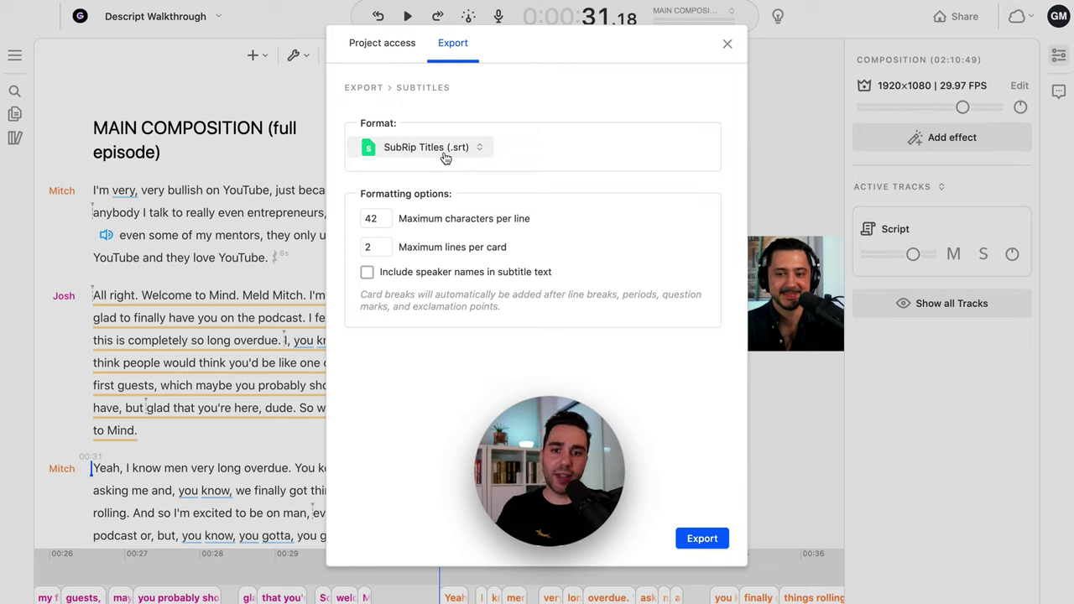